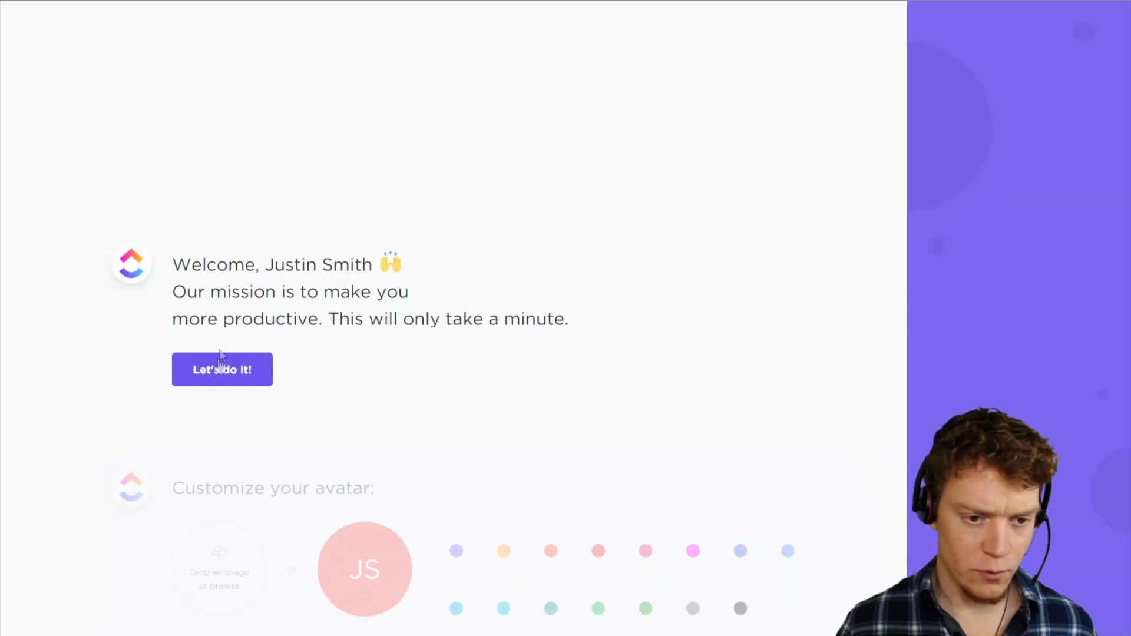
Step: Start the onboarding setup, keep the default avatar, and choose the dark green color theme
left_click(224, 363)
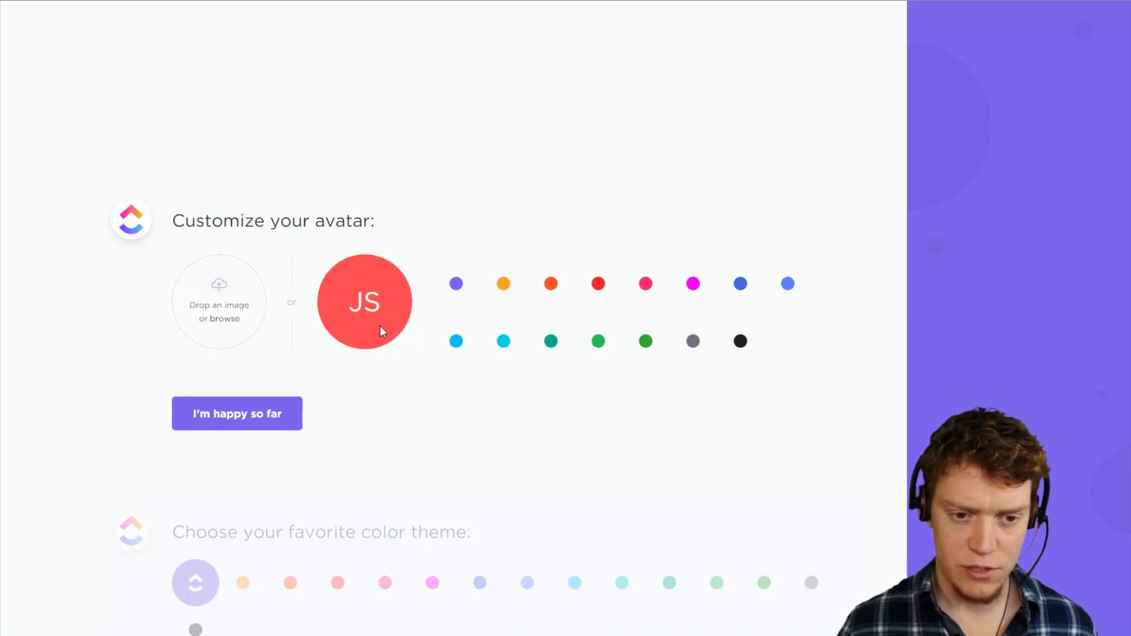
left_click(296, 404)
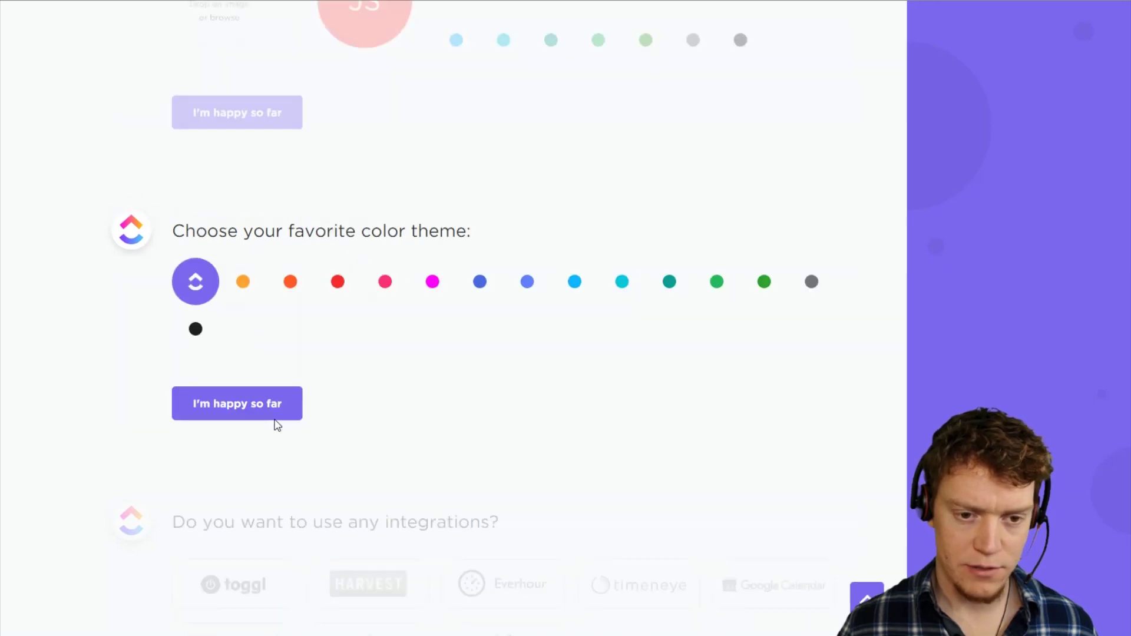
left_click(294, 290)
left_click(572, 284)
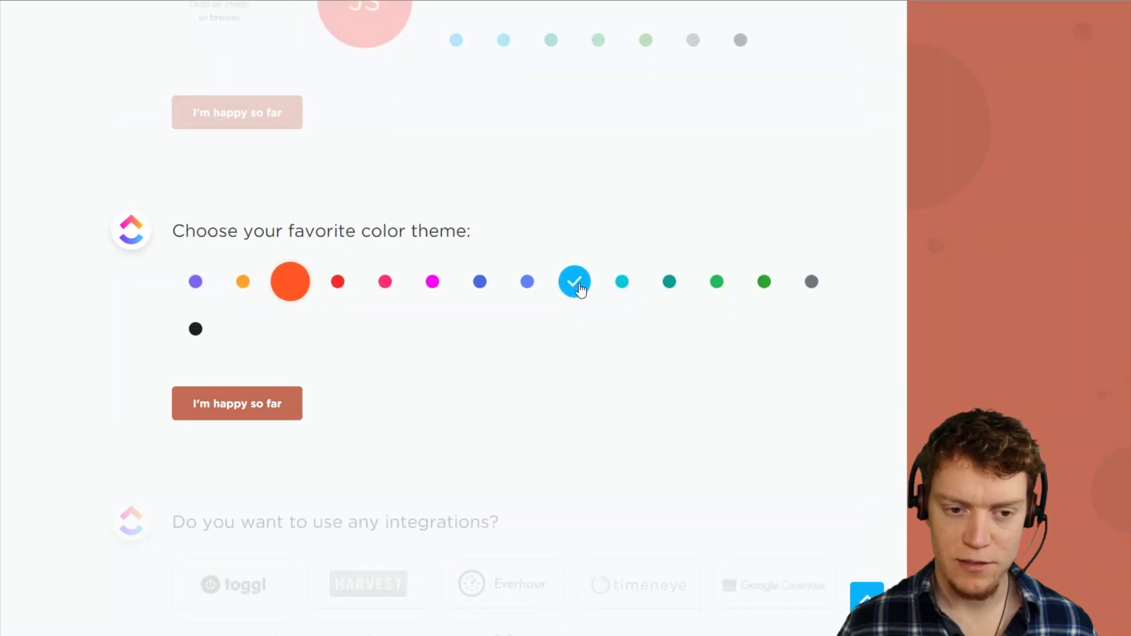
left_click(764, 281)
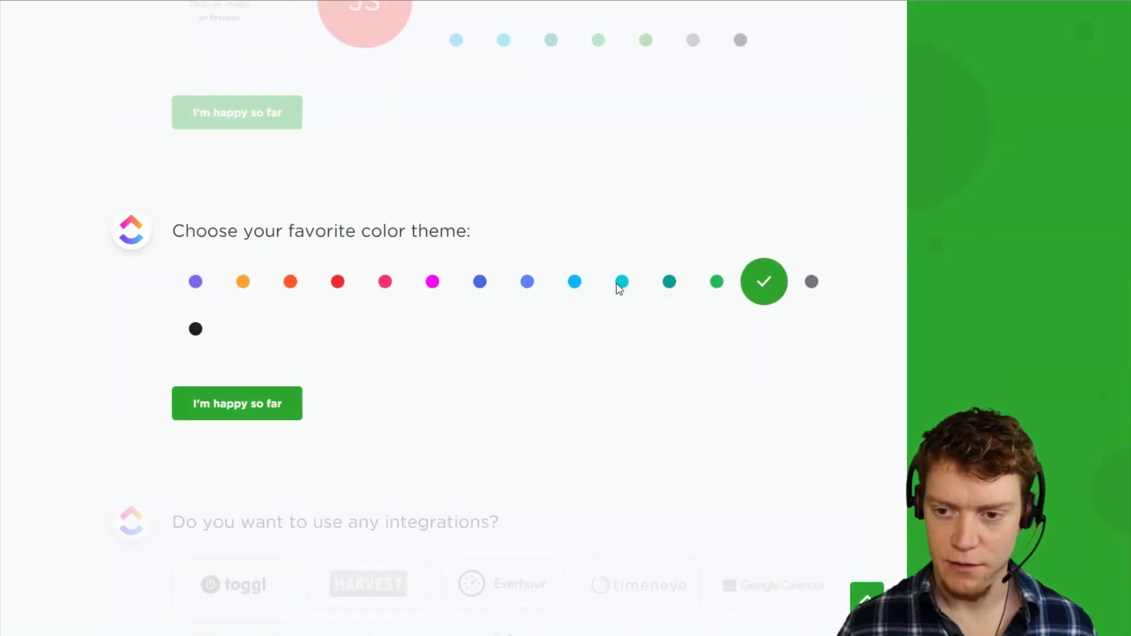
left_click(275, 402)
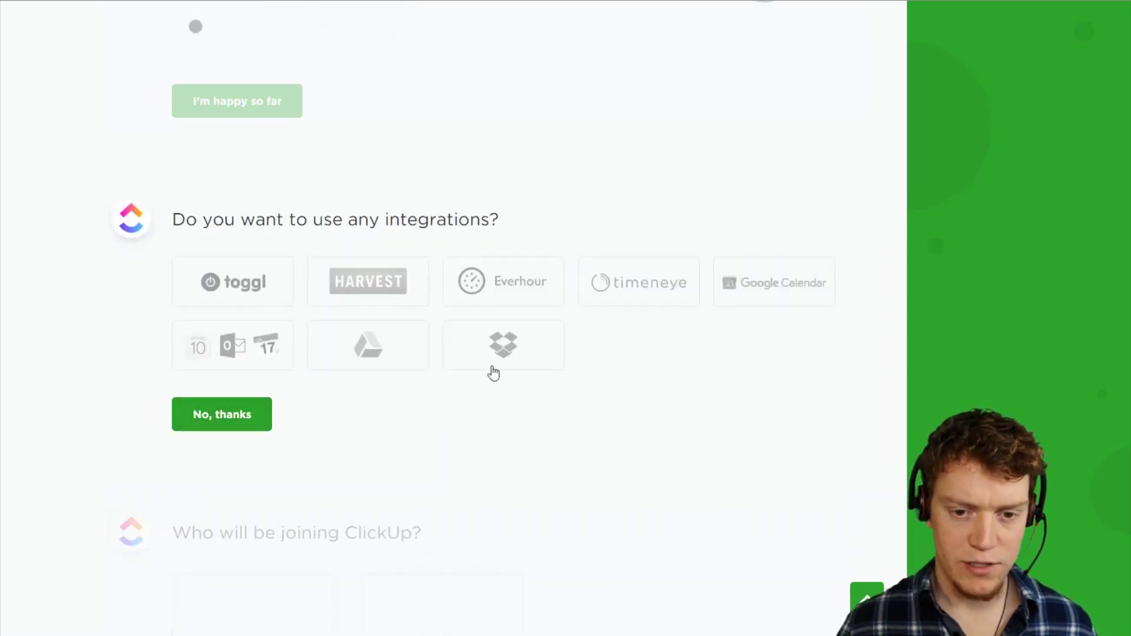
Step: Decline the personal integrations and set up the workplace for "Me & others" with 1-5 people
left_click(219, 416)
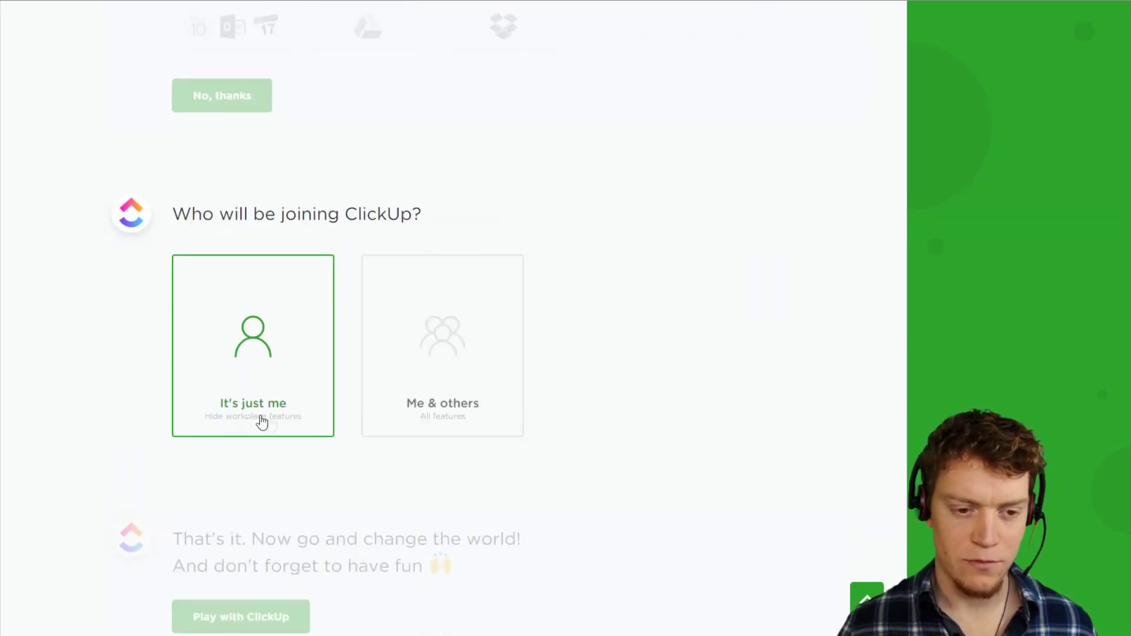
left_click(468, 377)
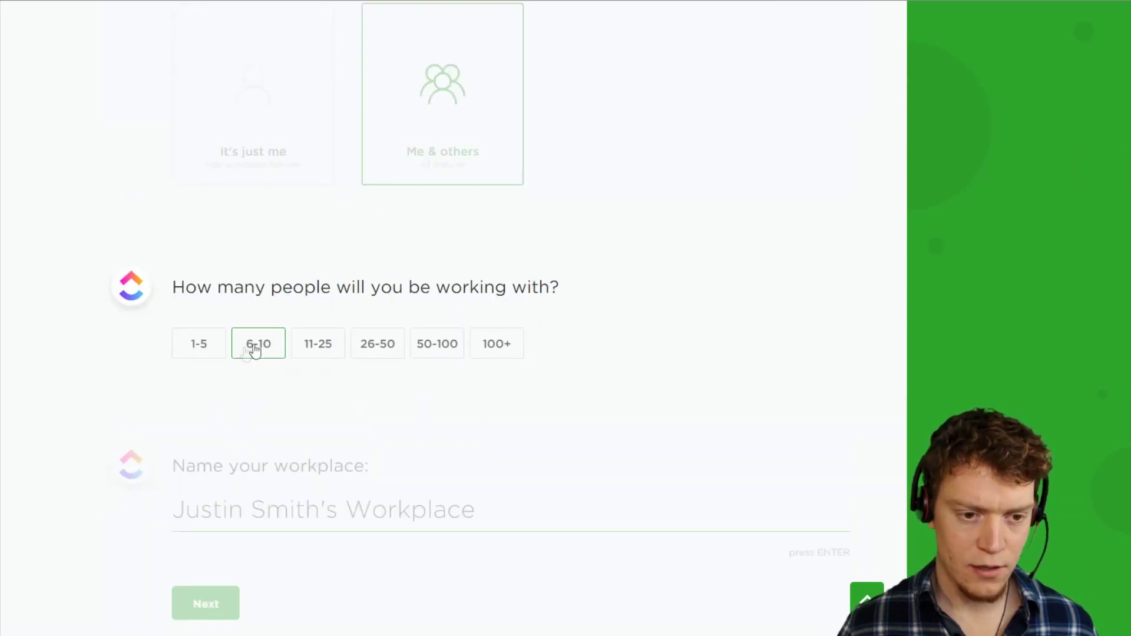
left_click(222, 353)
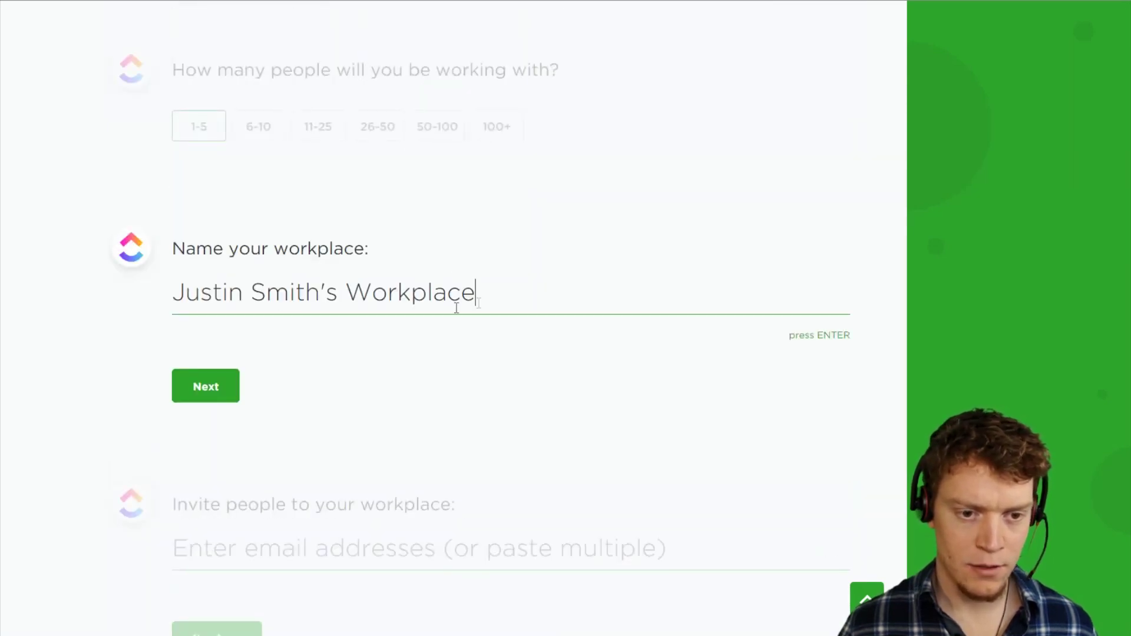
Step: Name the workplace "Test Workplace"
left_click_drag(457, 308, 11, 301)
type("Test Workplace")
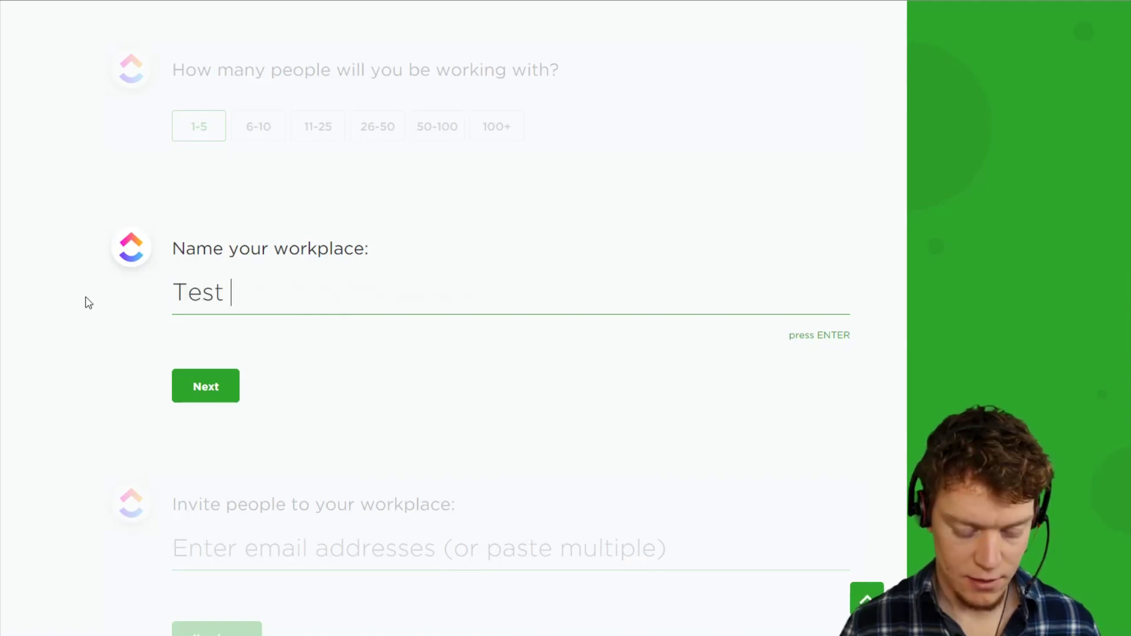
key("Return")
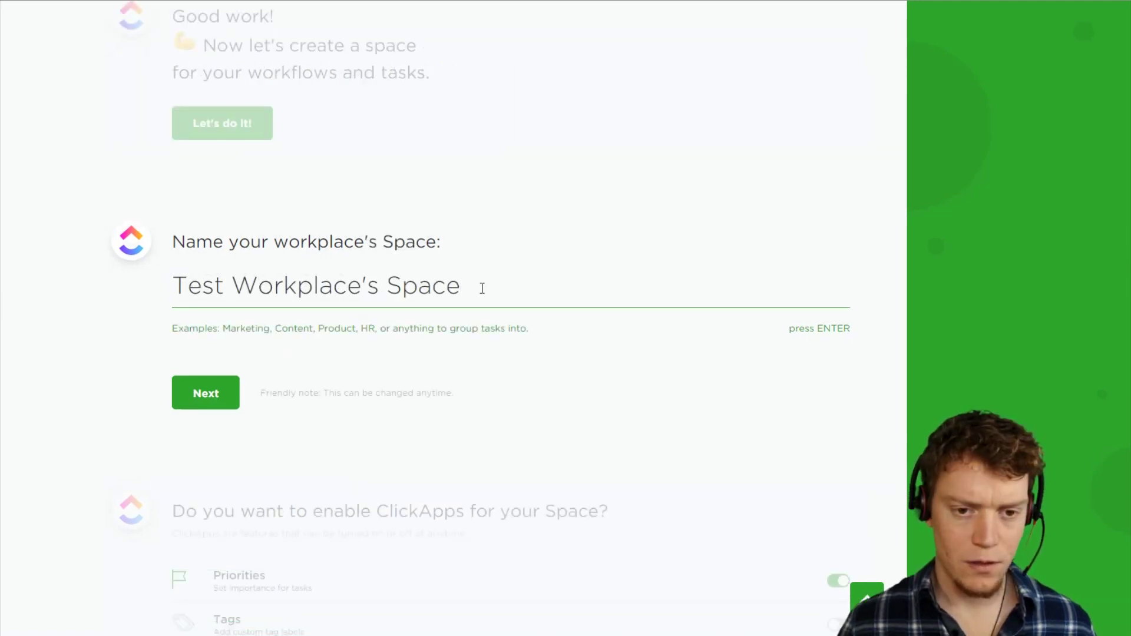
Step: Name the workplace's Space "Marketing"
left_click_drag(480, 286, 13, 287)
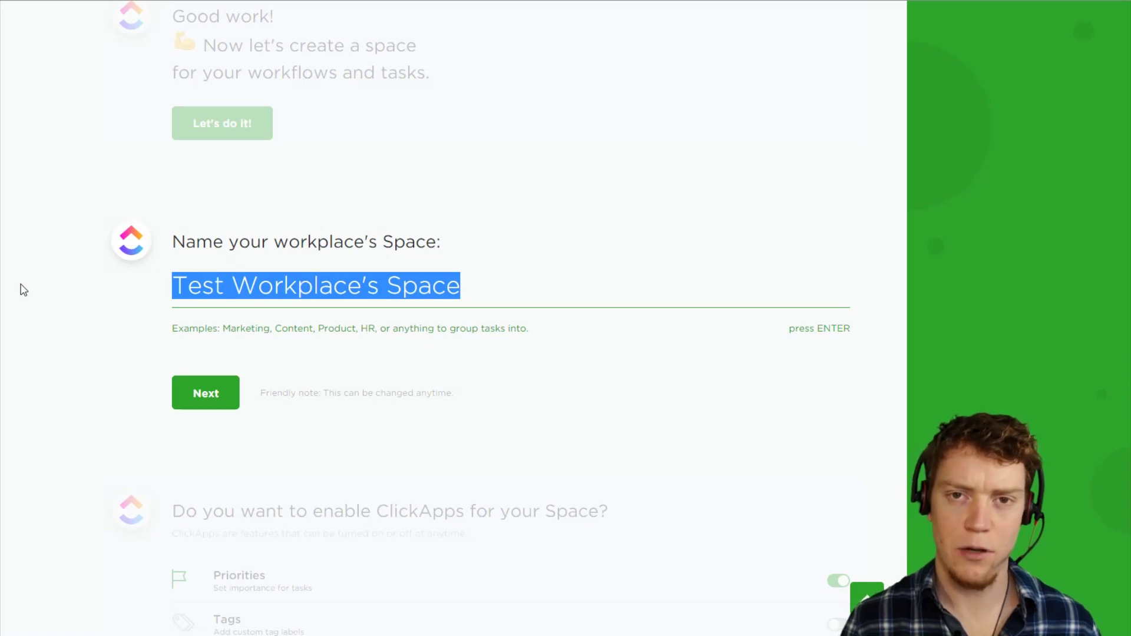
type("Marketing")
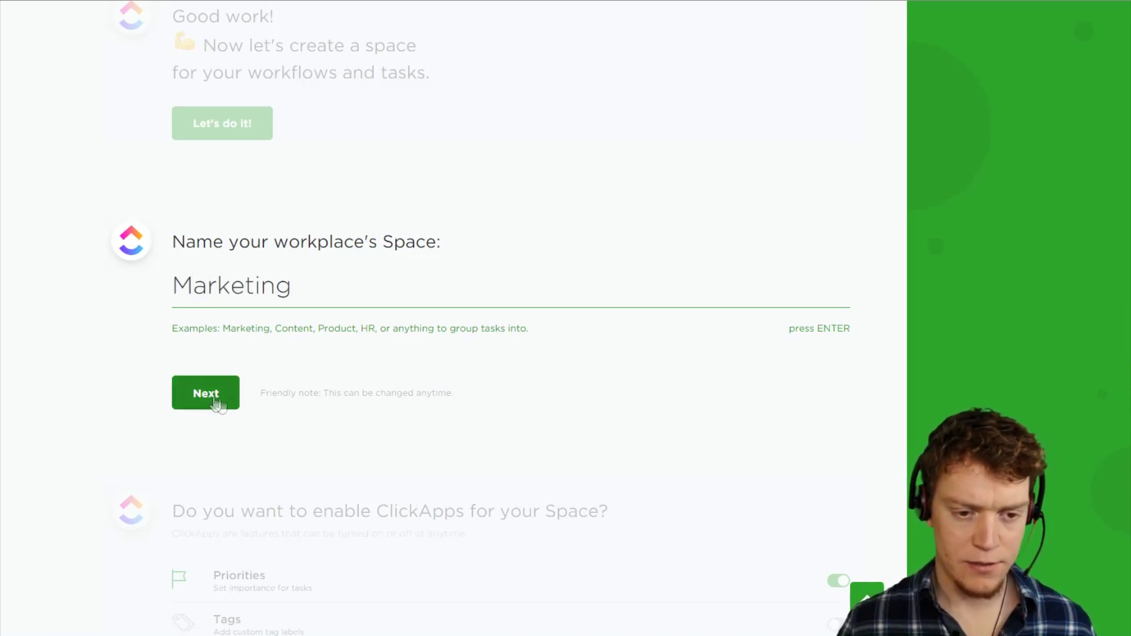
left_click(214, 404)
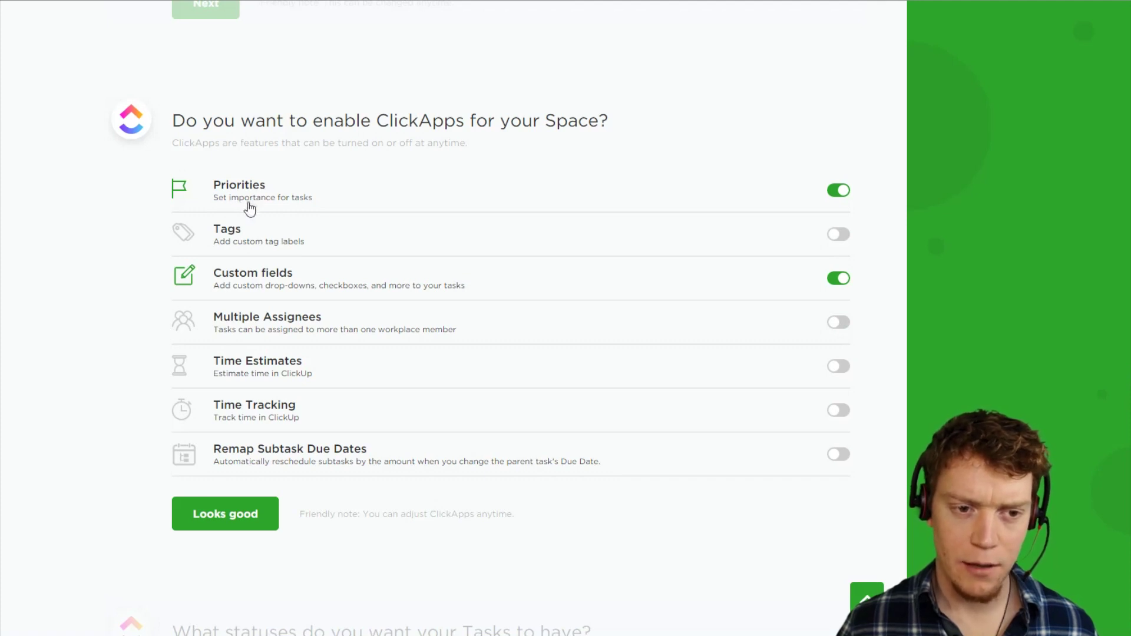
Step: Disable the Priorities ClickApp, enable Tags, Time Estimates, Time Tracking and Remap Subtask Due Dates, and accept the selection
left_click(839, 191)
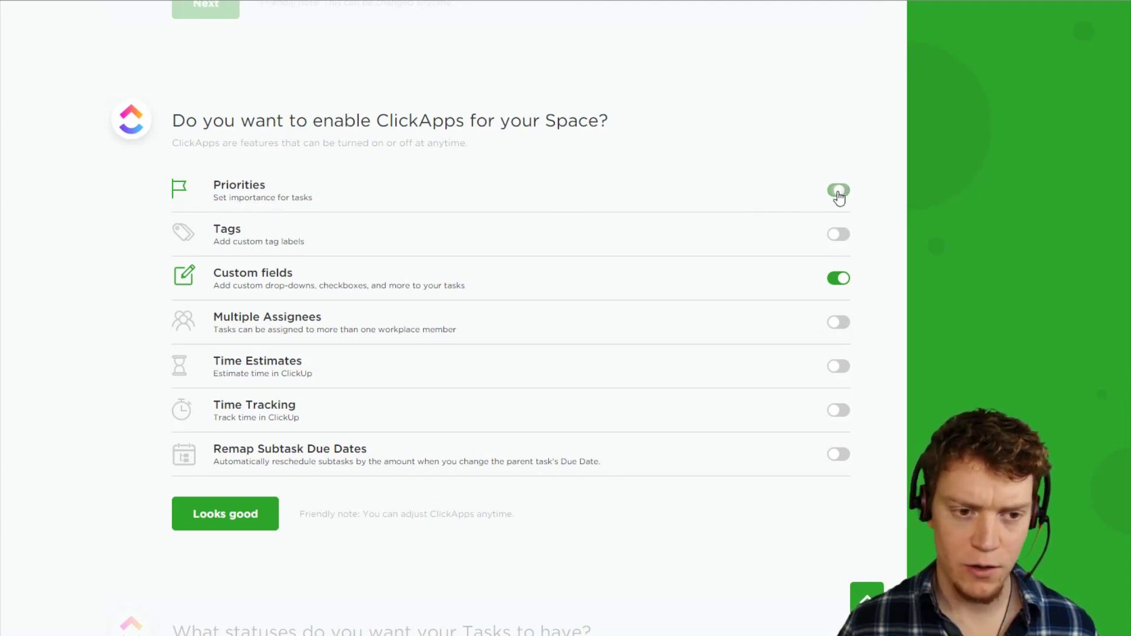
left_click(841, 234)
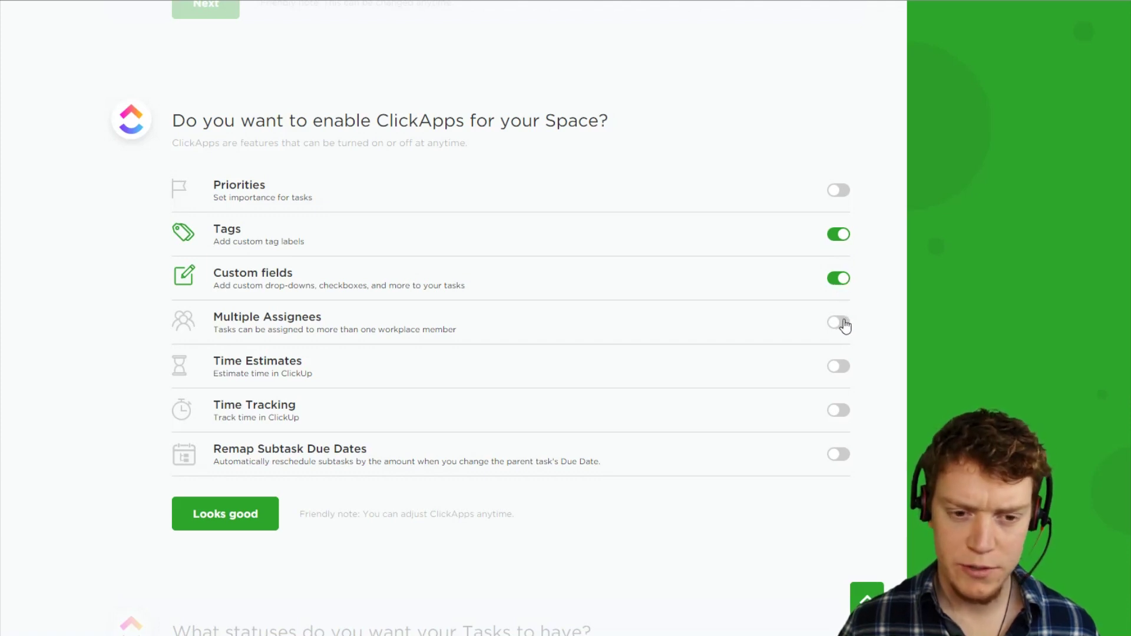
left_click(842, 368)
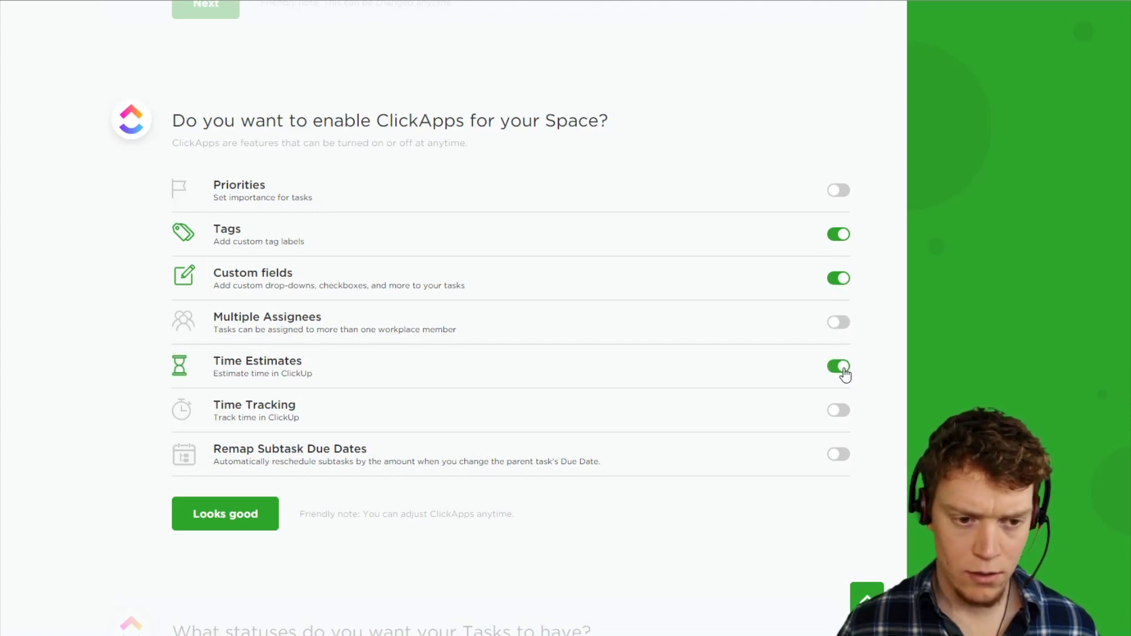
left_click(843, 415)
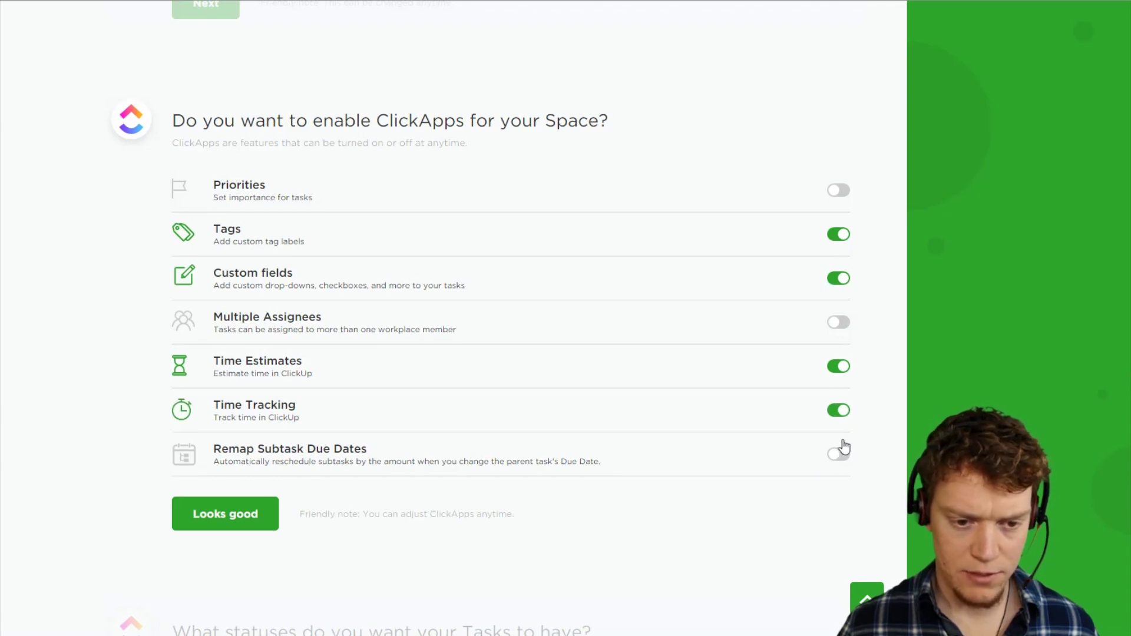
left_click(847, 454)
left_click(231, 516)
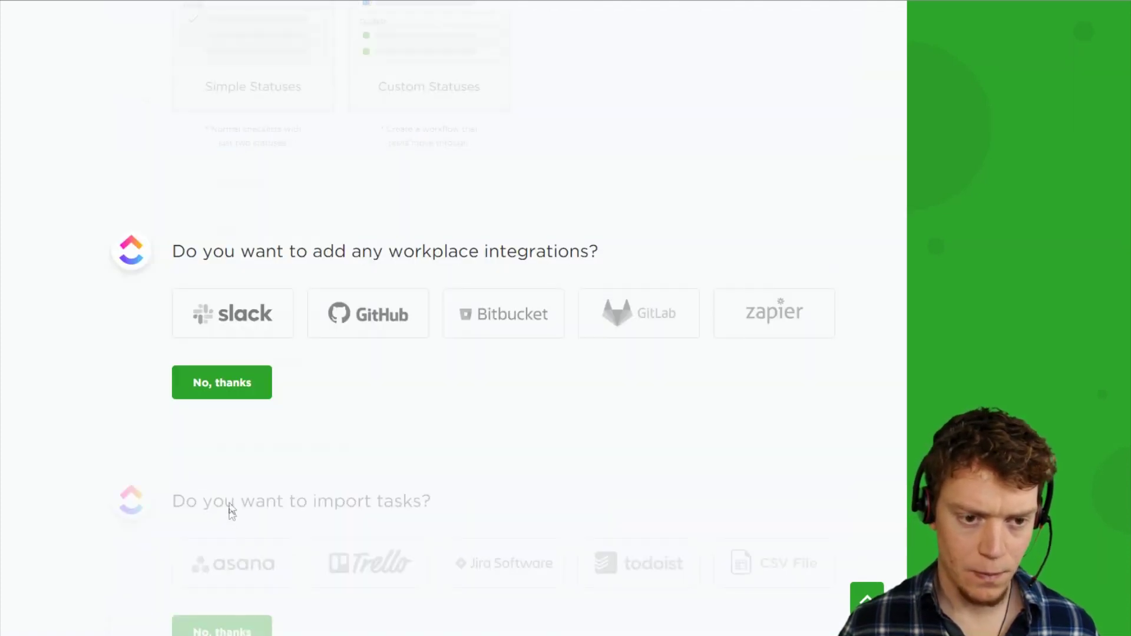
Step: Decline workplace integrations and task import, and finish the onboarding to enter the new workplace
left_click(237, 392)
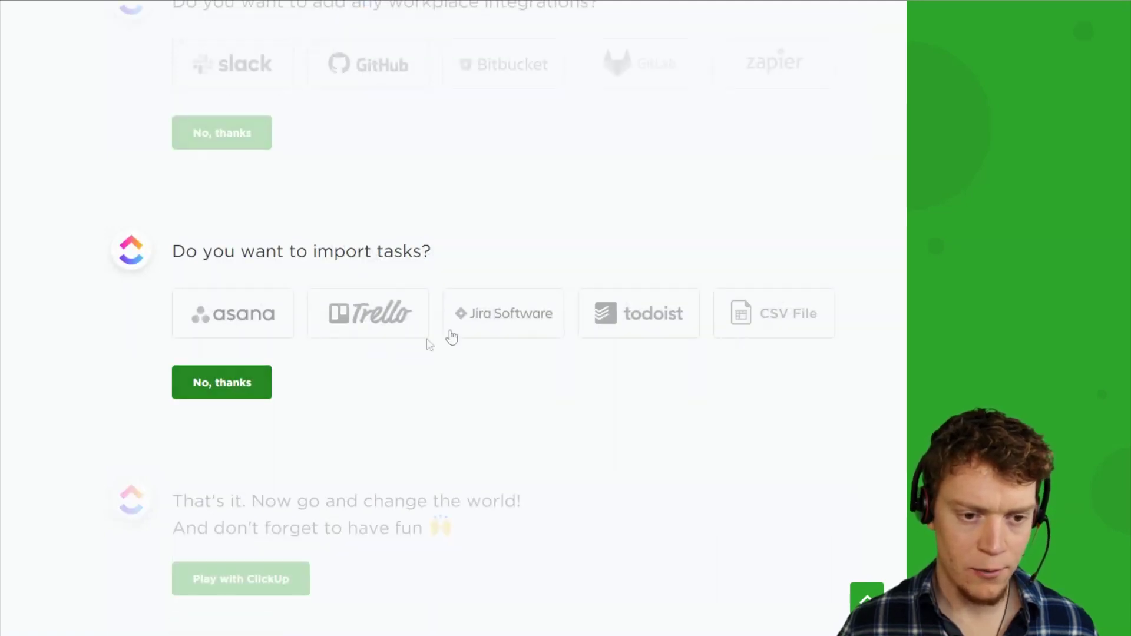
left_click(236, 394)
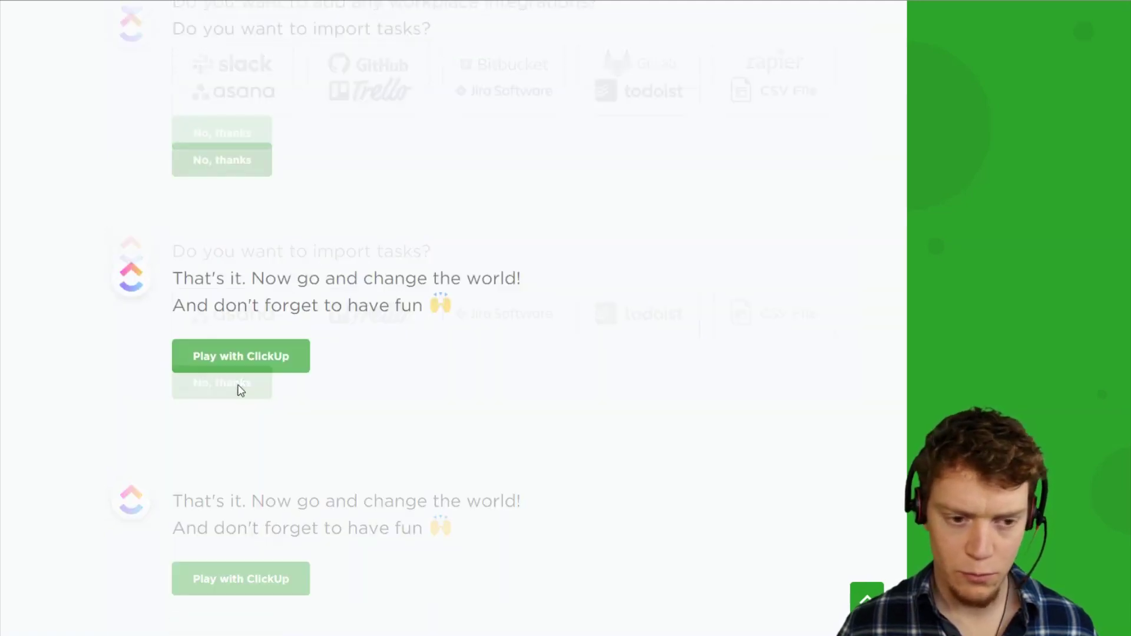
left_click(265, 363)
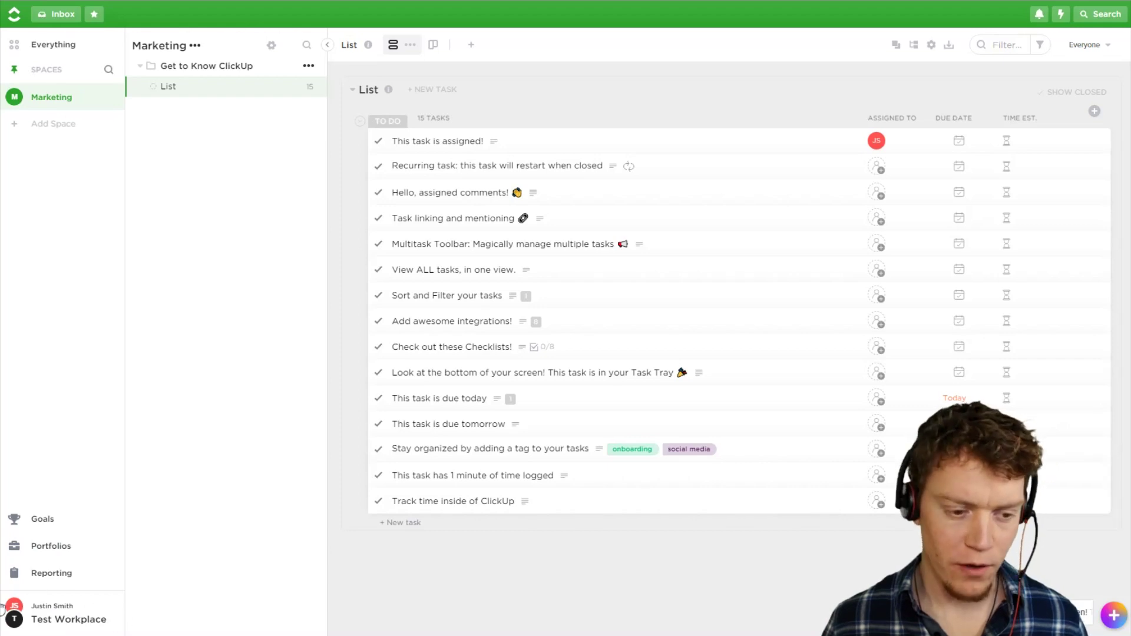
Step: Review the account and workplace options, including the workplace switcher, and close them
left_click(61, 622)
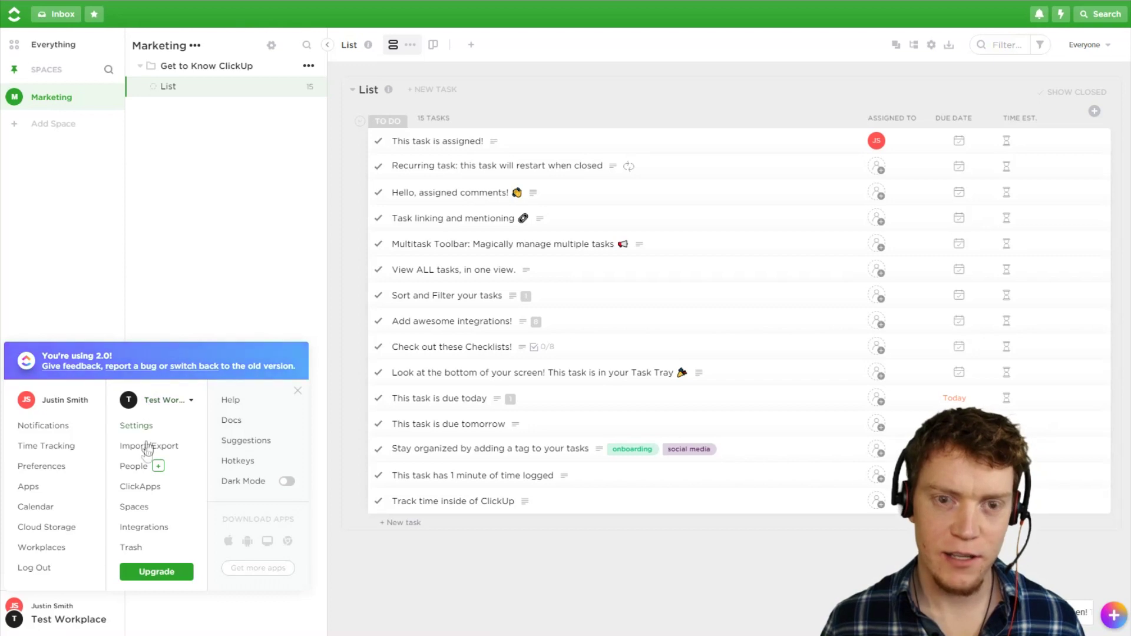
left_click(174, 401)
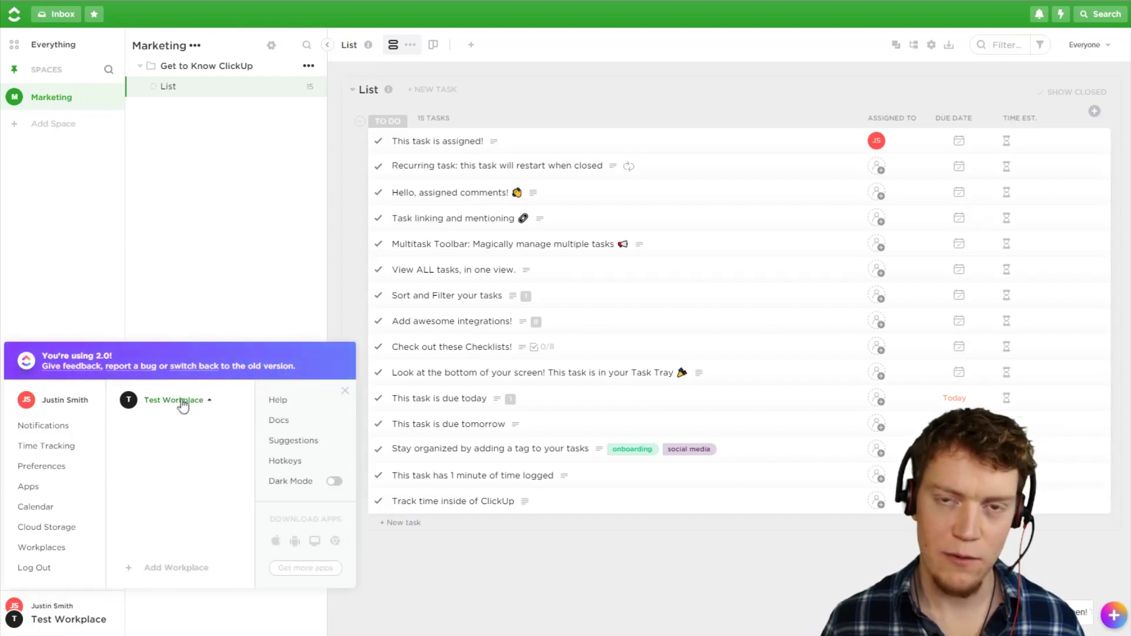
left_click(183, 403)
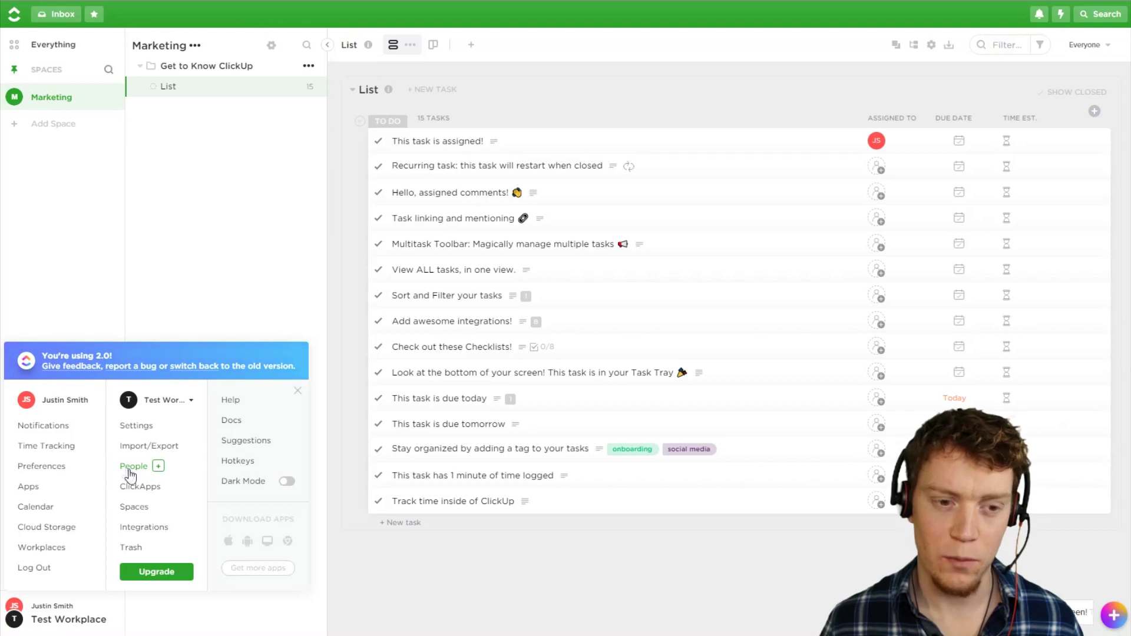
left_click(225, 306)
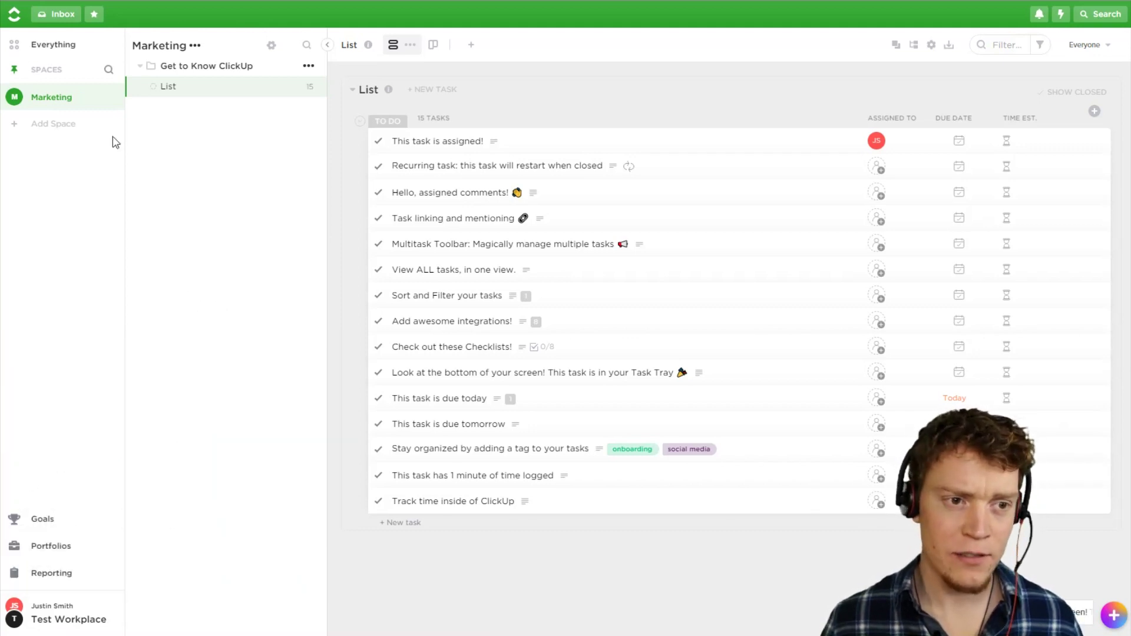
Step: Collapse and re-expand the Spaces bar, and do the same with the Marketing Space's sidebar
left_click(13, 69)
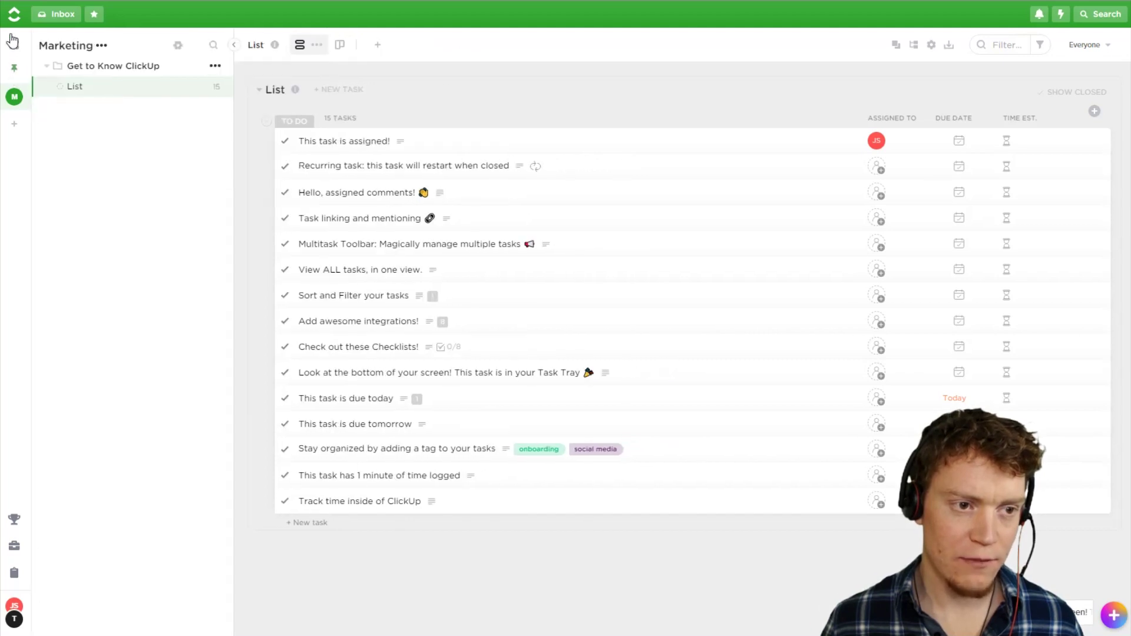
left_click(20, 75)
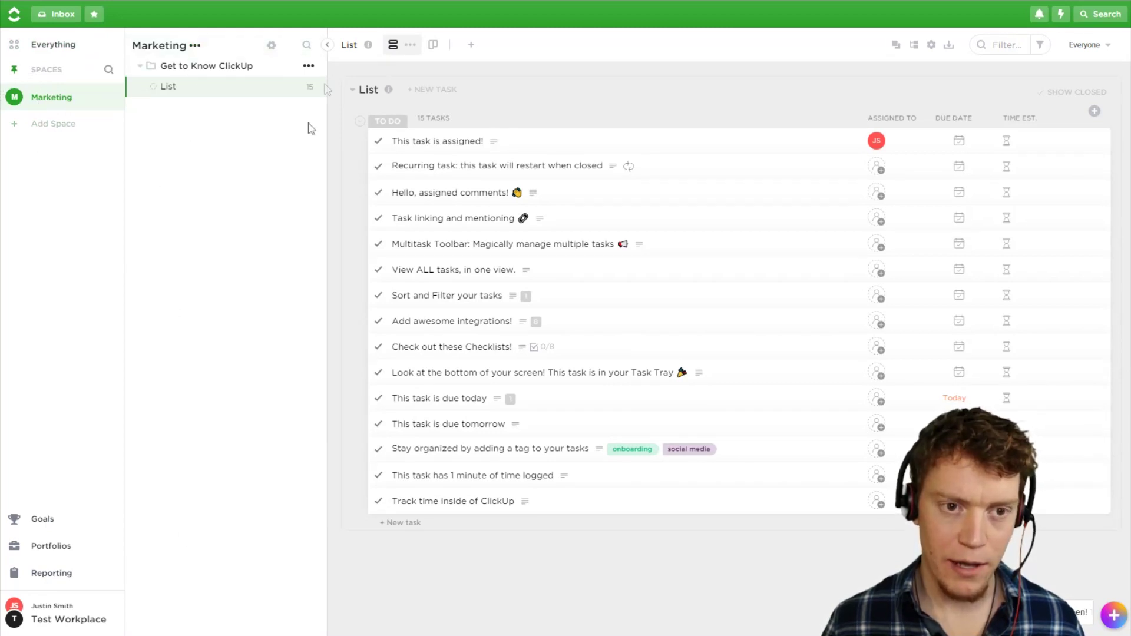
left_click(327, 45)
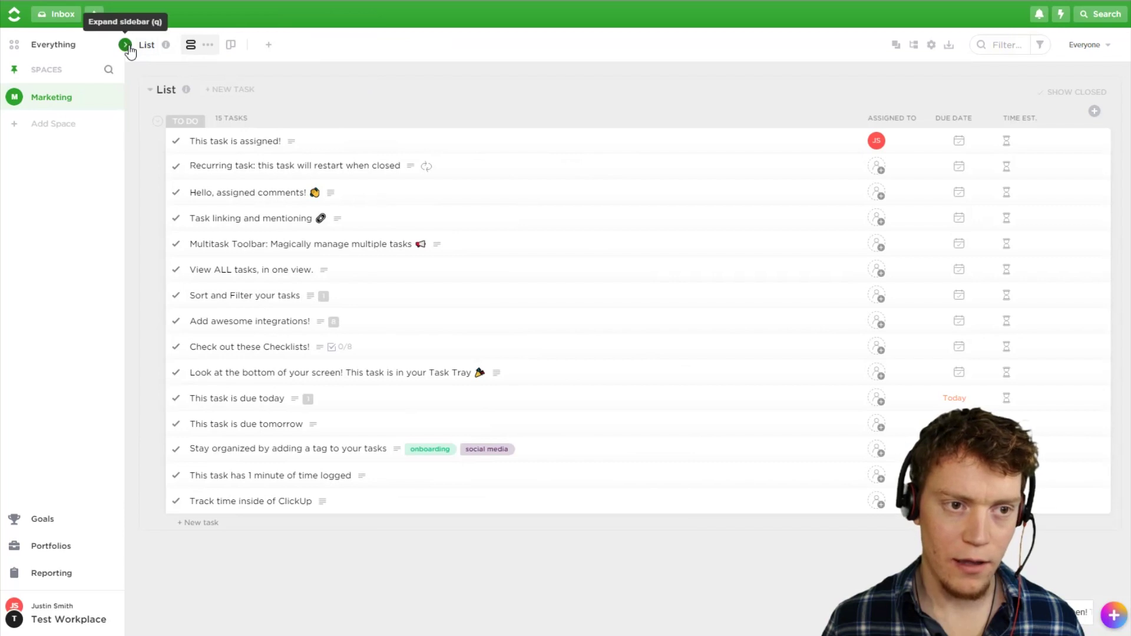
left_click(125, 45)
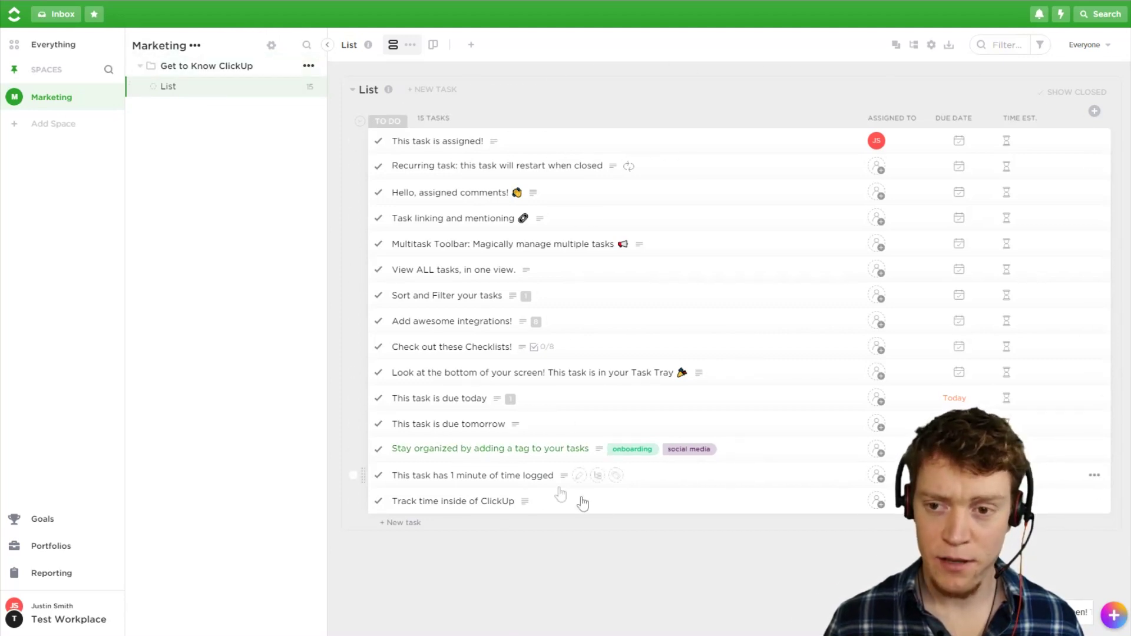
Step: Examine the subtasks and checklist areas of the "Hello, assigned comments!" task and close it
left_click(617, 200)
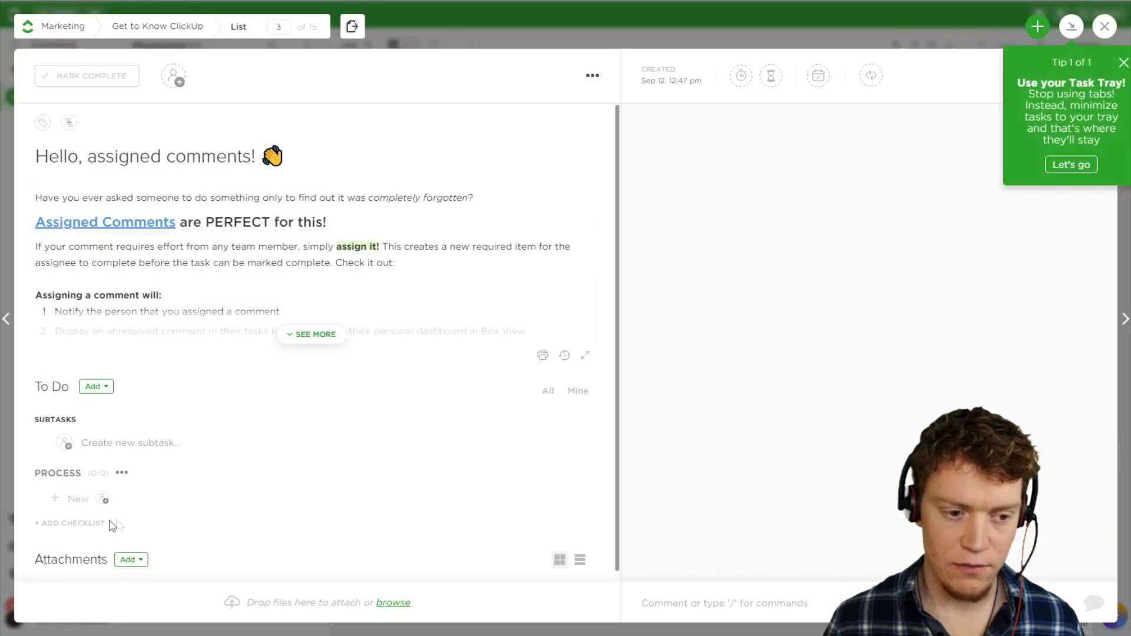
left_click_drag(34, 481, 69, 473)
left_click(83, 502)
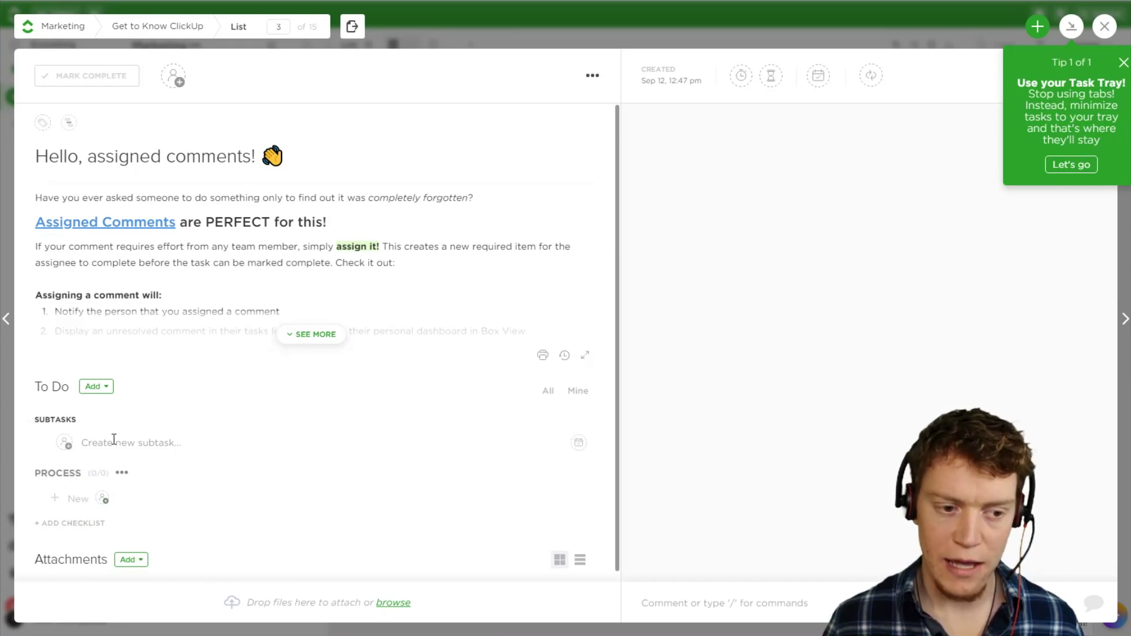
key("Escape")
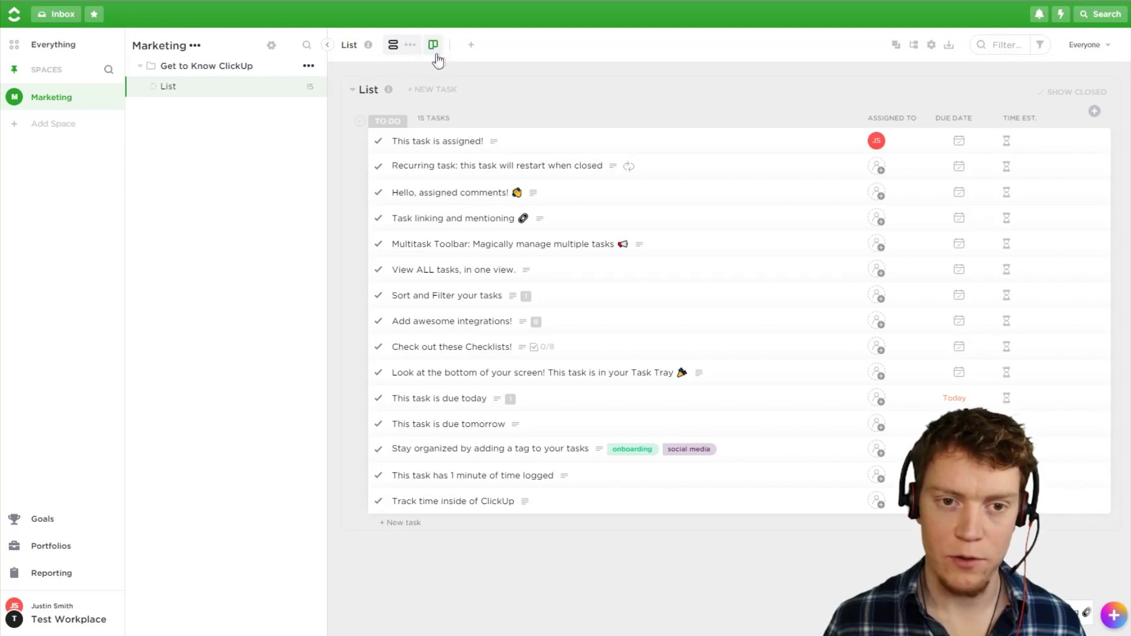
Step: Review the task and page view types that can be added to the list, without adding one
left_click(471, 51)
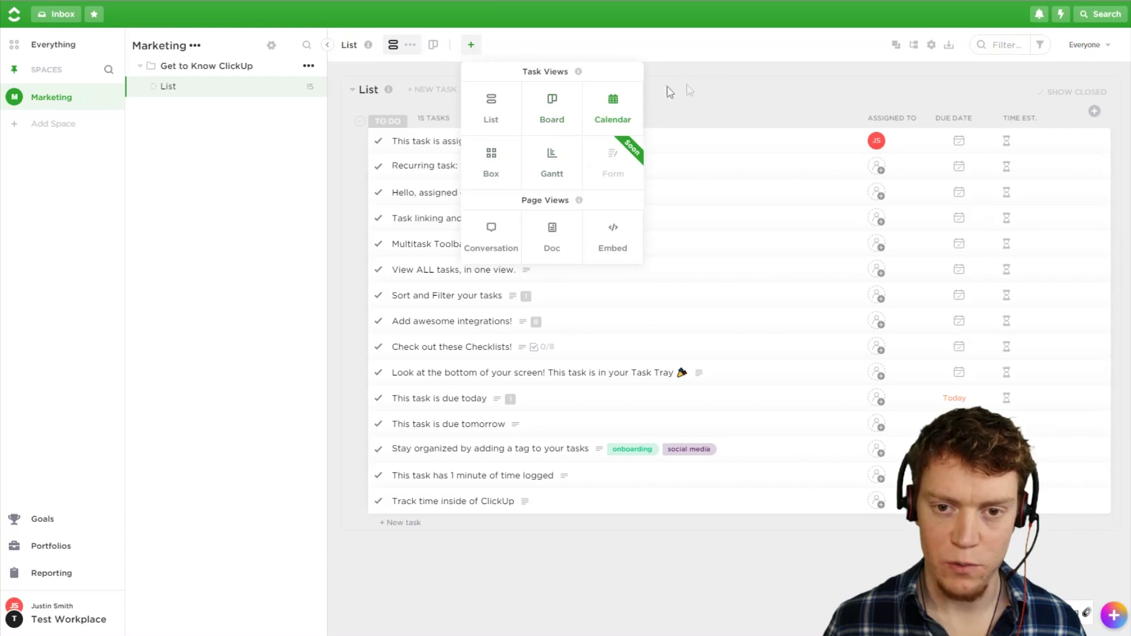
left_click(729, 96)
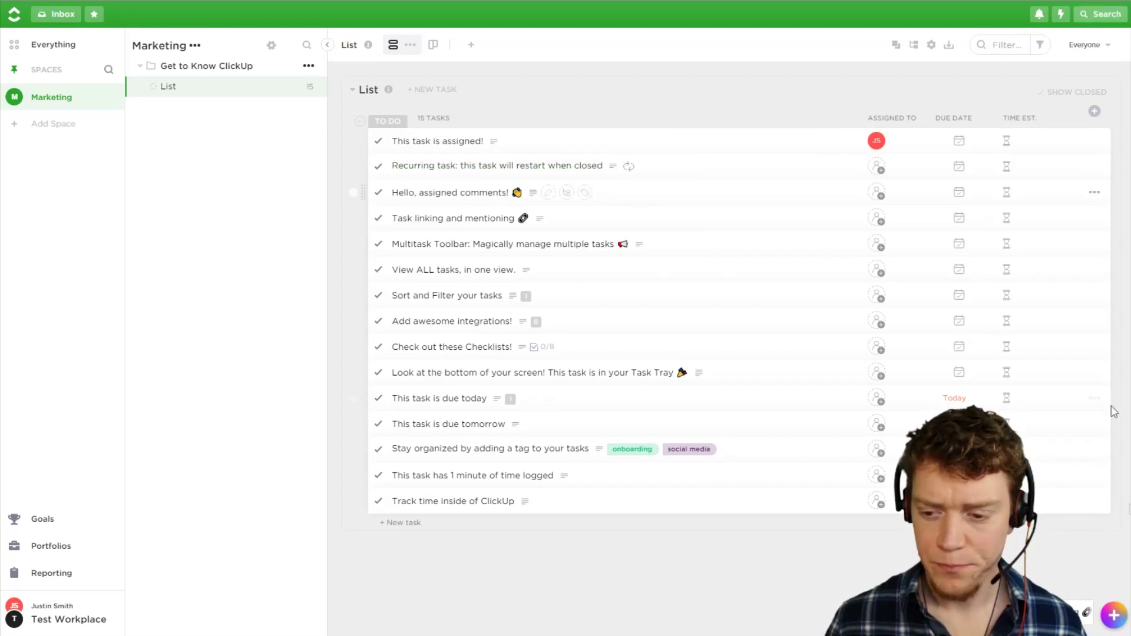
mouse_move(1120, 623)
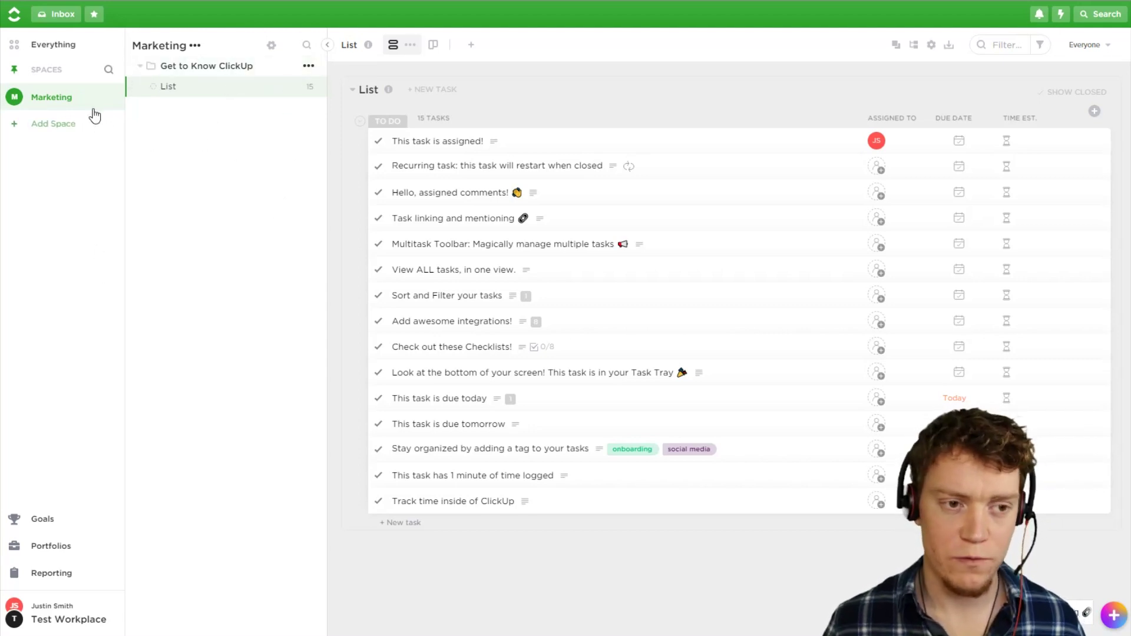
Step: Review the Marketing Space's options and its Edit space settings, including the task statuses row, and close them without saving changes
left_click(112, 98)
left_click(313, 347)
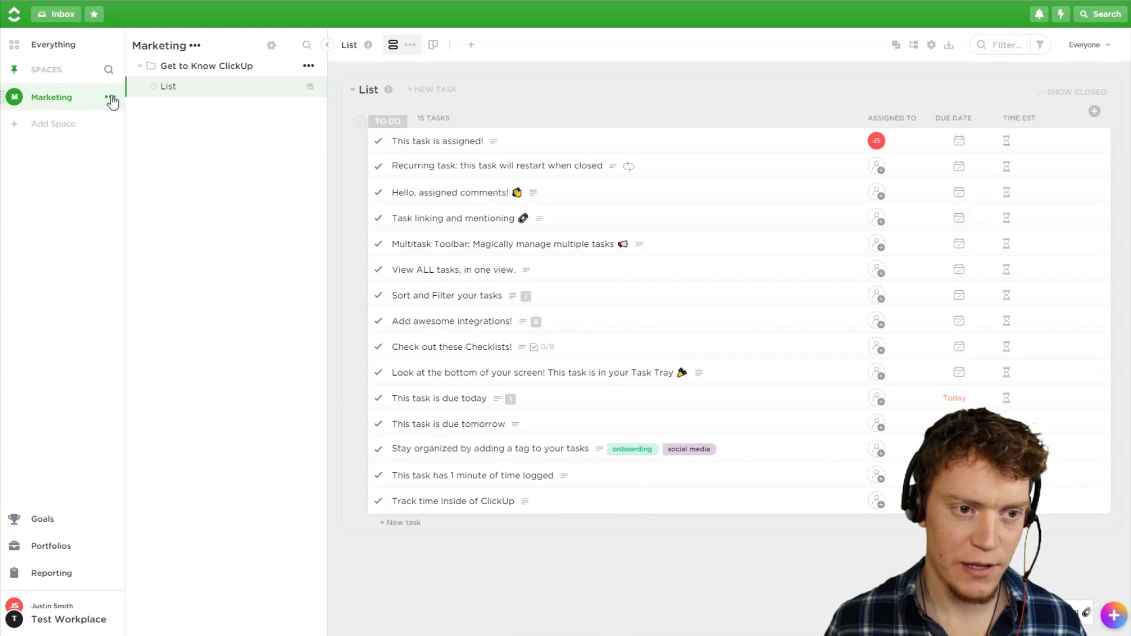
left_click(111, 98)
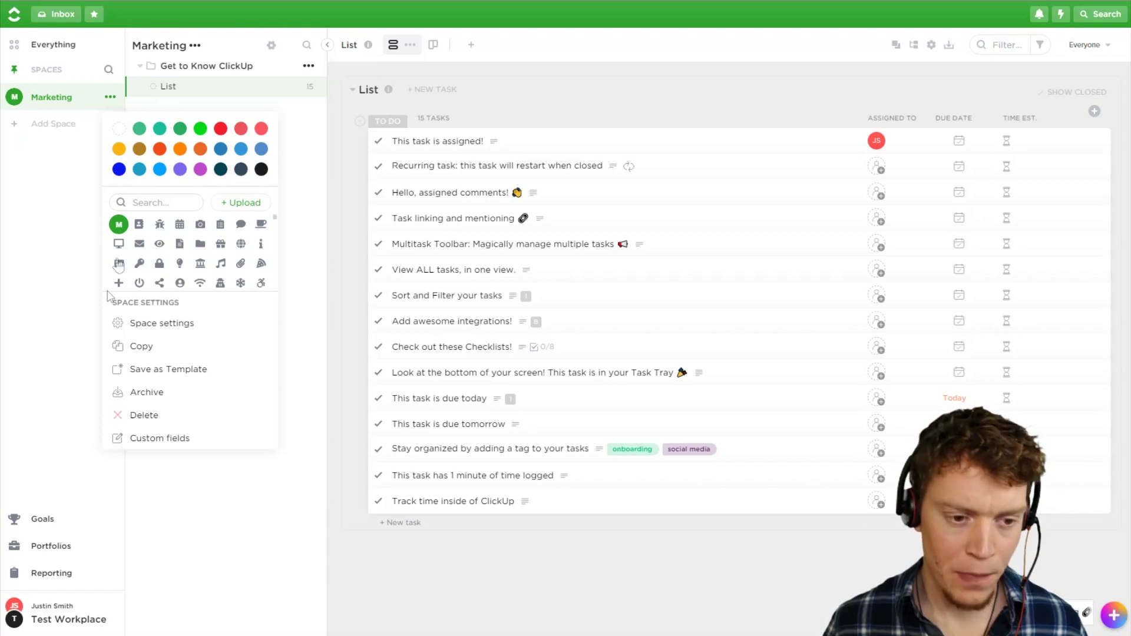
left_click(189, 324)
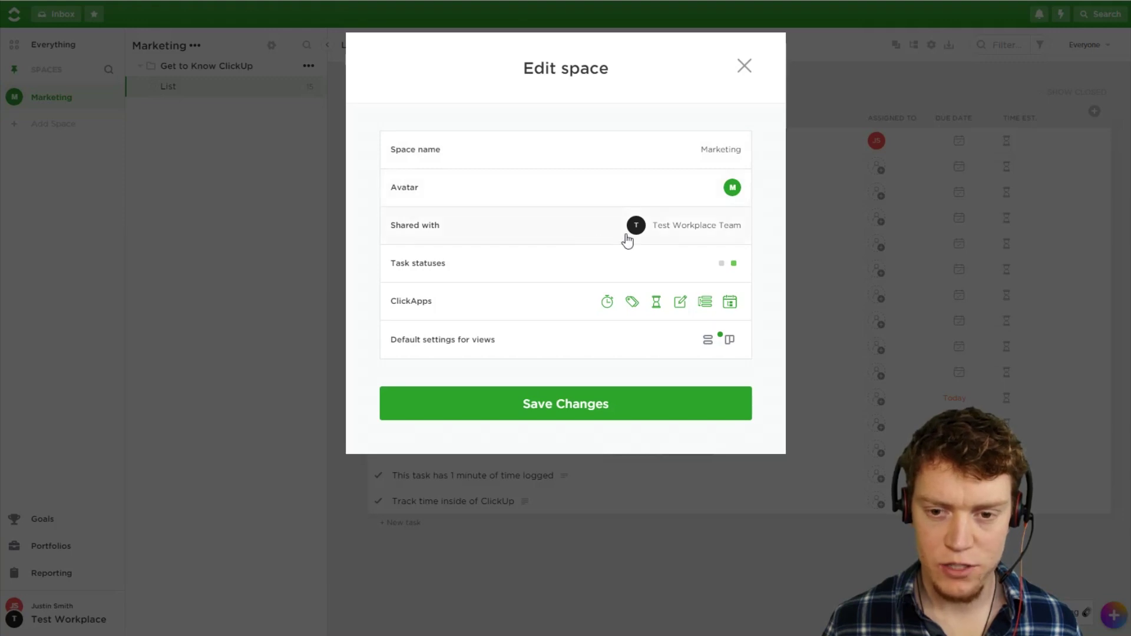
left_click(595, 276)
left_click(746, 67)
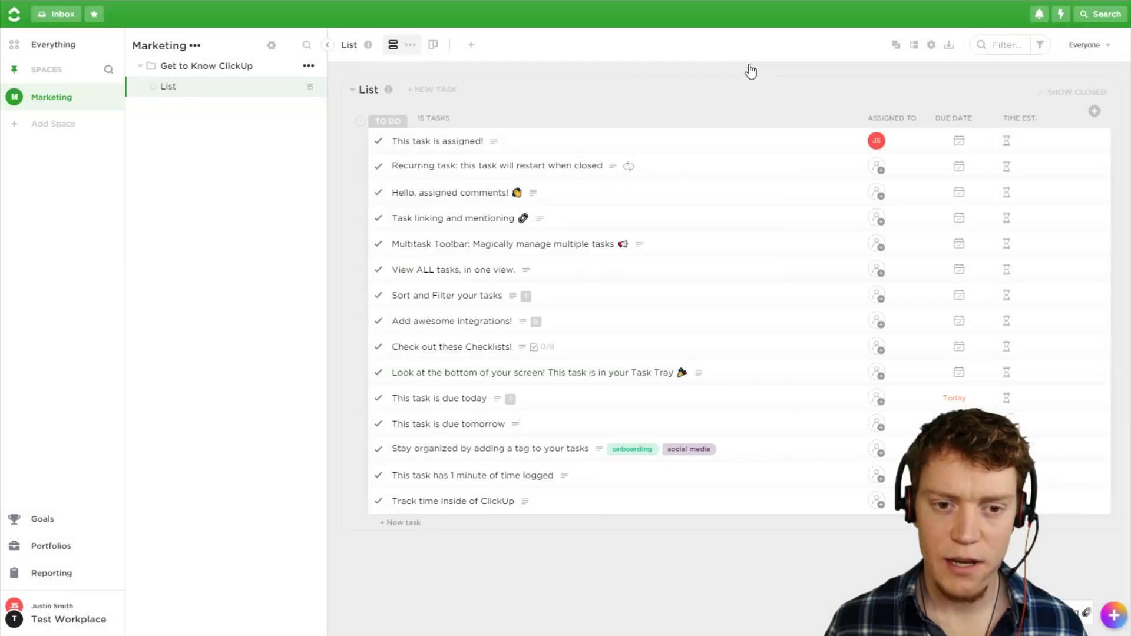
Step: Complete the "This task is assigned!" and "Recurring task: this task will restart when closed" tasks, with closed tasks shown in the list
left_click(379, 142)
left_click(1074, 93)
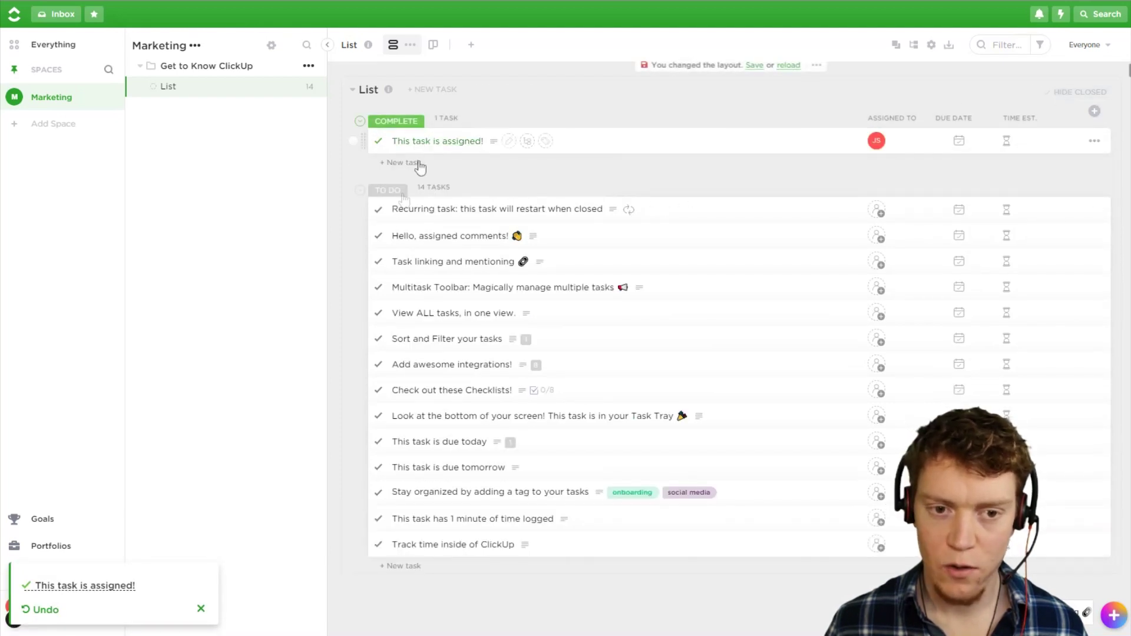
left_click(378, 211)
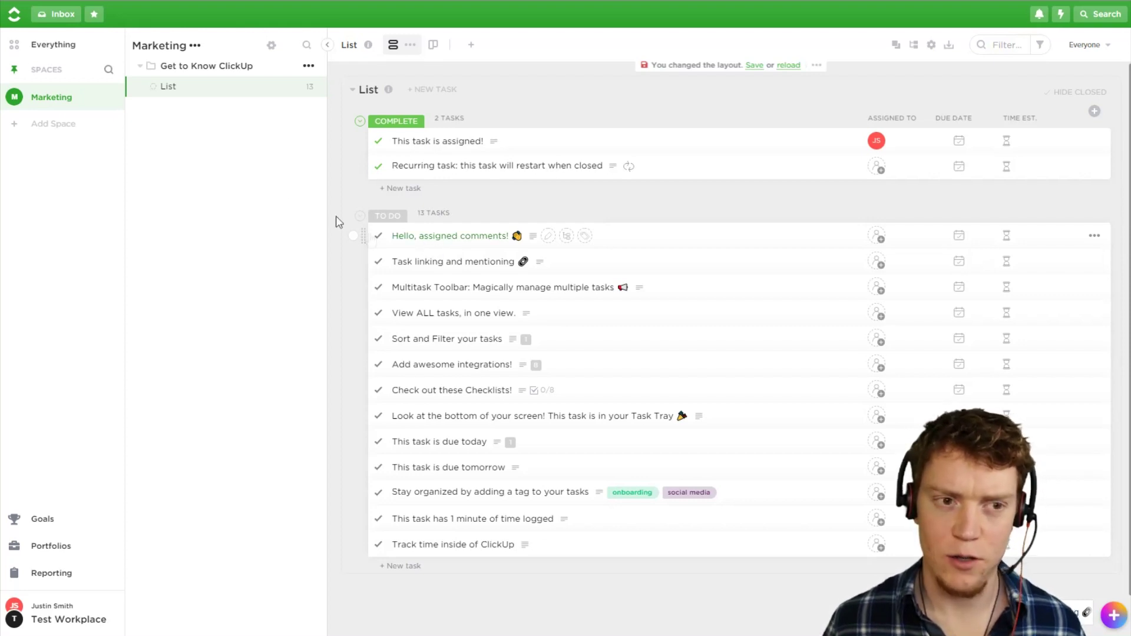
Step: Examine the Kanban, Content, Normal, Marketing and Scrum status templates for the Marketing Space, keeping the Custom statuses
left_click(110, 96)
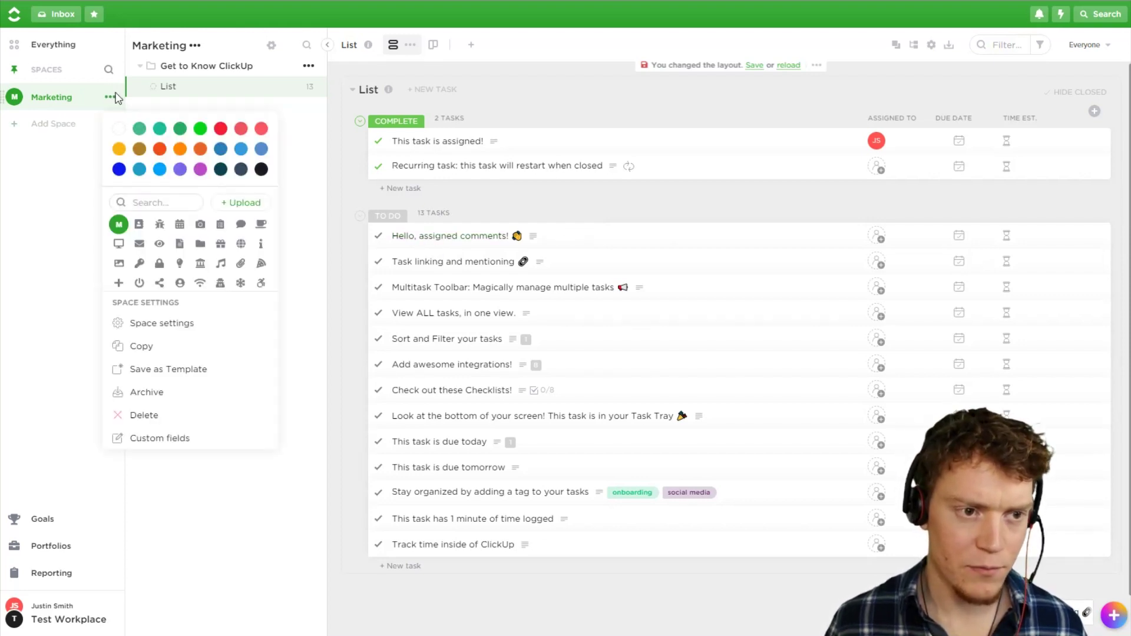
left_click(176, 324)
left_click(546, 263)
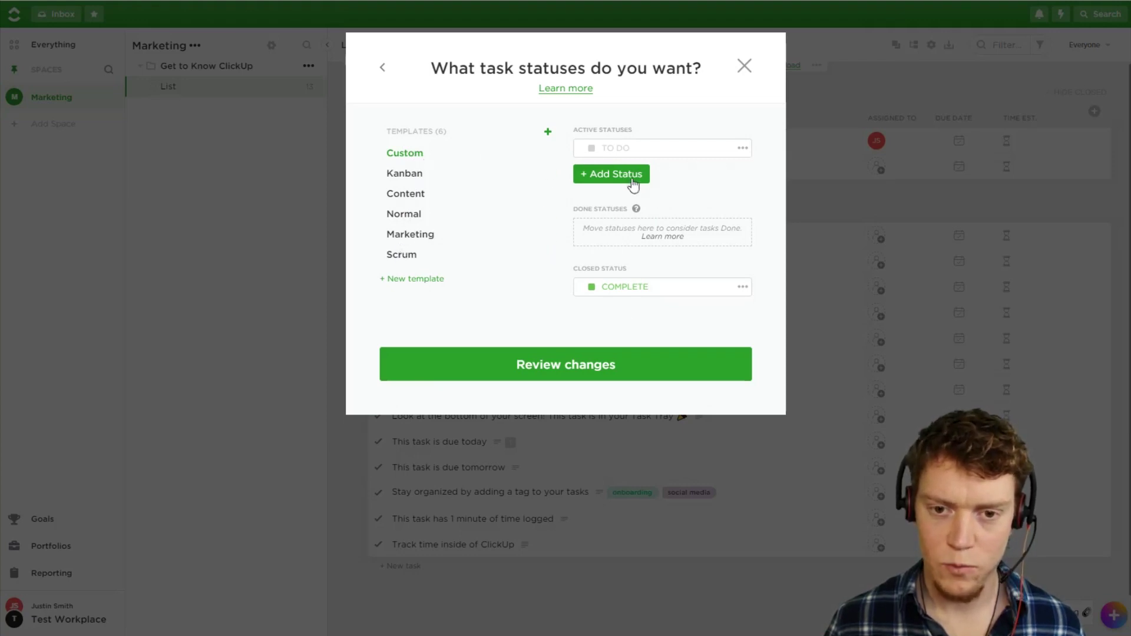
left_click(412, 176)
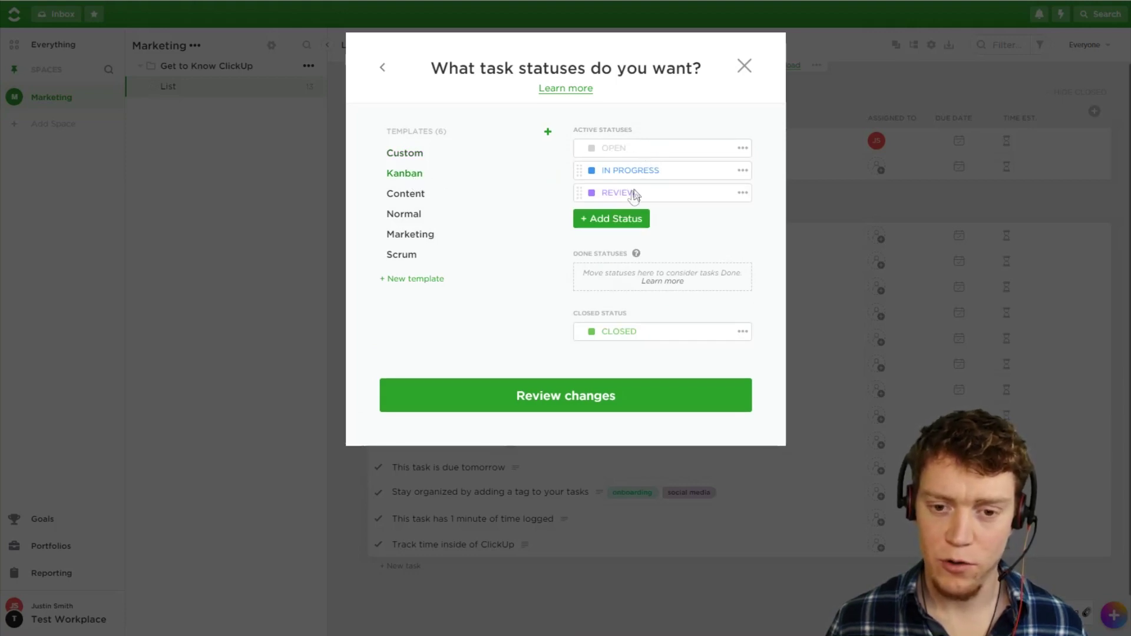
left_click(398, 194)
left_click(412, 216)
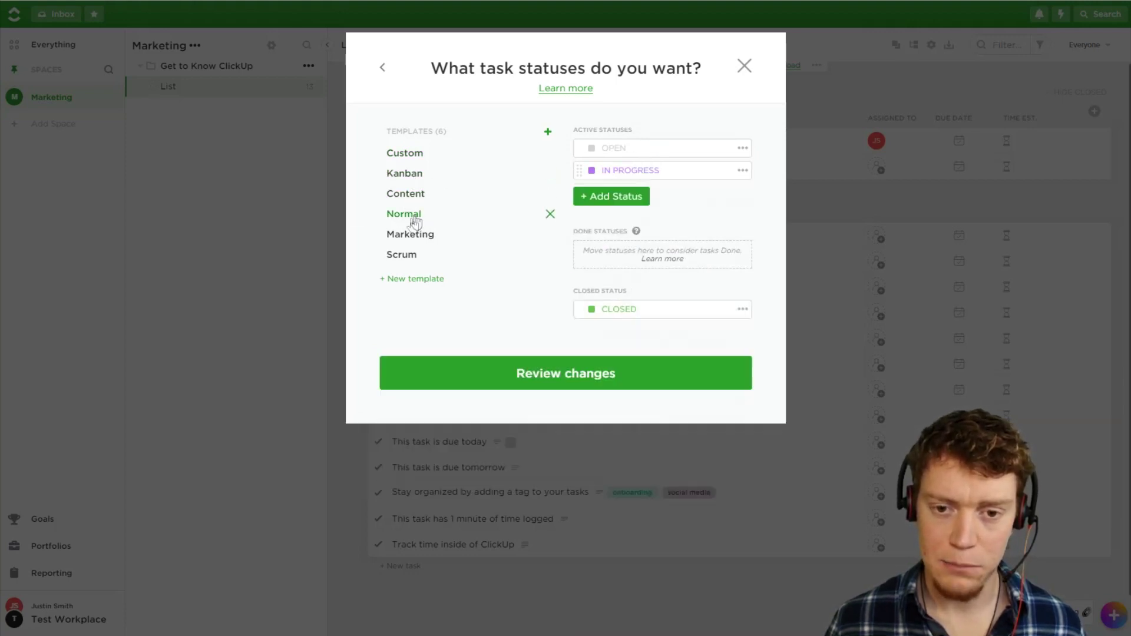
left_click(416, 235)
left_click(402, 255)
left_click(415, 156)
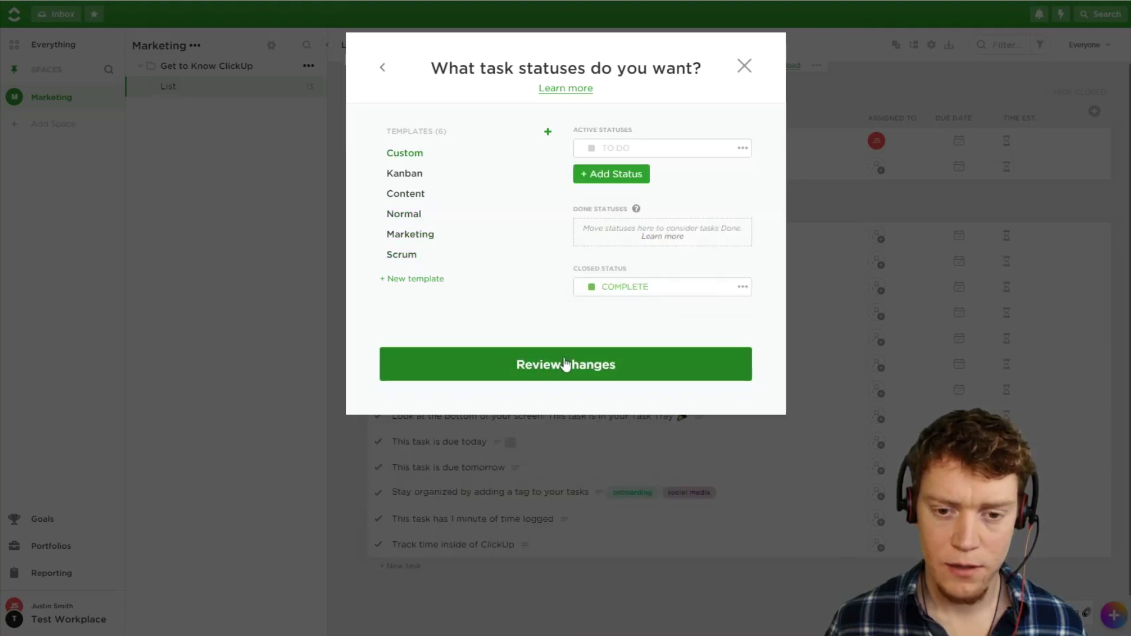
left_click(568, 365)
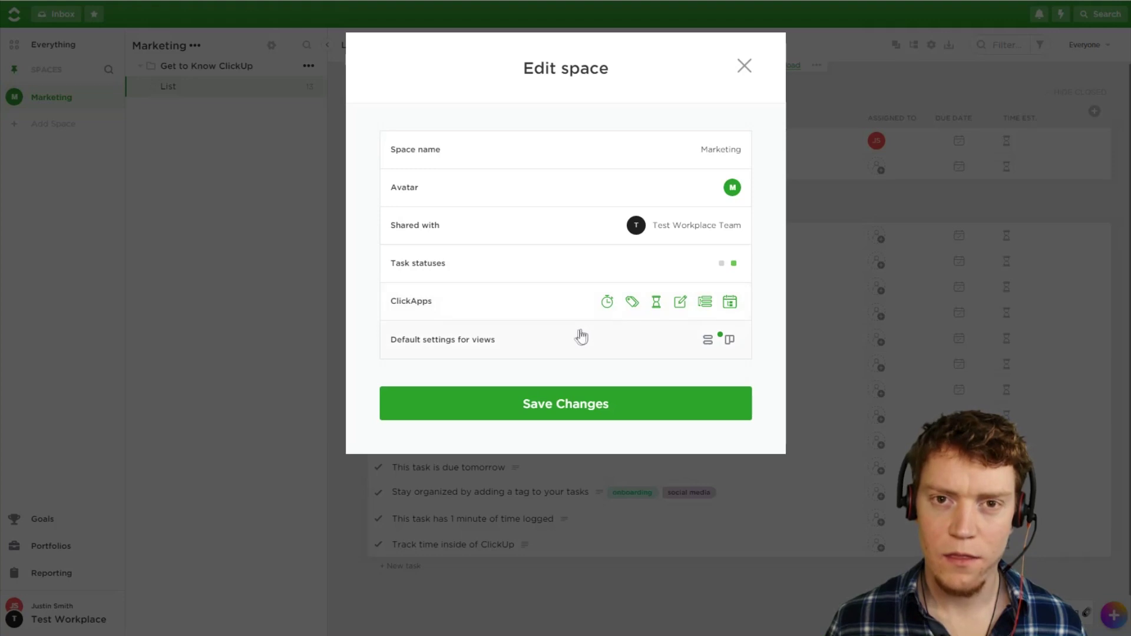
Step: Review the Marketing Space's required views and default view templates, and close the settings without changing them
left_click(635, 356)
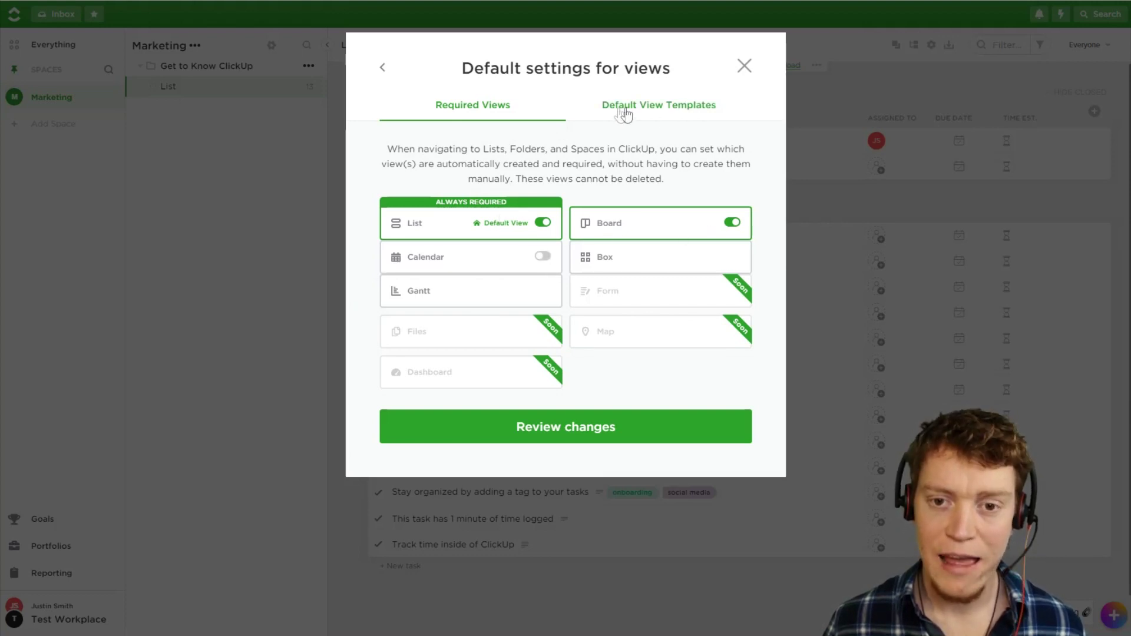
left_click(687, 114)
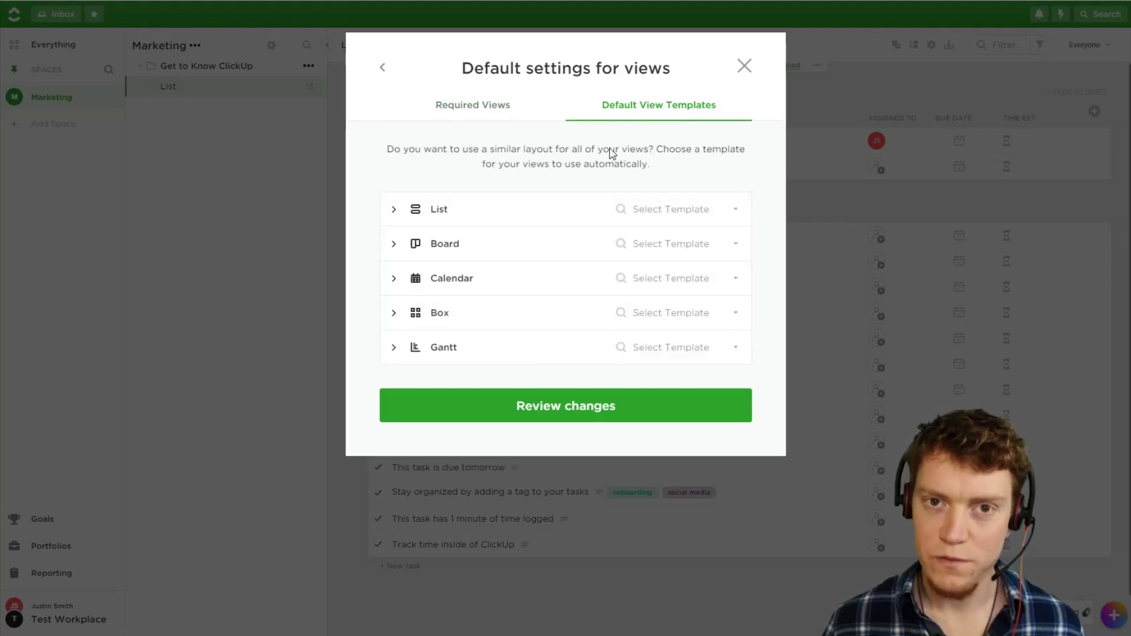
left_click(660, 219)
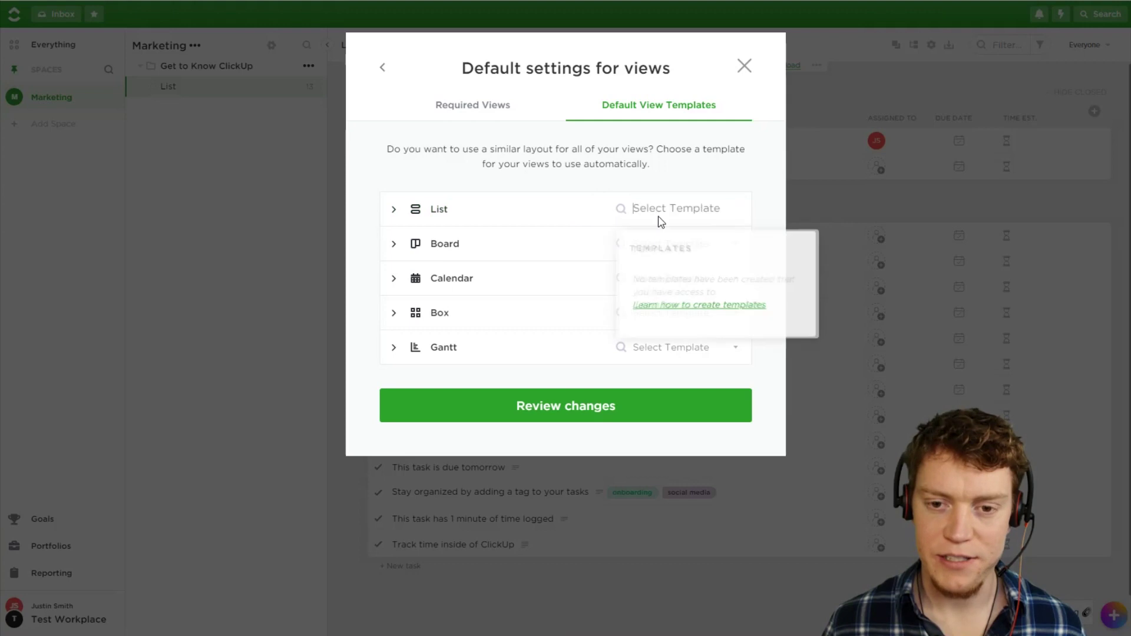
left_click(696, 168)
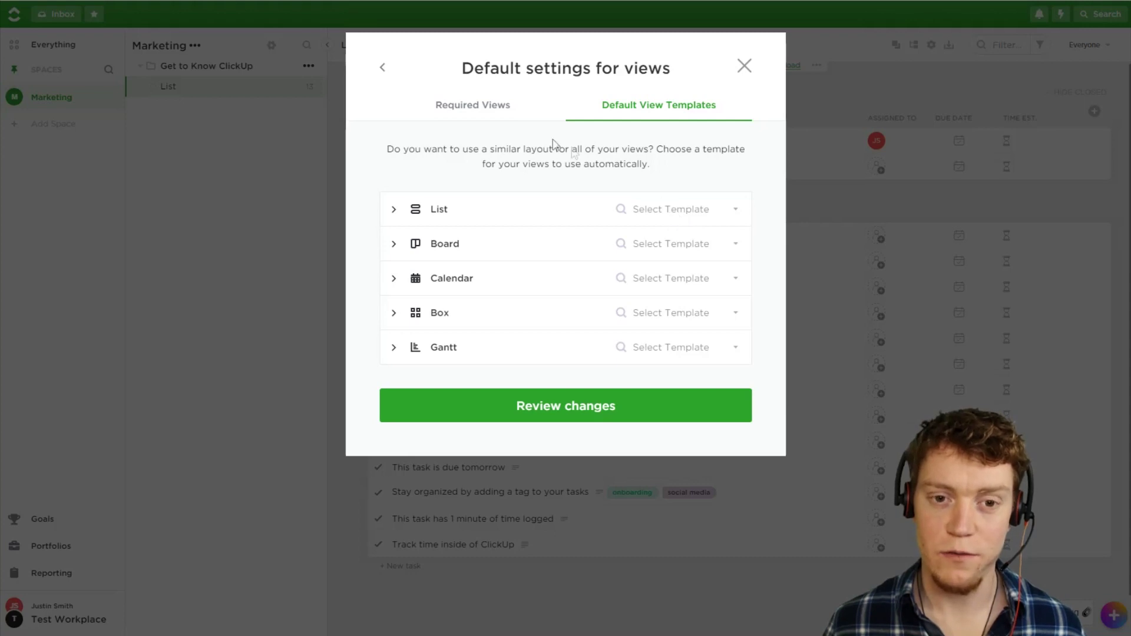
left_click(484, 112)
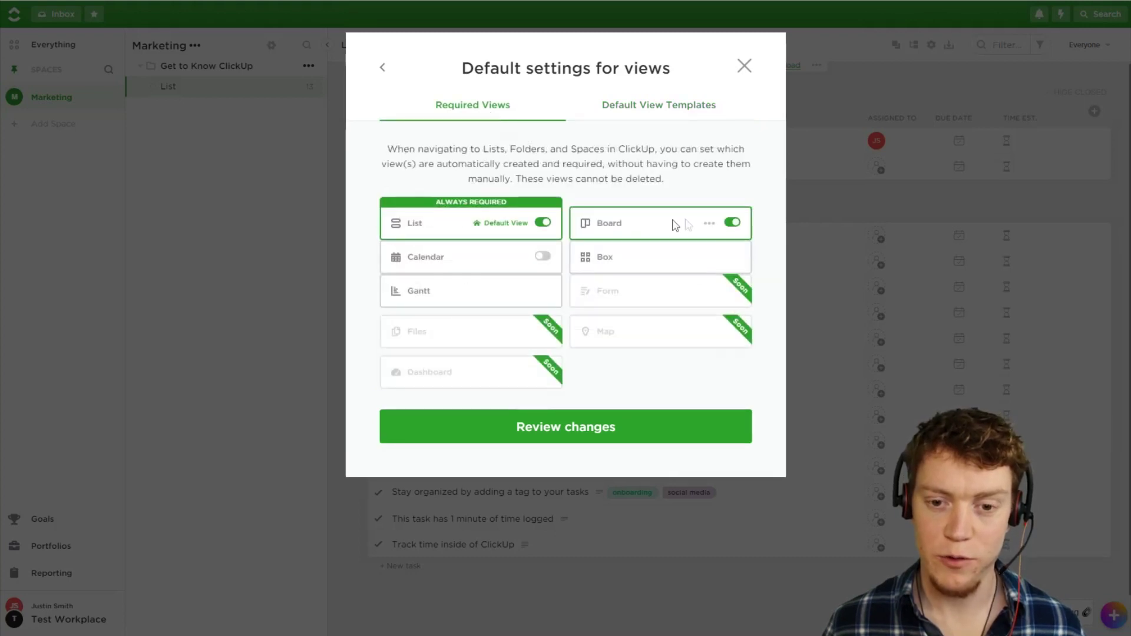
left_click(746, 66)
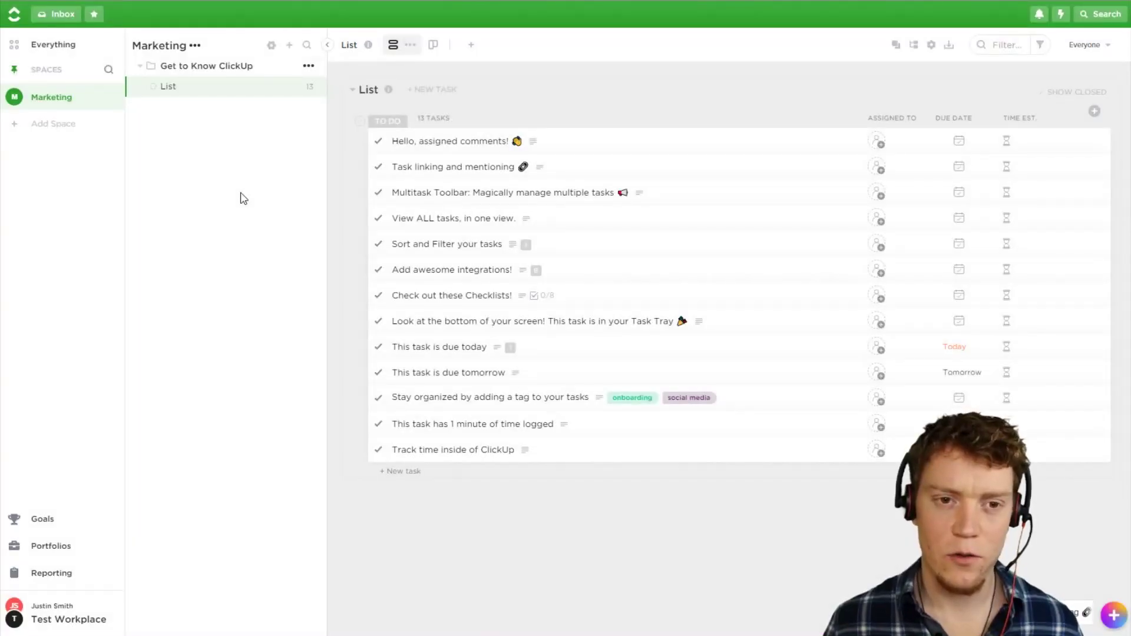
Step: Browse the team and ClickUp folder templates available for the Marketing Space, and close them without choosing one
left_click(290, 47)
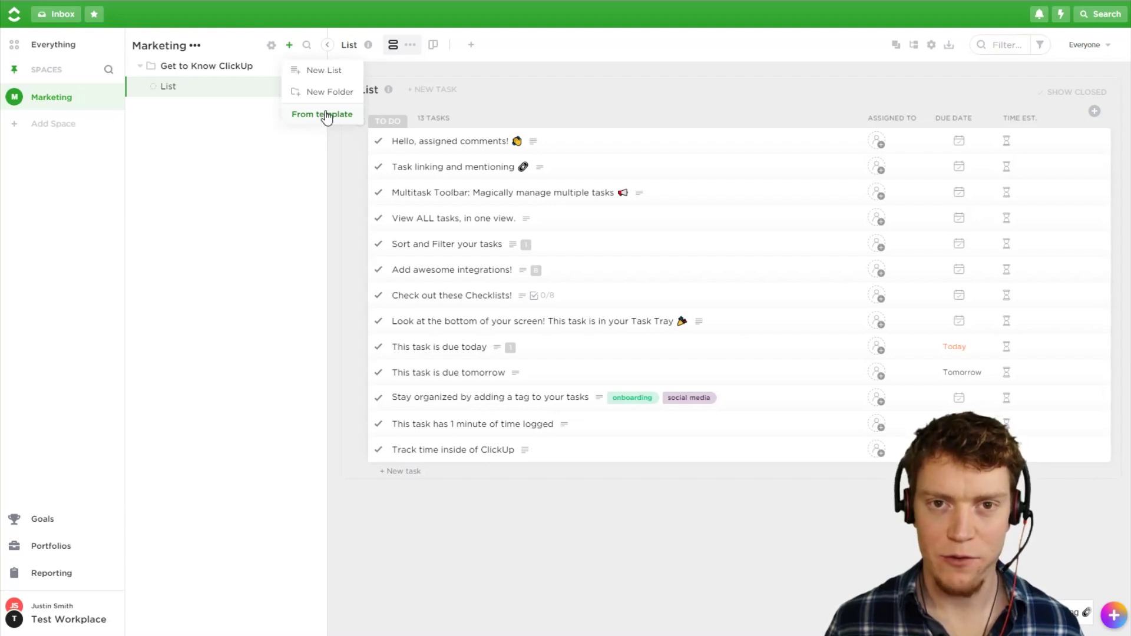
left_click(327, 115)
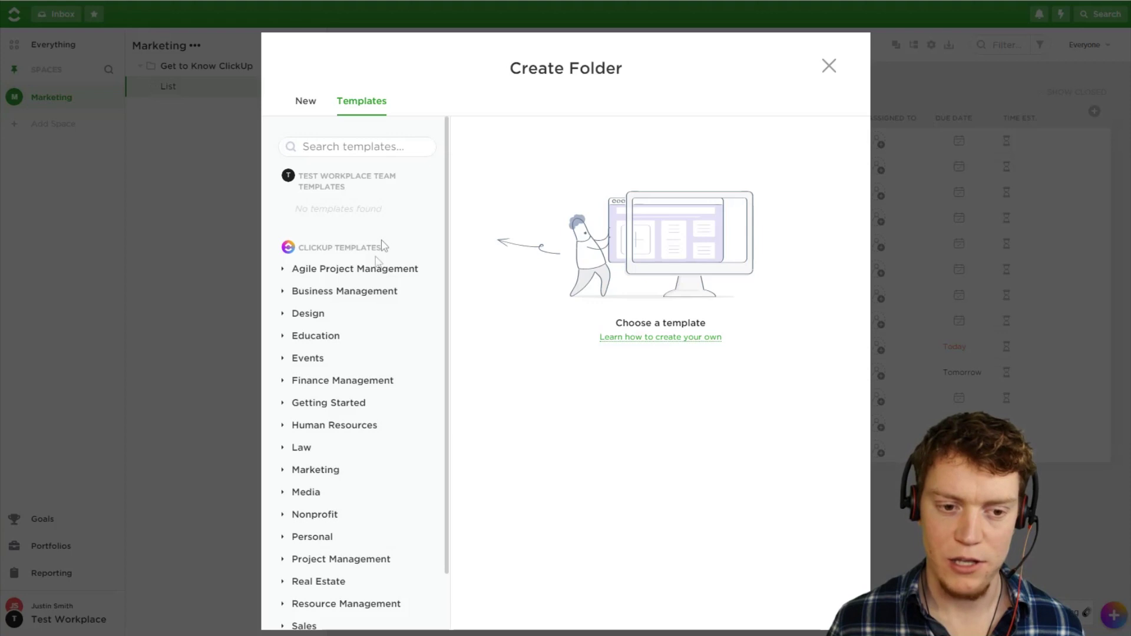
scroll(363, 246, "down", 1)
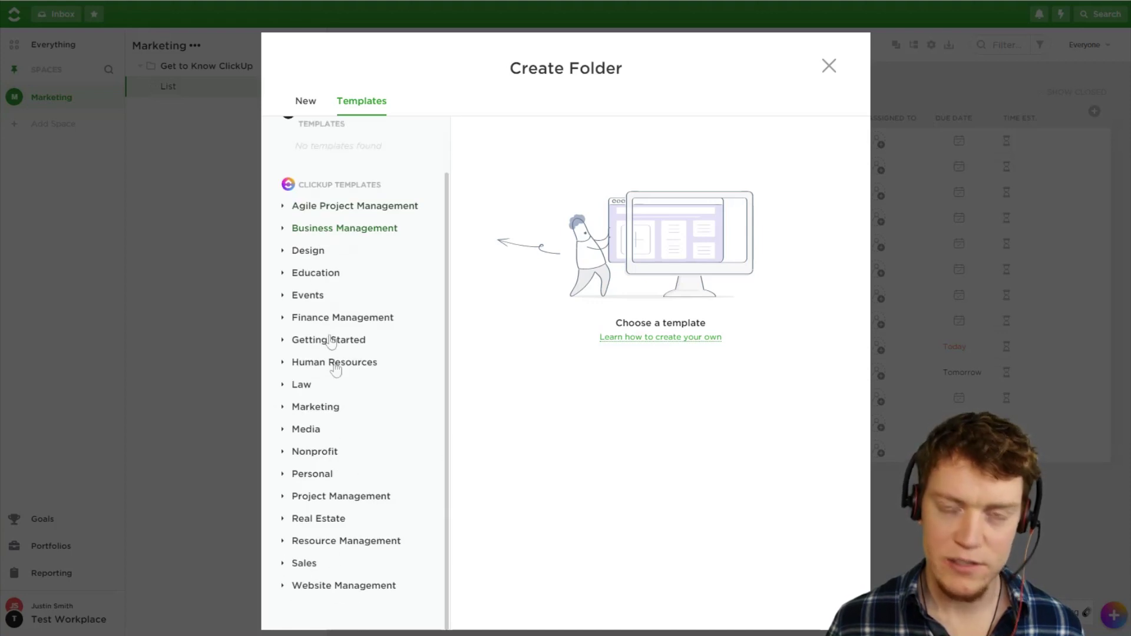
scroll(356, 280, "up", 1)
left_click_drag(337, 210, 390, 216)
left_click(378, 212)
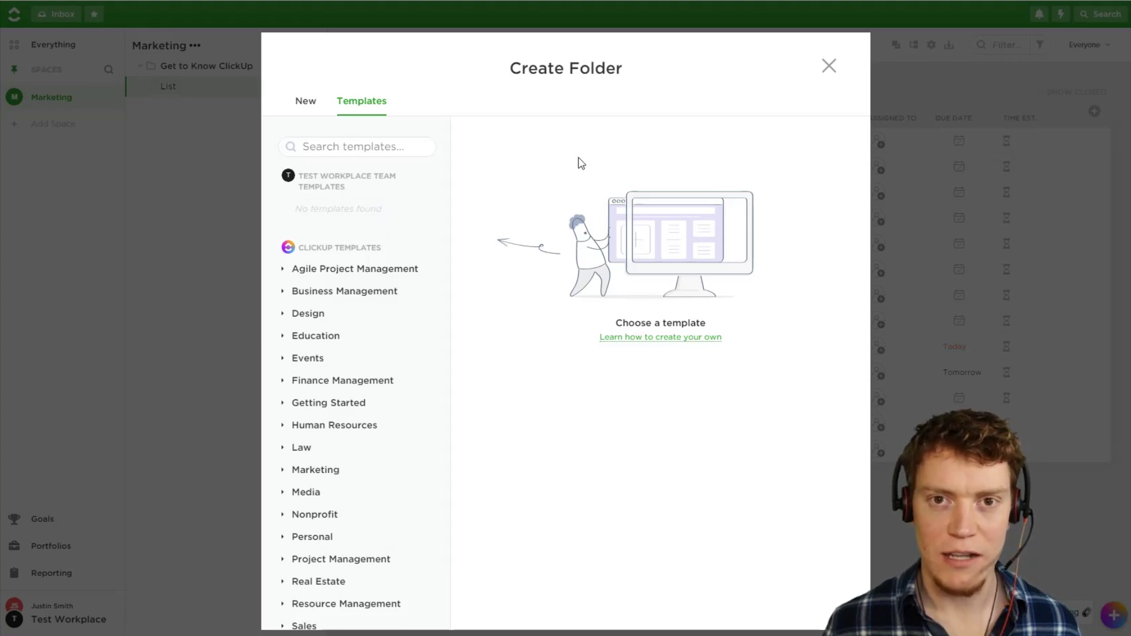
left_click(831, 68)
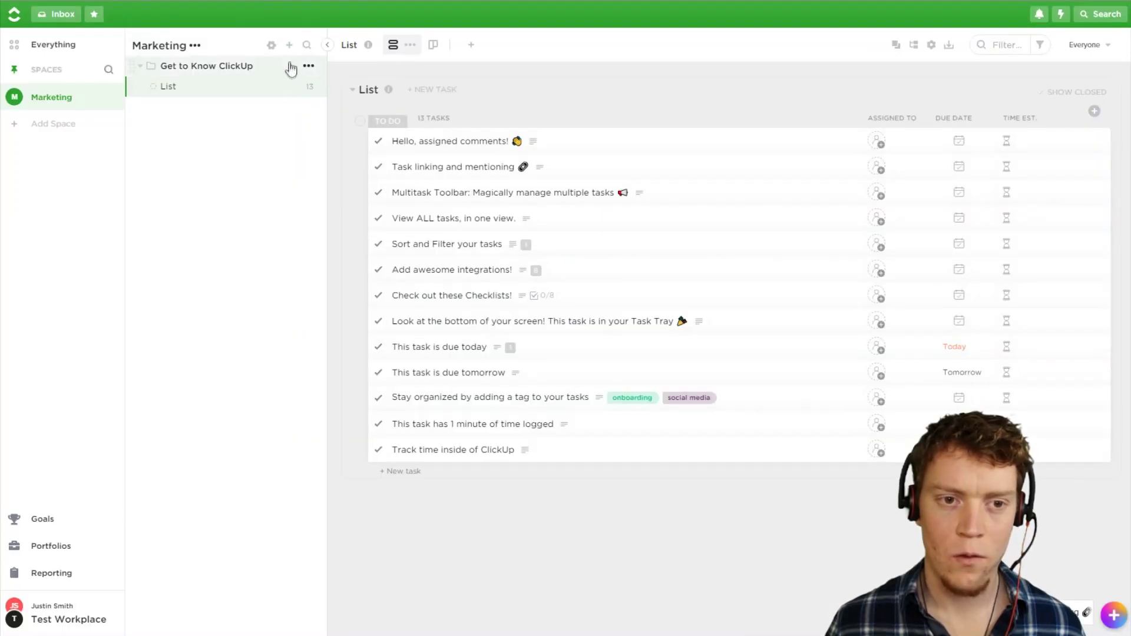
Step: Create a new folder named Content in the Marketing Space, using the space statuses
left_click(289, 45)
left_click(332, 93)
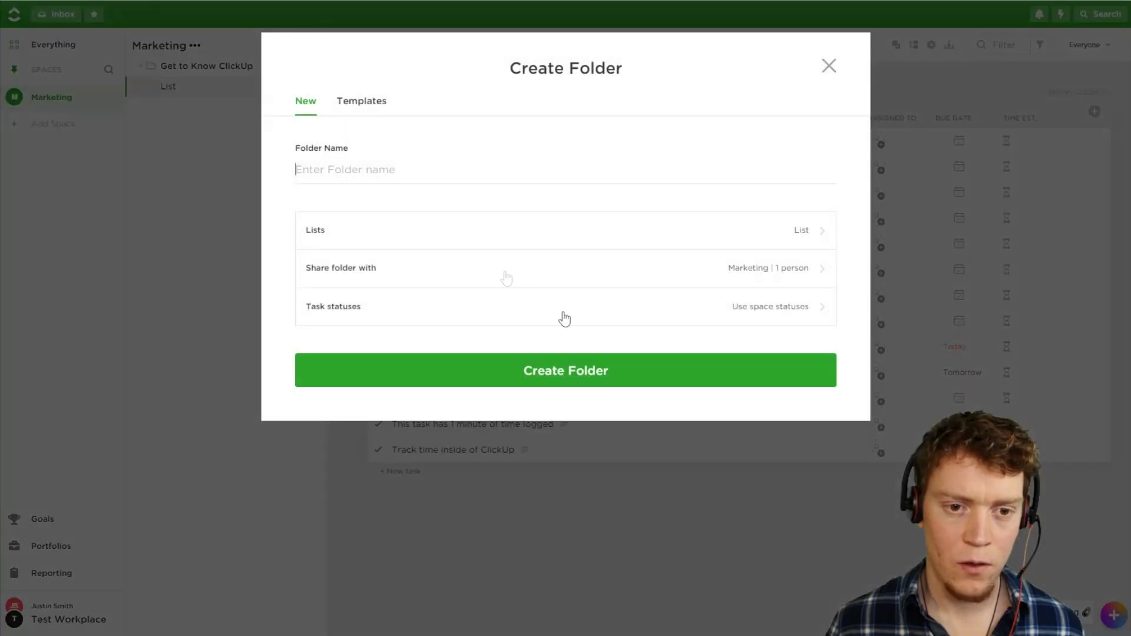
type("Content")
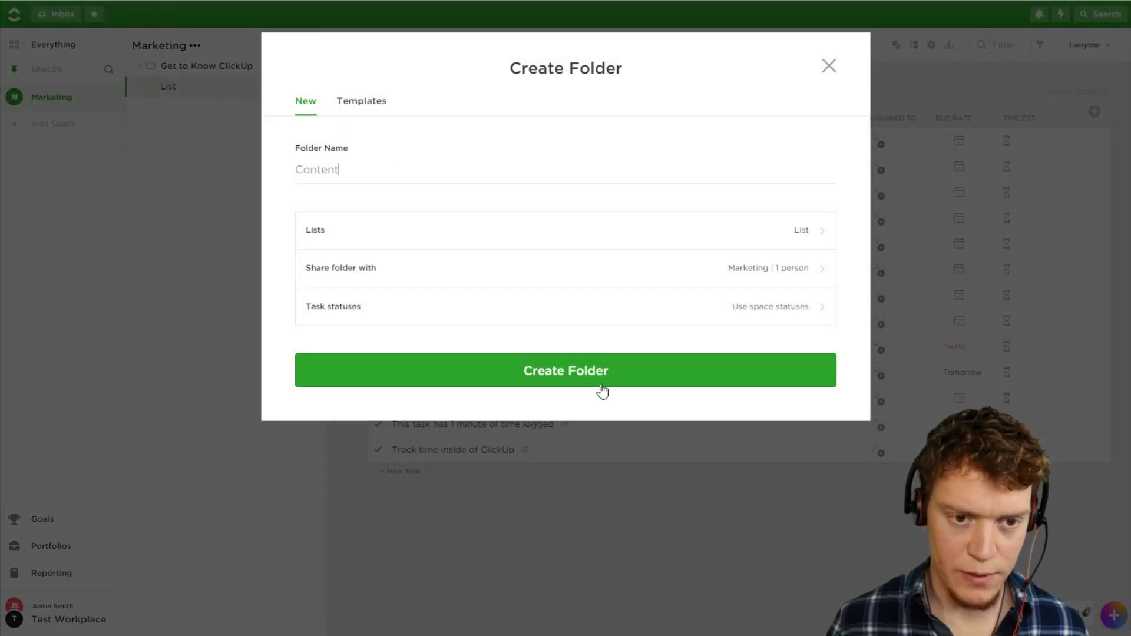
left_click(602, 391)
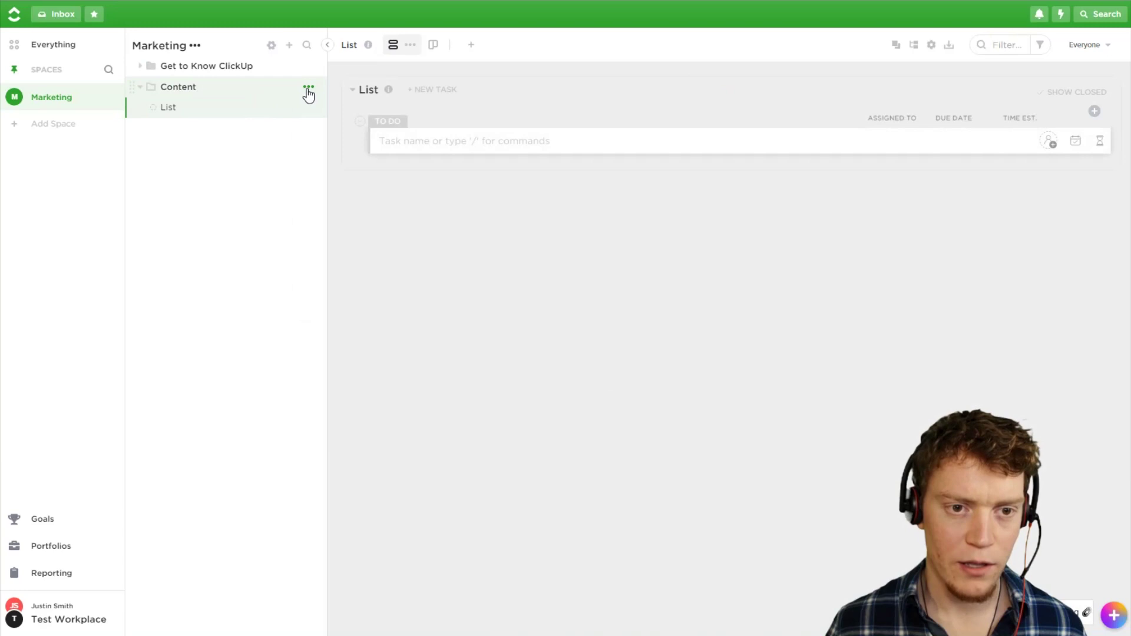
Step: Examine the Content folder's space and custom status settings and its other folder options, leaving them unchanged
left_click(308, 87)
left_click(360, 189)
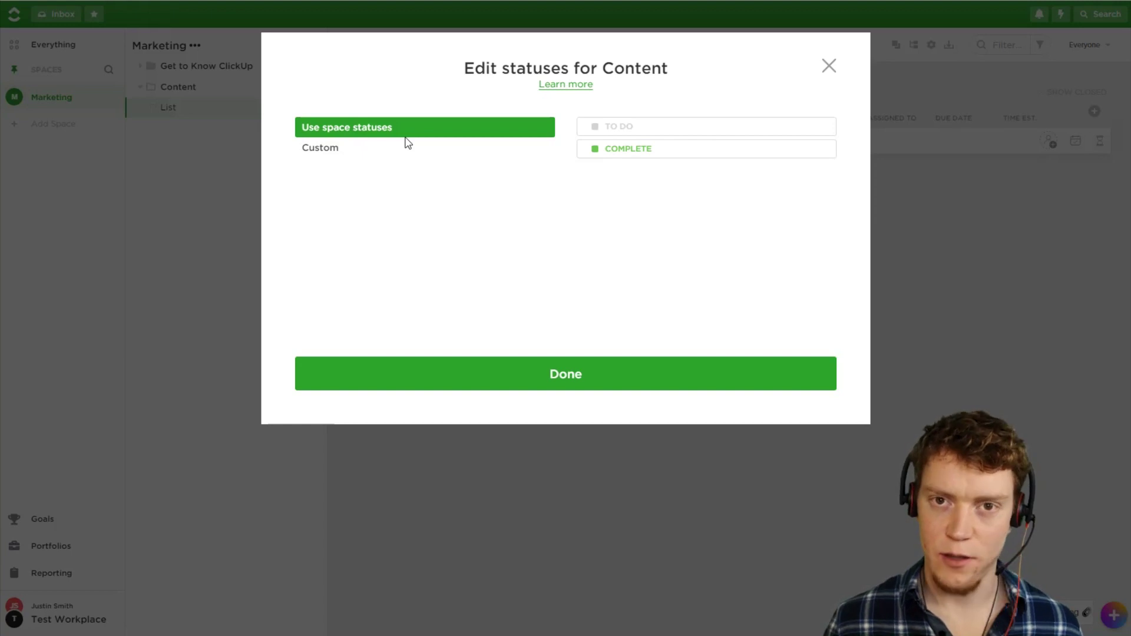
left_click(342, 150)
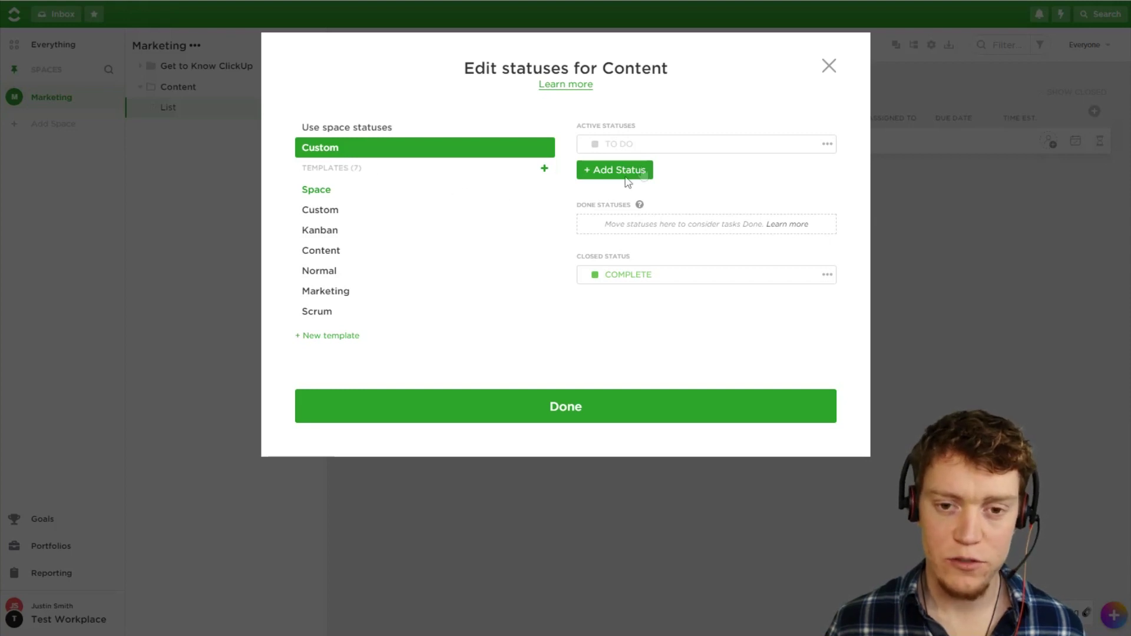
left_click(829, 67)
left_click(312, 88)
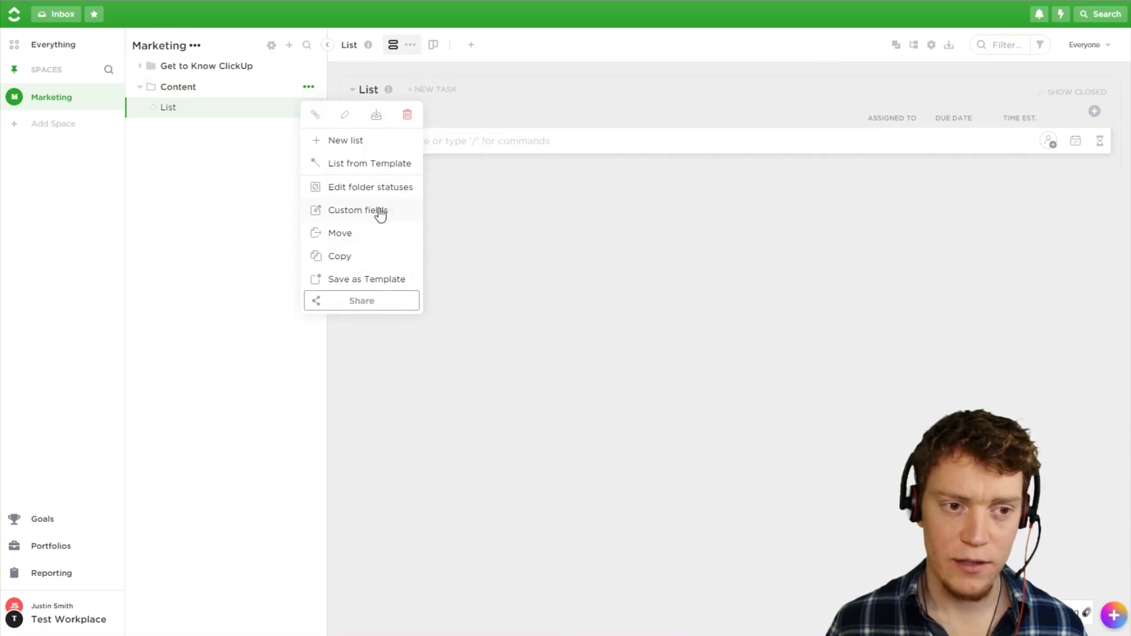
left_click(263, 207)
Step: Create a new list named Quarter 1 directly in the Marketing Space, outside any folder
left_click(289, 45)
left_click(336, 75)
type("Quarter 1")
key("Return")
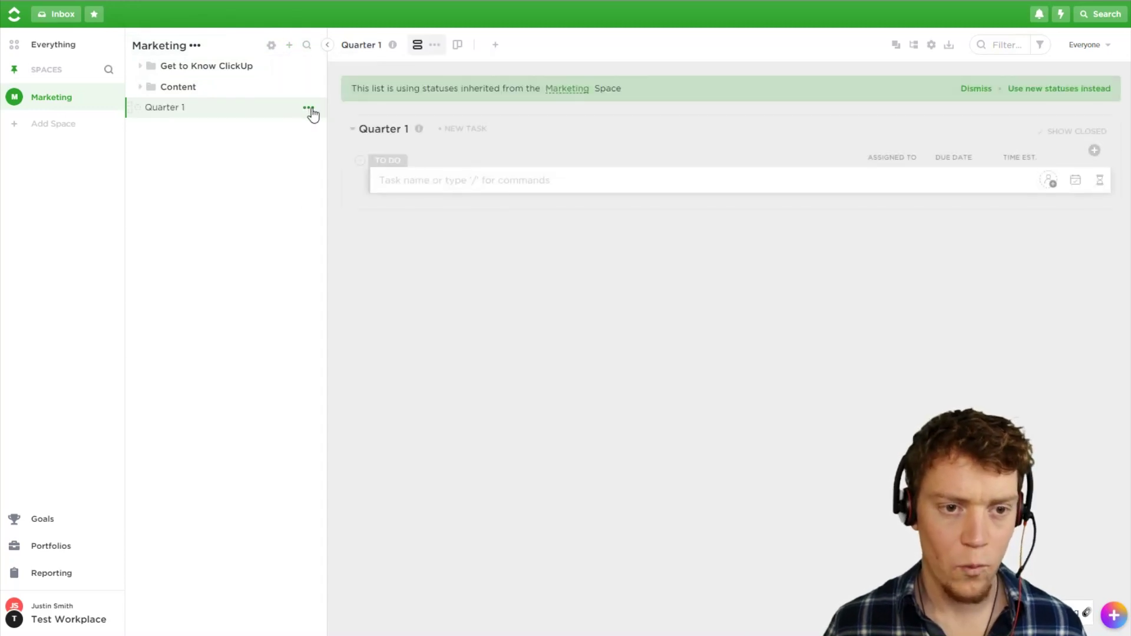
Step: Compare the available options of the Quarter 1 list with those of the Content folder
left_click(309, 108)
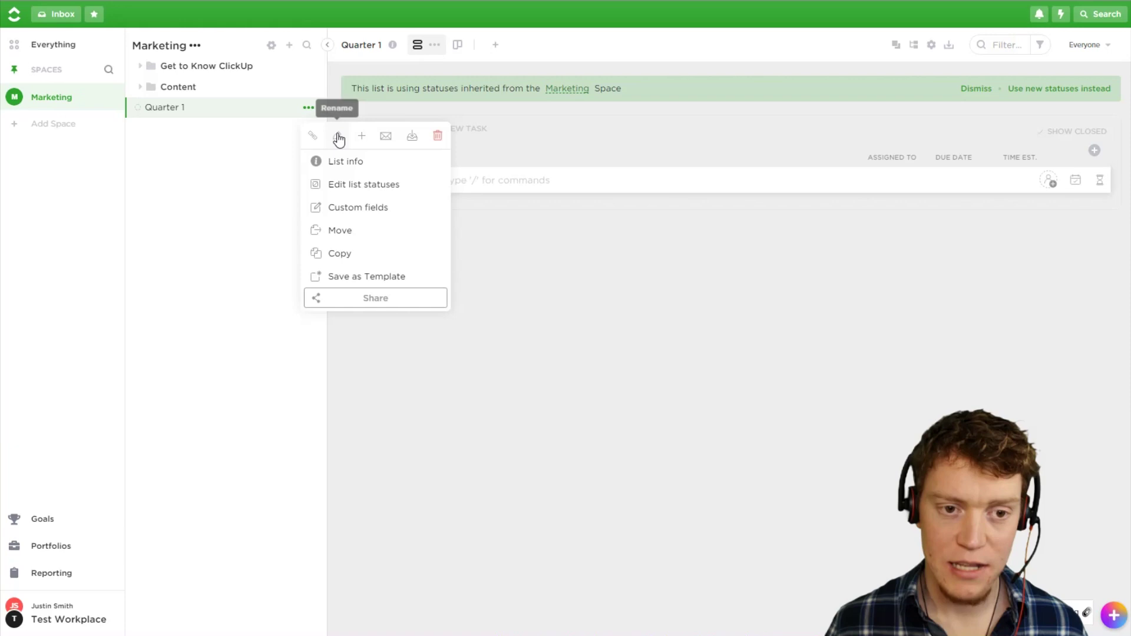
left_click(248, 152)
left_click(309, 87)
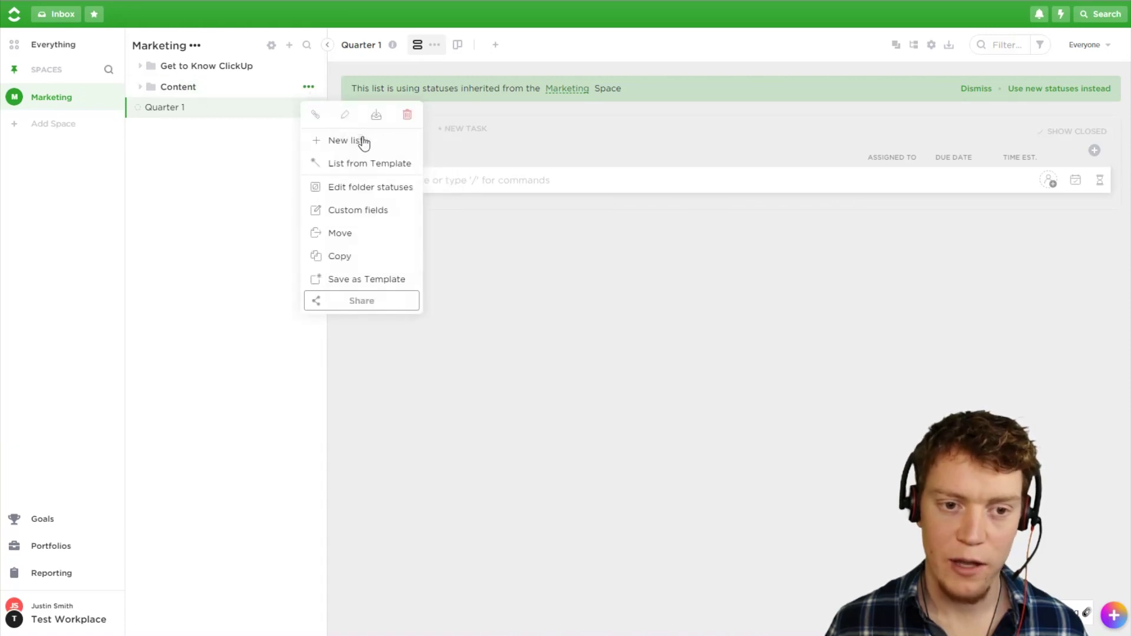
Step: Open the Quarter 1 list's info and examine its description, comment, date and owner fields
left_click(307, 108)
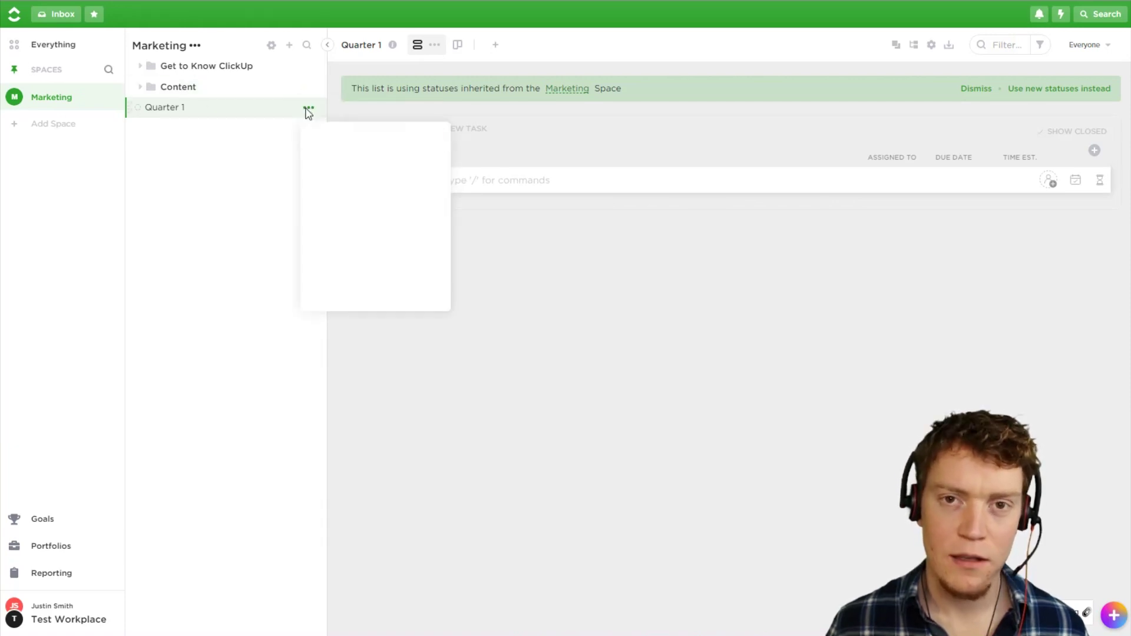
left_click(339, 162)
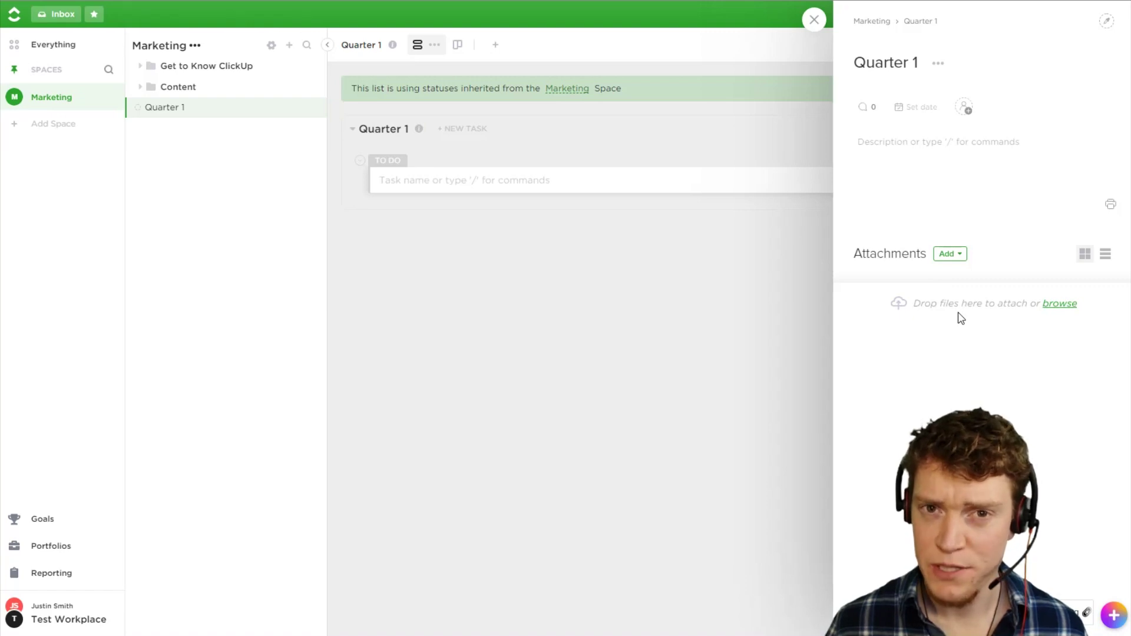
left_click(932, 148)
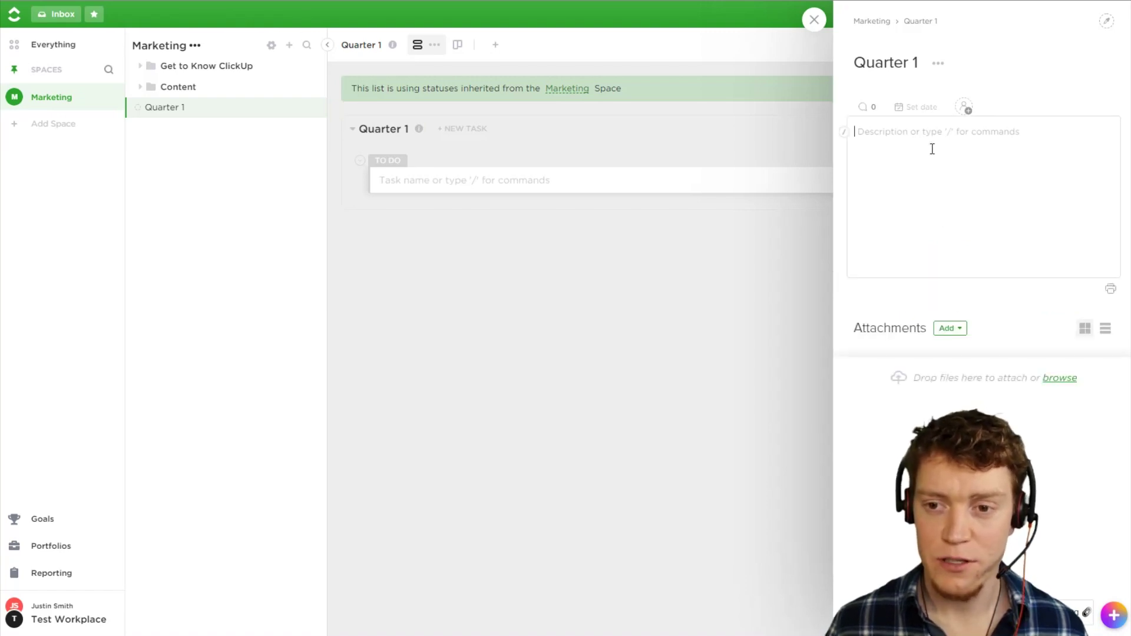
left_click(862, 108)
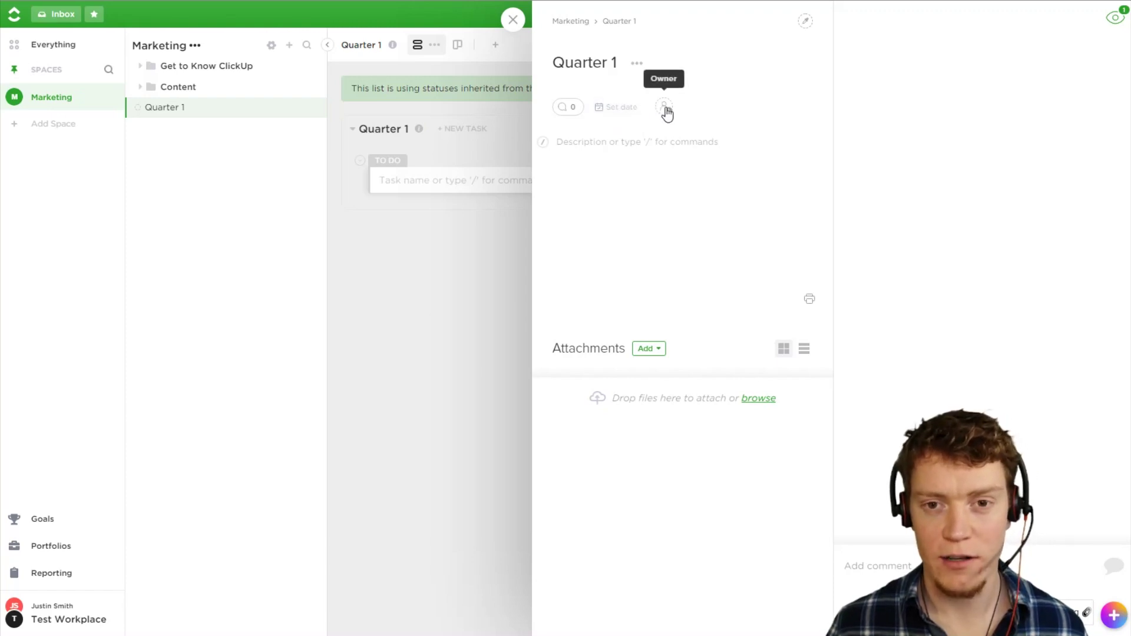
Step: Add purple as a fourth list color and apply it to the Quarter 1 list
left_click(806, 24)
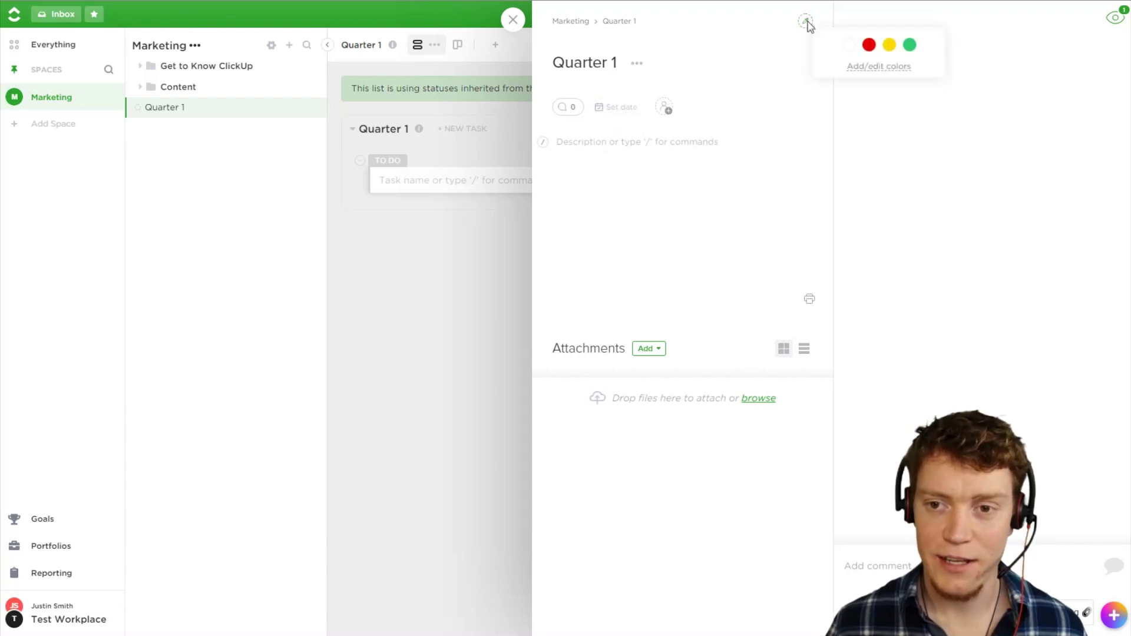
left_click(879, 71)
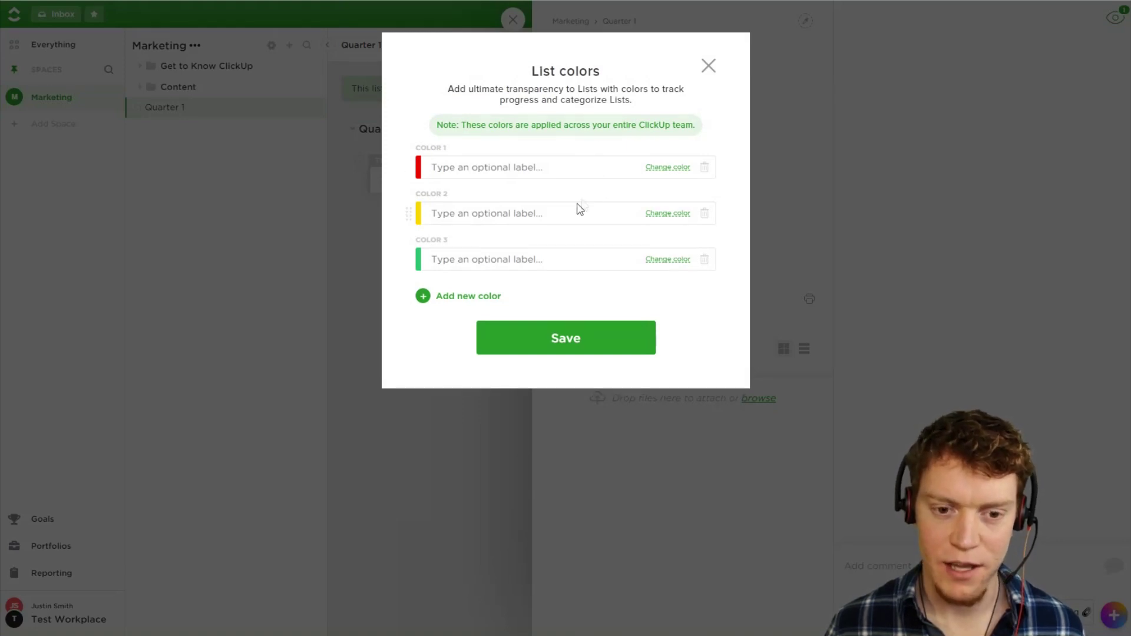
left_click(463, 298)
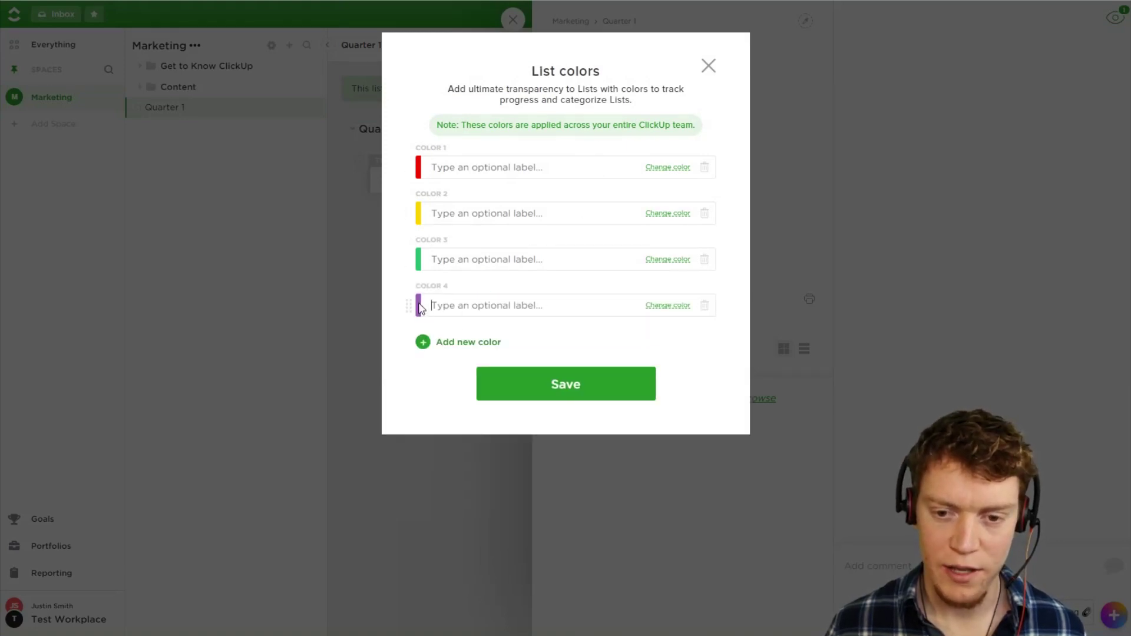
left_click(665, 306)
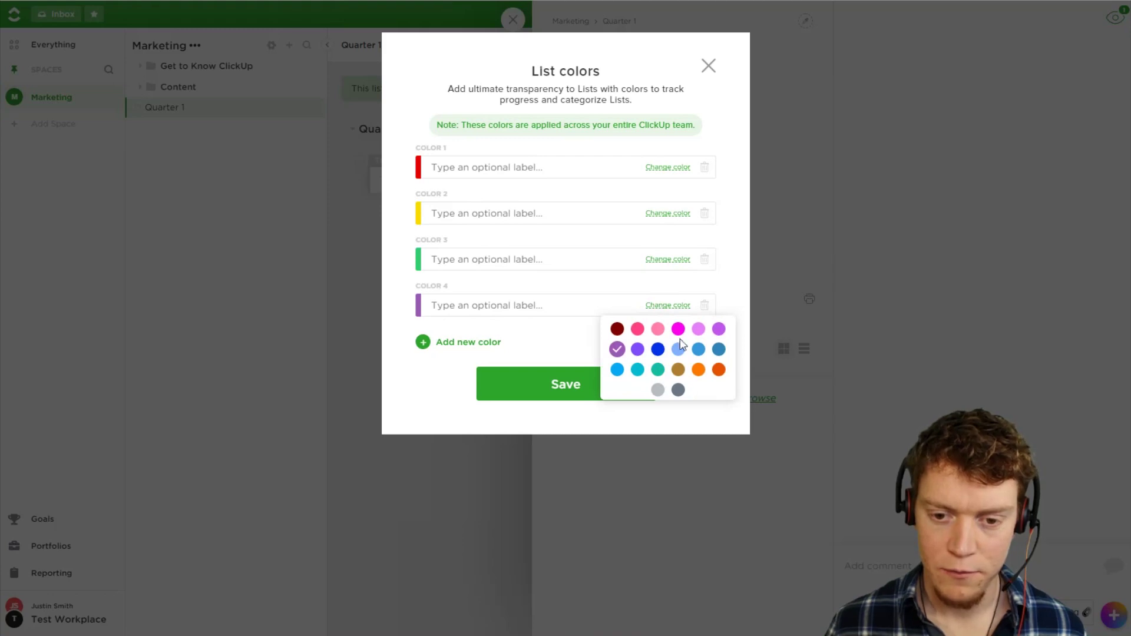
left_click(924, 50)
left_click(922, 47)
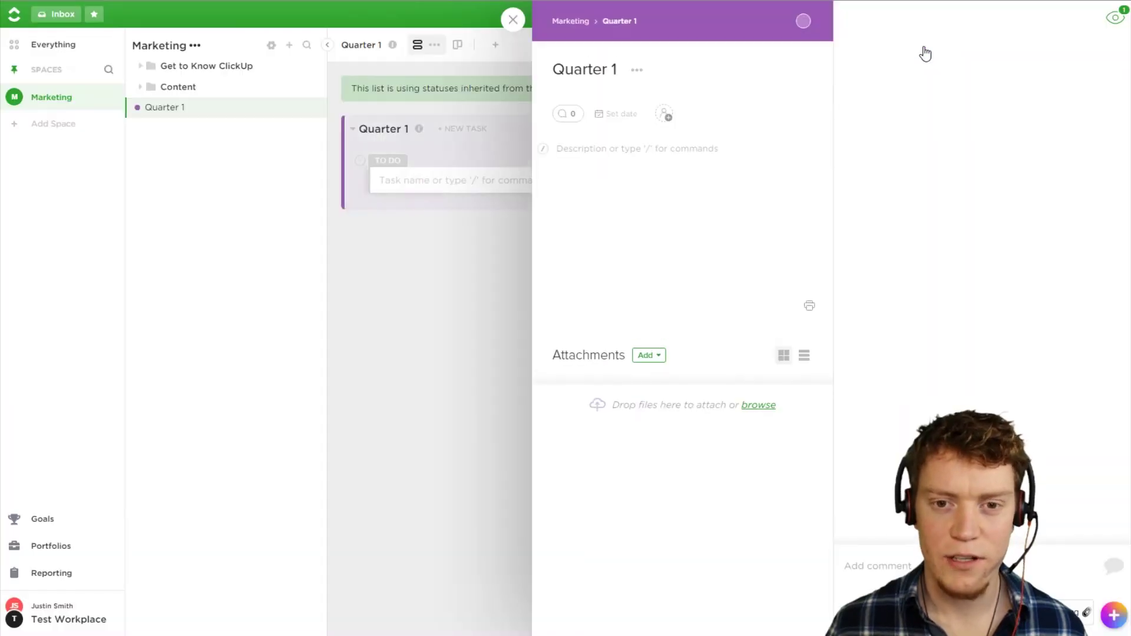
left_click(513, 20)
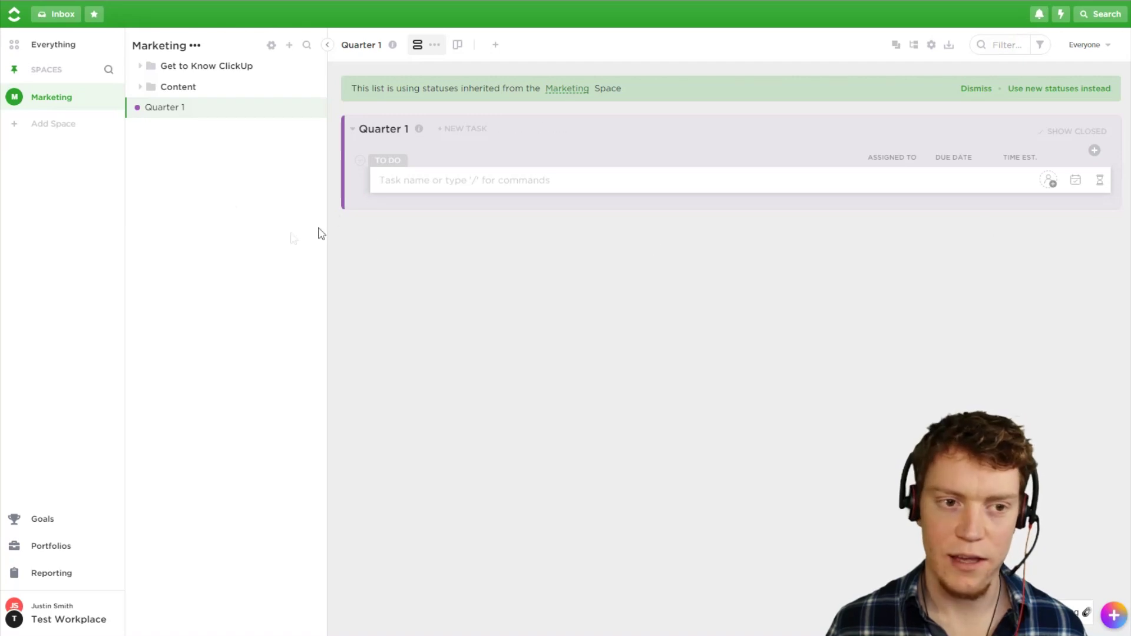
left_click(45, 108)
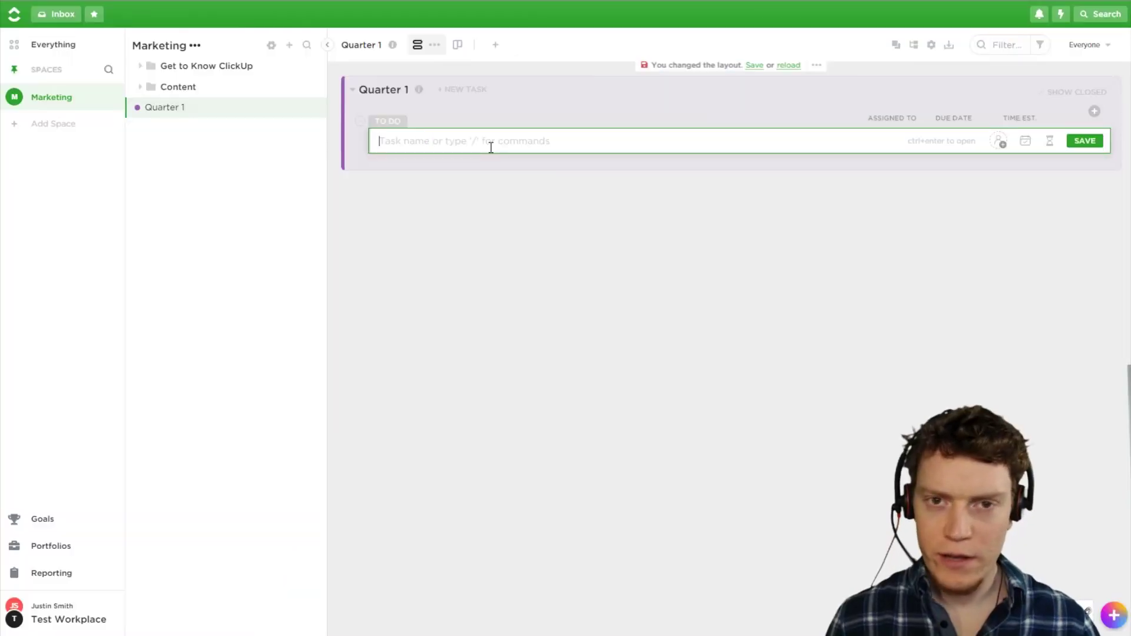
left_click(483, 263)
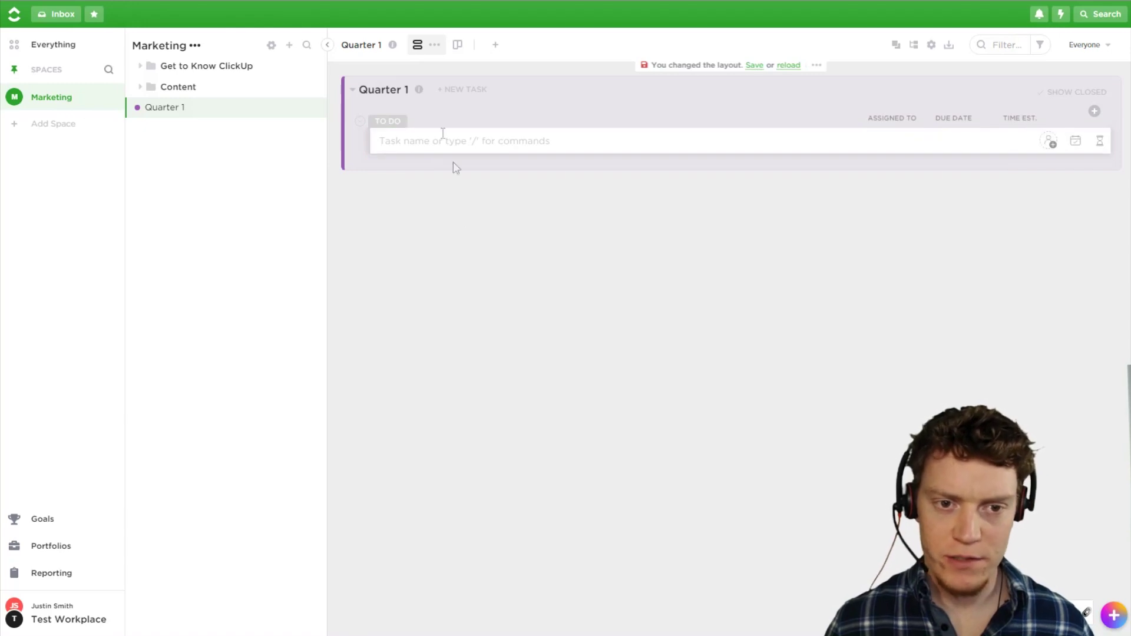
left_click(493, 137)
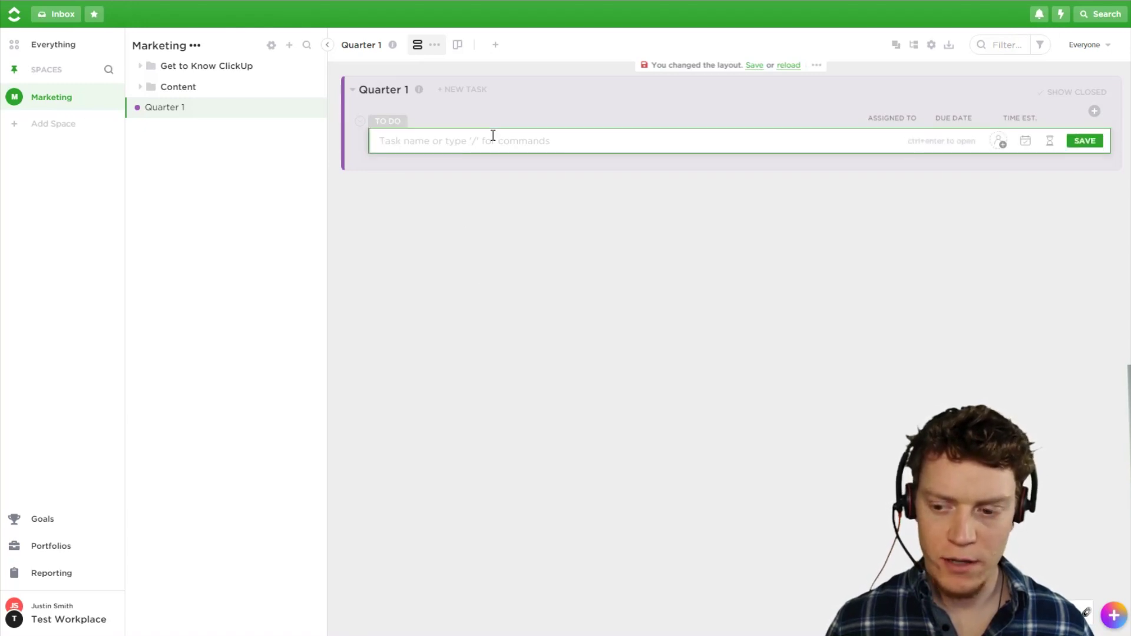
Step: Create a task named Create content plan in the Quarter 1 list and view its details
mouse_move(1117, 623)
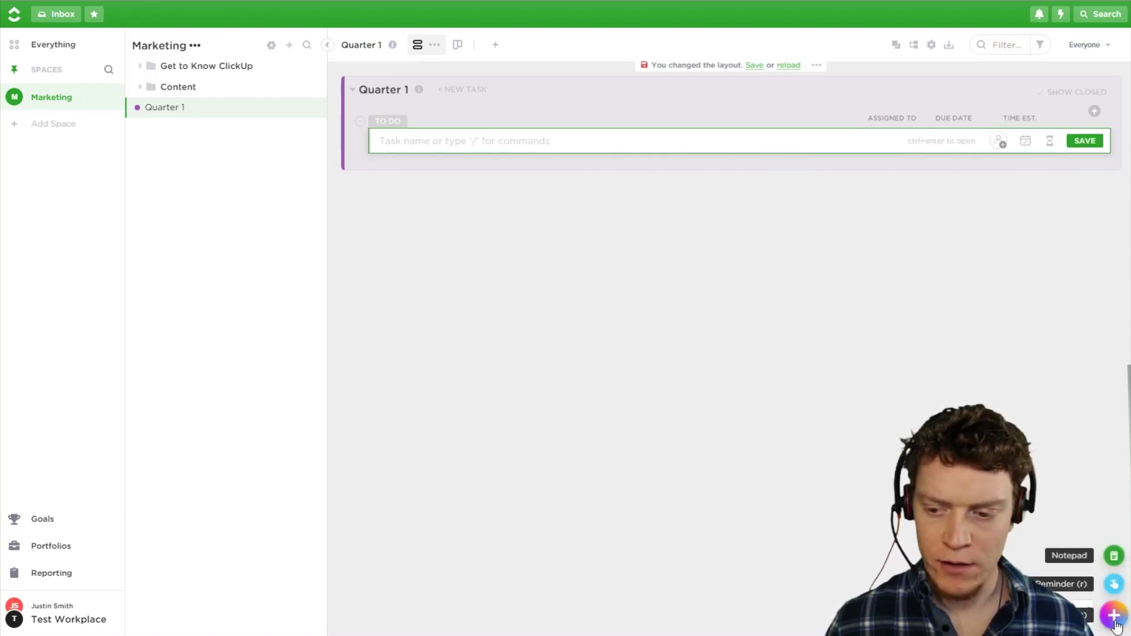
left_click(1115, 618)
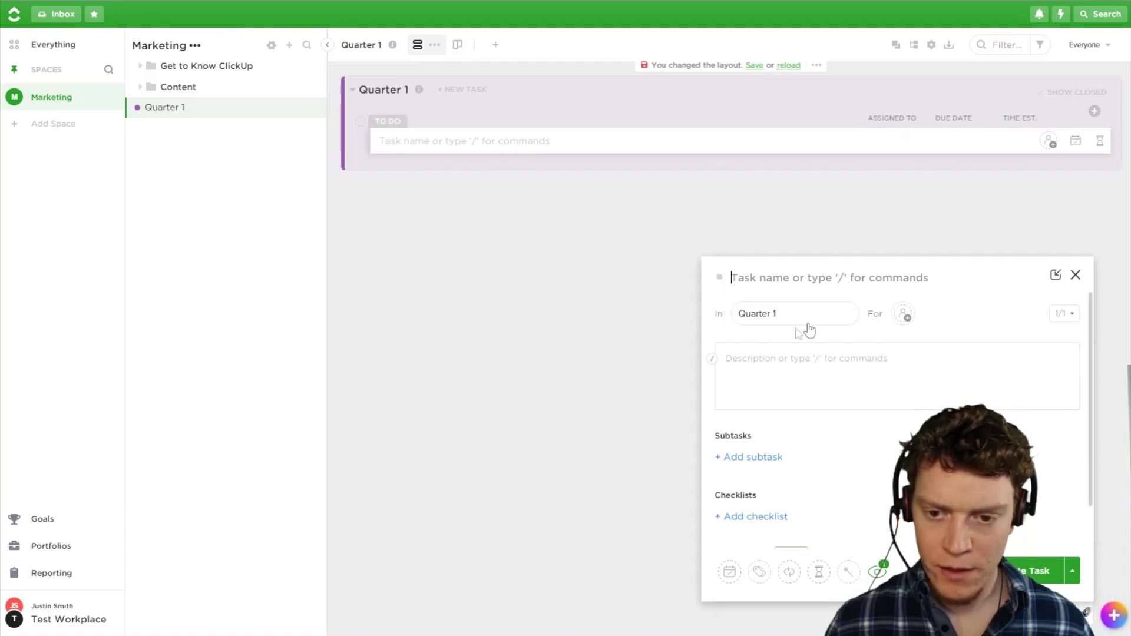
left_click(783, 321)
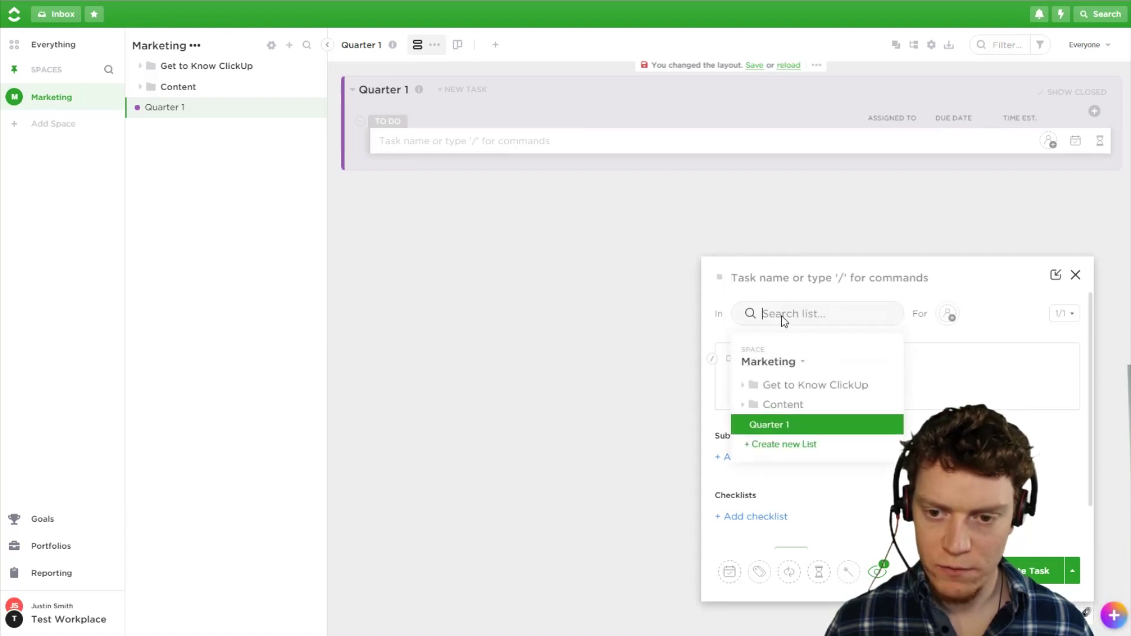
left_click(789, 427)
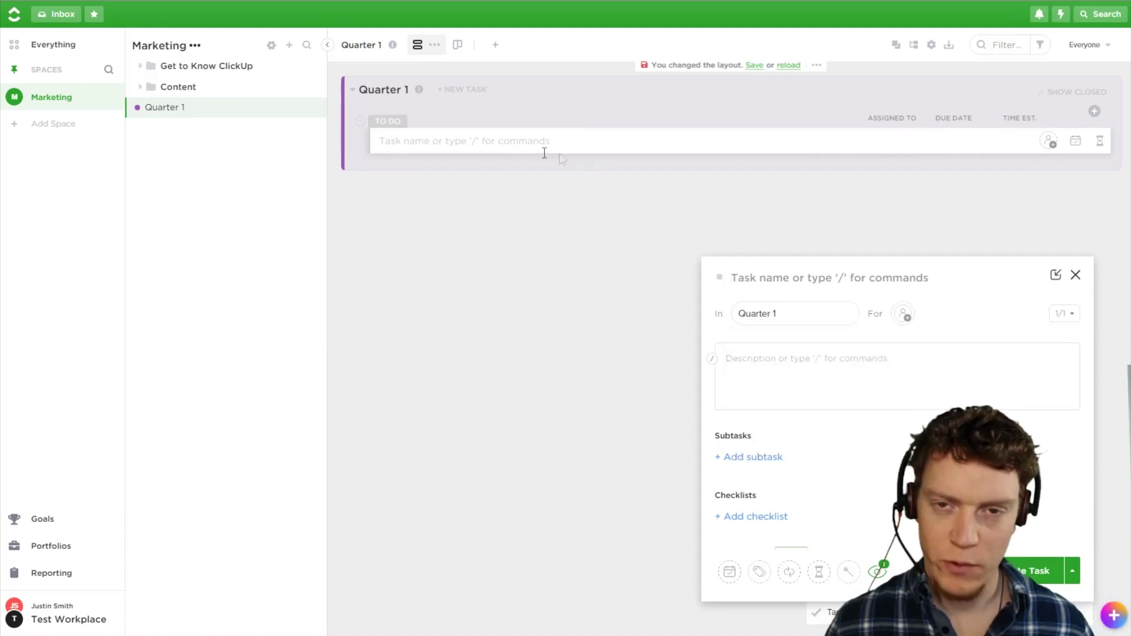
left_click(795, 282)
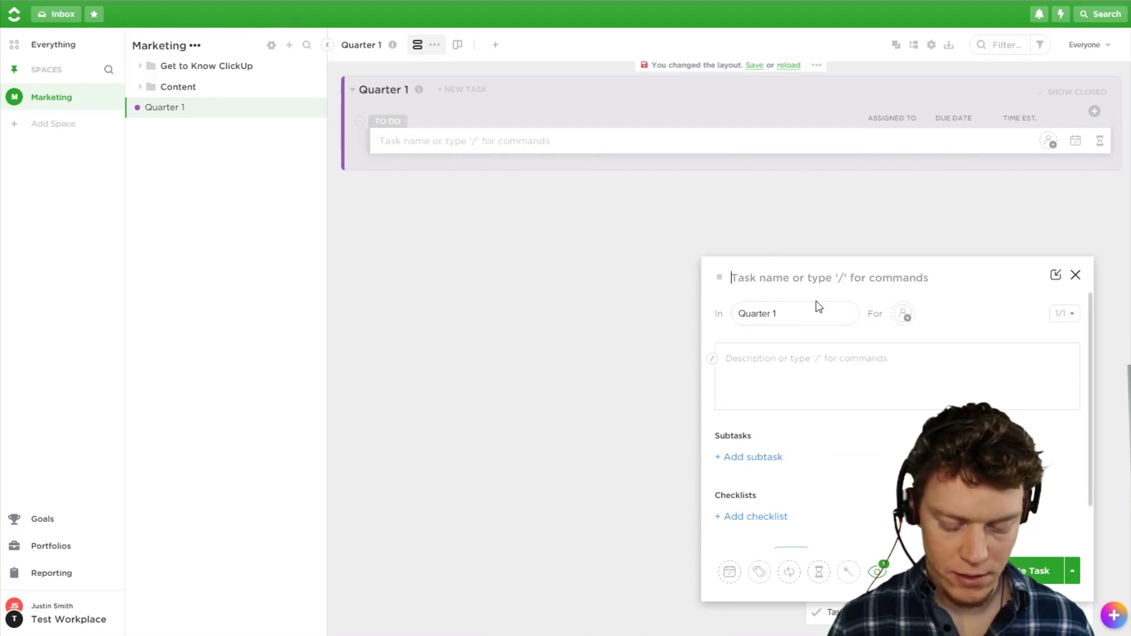
type("Create content plan")
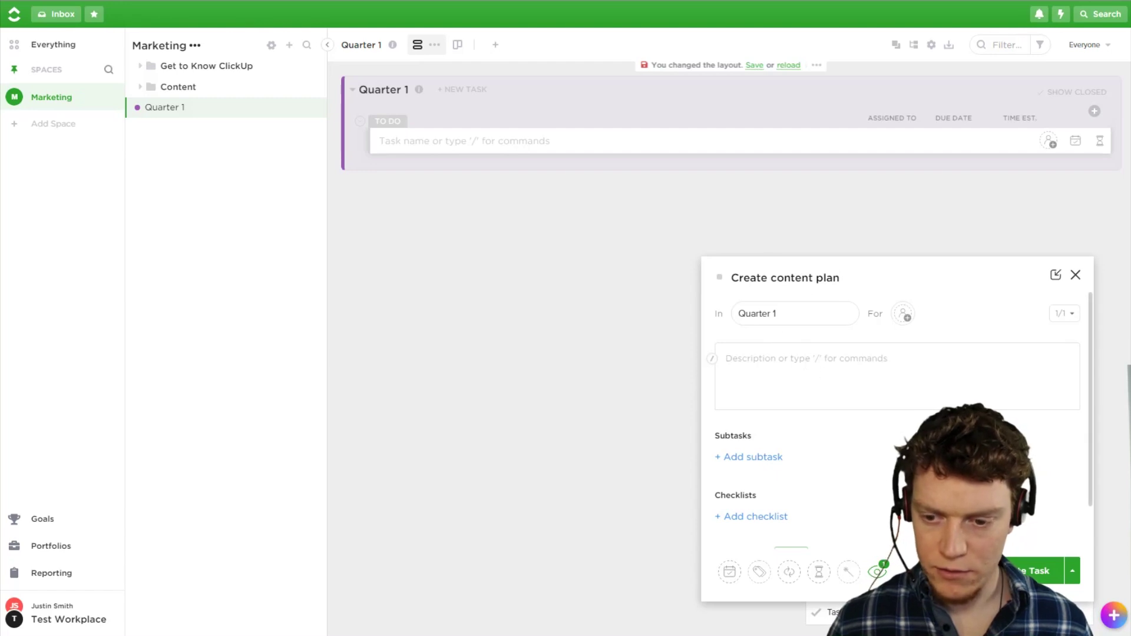
scroll(841, 554, "down", 1)
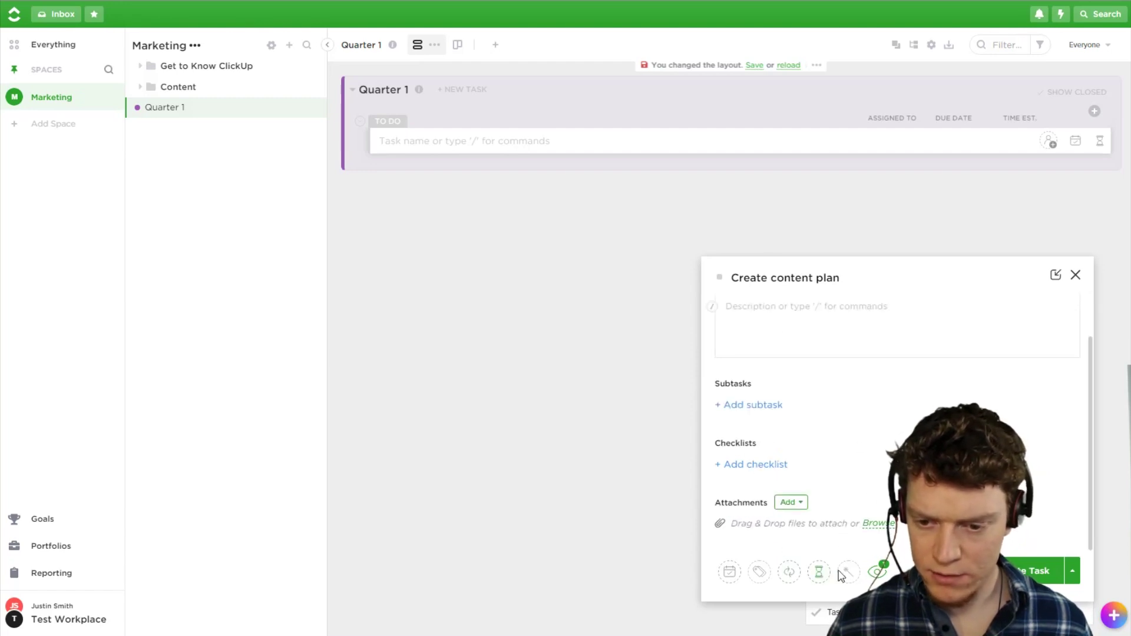
left_click(1035, 568)
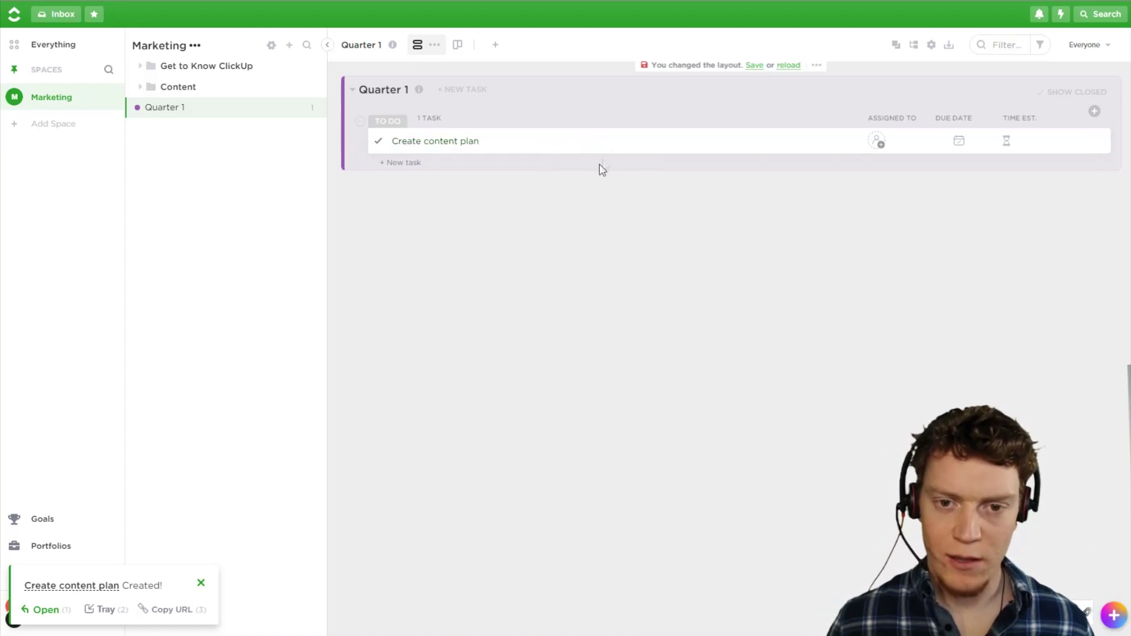
left_click(614, 139)
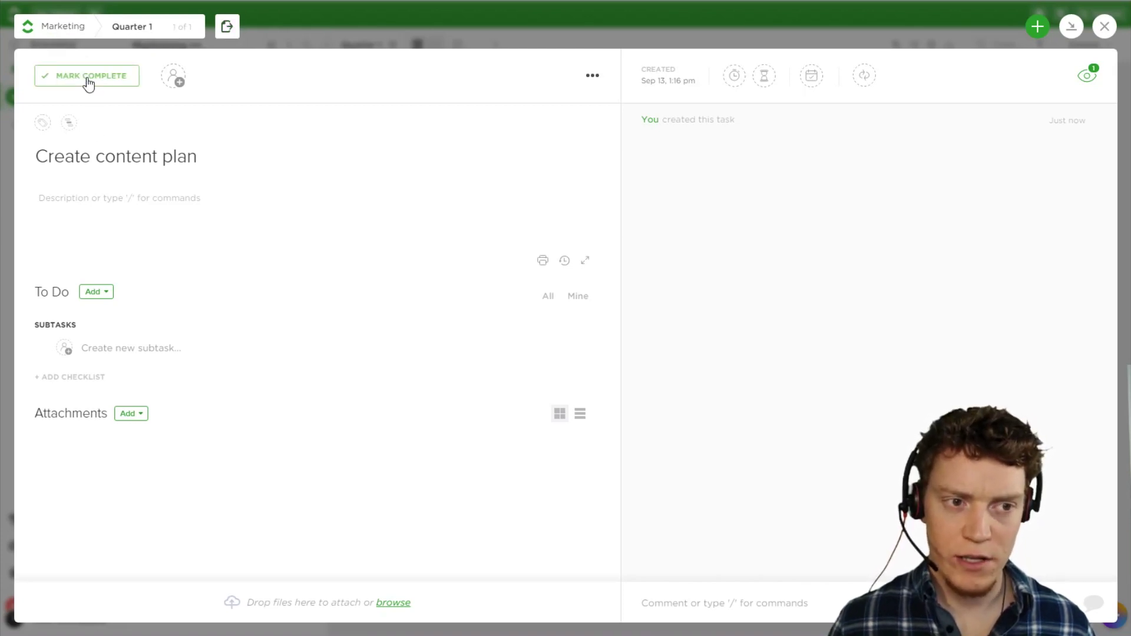
left_click(1104, 26)
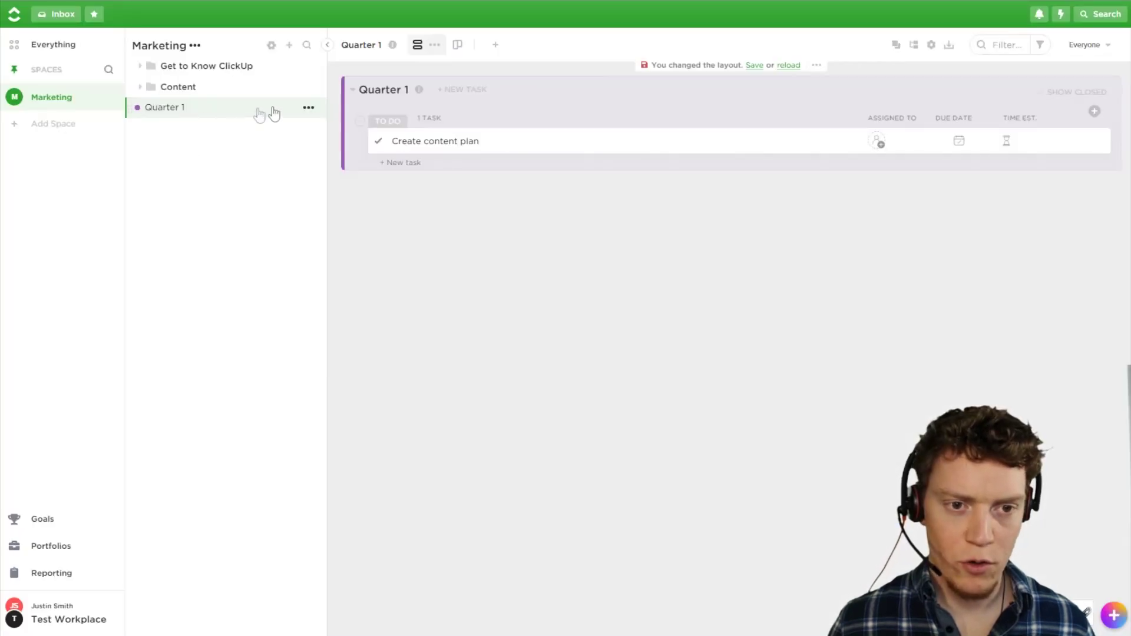
Step: Switch the Quarter 1 list to custom statuses and add the active statuses Doing and Review
left_click(309, 108)
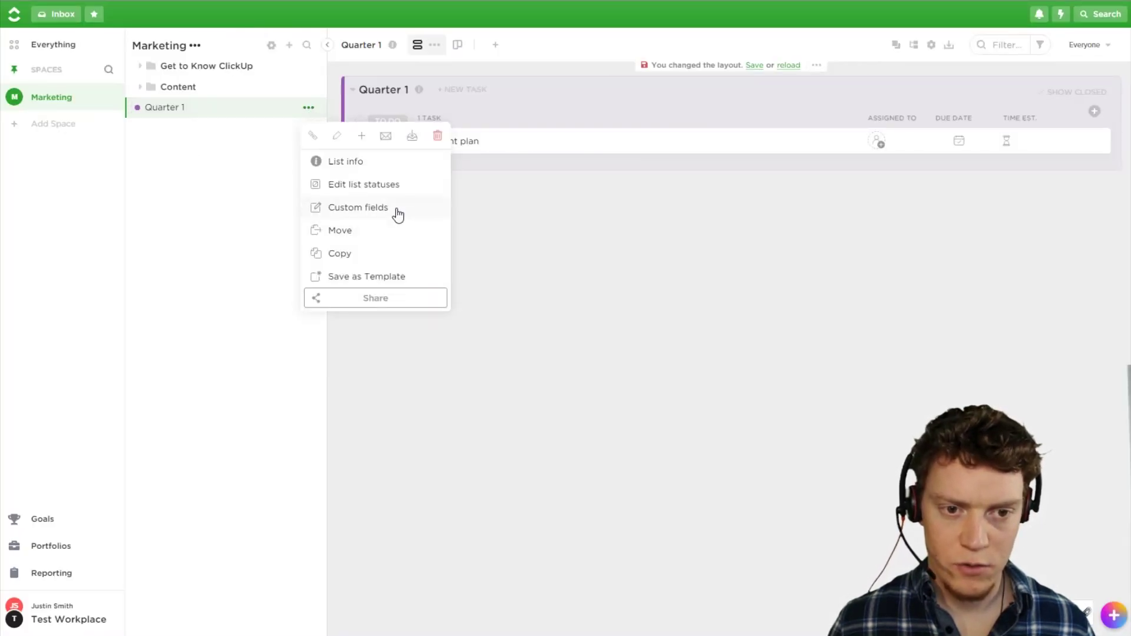
left_click(395, 186)
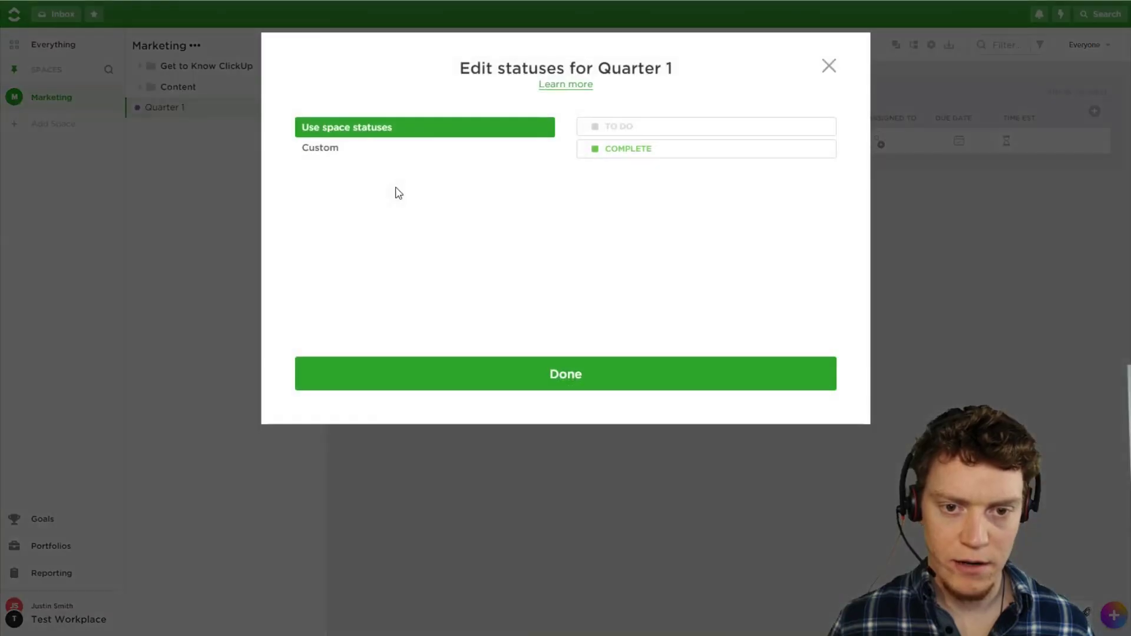
left_click(373, 156)
left_click(639, 174)
type("Doing")
key("Return")
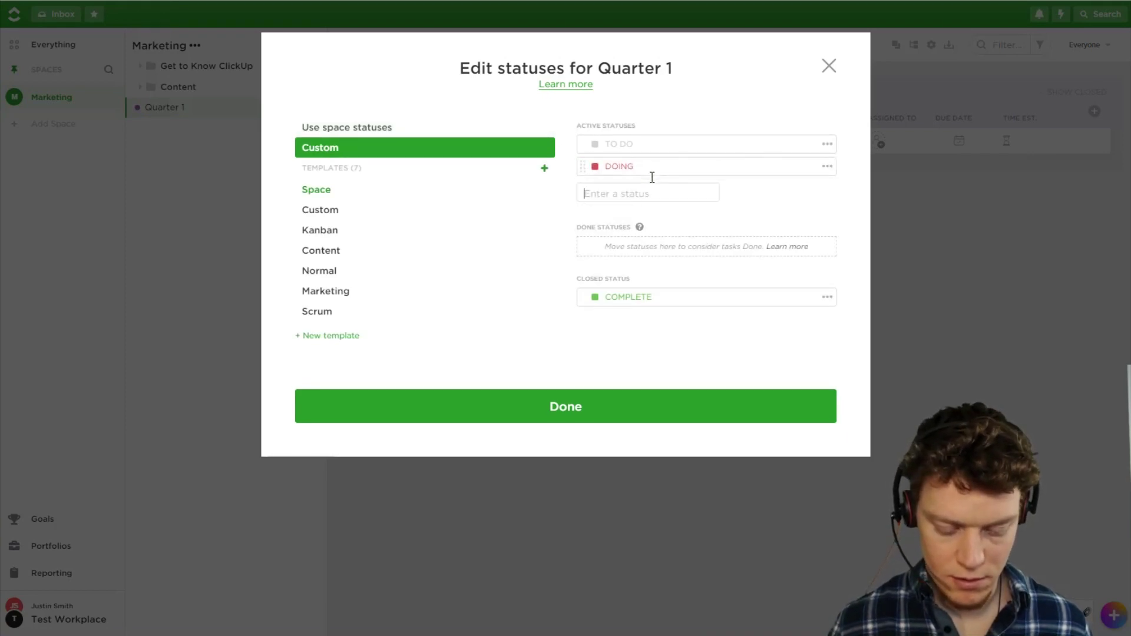
type("REview")
key("Return")
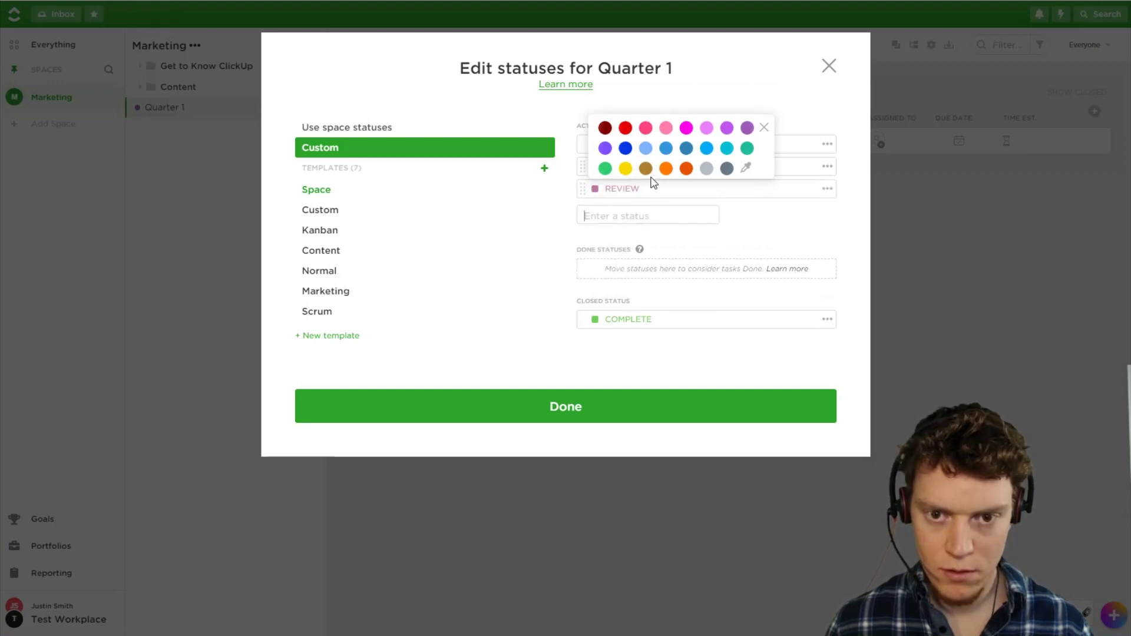
left_click(695, 336)
left_click(590, 408)
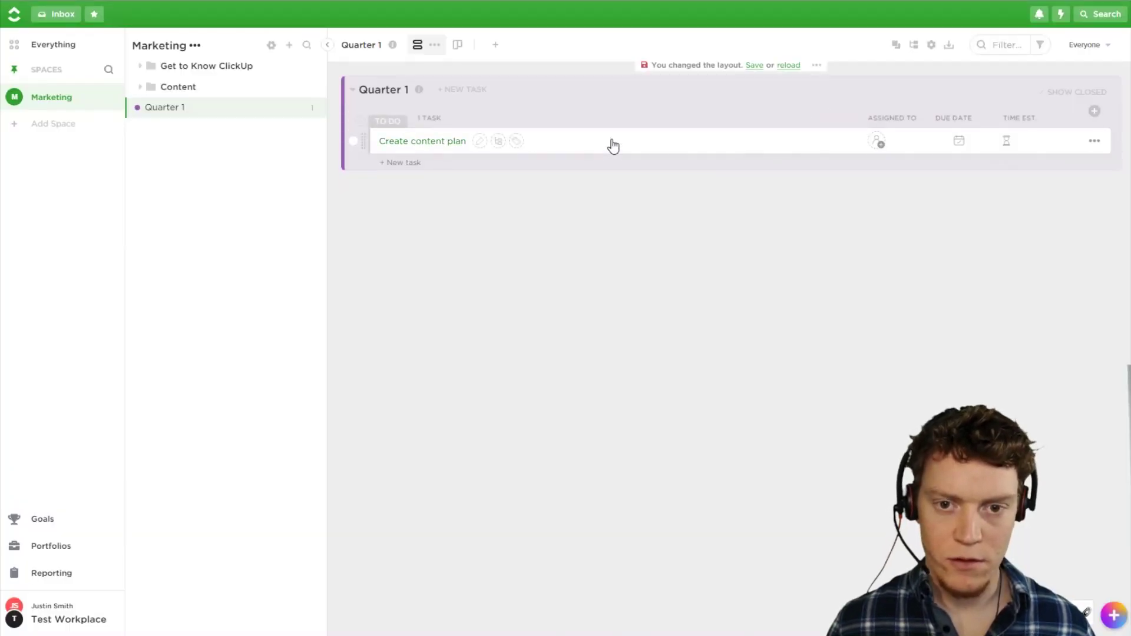
Step: Advance the Create content plan task through Doing to the Review status and assign it to the workplace member
left_click(611, 146)
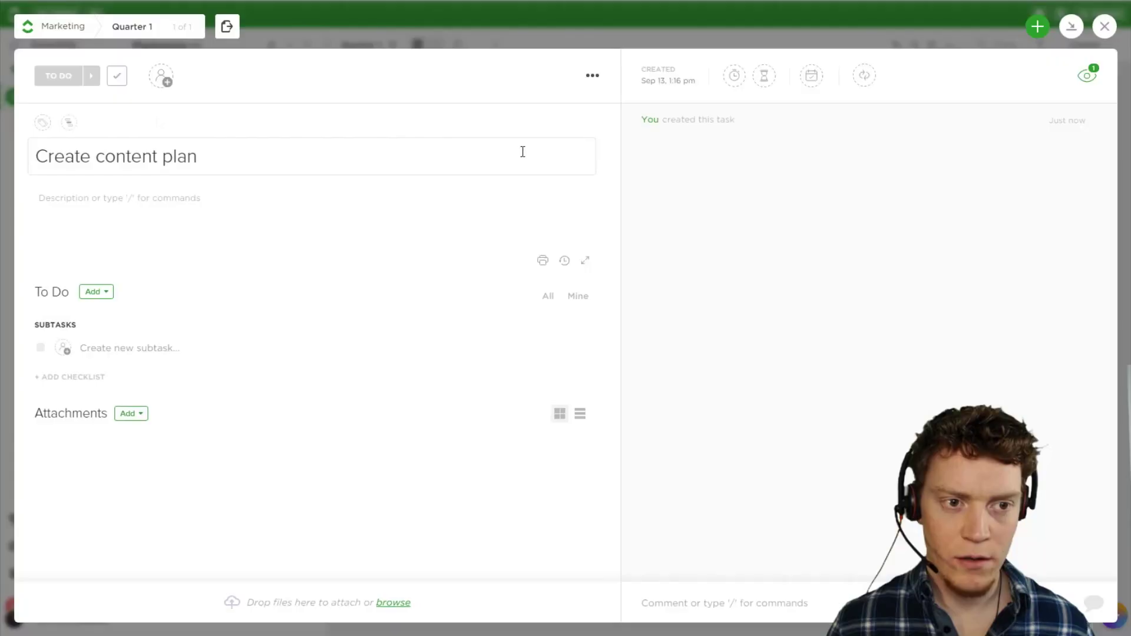
left_click(92, 84)
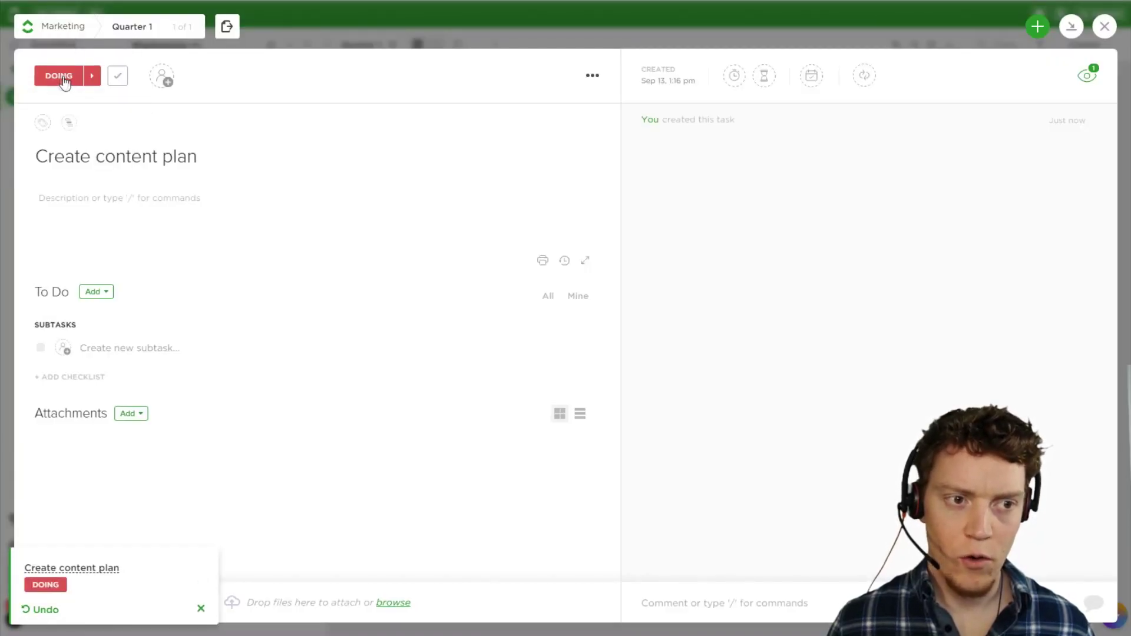
left_click(62, 78)
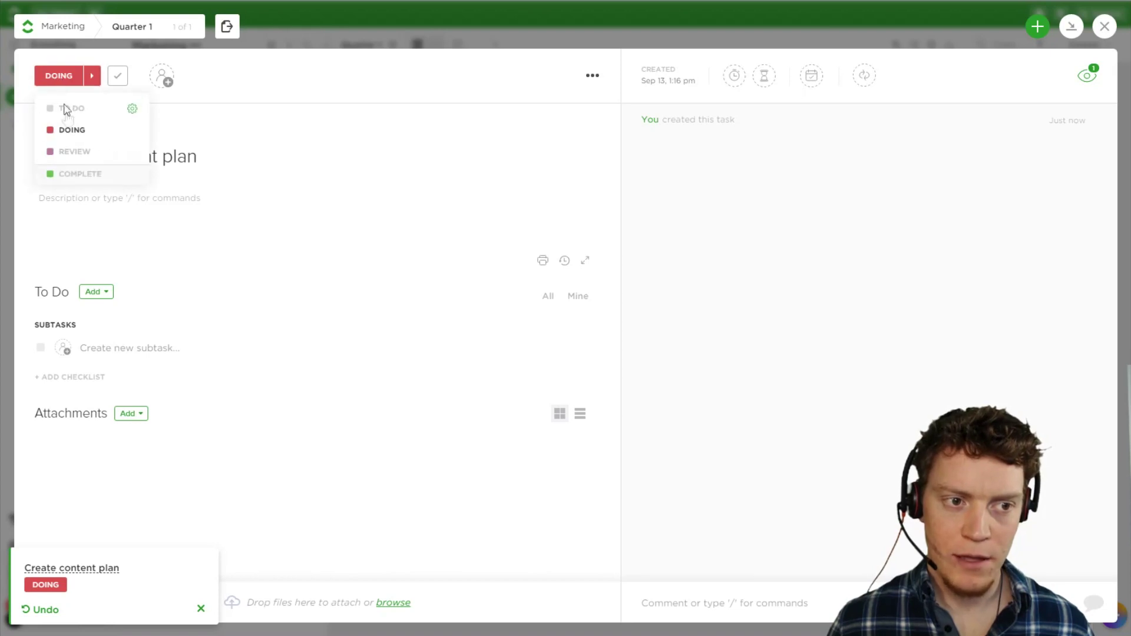
left_click(74, 153)
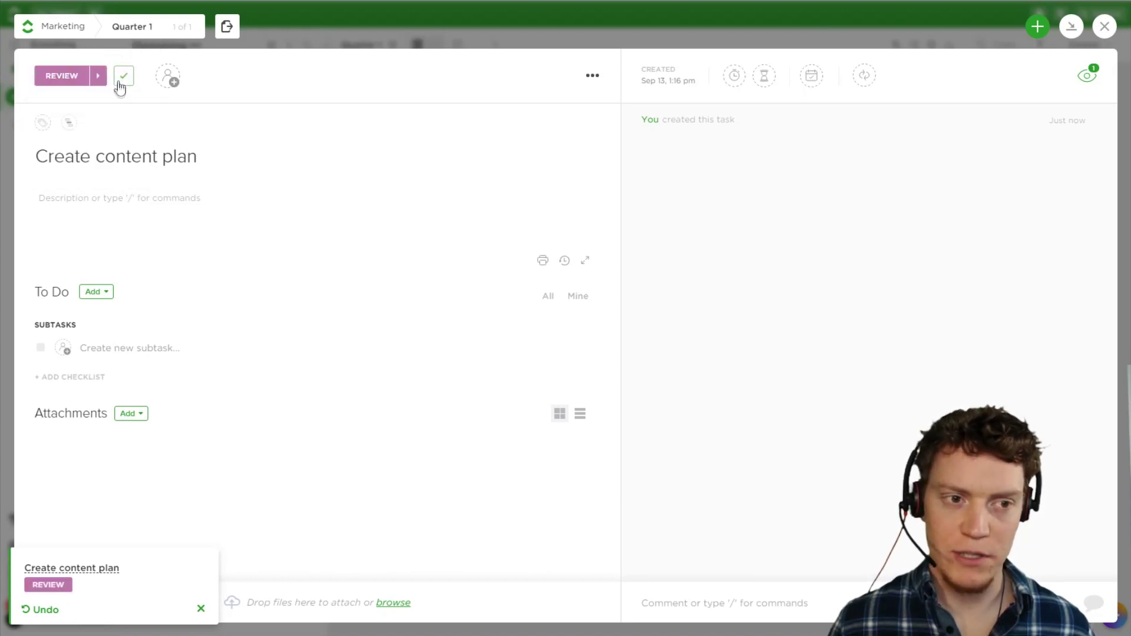
left_click(168, 76)
left_click(214, 147)
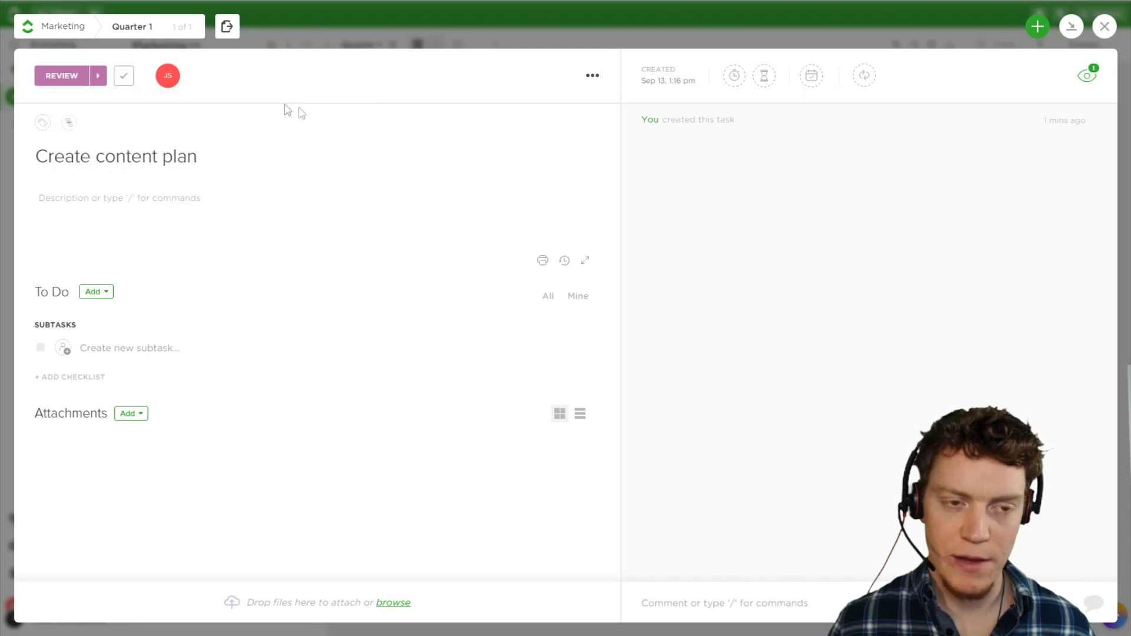
left_click(592, 77)
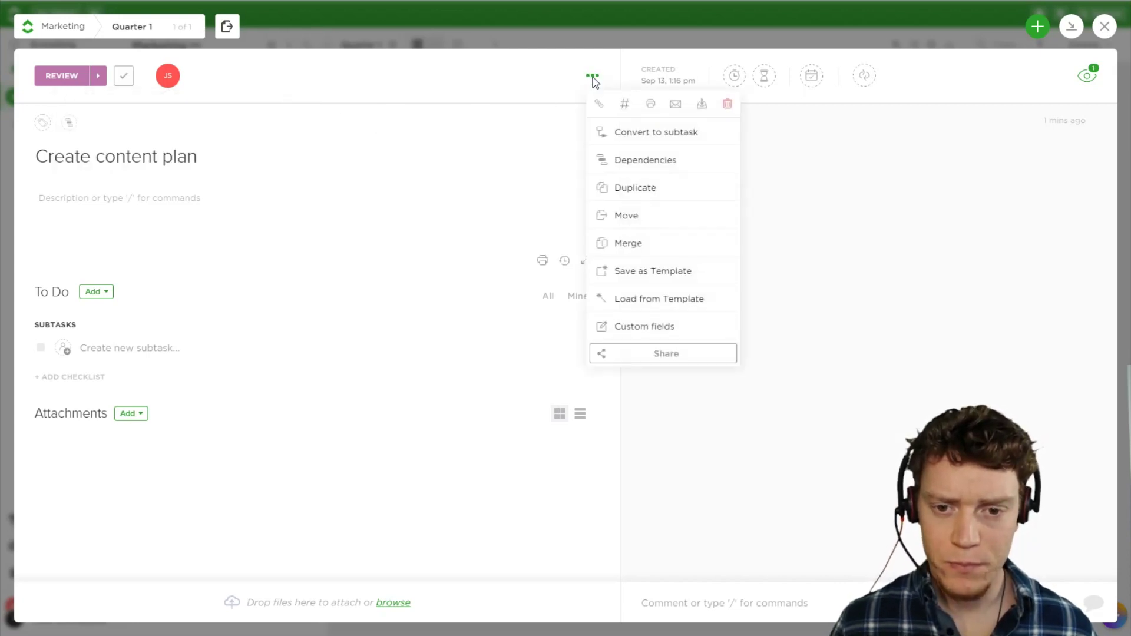
left_click(521, 93)
Step: Tag the Create content plan task with blog and change the tag's color to light blue
left_click(41, 124)
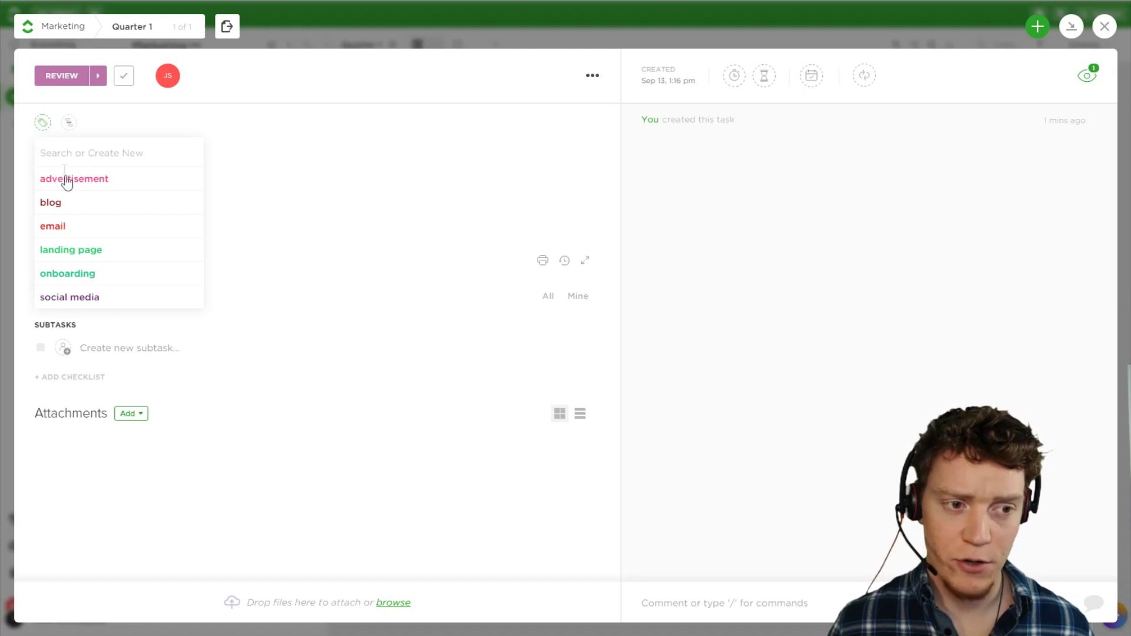
left_click(99, 207)
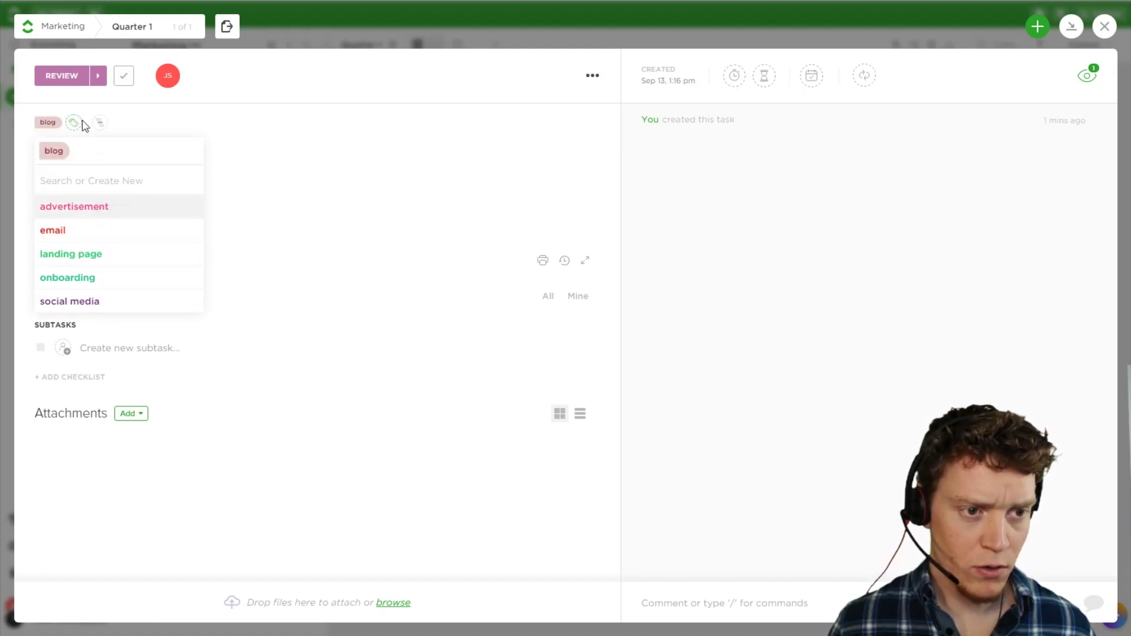
left_click(168, 128)
left_click(48, 124)
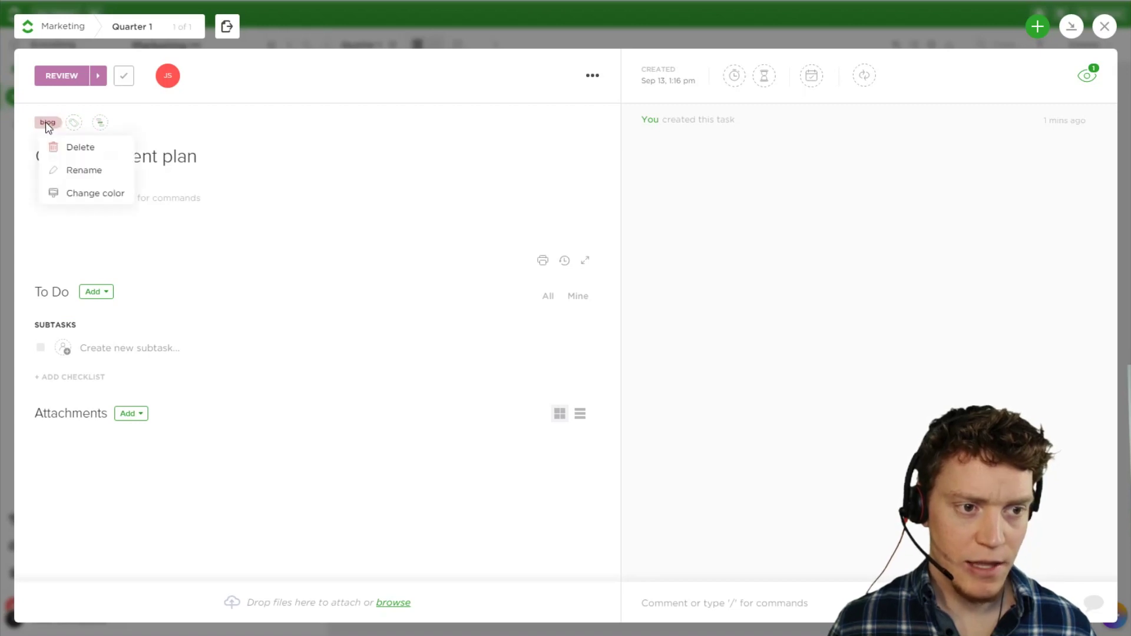
left_click(89, 194)
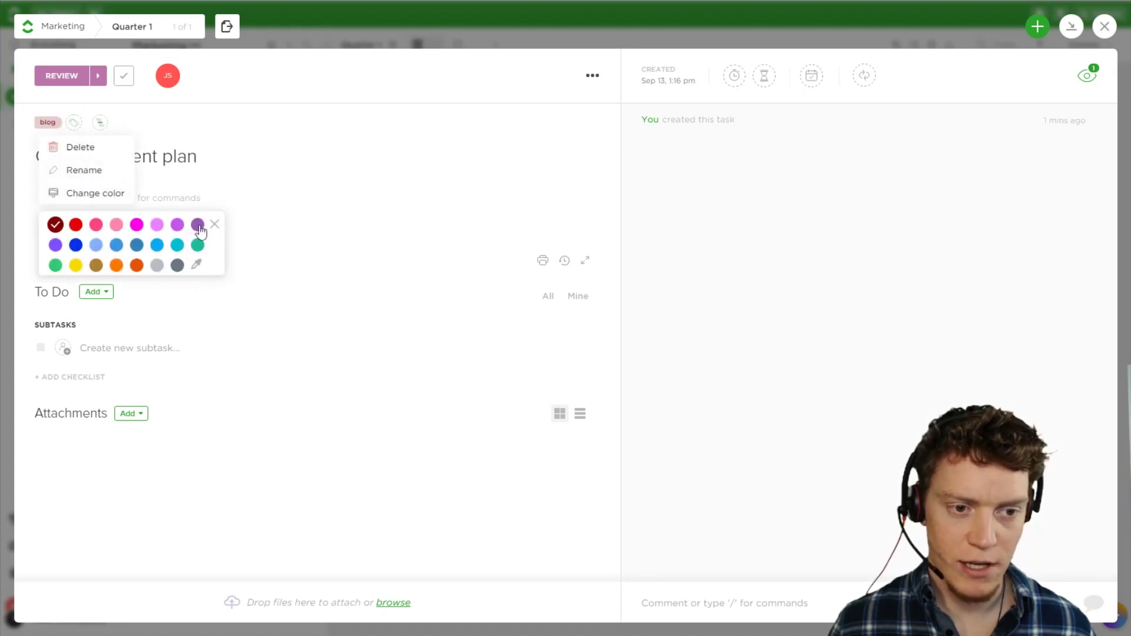
left_click(157, 246)
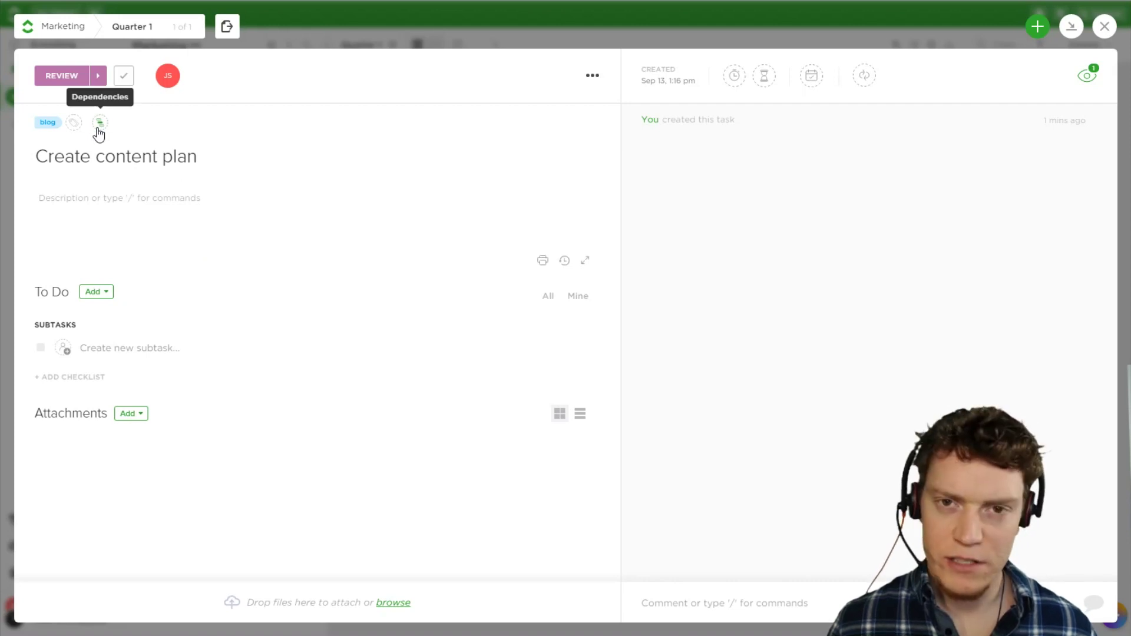
Step: Add a subtask named Plan January to the Create content plan task
left_click(121, 198)
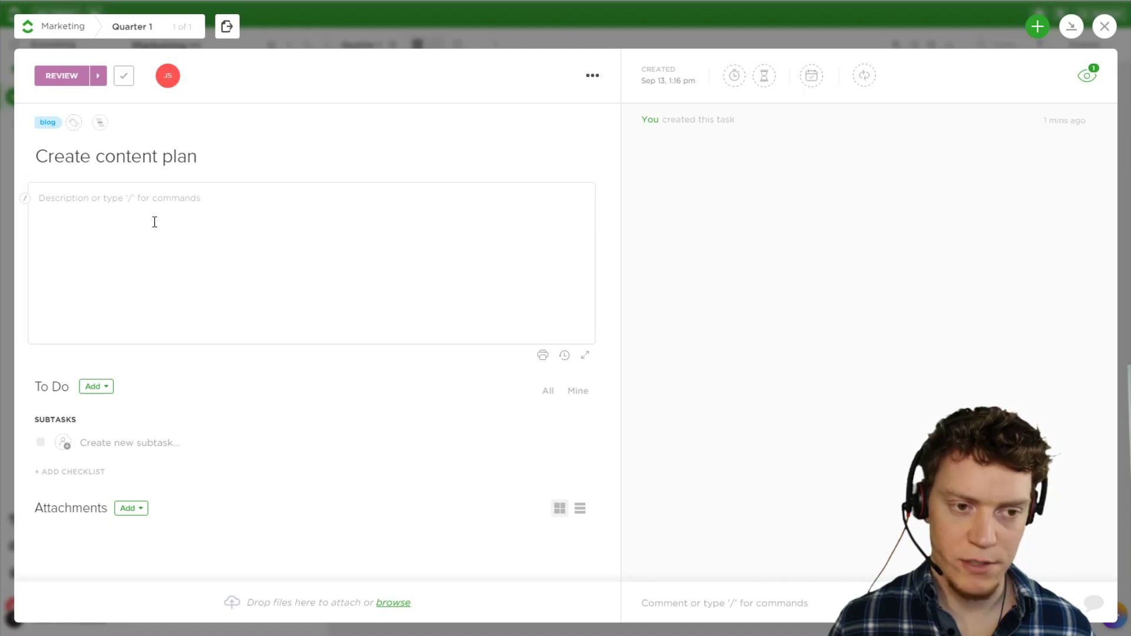
left_click(24, 294)
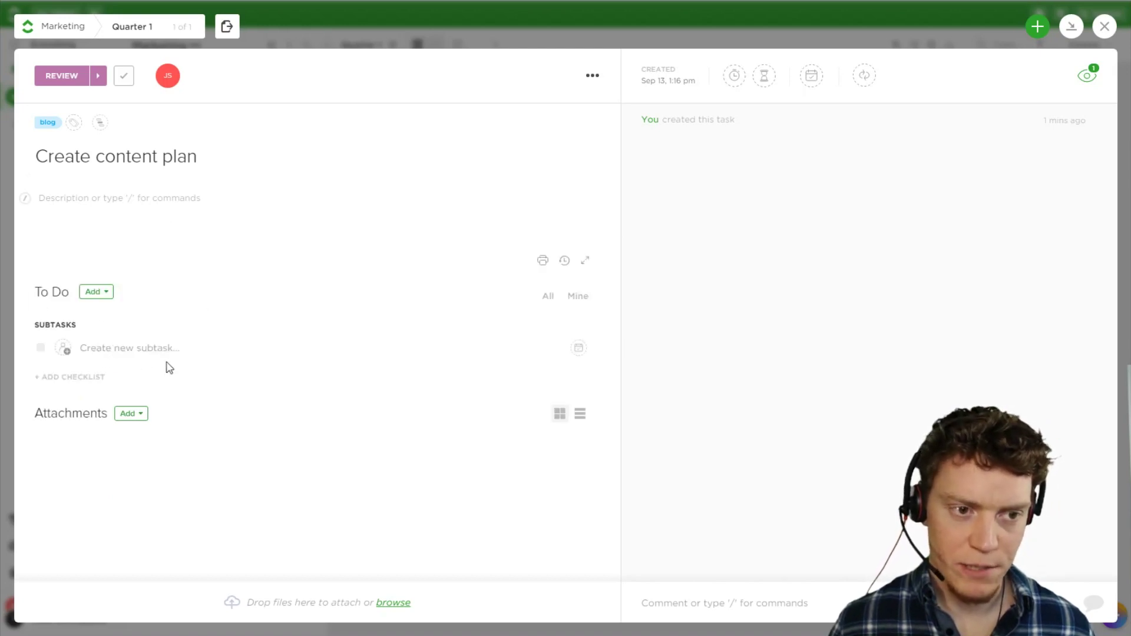
type("P")
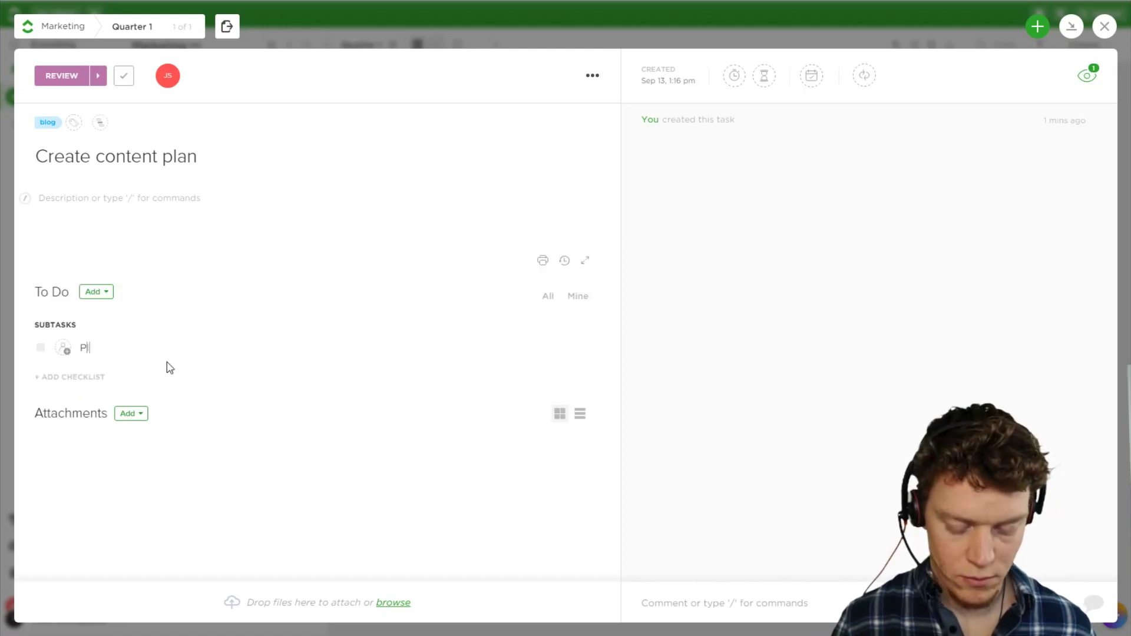
type("lan January")
key("Return")
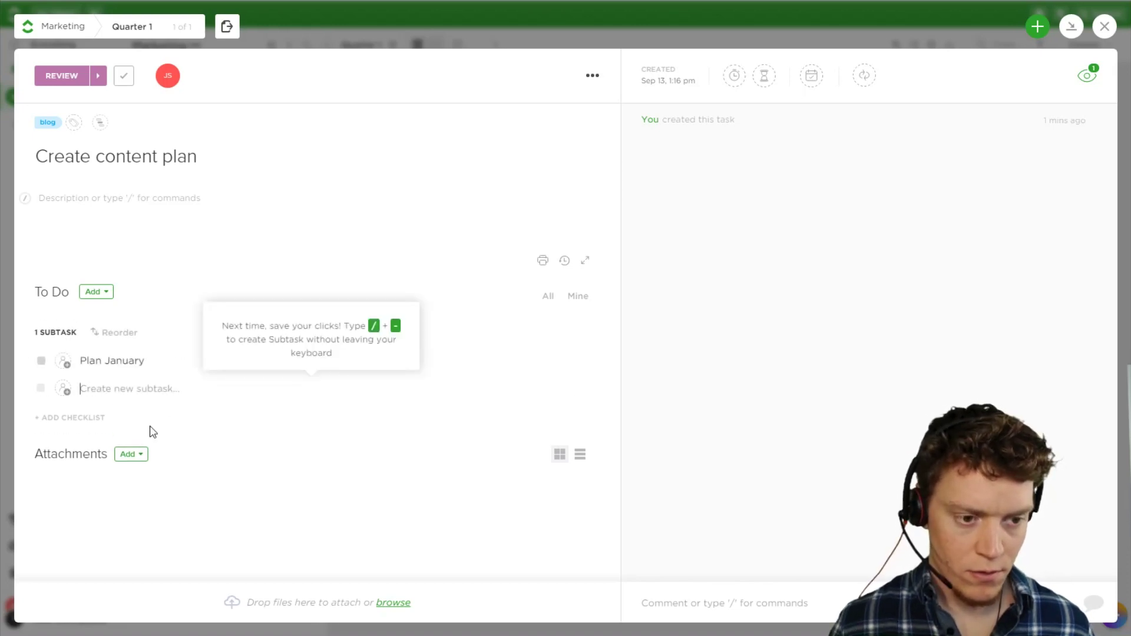
Step: Check the available templates for a new checklist on the task without creating one
left_click(64, 418)
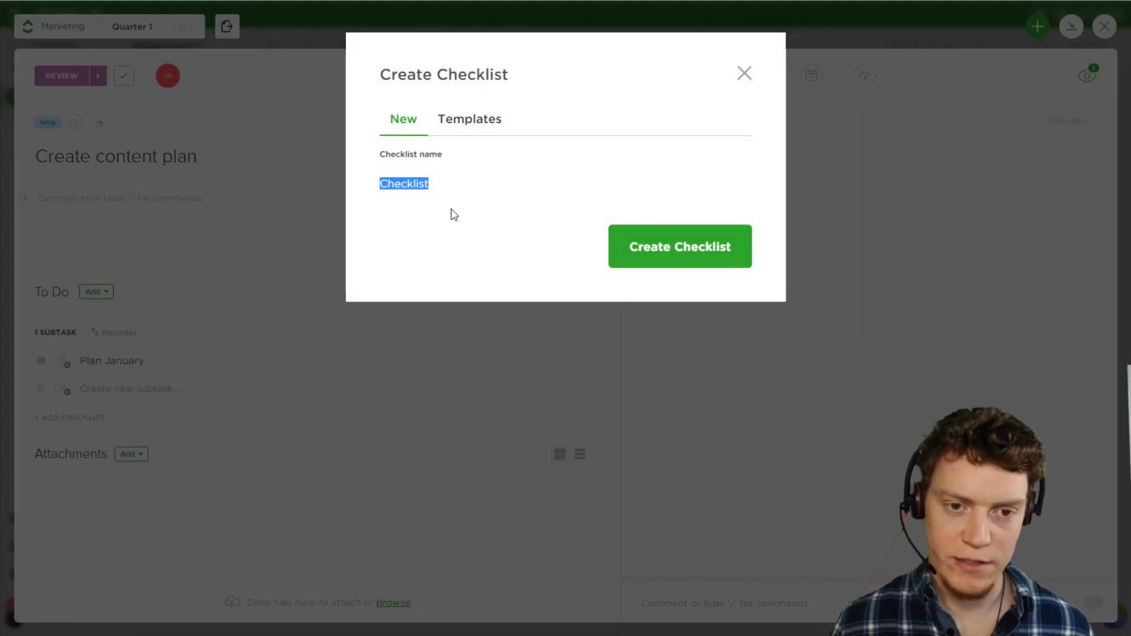
left_click(472, 119)
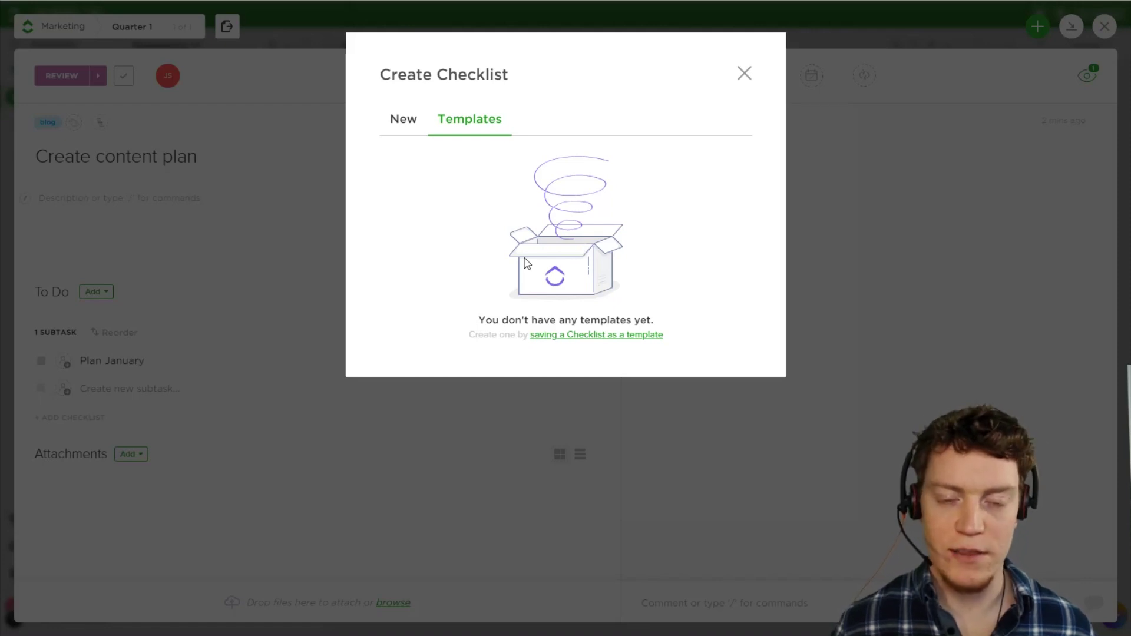
left_click(746, 75)
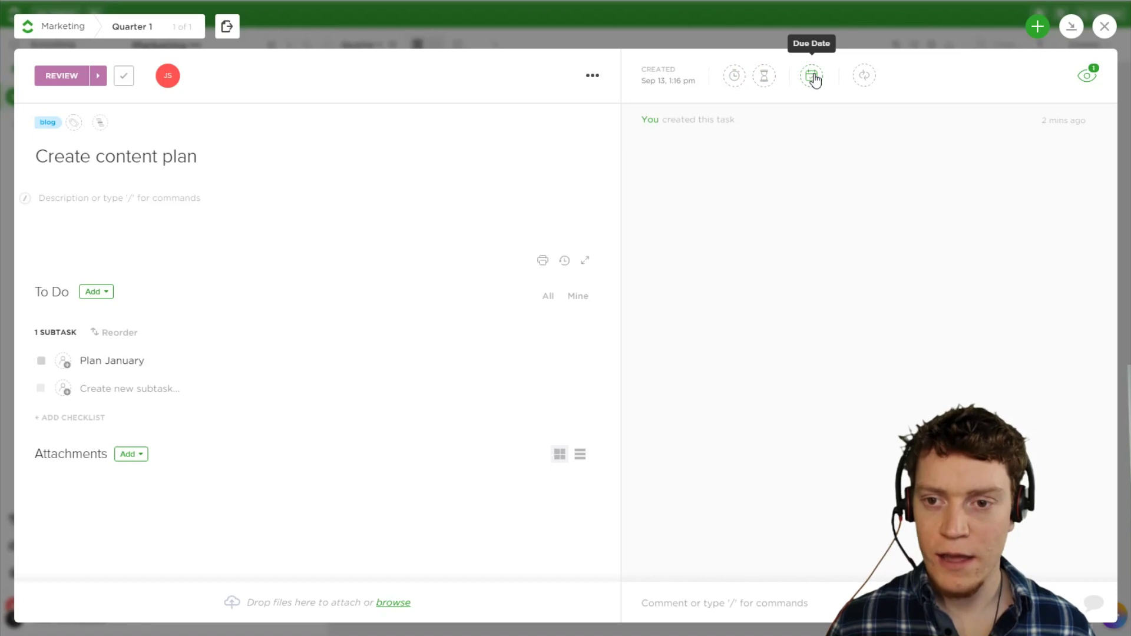
Step: Examine the task's recurrence settings, including the statuses offered for the repeat trigger
left_click(871, 77)
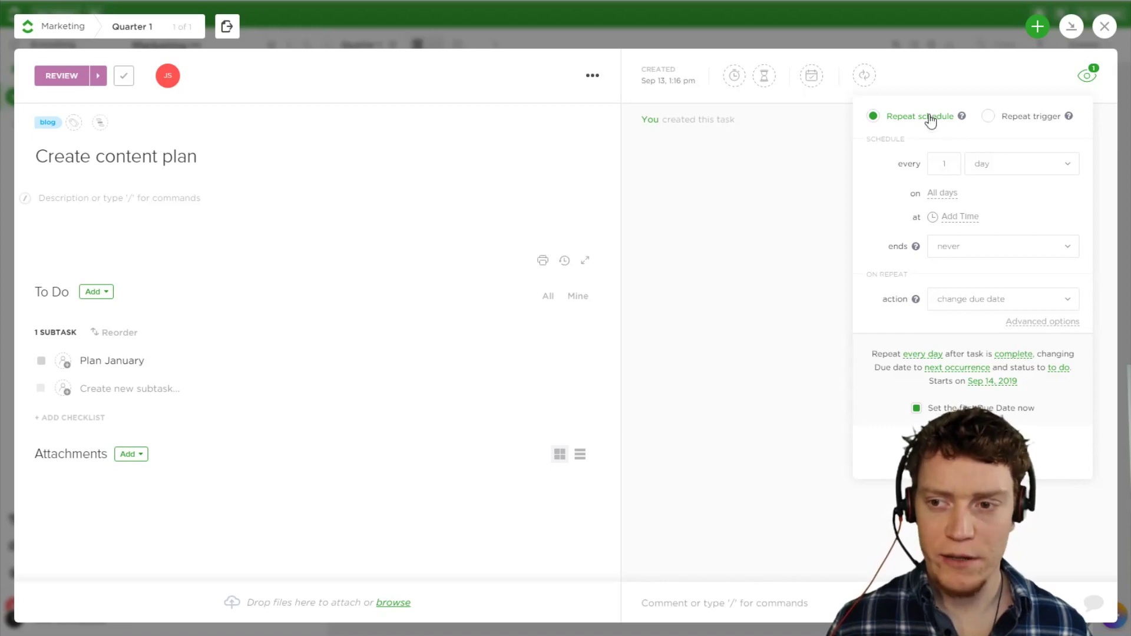
left_click(1037, 121)
left_click(985, 168)
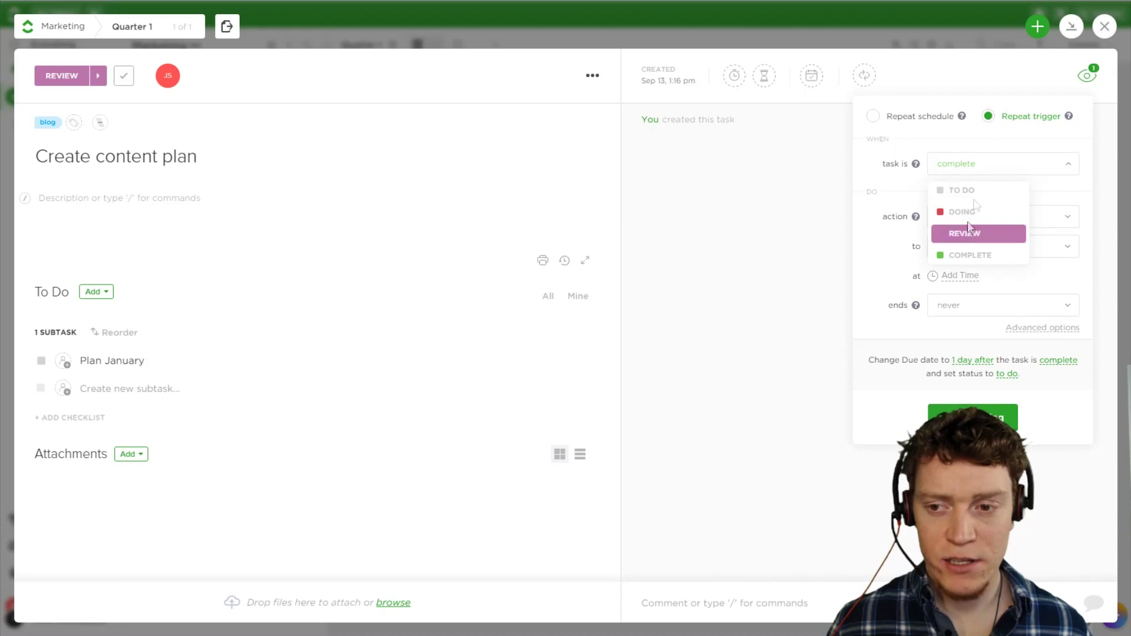
left_click(982, 135)
left_click(924, 121)
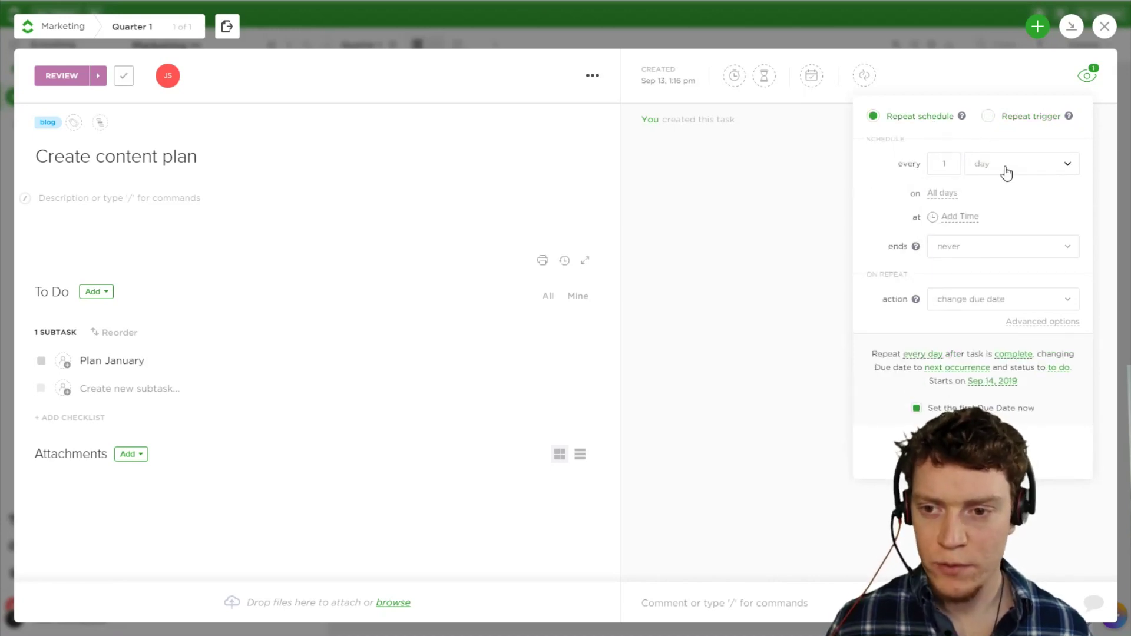
Step: Try a repeat schedule of every 1 week on Sunday and review its end and on-repeat action options
left_click(1009, 171)
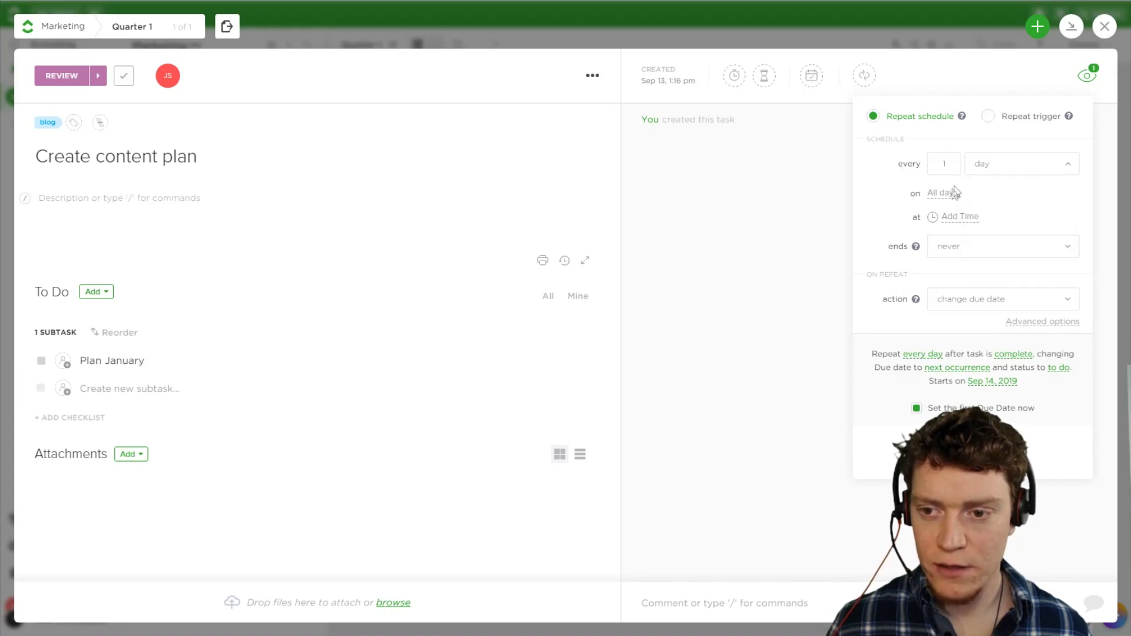
left_click(994, 172)
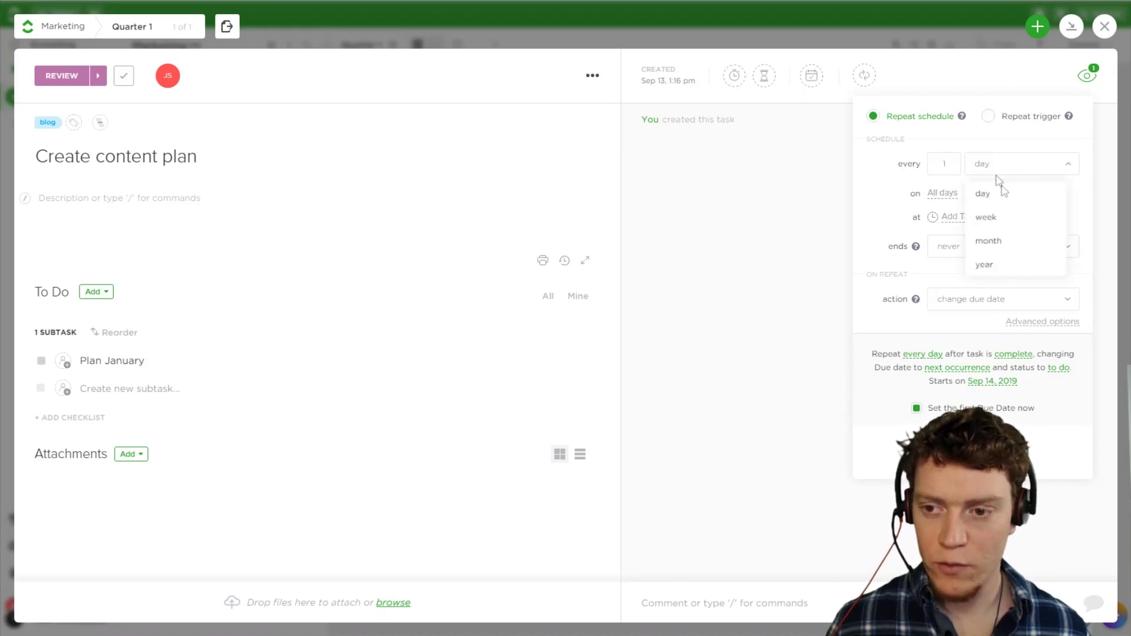
left_click(985, 219)
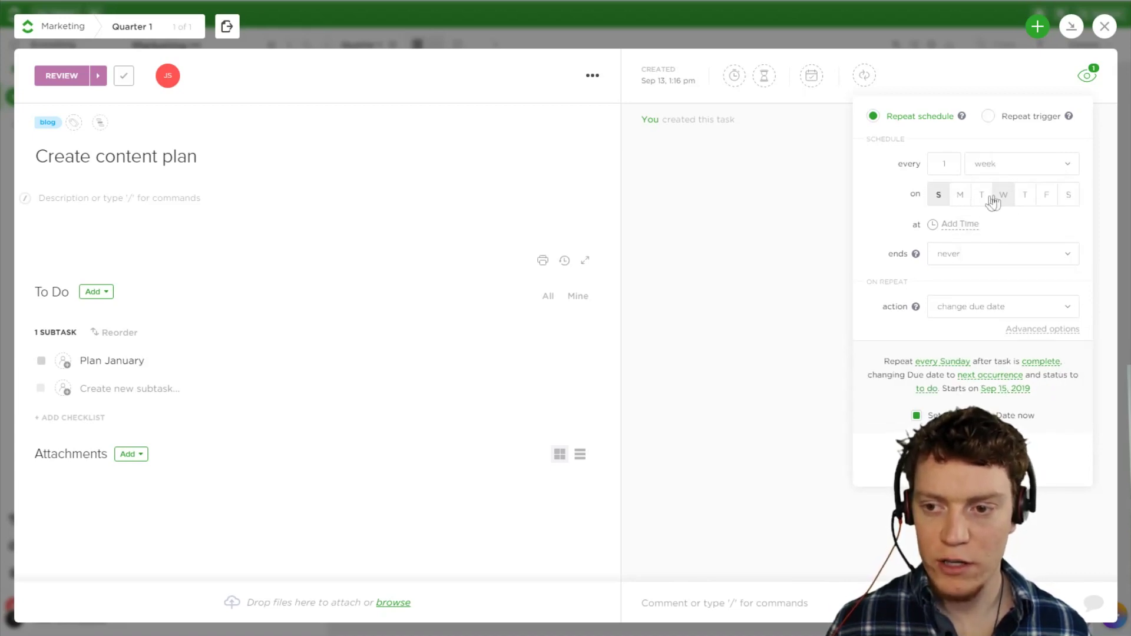
left_click(983, 198)
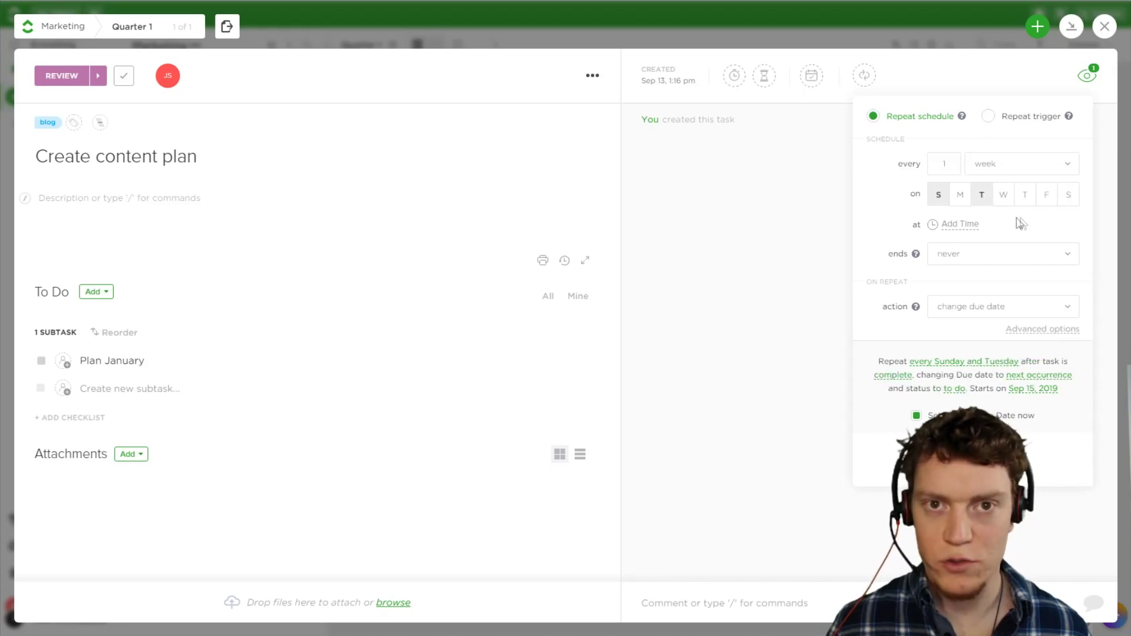
left_click(986, 200)
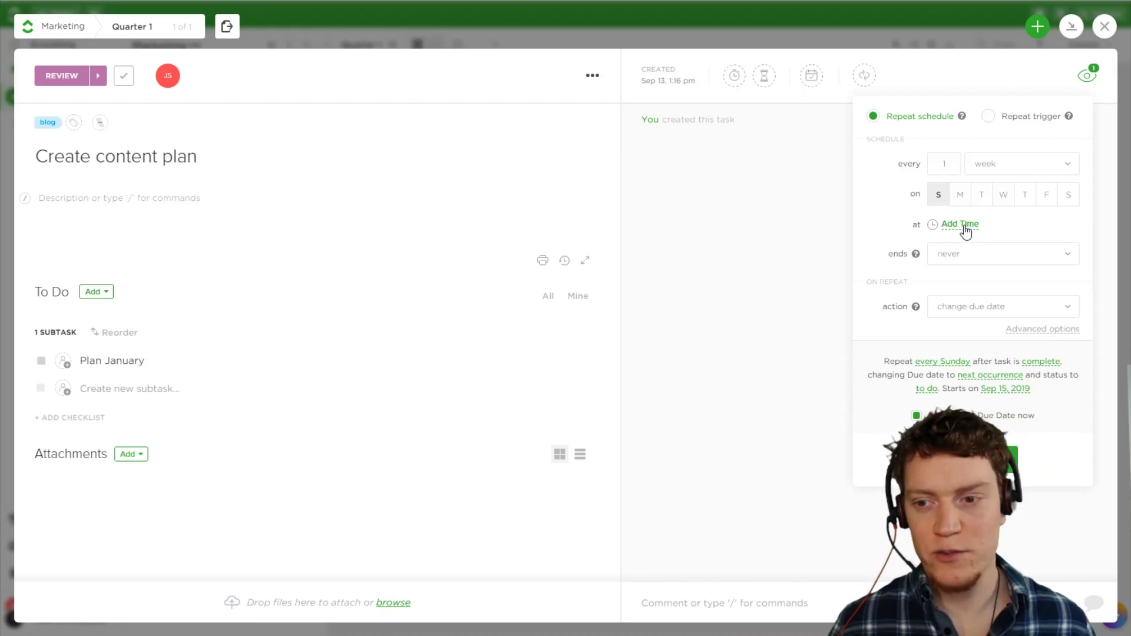
left_click(993, 258)
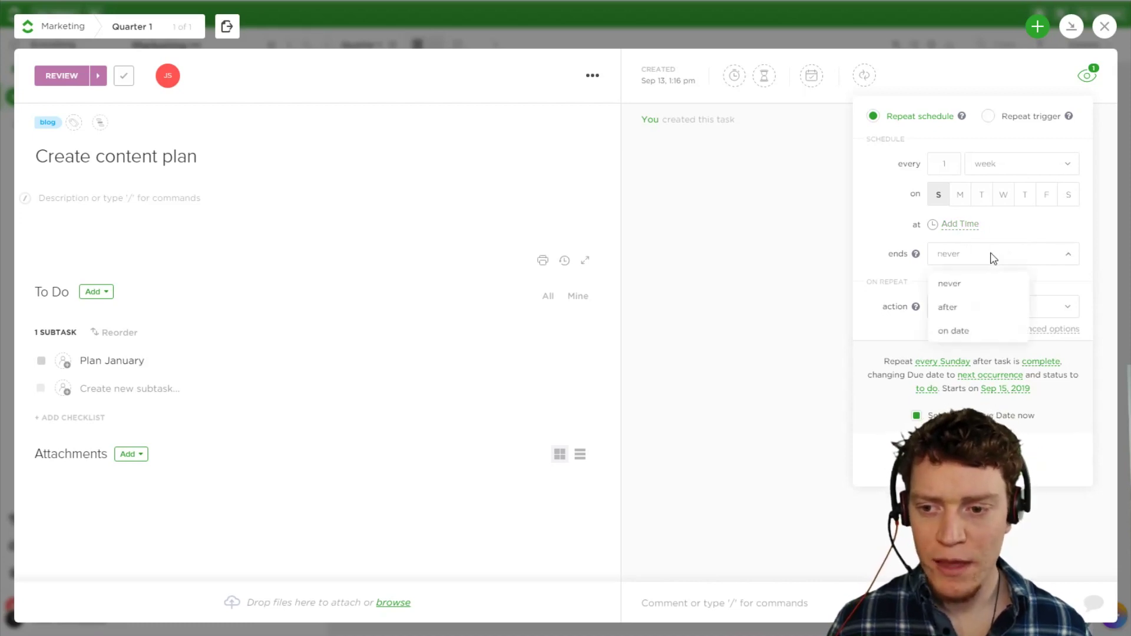
left_click(909, 249)
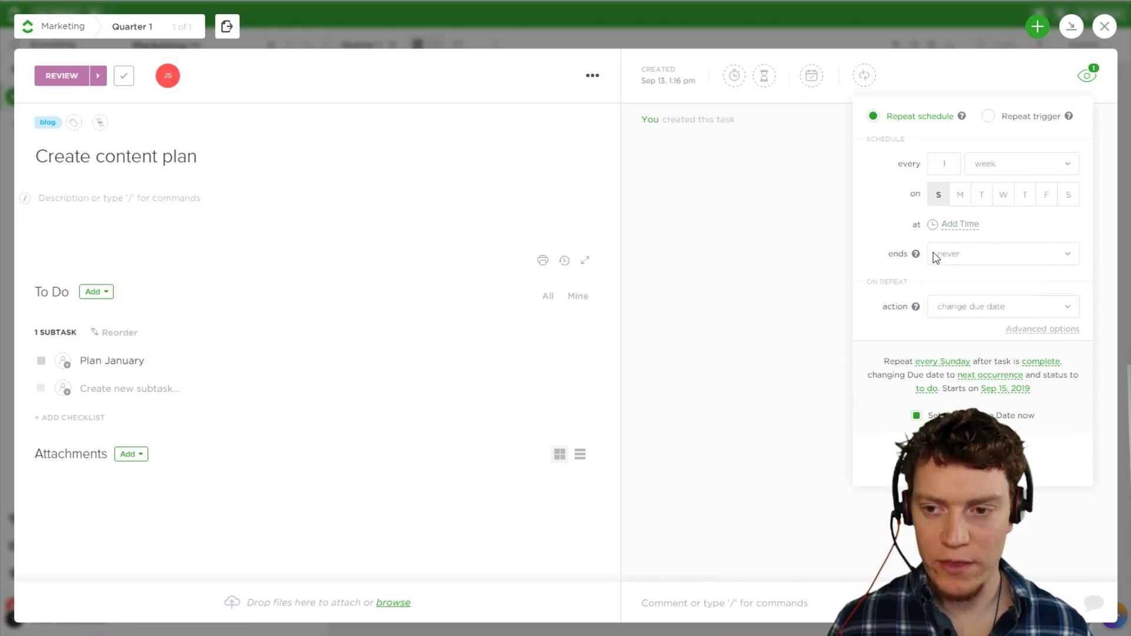
left_click(996, 311)
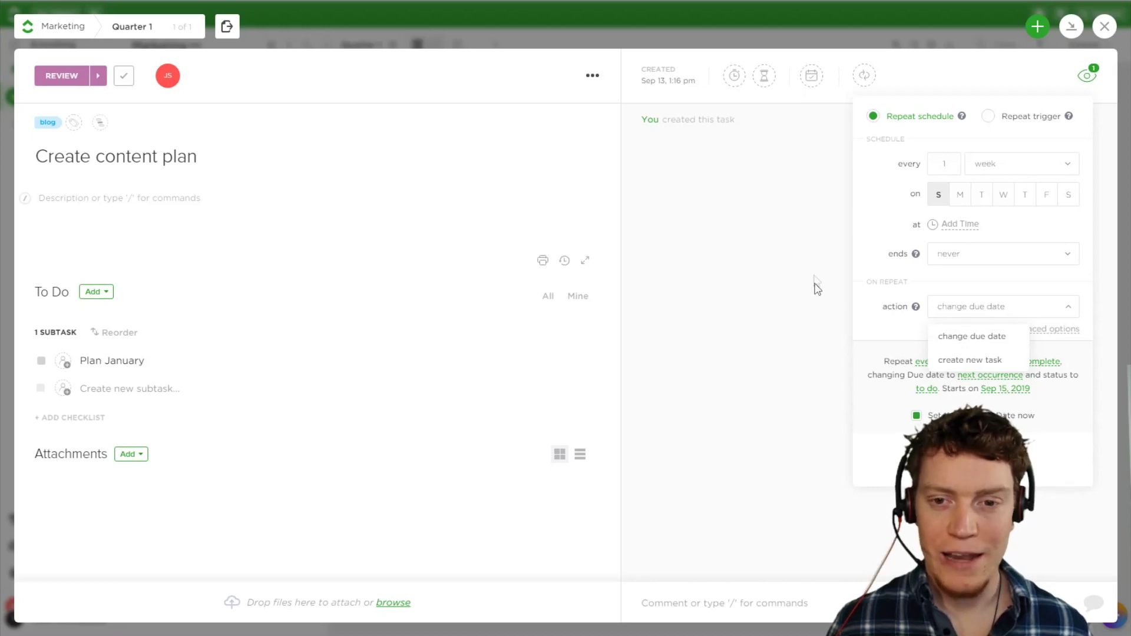
left_click(771, 366)
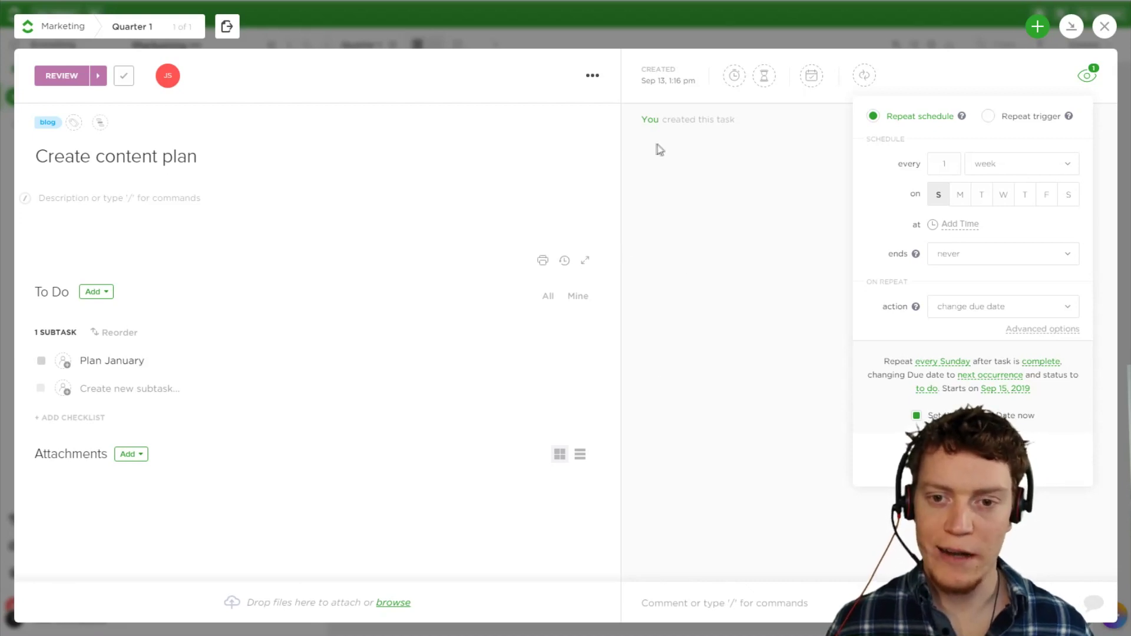
left_click(734, 149)
Step: Try setting the recurrence's on-repeat action to create new task, without saving the schedule
left_click(865, 75)
left_click(998, 304)
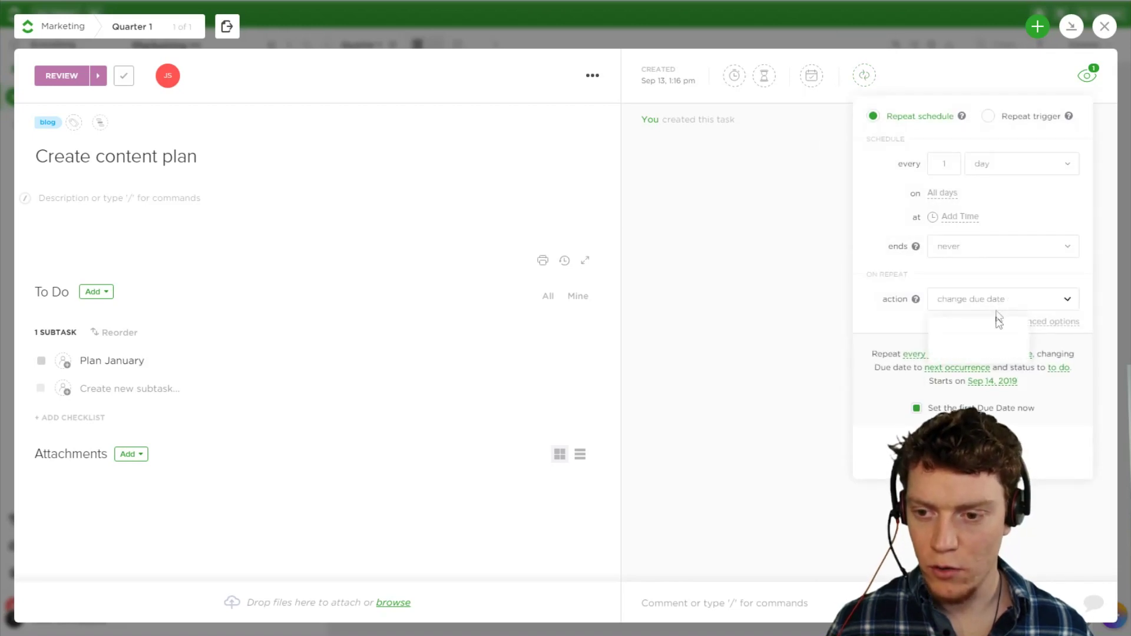
left_click(978, 354)
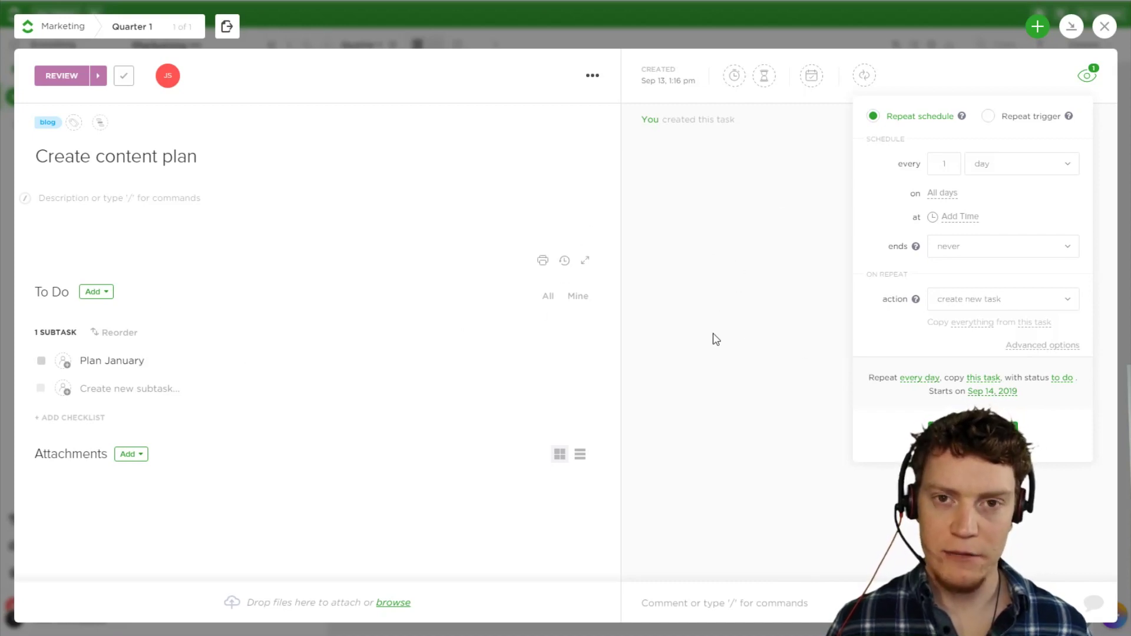
left_click(732, 205)
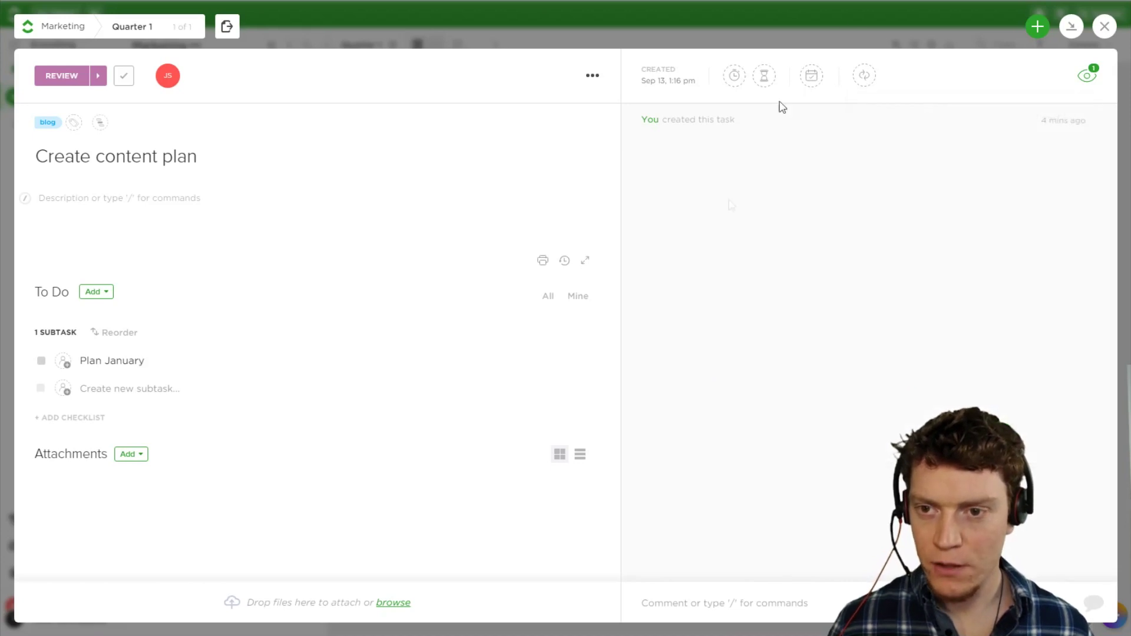
Step: Post the comment Hi on the Create content plan task
left_click(1089, 76)
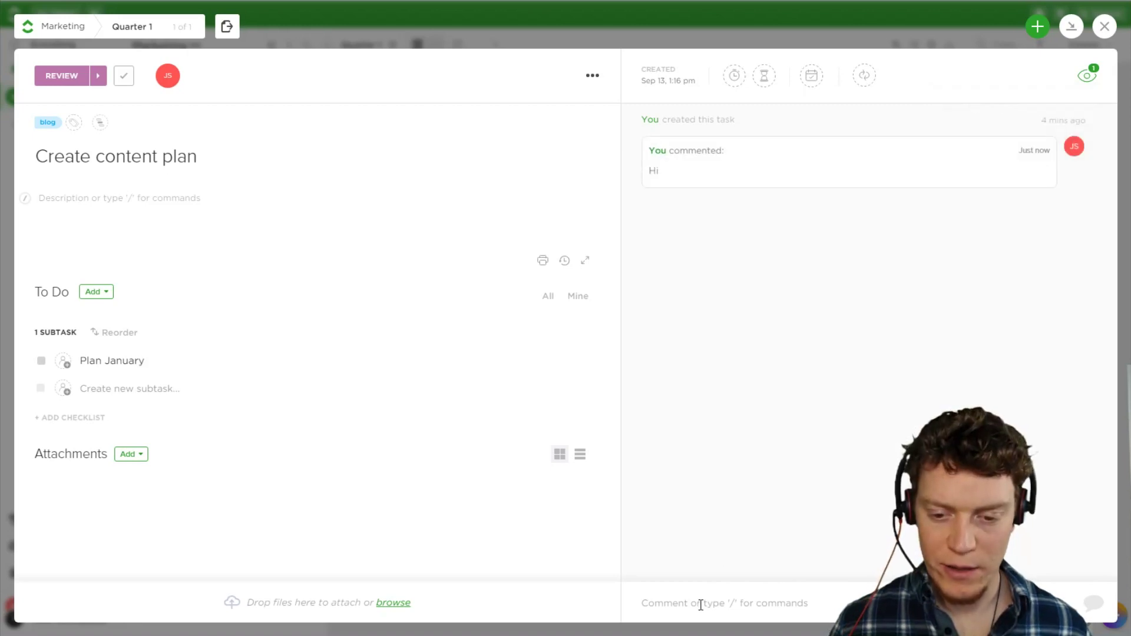
Step: Try to mention someone in a new comment on the task and discard the draft
left_click(702, 604)
type("H")
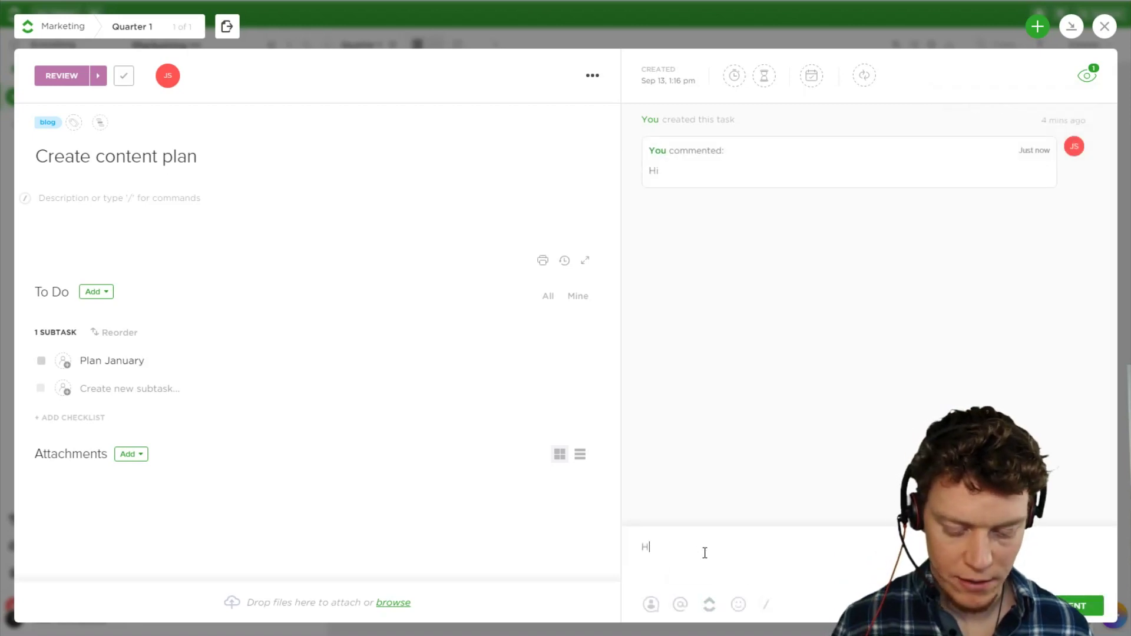
type("ell")
key("BackSpace")
key("BackSpace")
key("BackSpace")
key("BackSpace")
type("@")
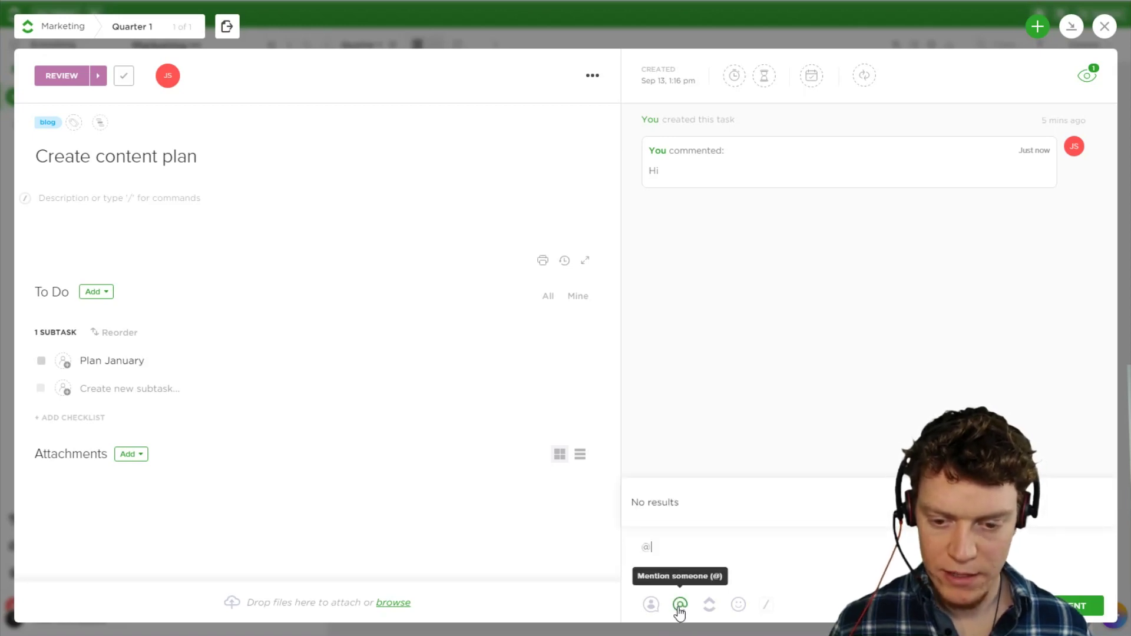
key("Escape")
key("BackSpace")
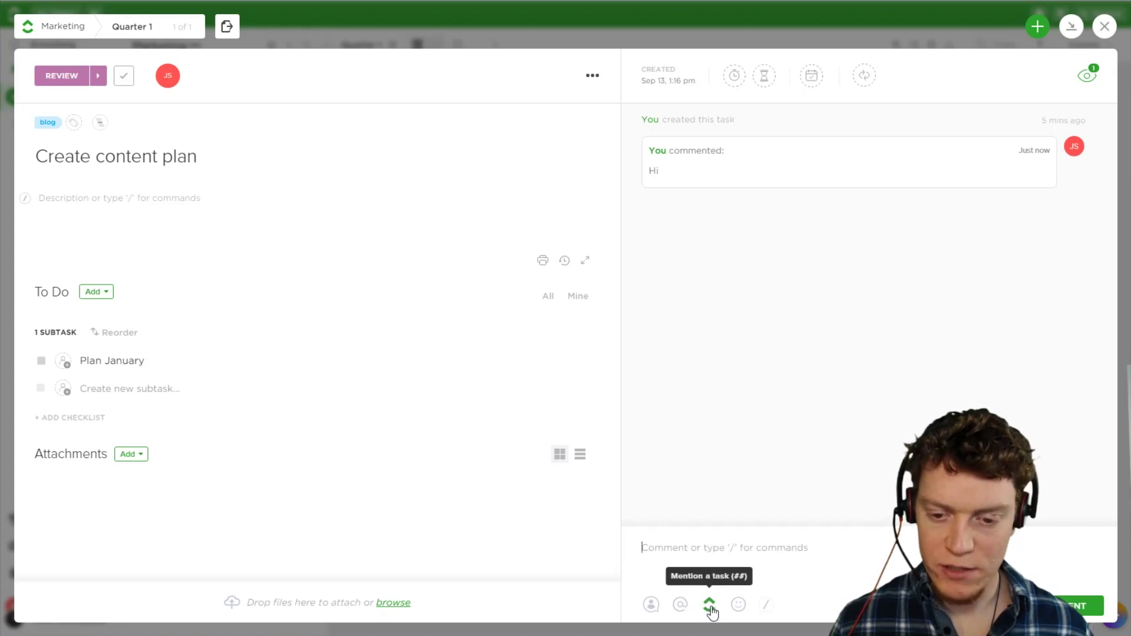
Step: Post a comment that mentions the View ALL tasks, in one view task from the Get to Know ClickUp folder
left_click(711, 612)
left_click(699, 569)
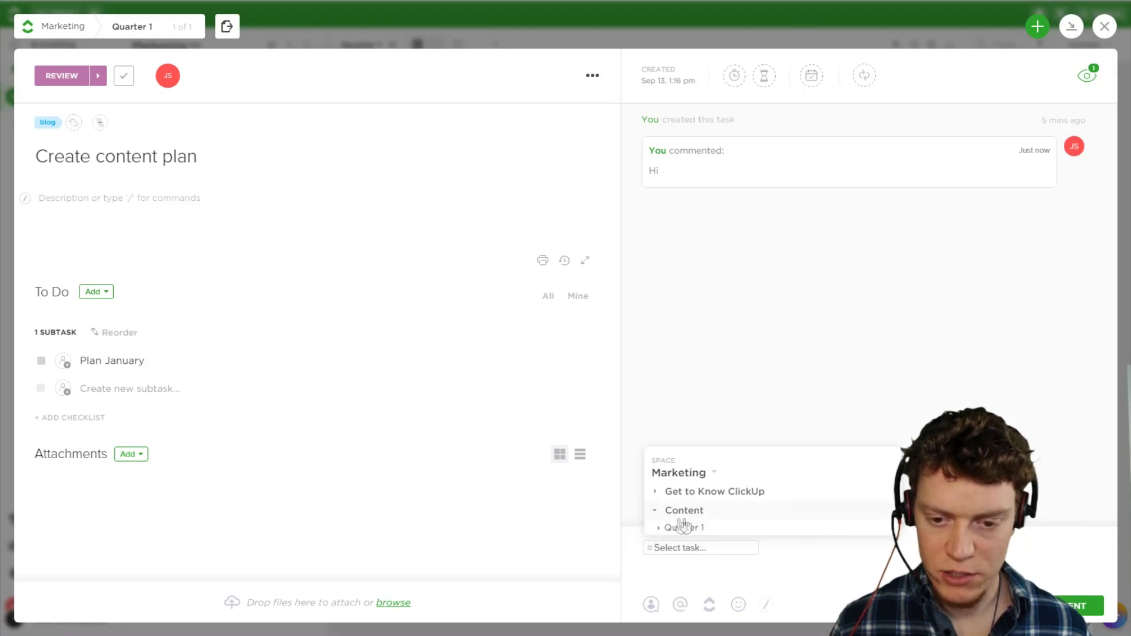
left_click(656, 494)
left_click(659, 493)
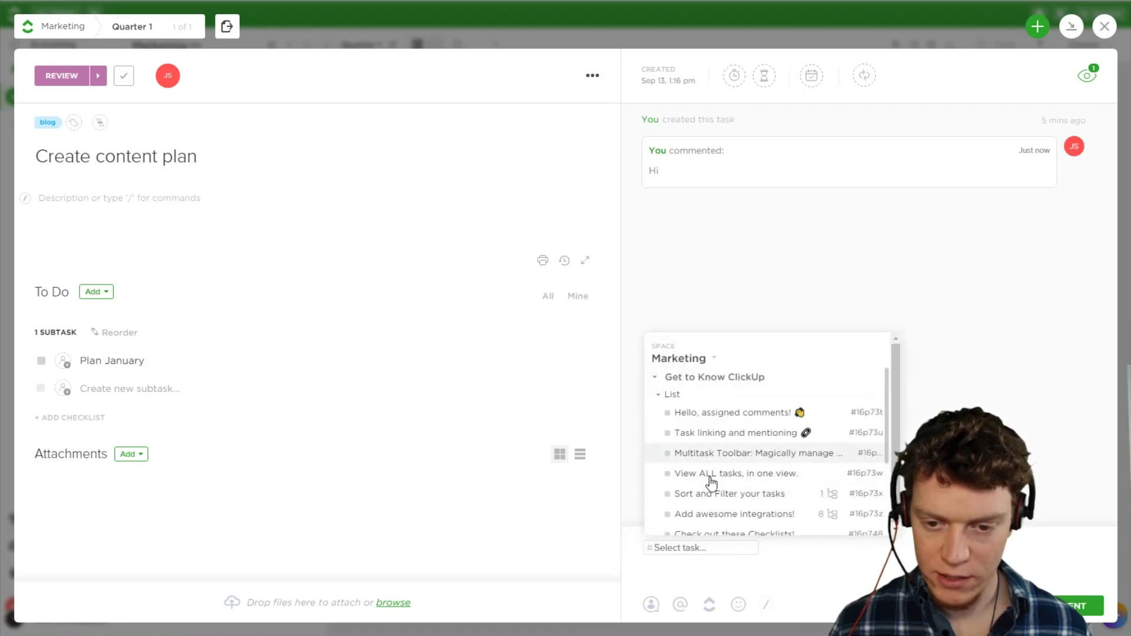
left_click(710, 477)
key("Return")
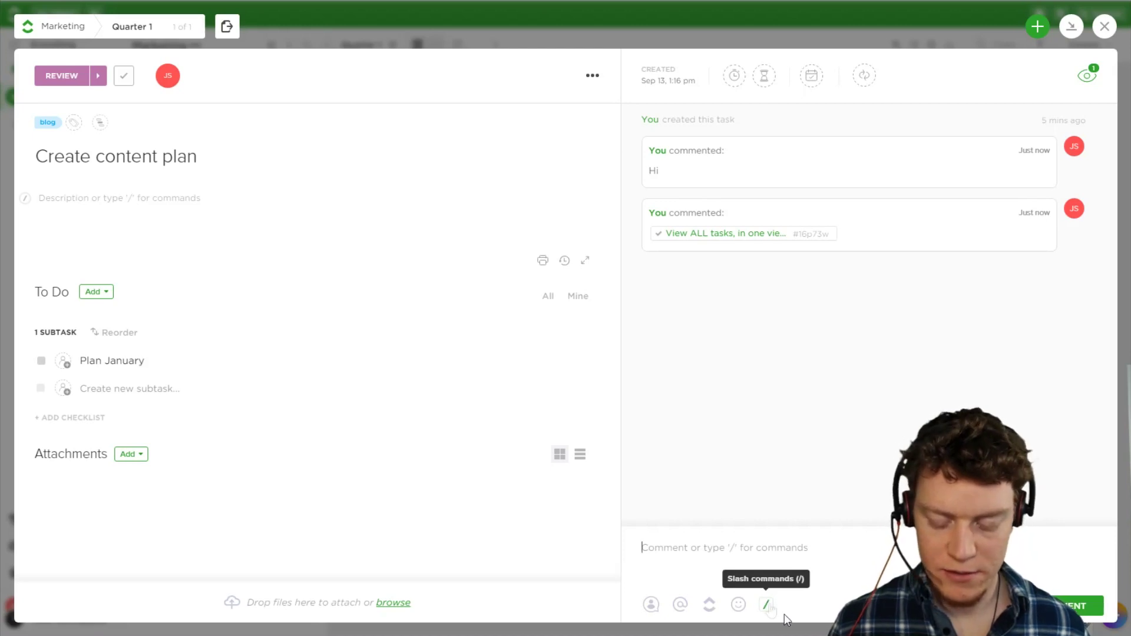
Step: Post a checklist comment containing Item 1 on the Create content plan task using the slash command
type("/")
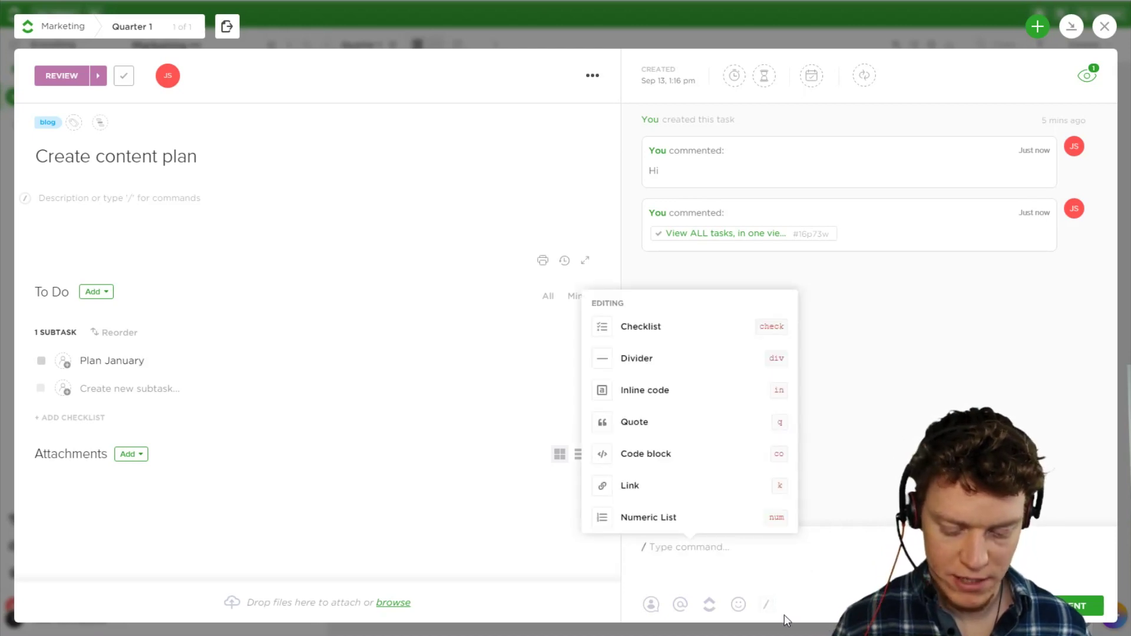
type("check")
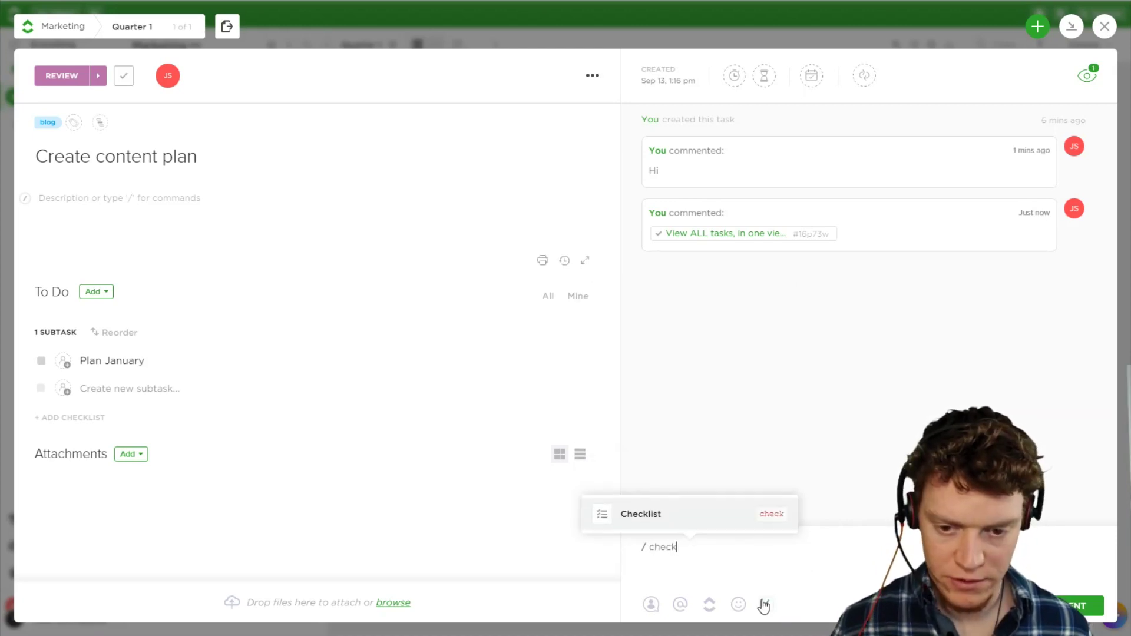
key("Return")
type("Item 1")
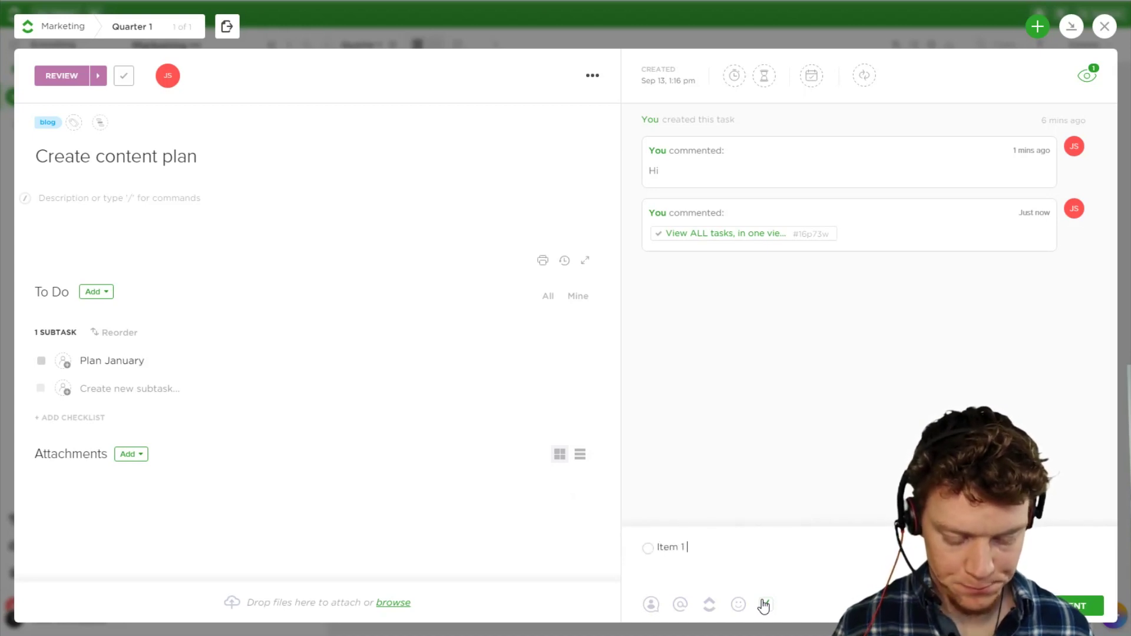
key("ctrl+Return")
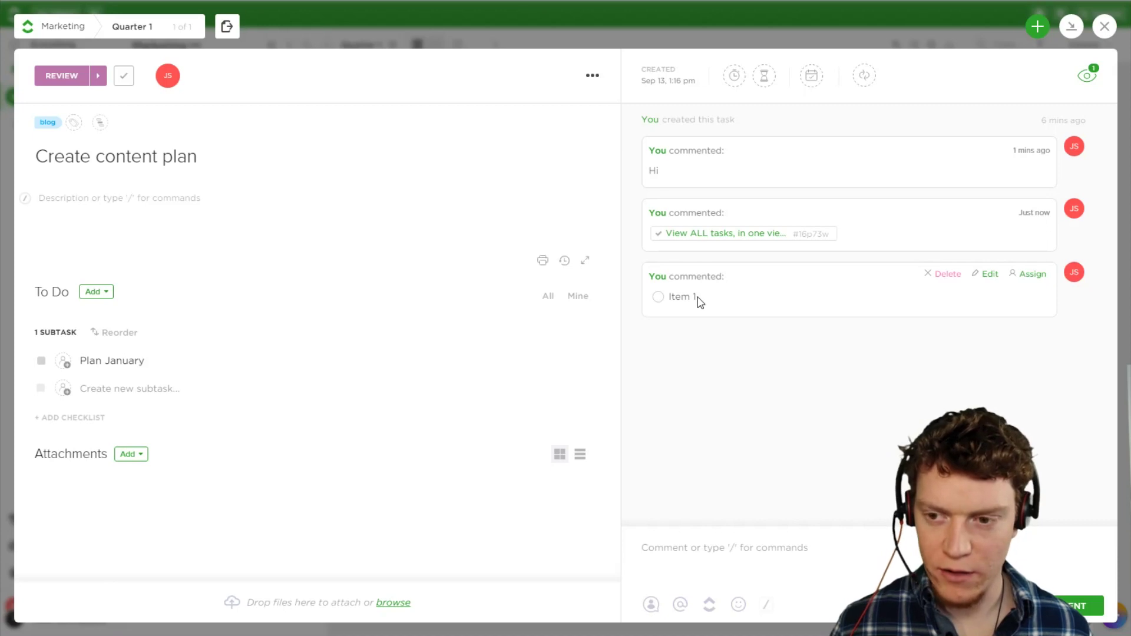
left_click(871, 410)
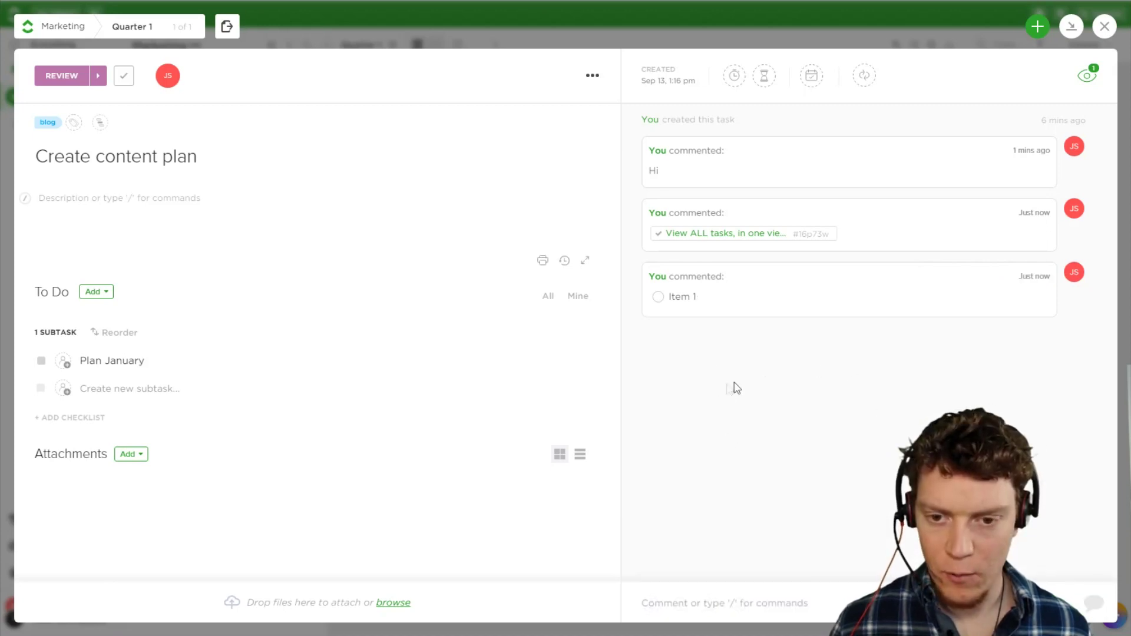
Step: Try assigning a blank new comment draft to yourself, without posting it
left_click(718, 607)
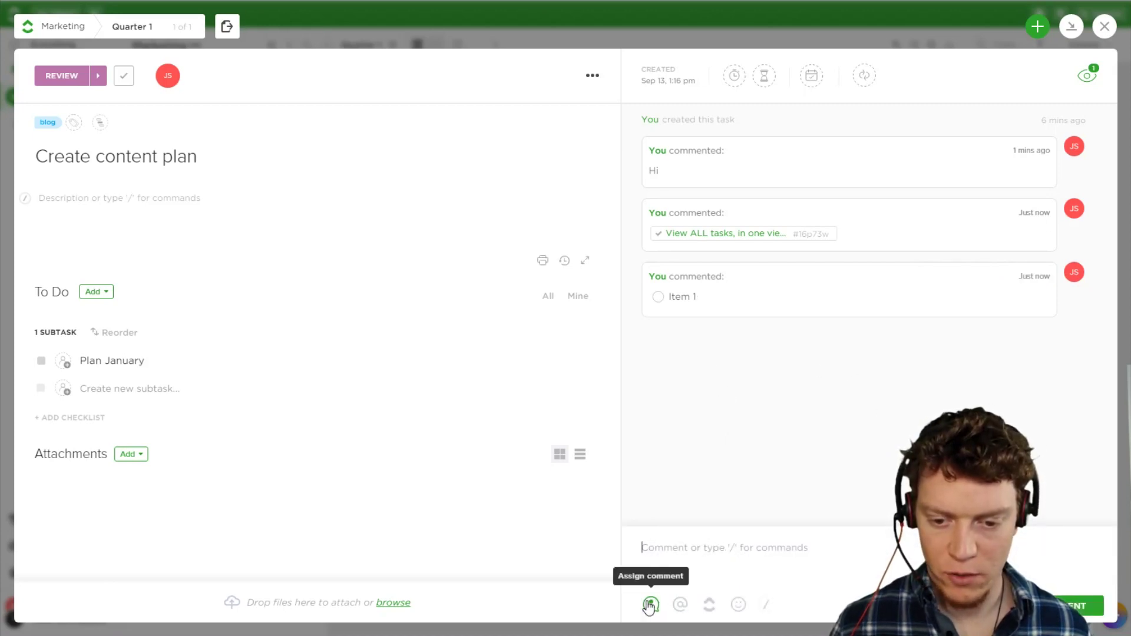
left_click(650, 605)
left_click(689, 573)
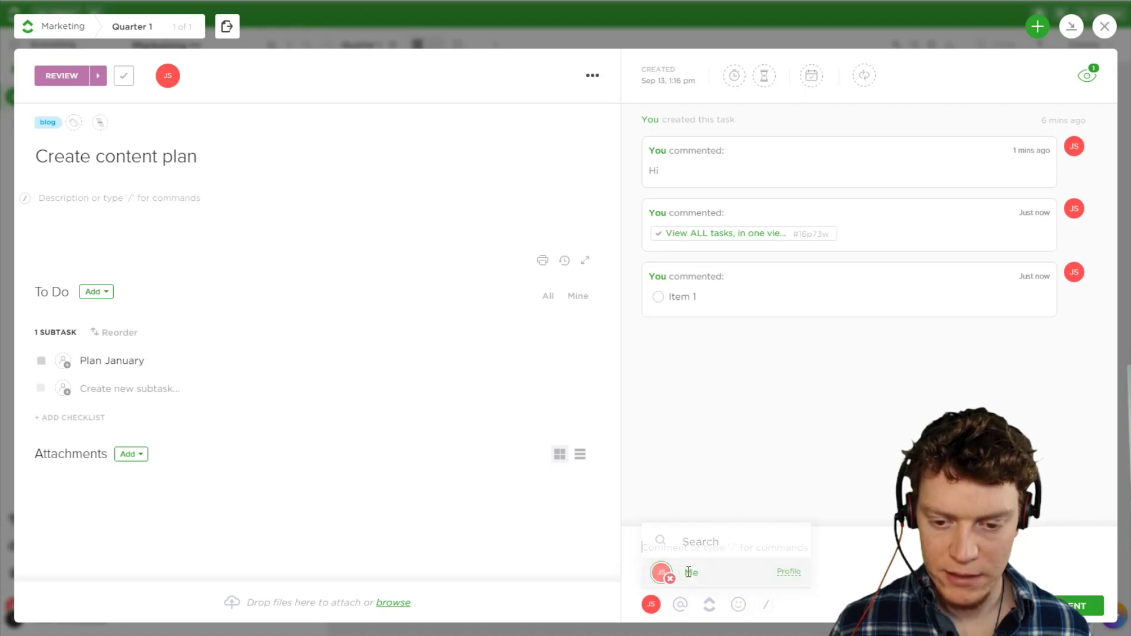
Step: Assign the posted Item 1 comment to yourself, mark it resolved in the To Do section, and close the task
mouse_move(1085, 259)
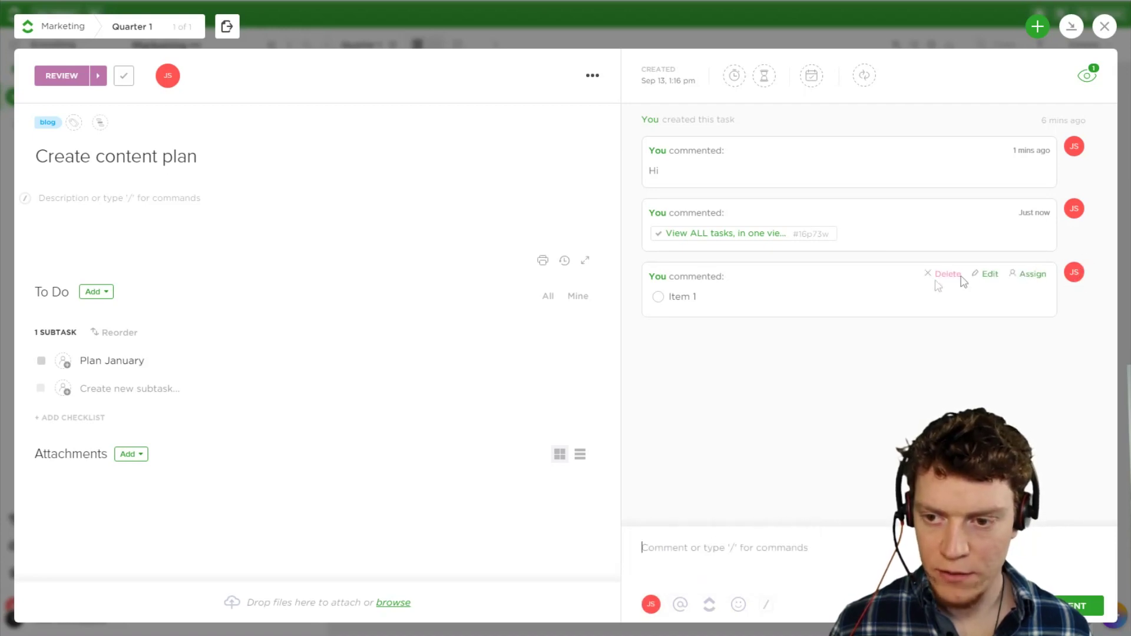
left_click(1037, 280)
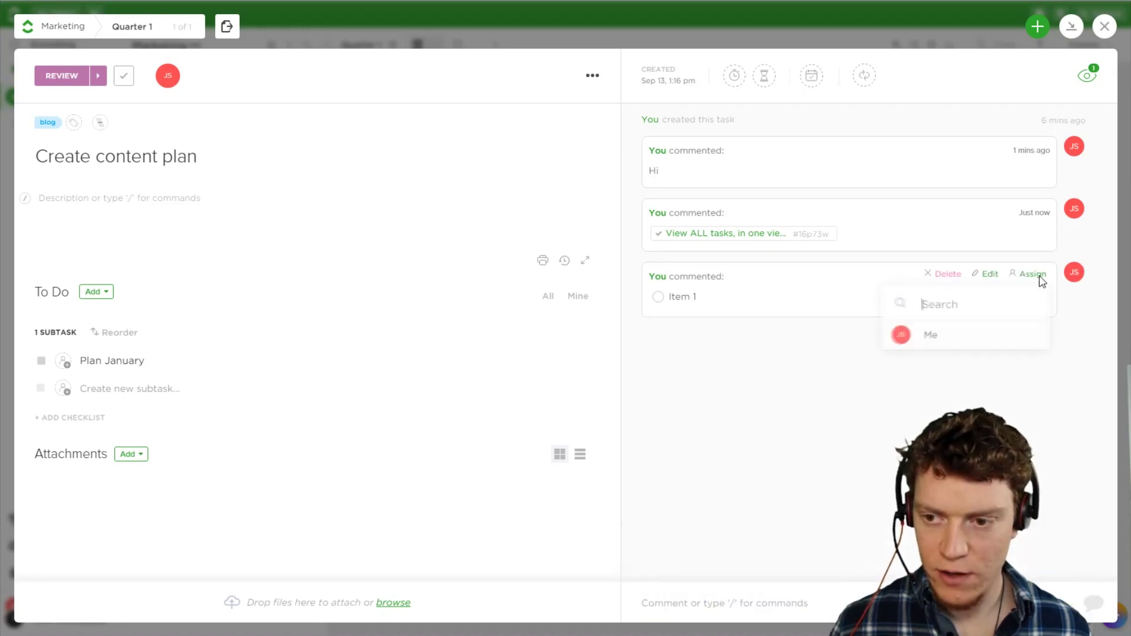
left_click(921, 337)
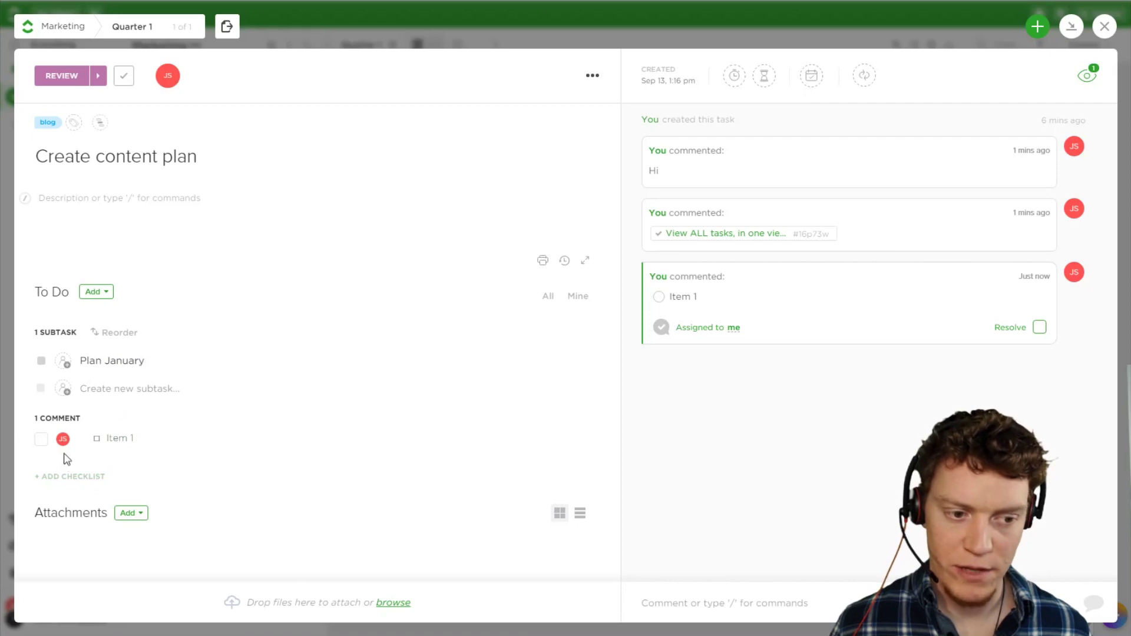
left_click(40, 439)
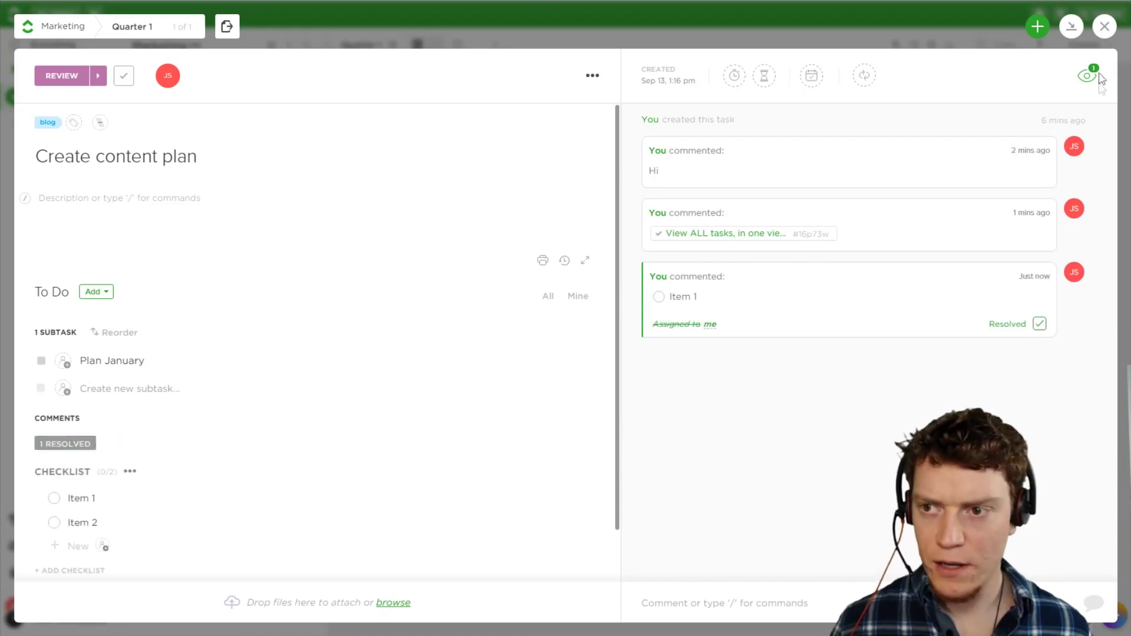
left_click(1104, 26)
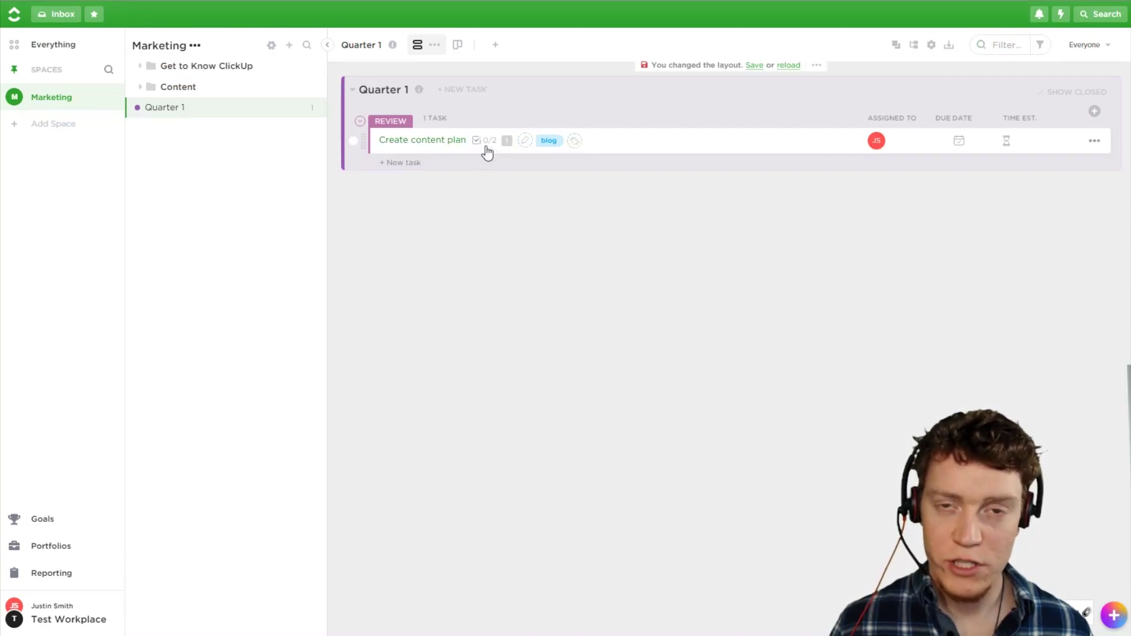
Step: Expand the subtasks of Create content plan in the Quarter 1 list to view them, and collapse them again
mouse_move(508, 148)
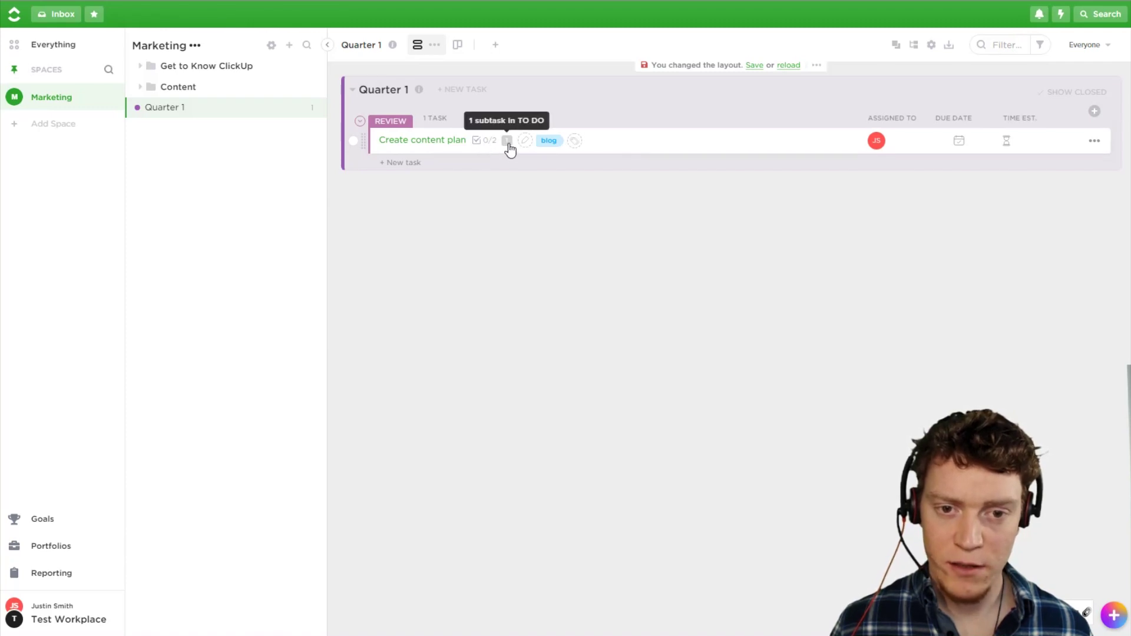
left_click(508, 148)
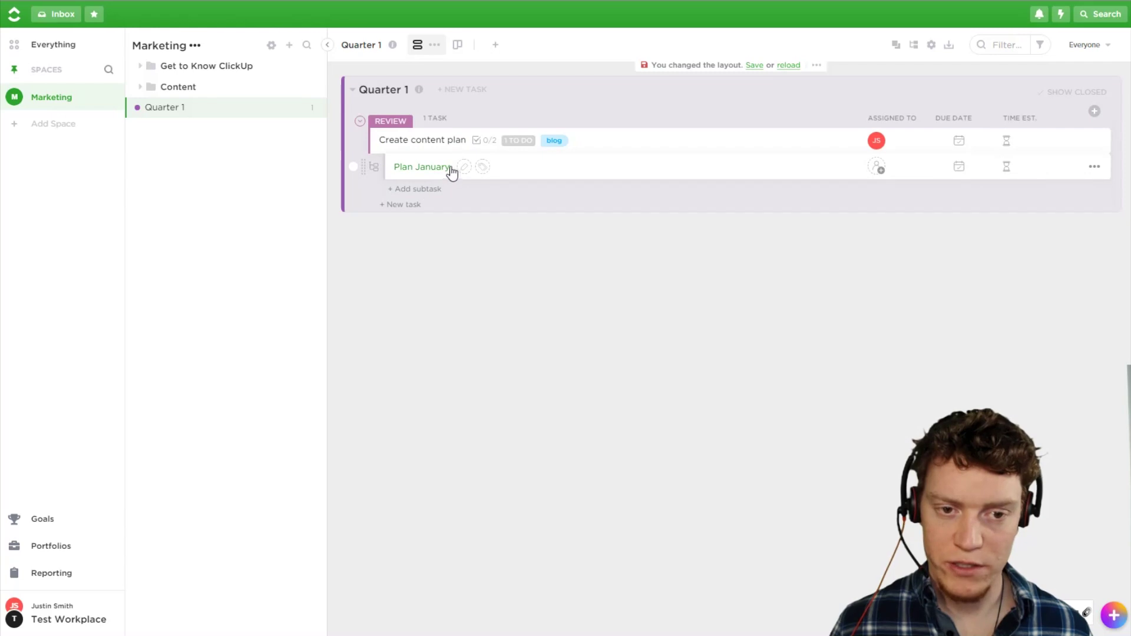
left_click(521, 147)
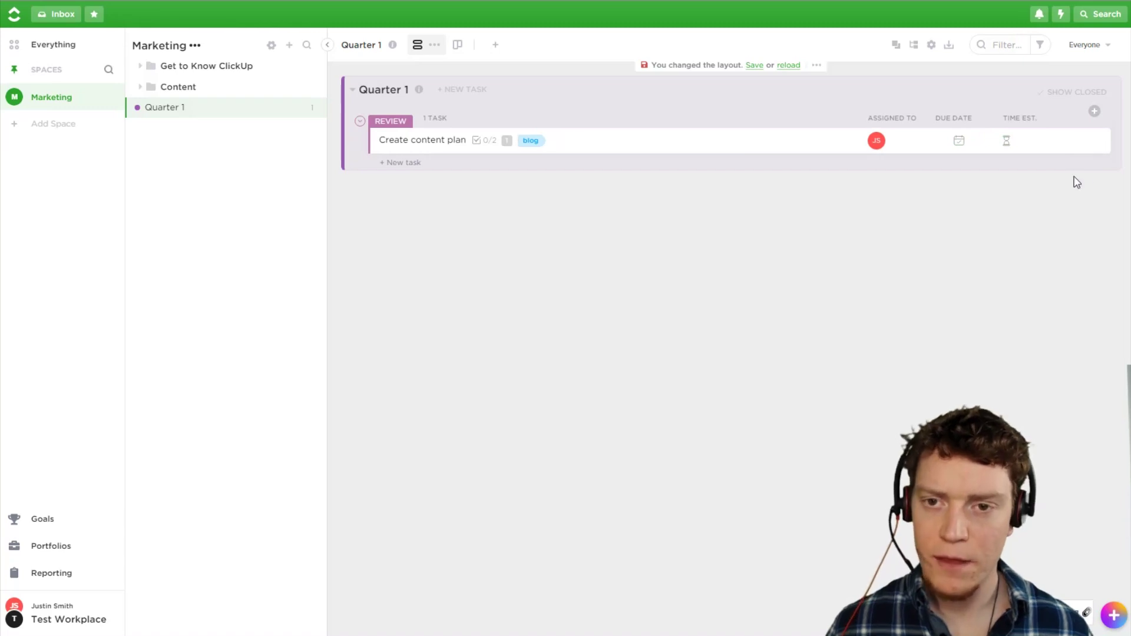
Step: Add the Time tracked column to the Quarter 1 list and look through the field types available for new columns
left_click(1095, 112)
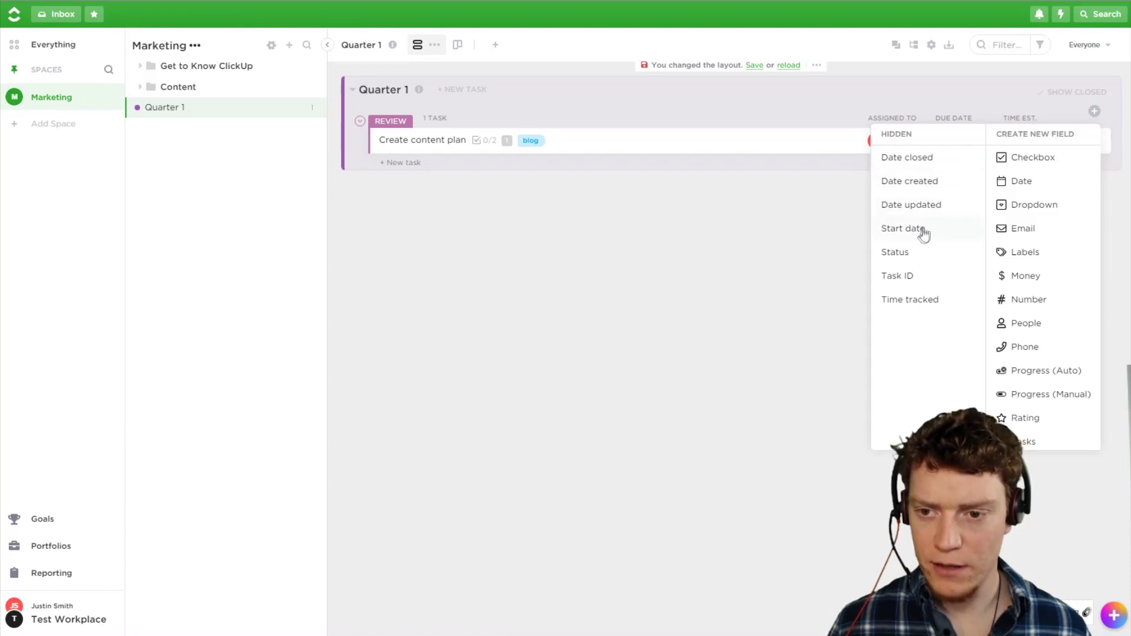
left_click(925, 301)
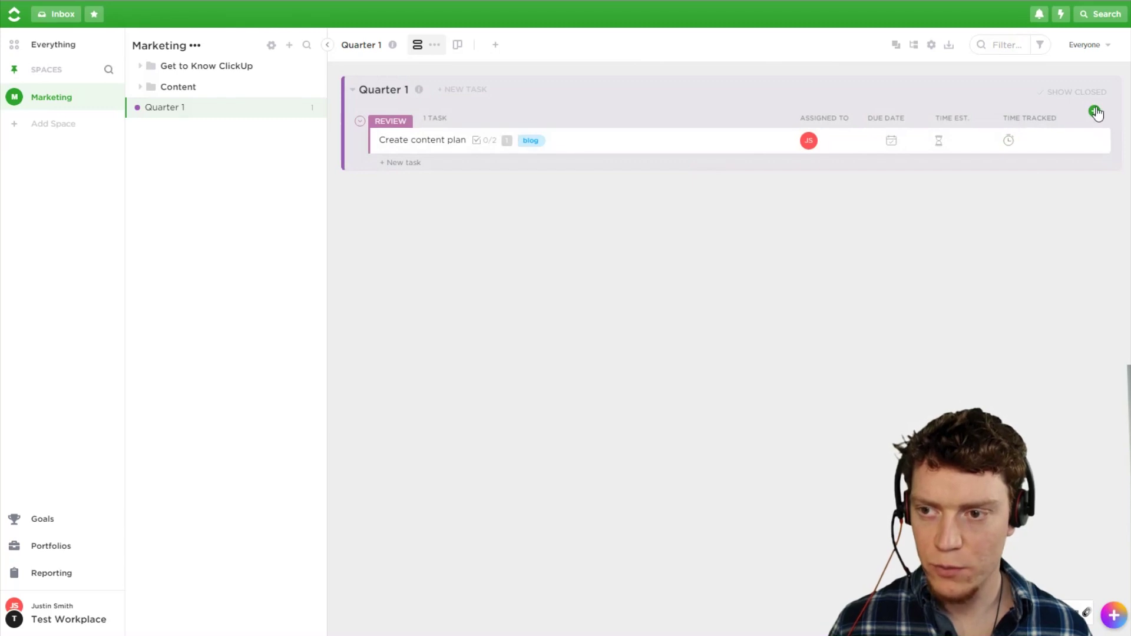
left_click(1094, 112)
scroll(1060, 236, "down", 3)
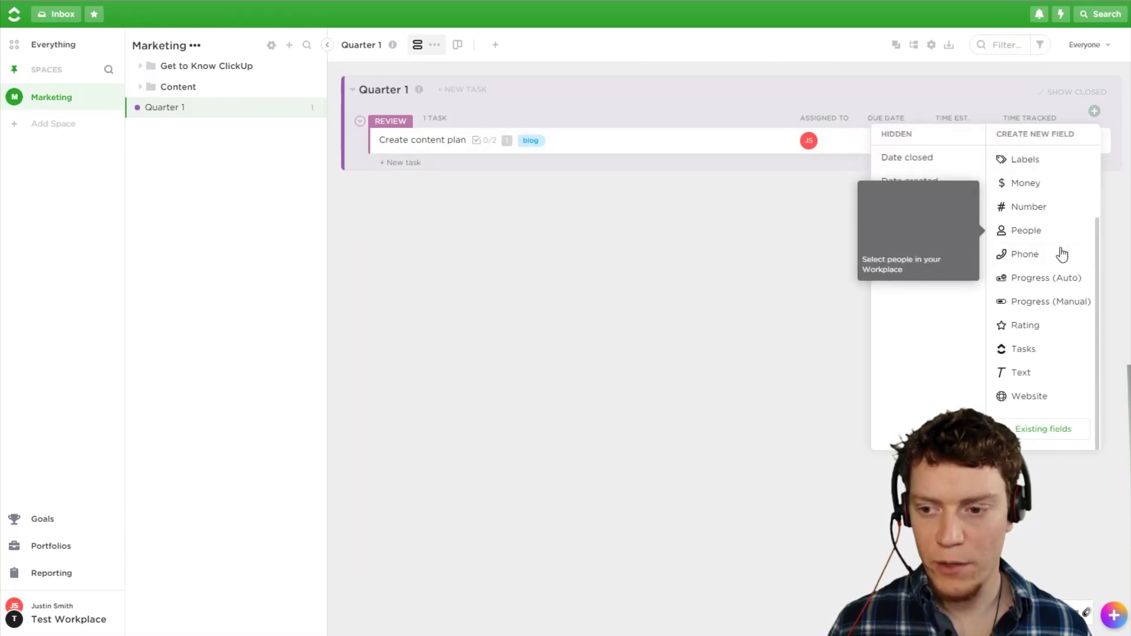
scroll(1060, 279, "up", 3)
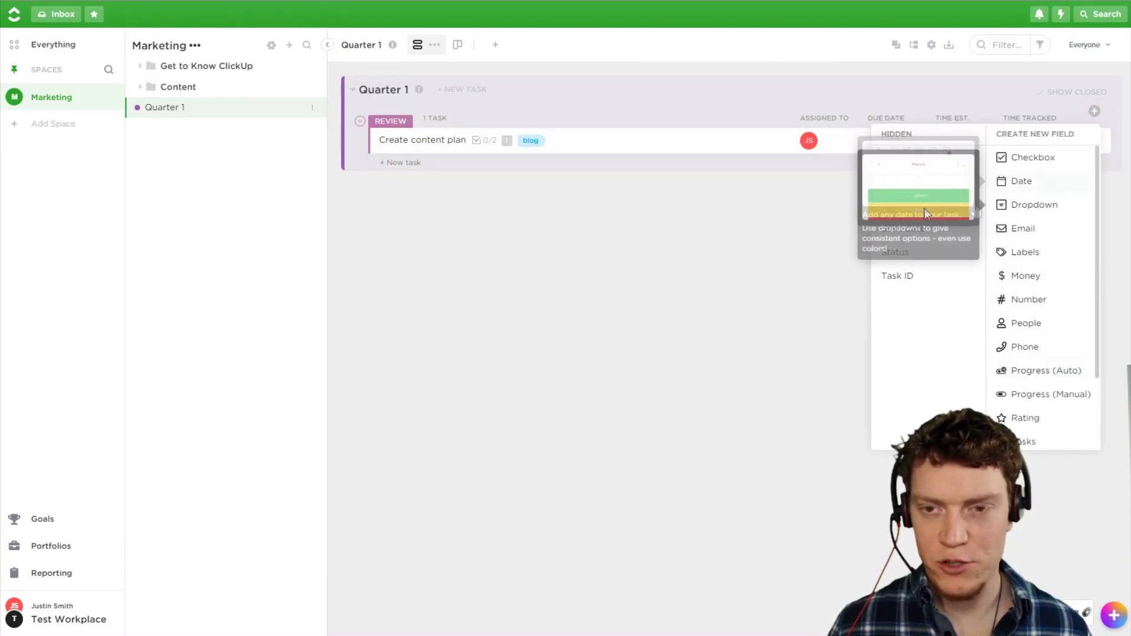
left_click(815, 273)
Step: View the Create content plan task's email address for adding comments, and review the task's other options
left_click(1094, 141)
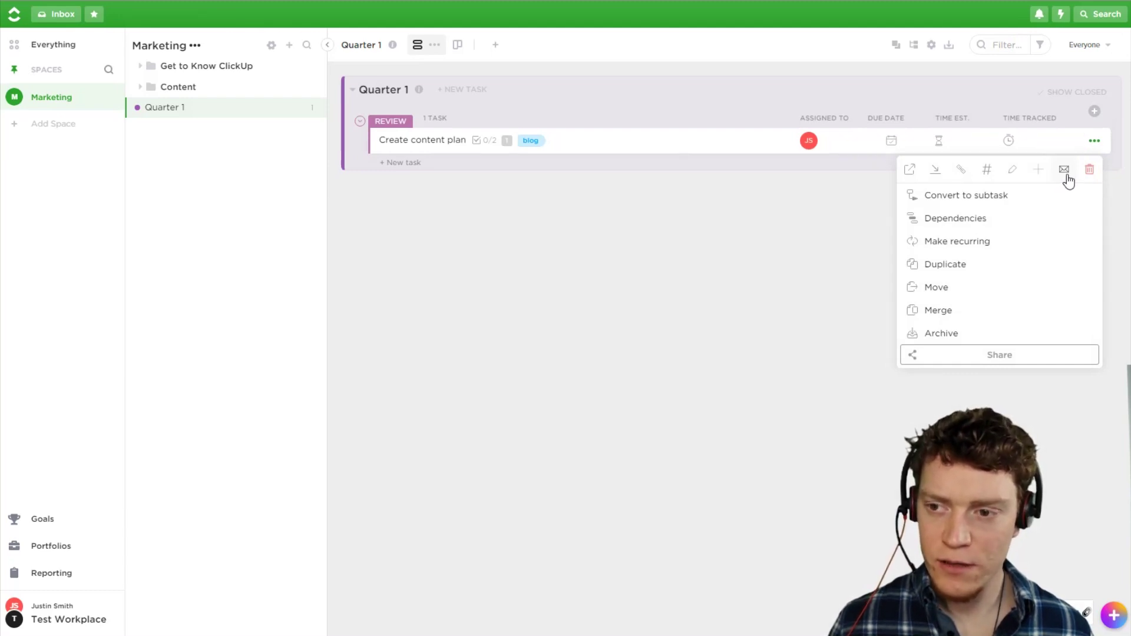
left_click(1068, 178)
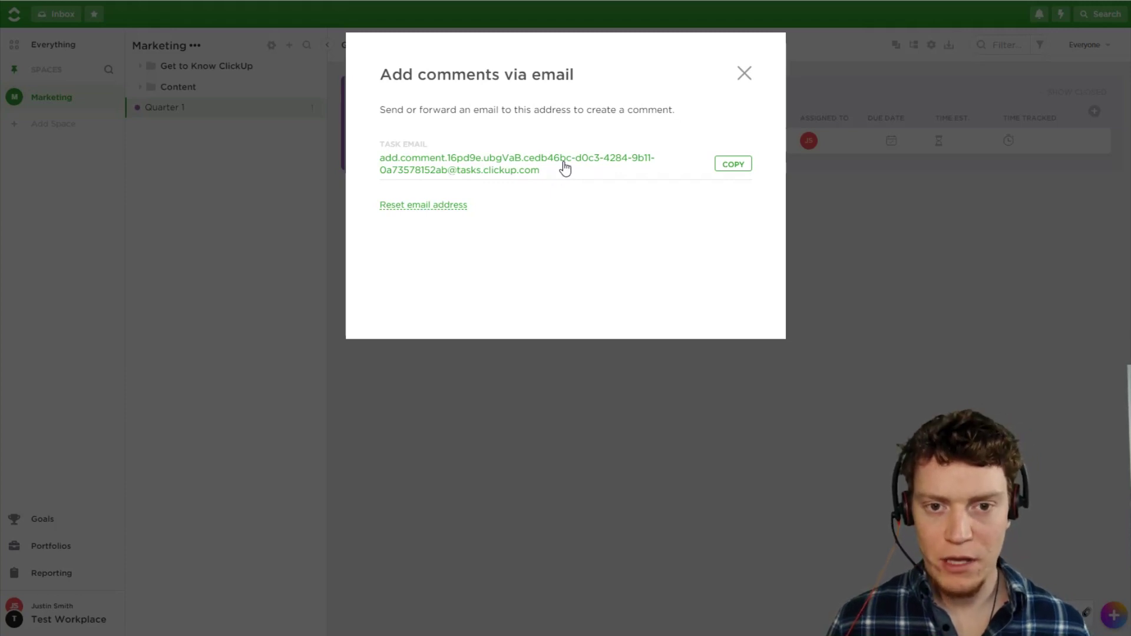
left_click(745, 73)
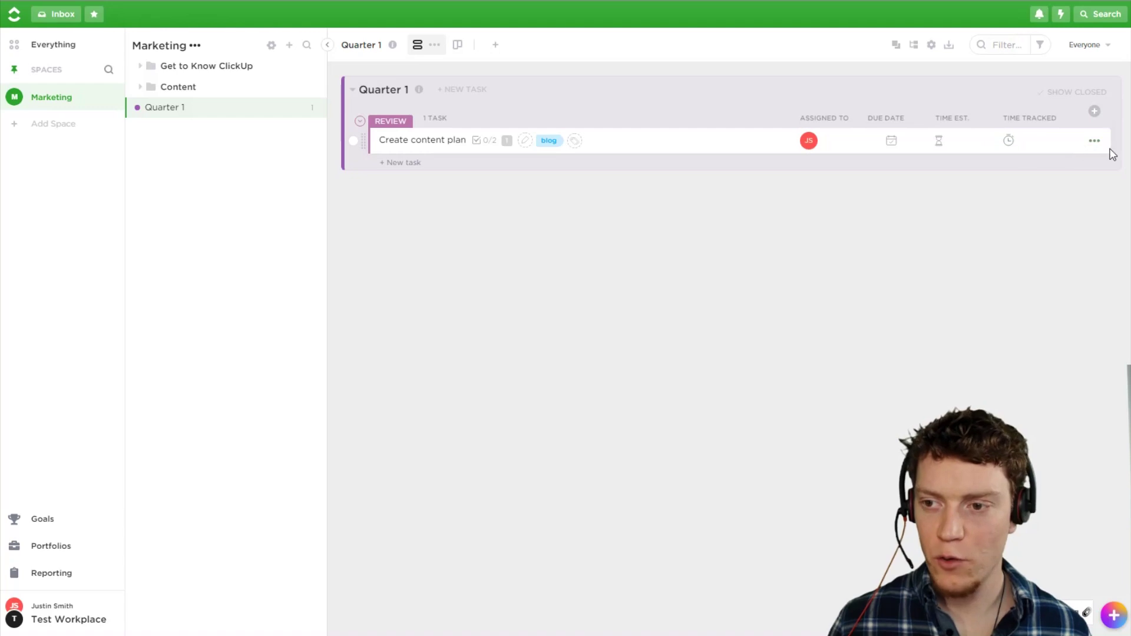
left_click(1095, 140)
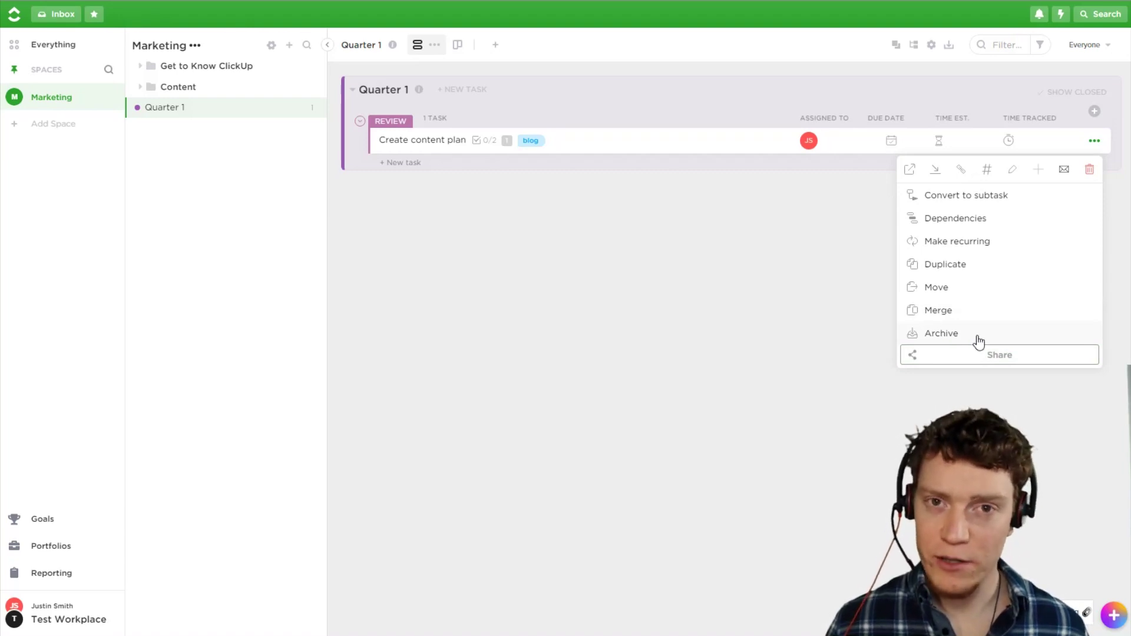
left_click(677, 287)
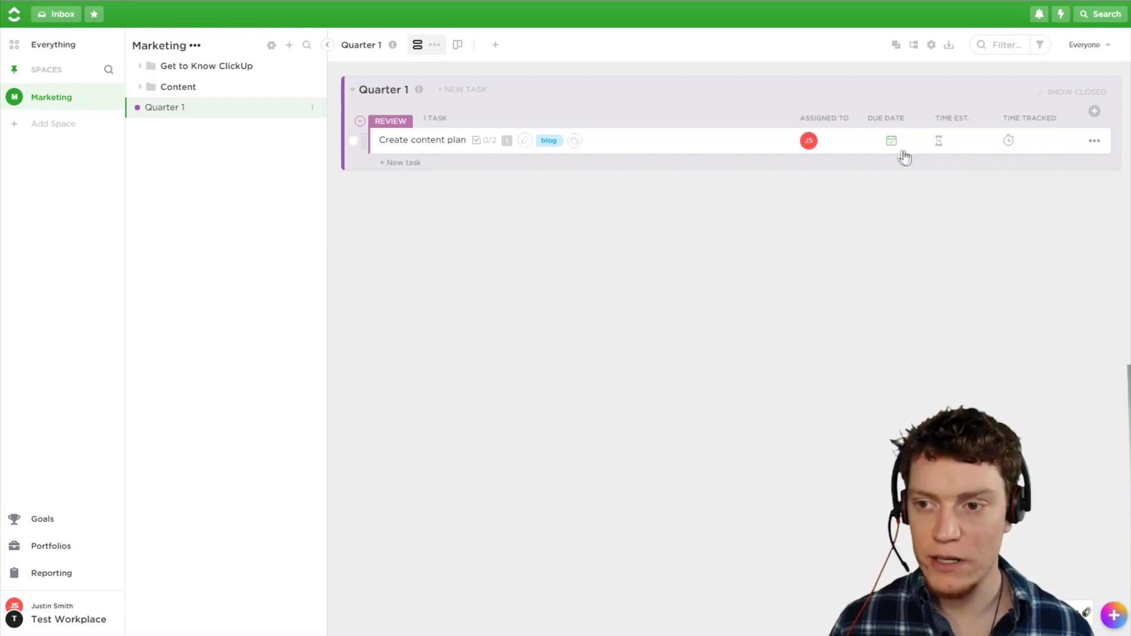
left_click(309, 107)
left_click(309, 86)
left_click(309, 87)
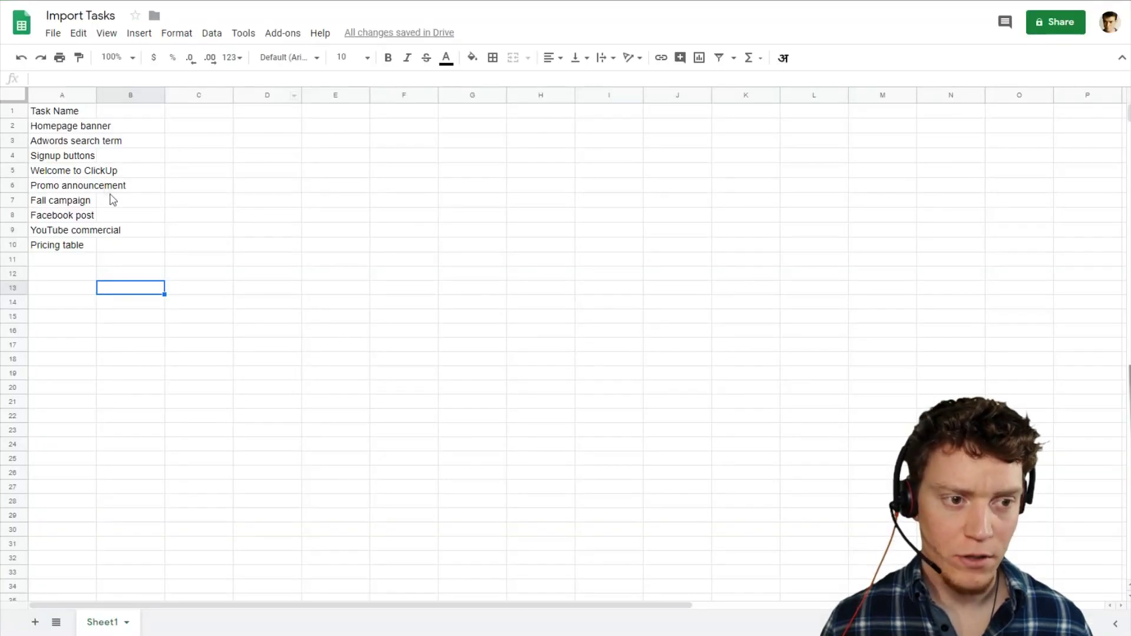
Step: Copy the task names from Homepage banner to Pricing table (A2:A10) in the Import Tasks spreadsheet
left_click_drag(62, 126, 56, 251)
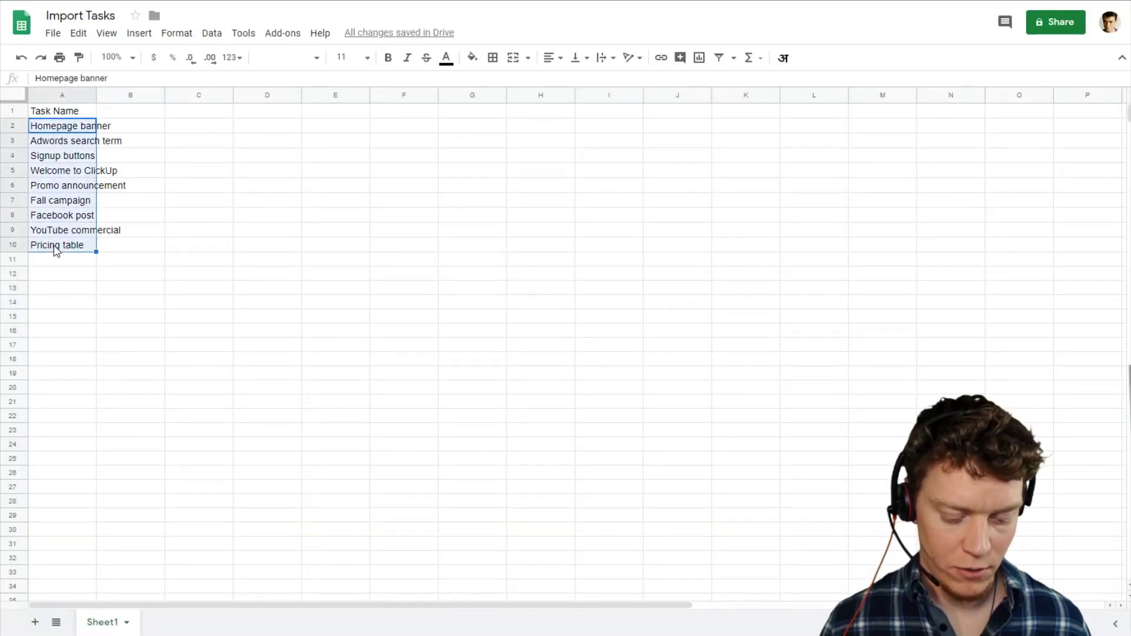
key("ctrl+c")
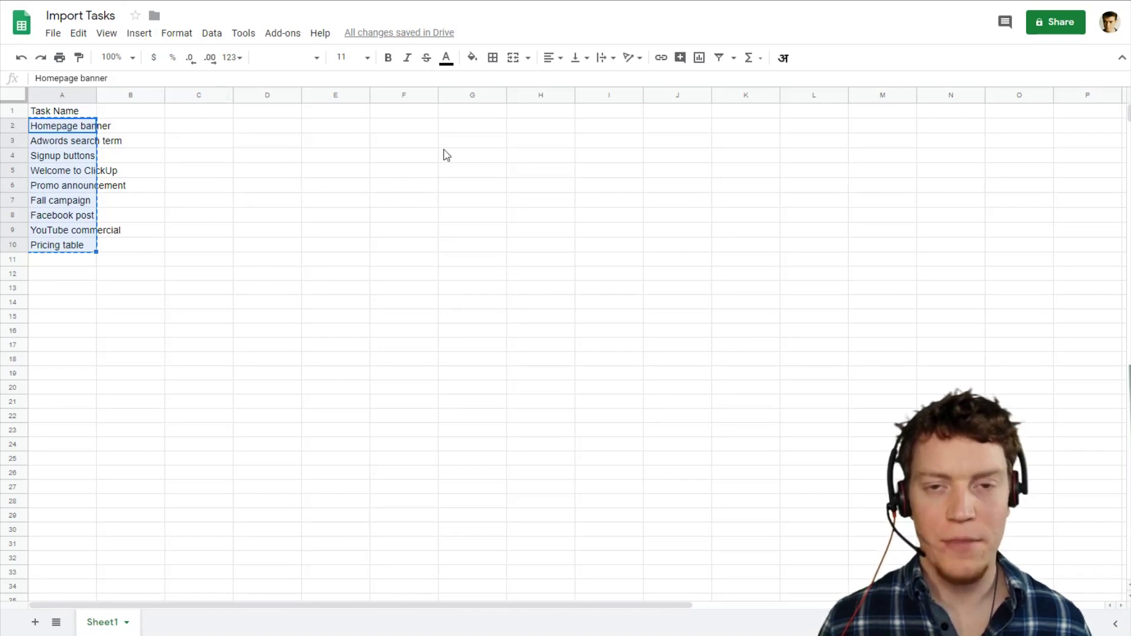
left_click(110, 243)
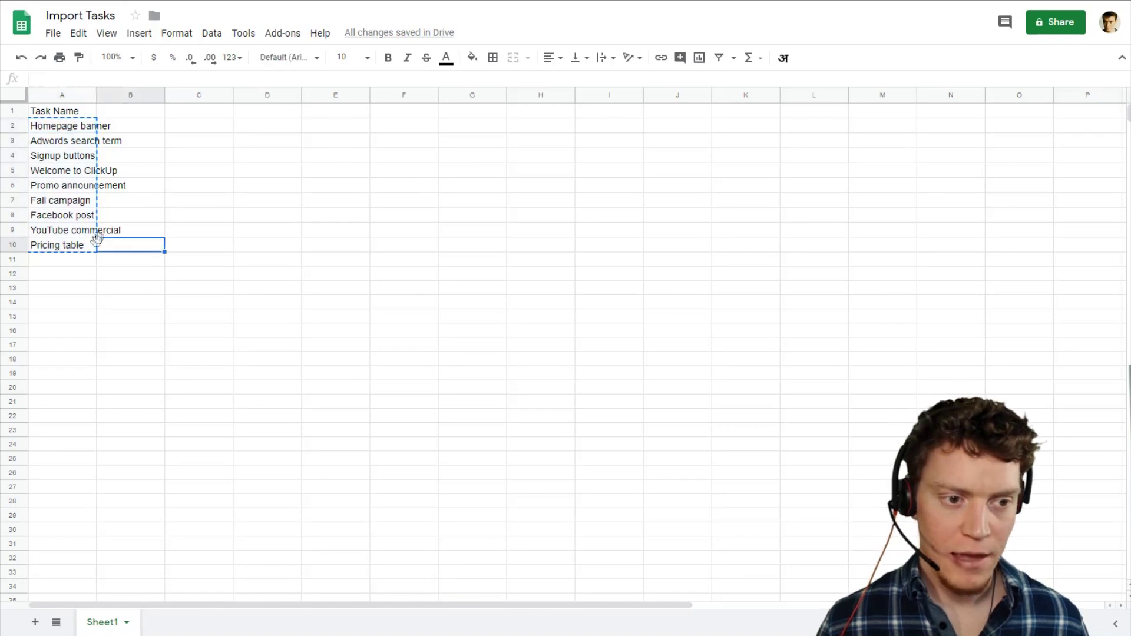
left_click(73, 246)
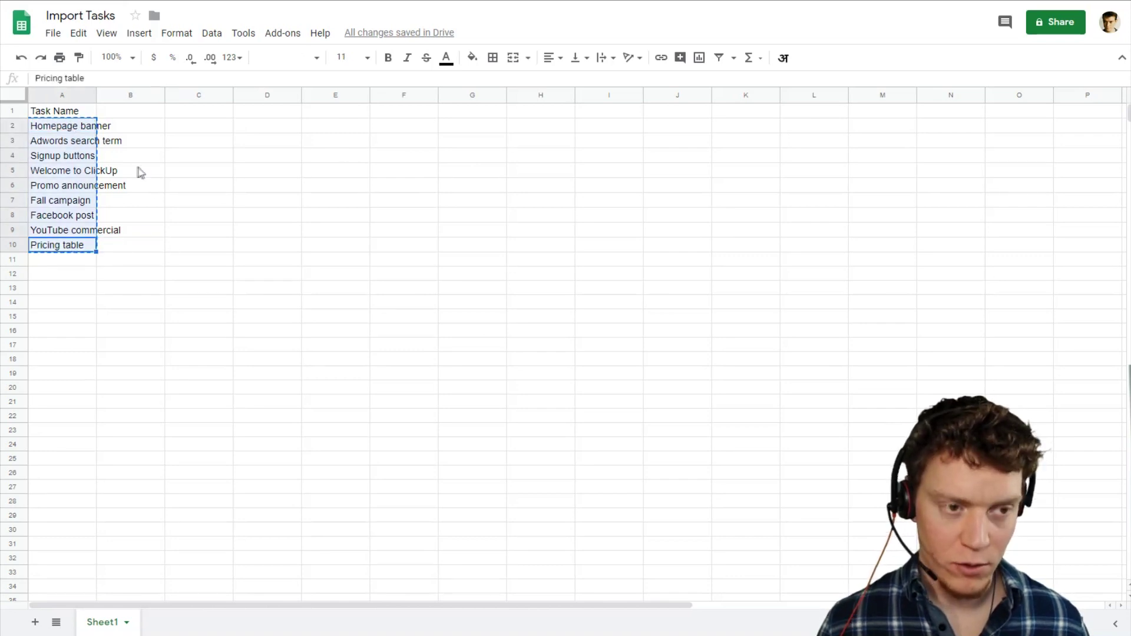
Step: Switch to ClickUp and paste the copied names into a new task in the Quarter 1 list, creating 9 separate tasks
key("ctrl+Tab")
left_click(412, 242)
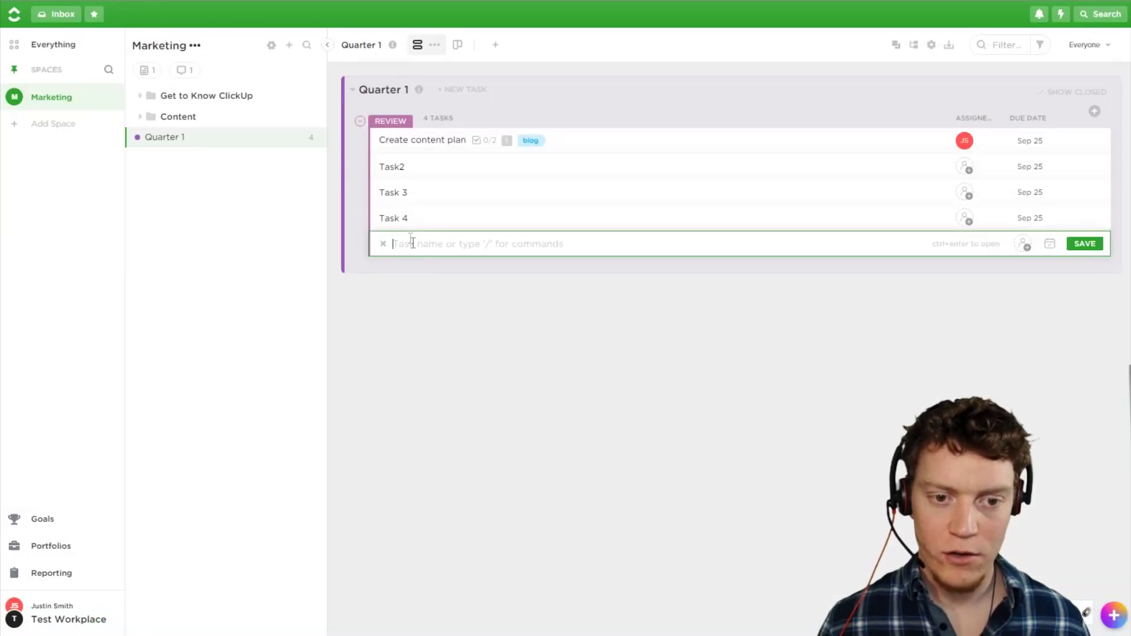
key("ctrl+v")
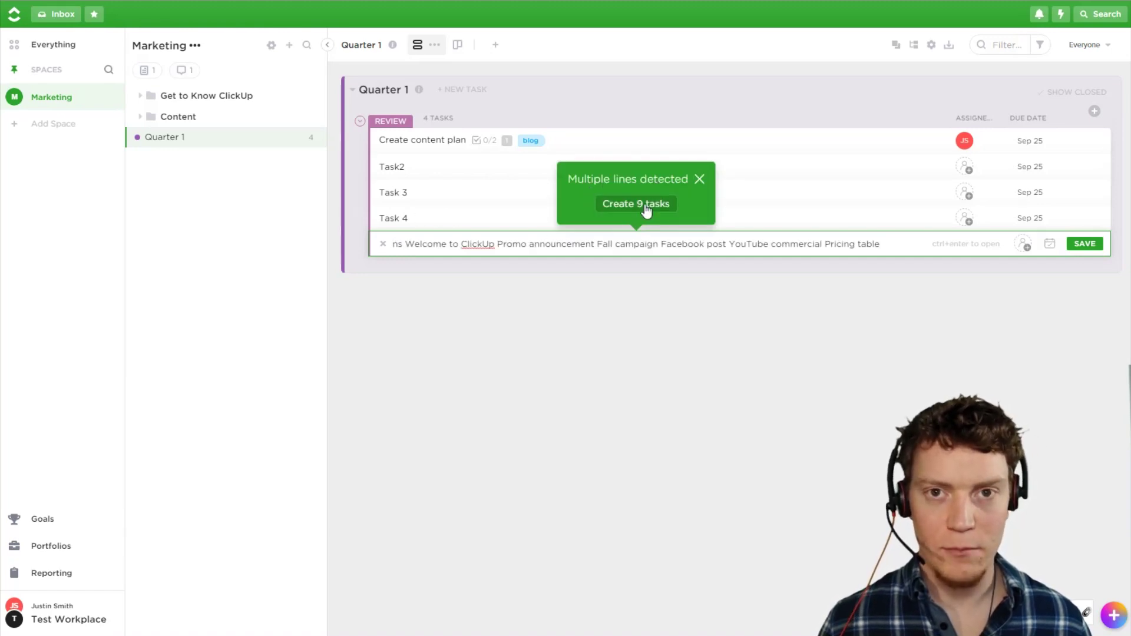
left_click(626, 206)
left_click(627, 206)
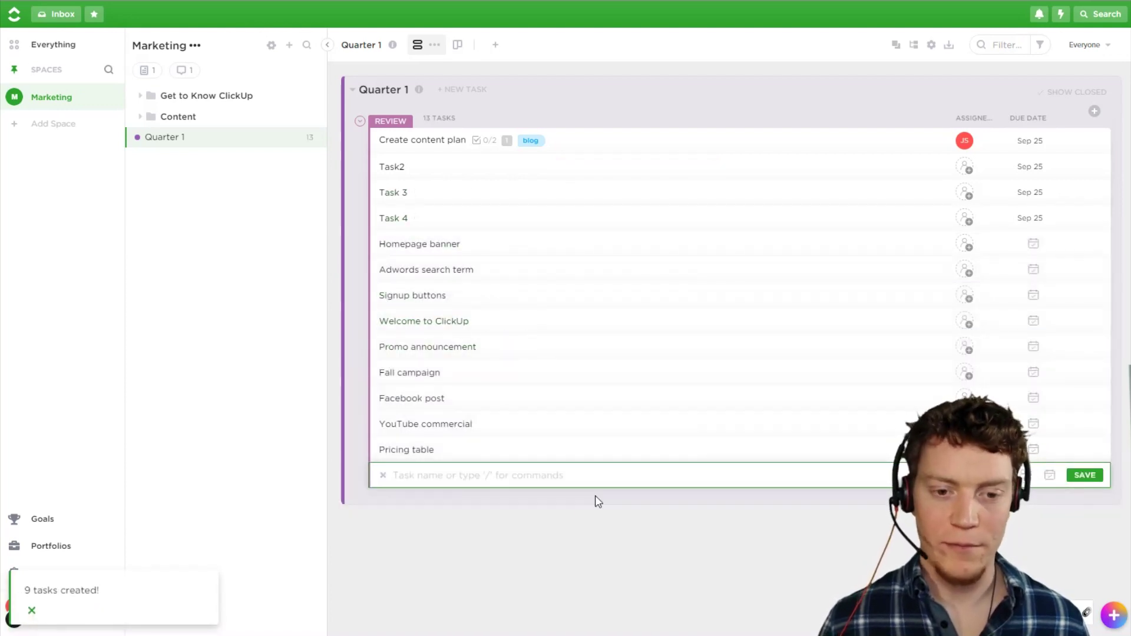
left_click(540, 563)
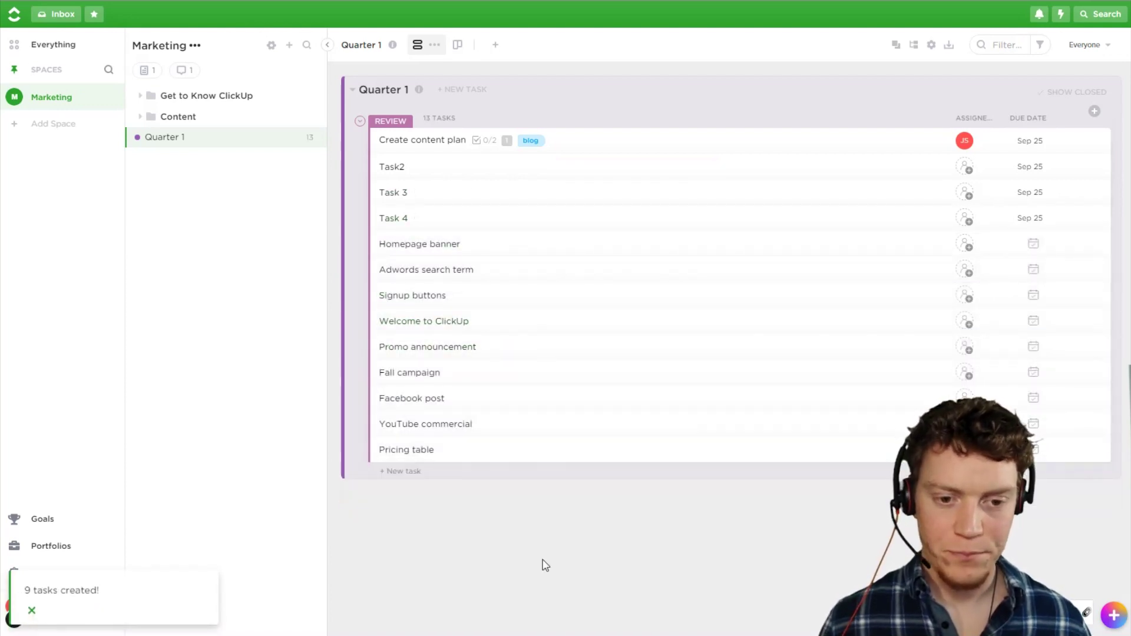
Step: Open the Promo announcement task and paste the copied names as 9 separate subtasks
left_click(440, 348)
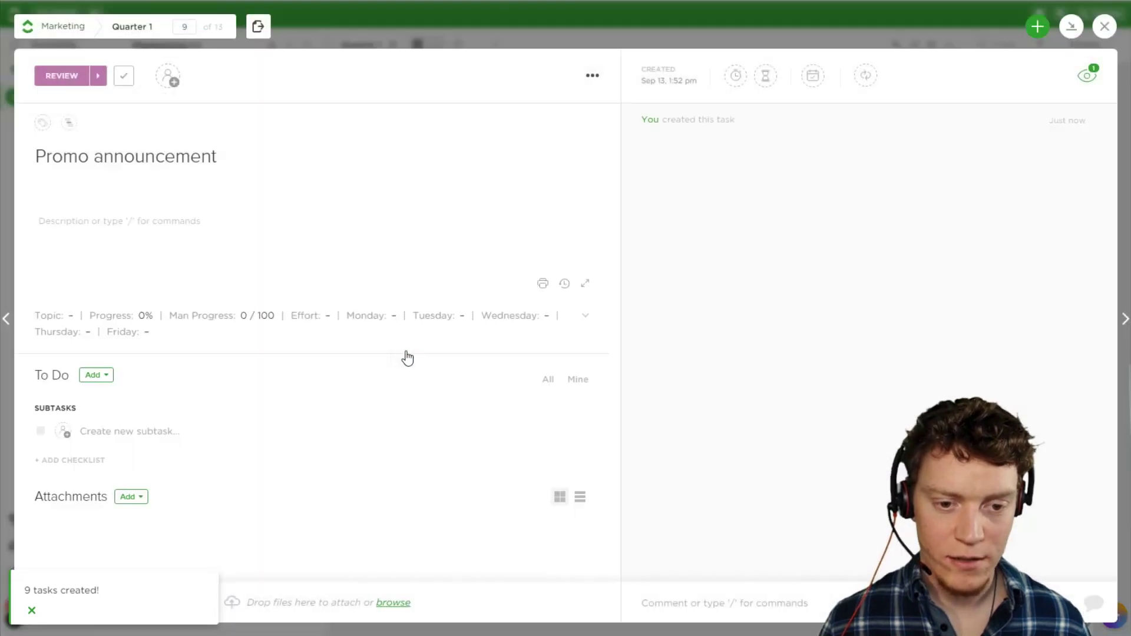
left_click(117, 430)
key("ctrl+v")
left_click(297, 488)
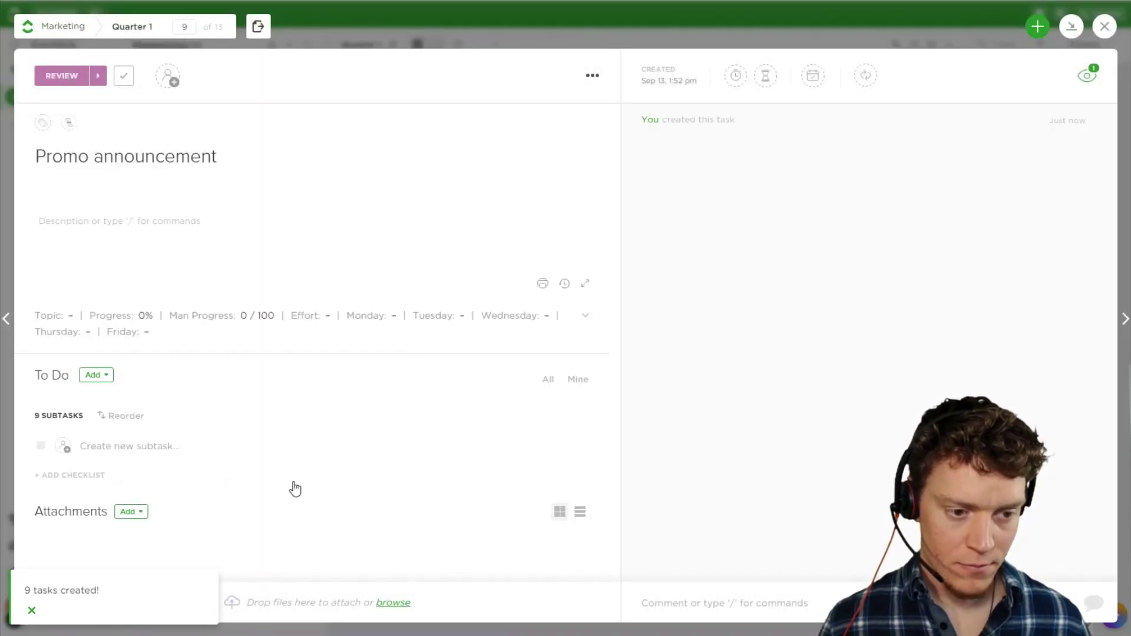
Step: Add a checklist to the Promo announcement task, paste the copied names as 9 separate checklist items, and close the task
scroll(247, 395, "down", 3)
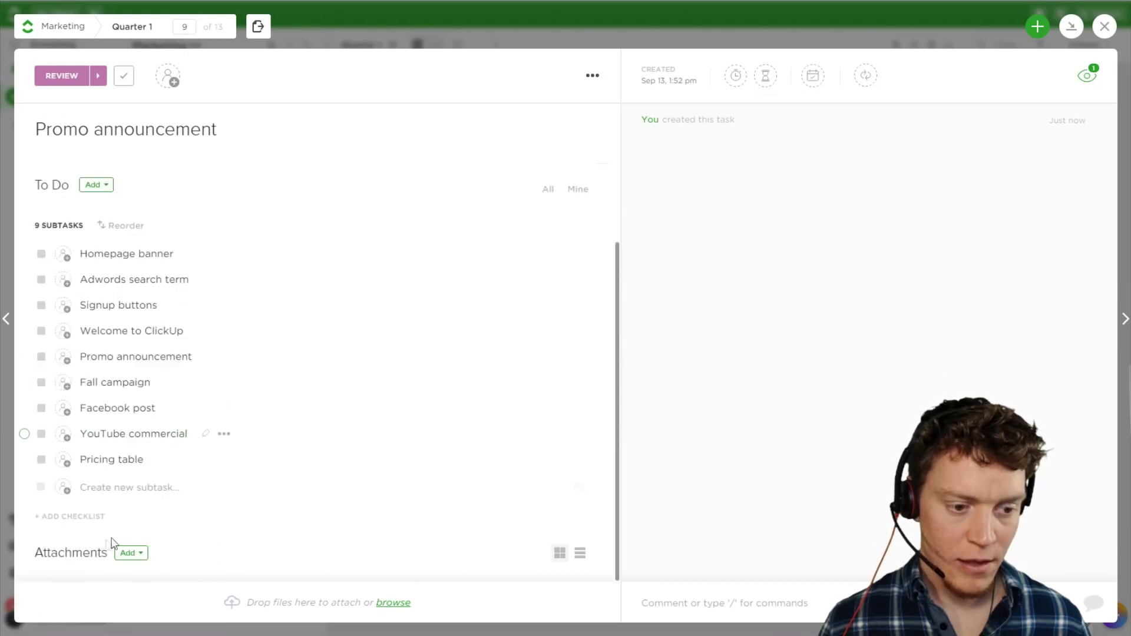
left_click(85, 526)
left_click(648, 264)
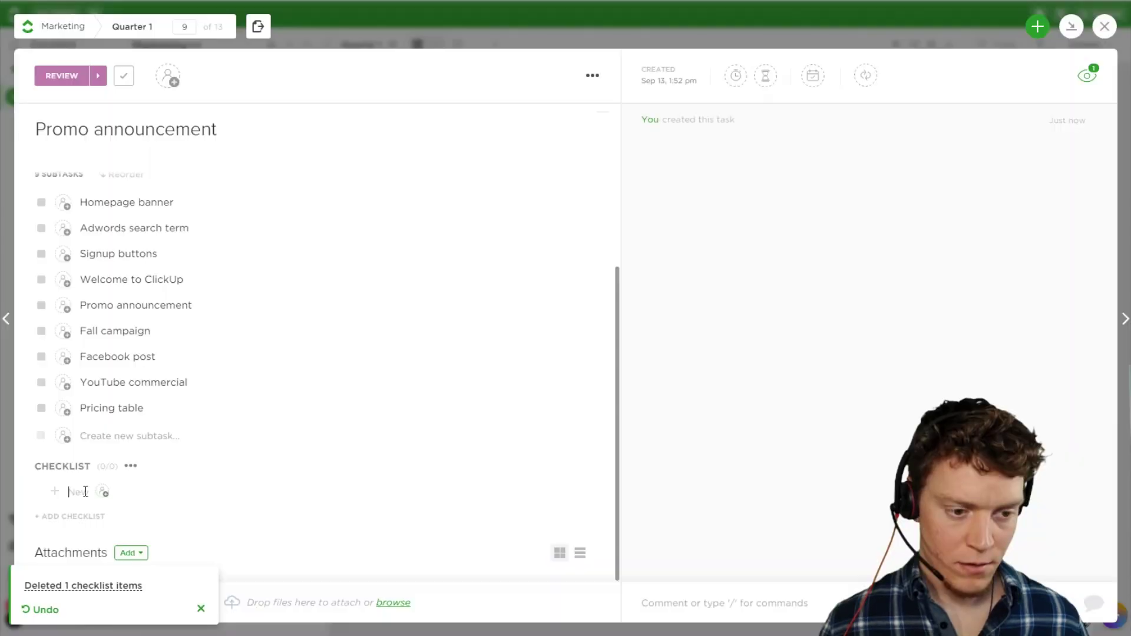
key("ctrl+v")
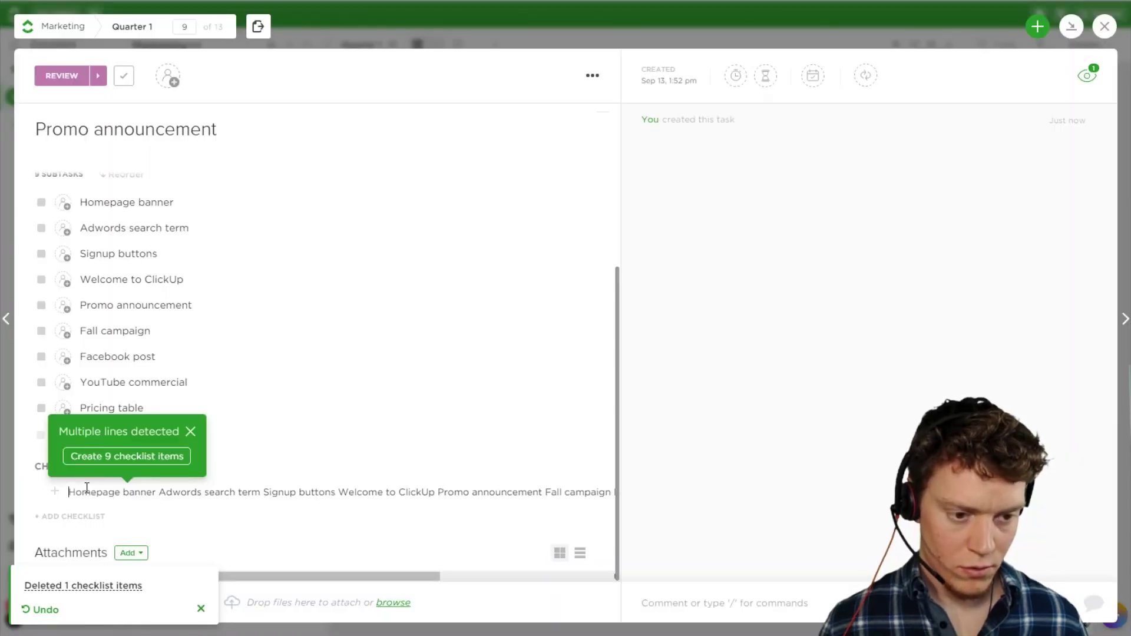
left_click(119, 459)
scroll(121, 456, "down", 4)
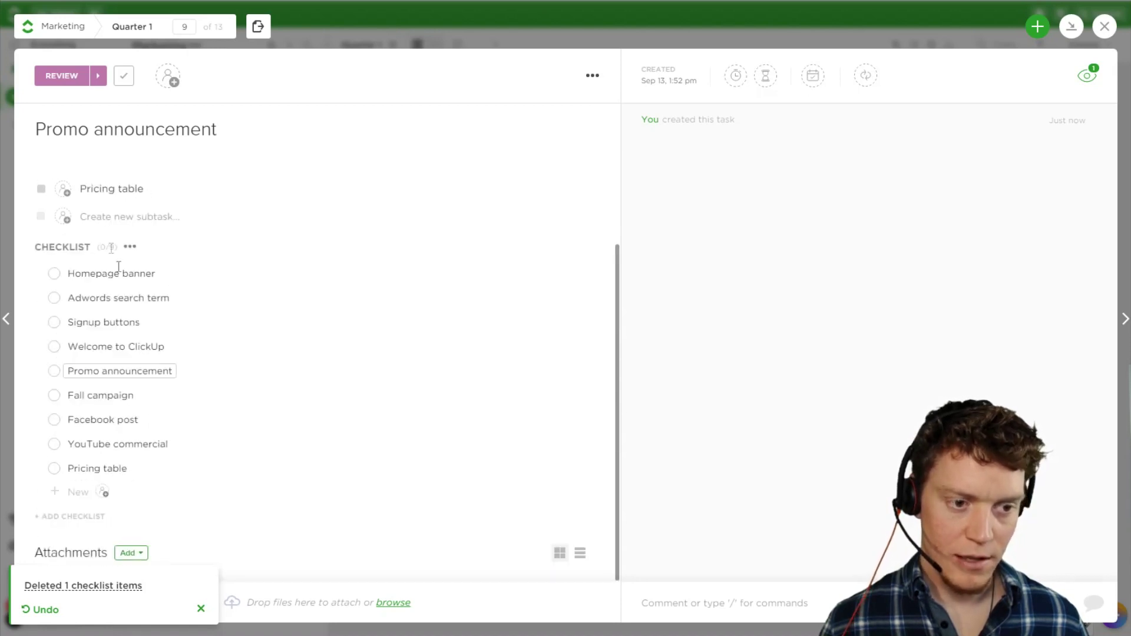
scroll(206, 414, "up", 8)
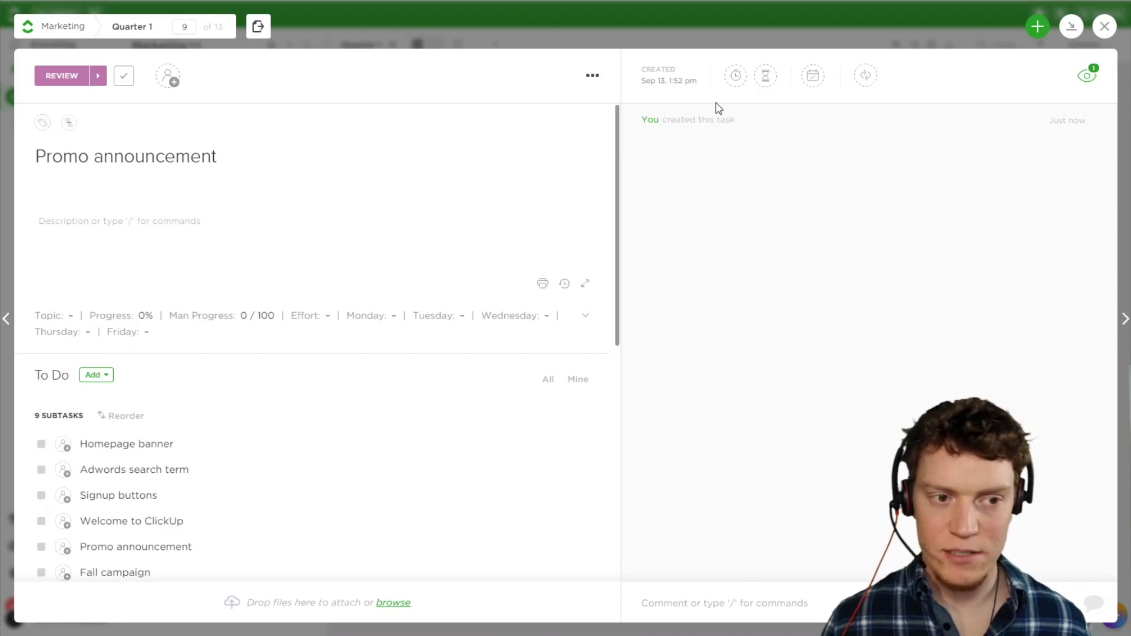
left_click(1103, 28)
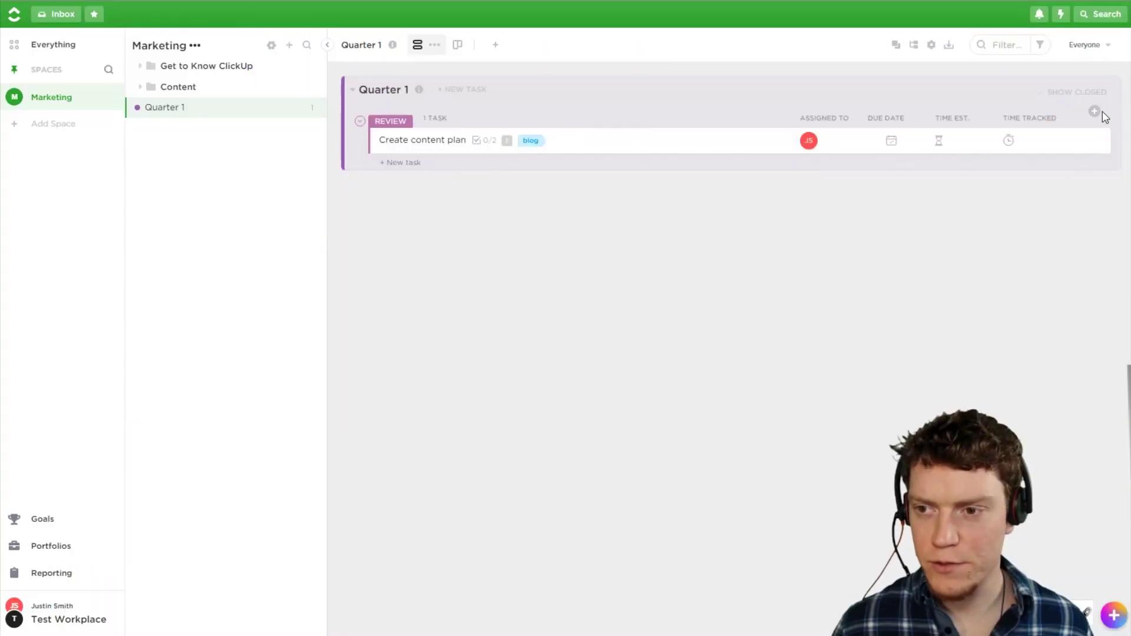
Step: Review the hidden columns and new field types that can be added to the Quarter 1 list
left_click(1094, 111)
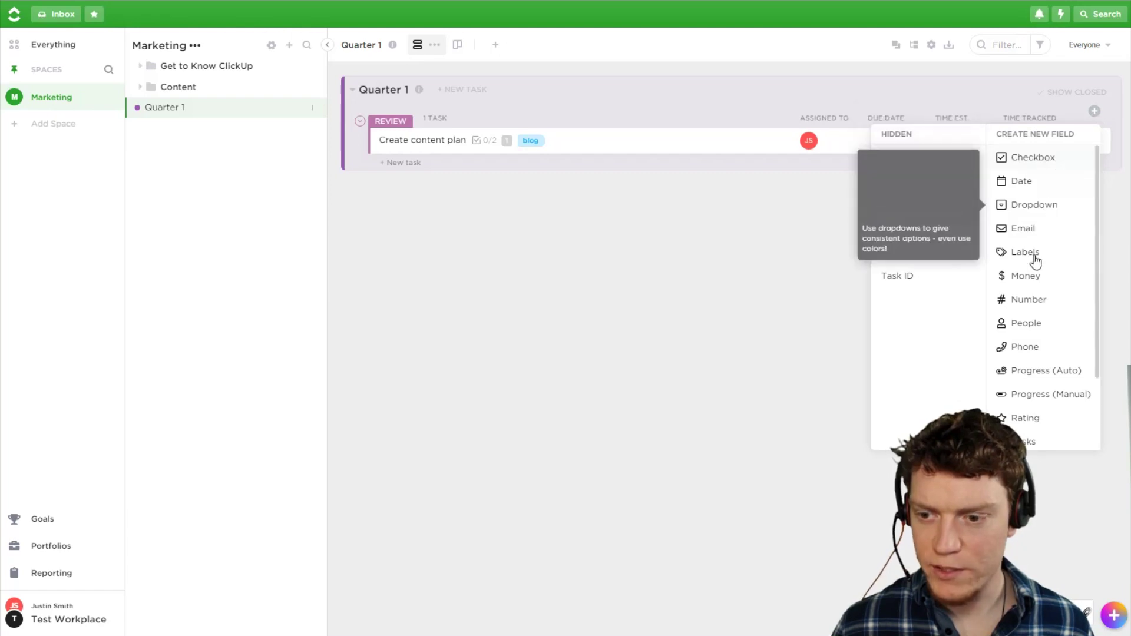
scroll(1035, 260, "down", 2)
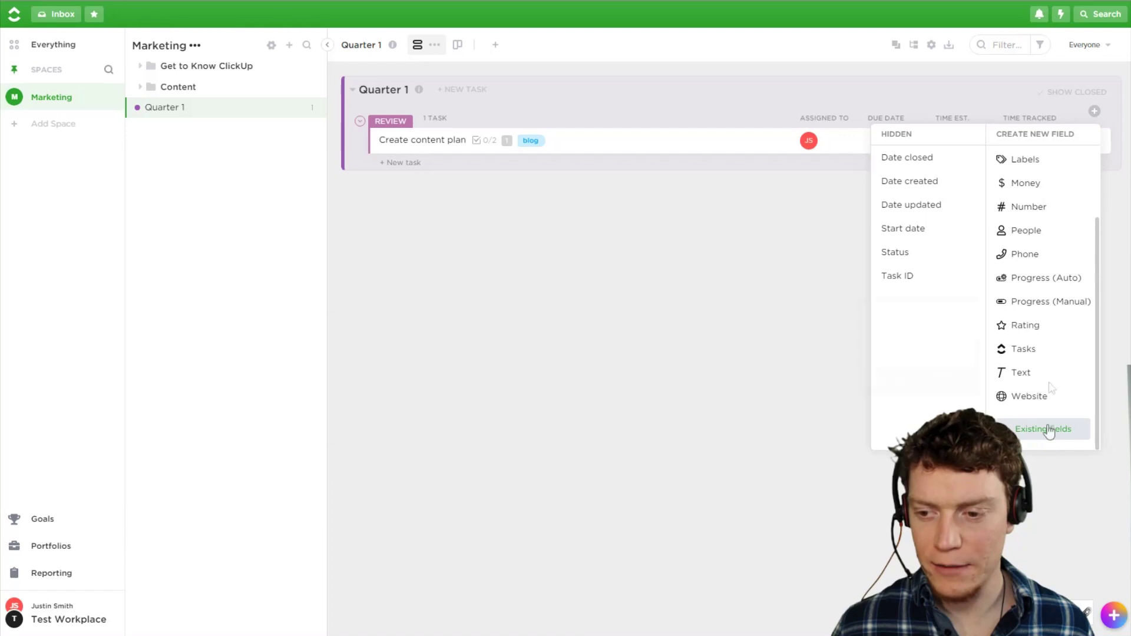
scroll(1056, 359, "up", 3)
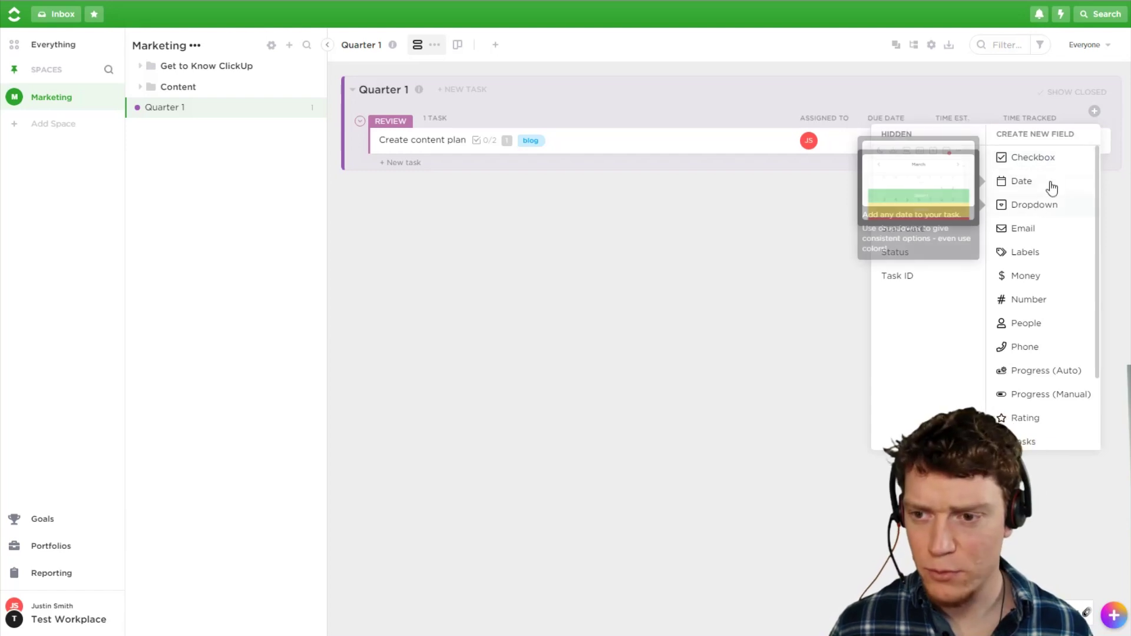
left_click(862, 162)
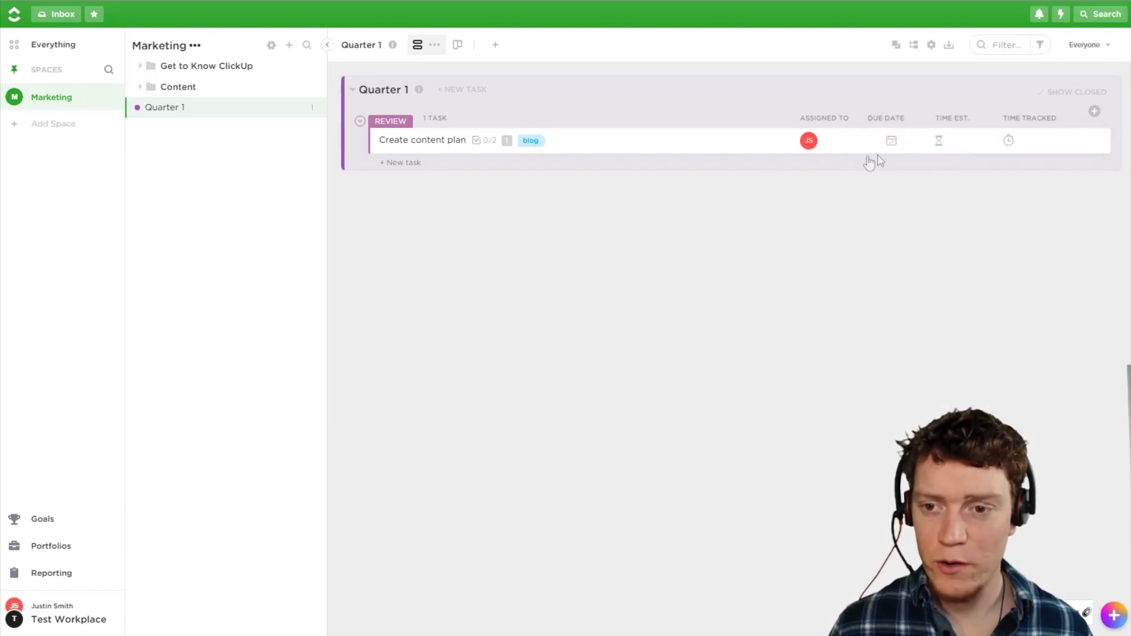
Step: Define a new Labels column named Topic for the Quarter 1 list, with the options CRM, SEO and Building a business
left_click(1095, 112)
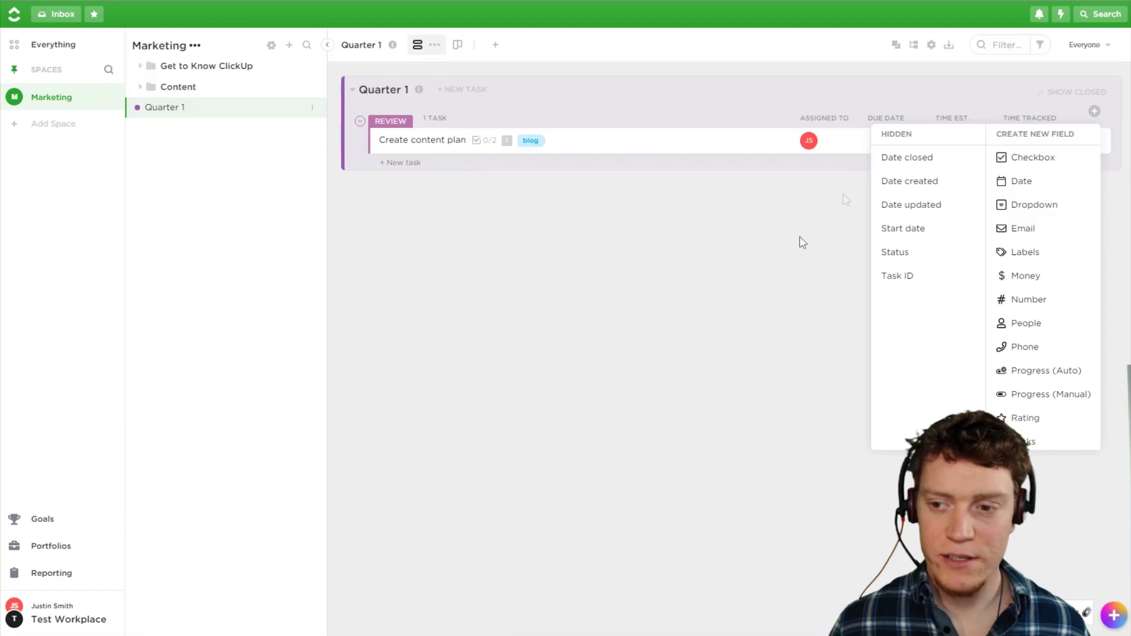
left_click(1030, 258)
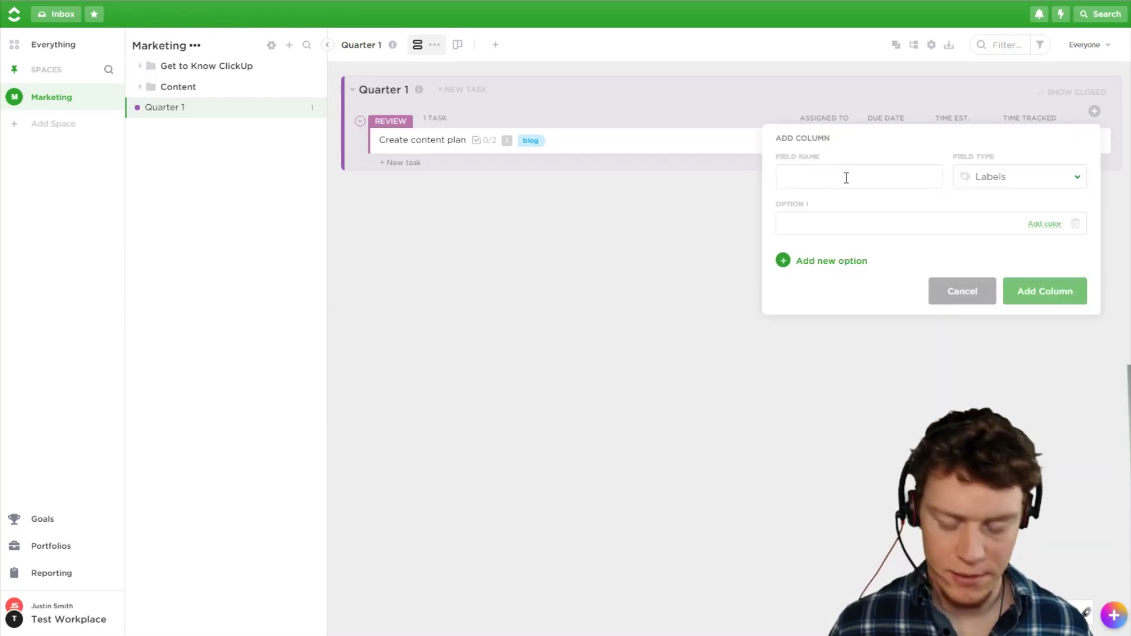
type("TopicCRM")
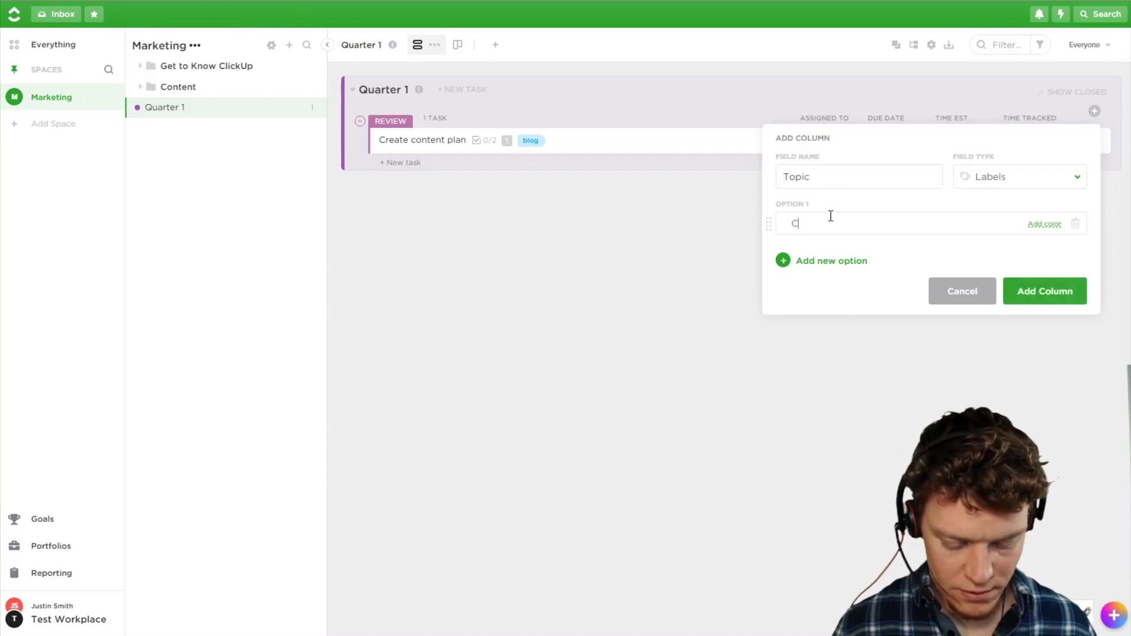
key("Return")
type("SEO")
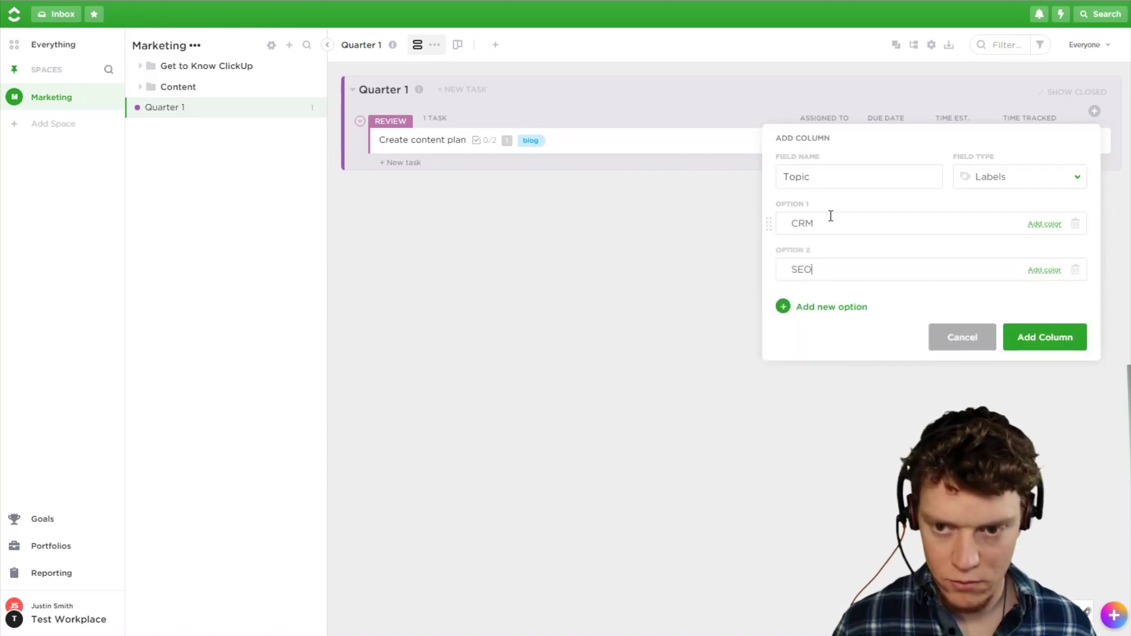
key("Return")
type("Bui")
type("lding a business")
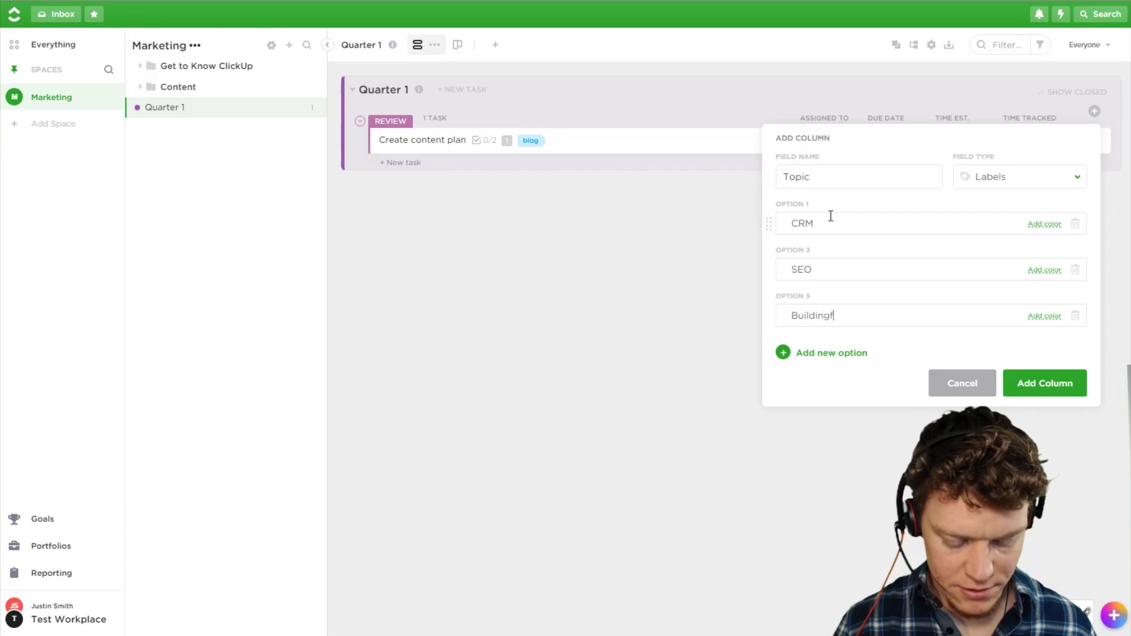
Step: Color the CRM option pink, SEO green and Building a business dark blue, and add the Topic column
left_click(1045, 225)
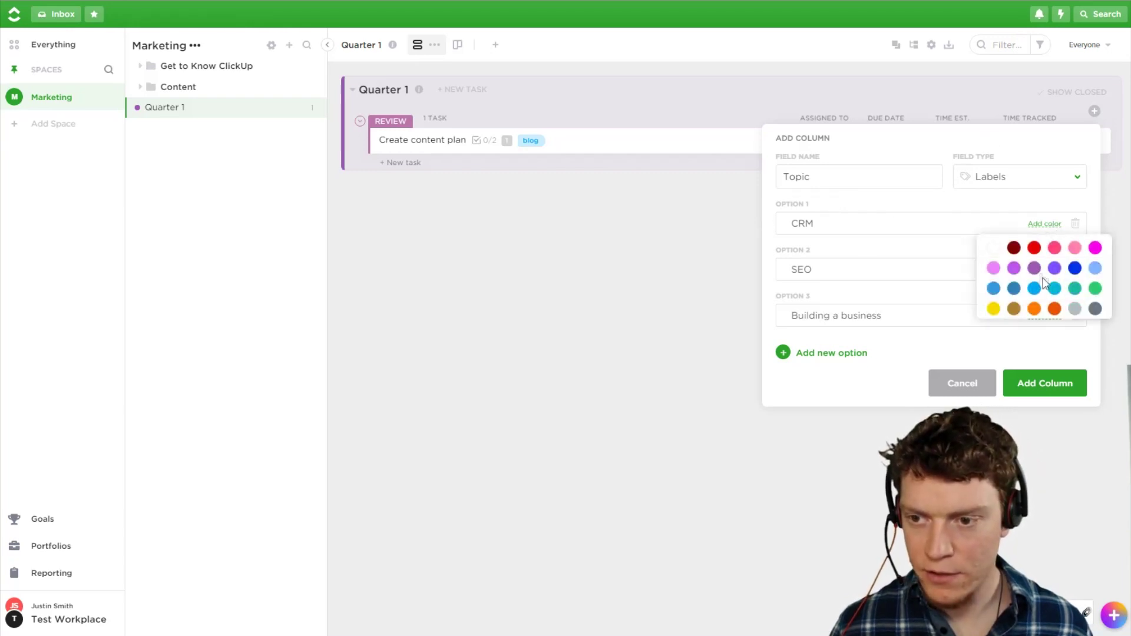
left_click(1056, 263)
left_click(1046, 269)
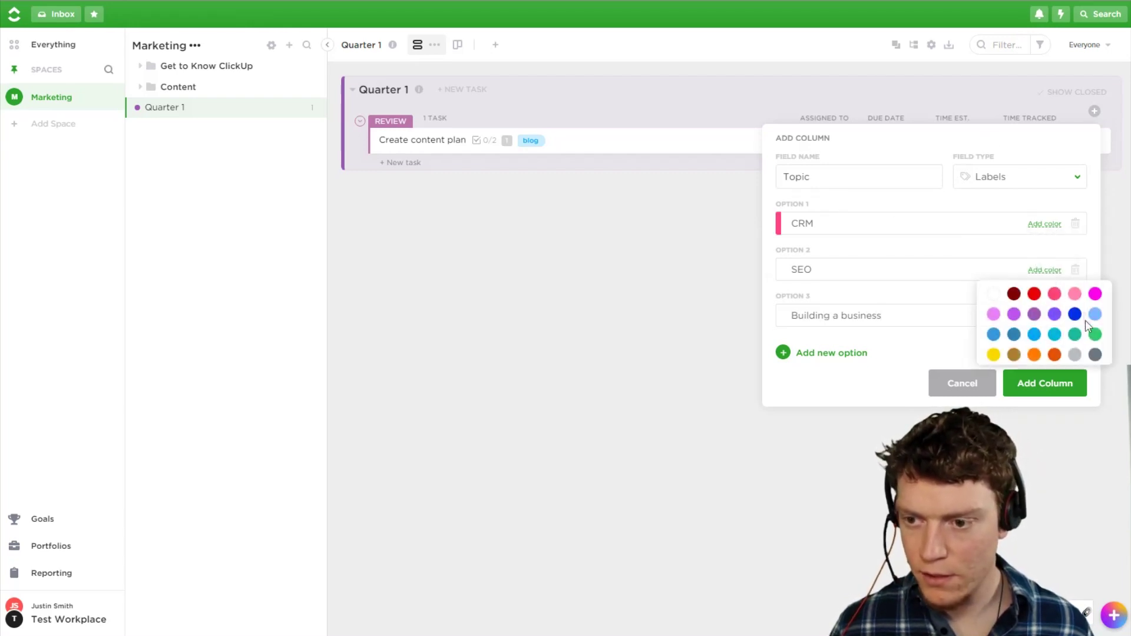
left_click(1091, 343)
left_click(1048, 318)
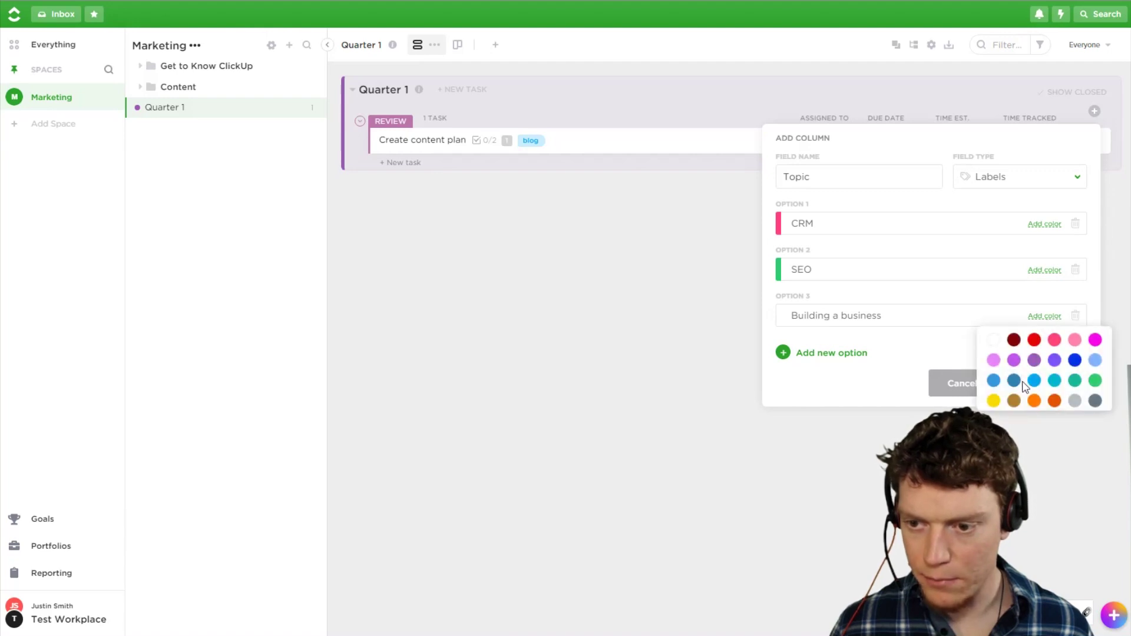
left_click(1014, 381)
left_click(1061, 385)
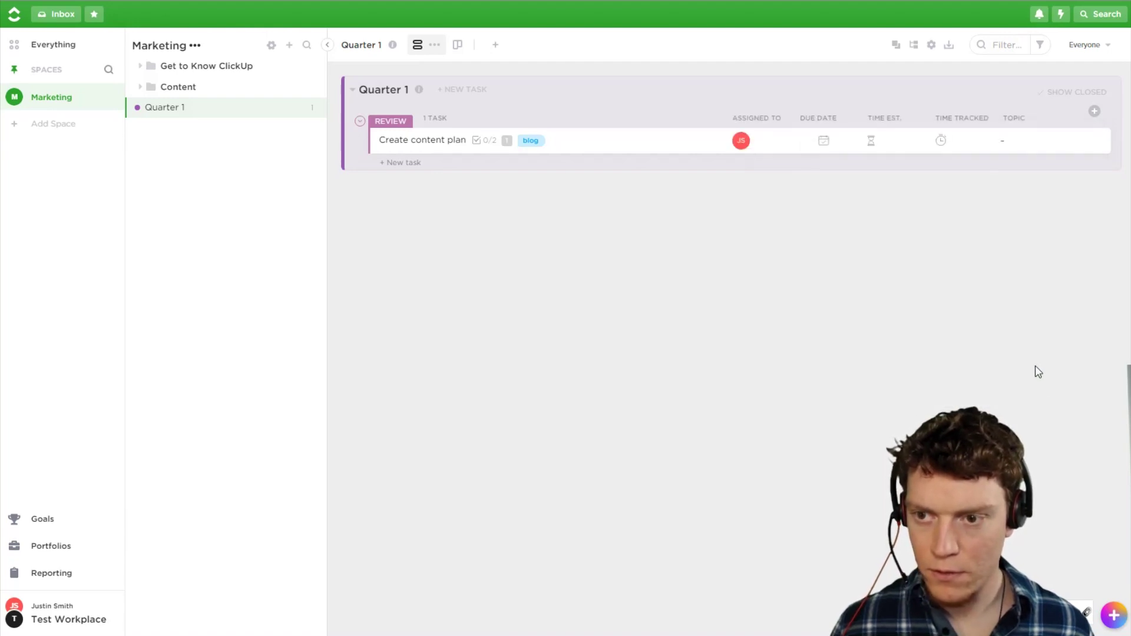
Step: Assign the SEO and Building a business topic labels to the Create content plan task
left_click(1013, 142)
left_click(1025, 195)
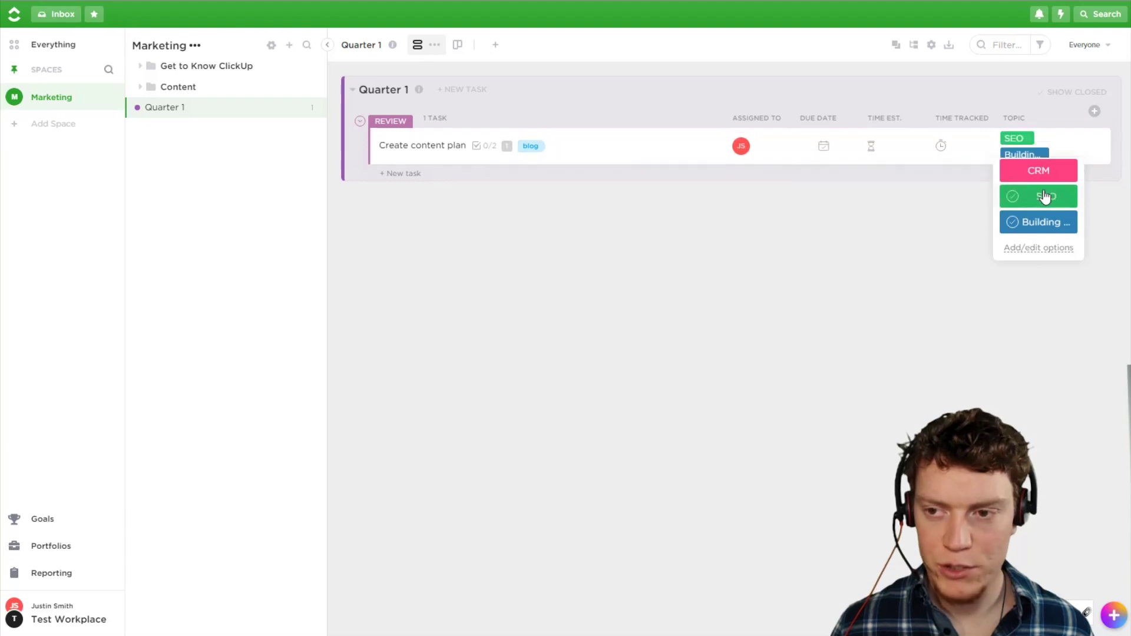
left_click(978, 238)
Step: Add a Progress (Auto) column named Progress that tracks subtasks, checklists and assigned comments, and check the Create content plan task's progress
left_click(1094, 111)
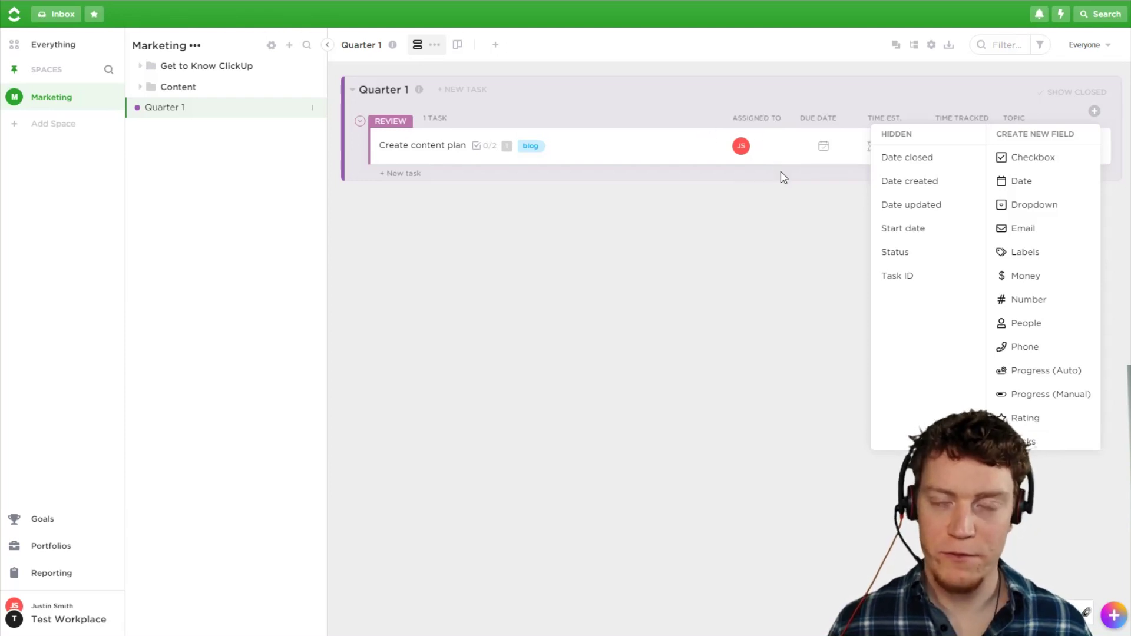
left_click(1052, 375)
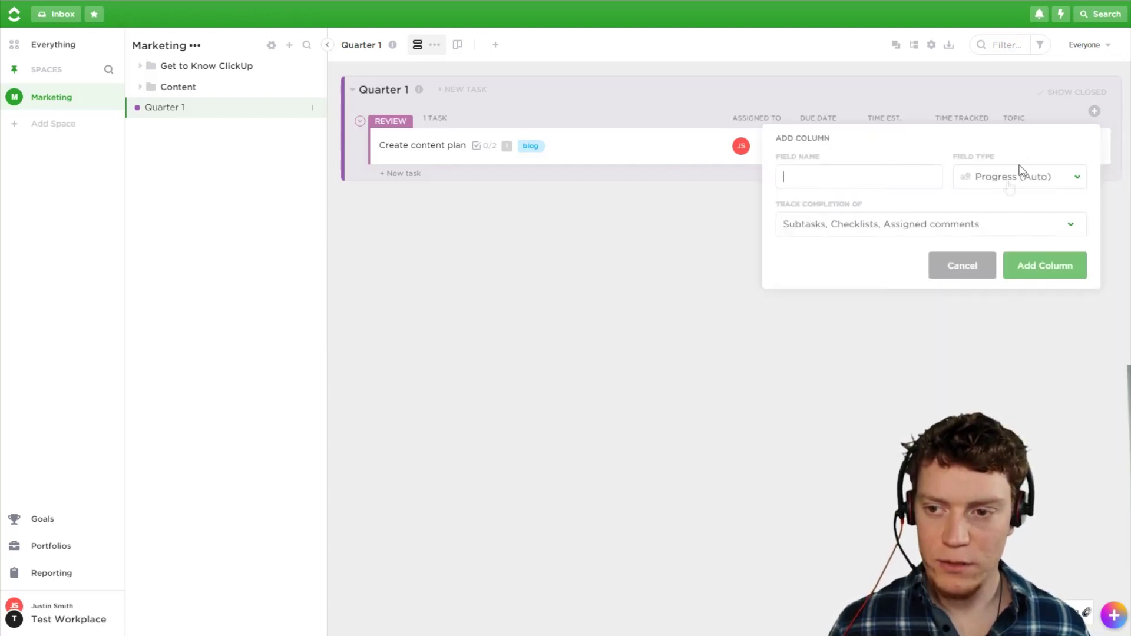
type("Progress")
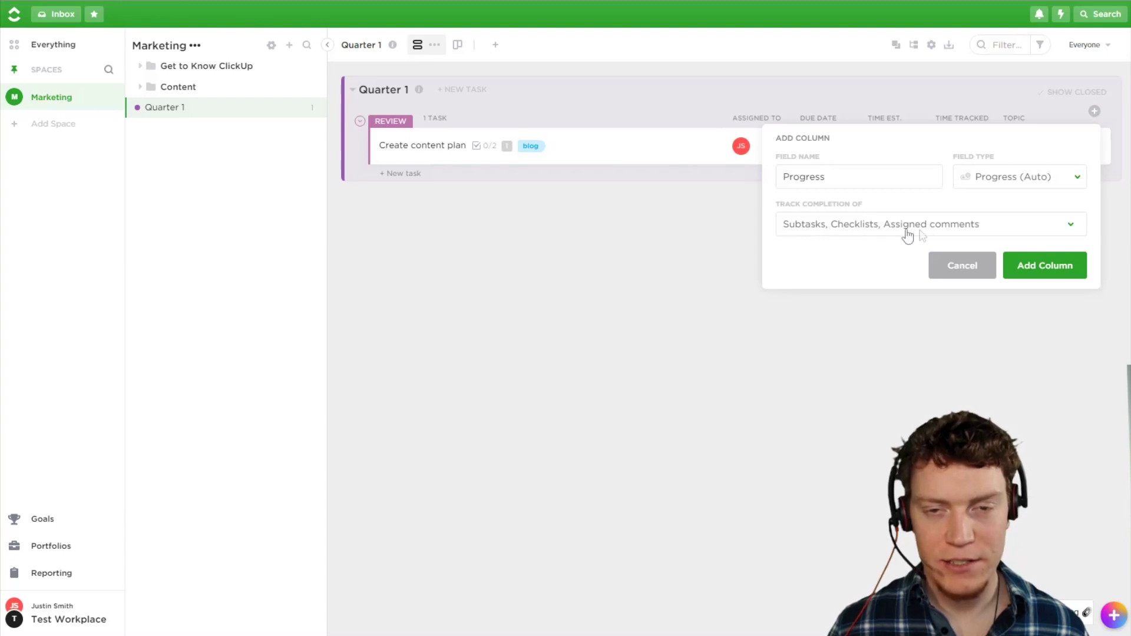
left_click(1042, 264)
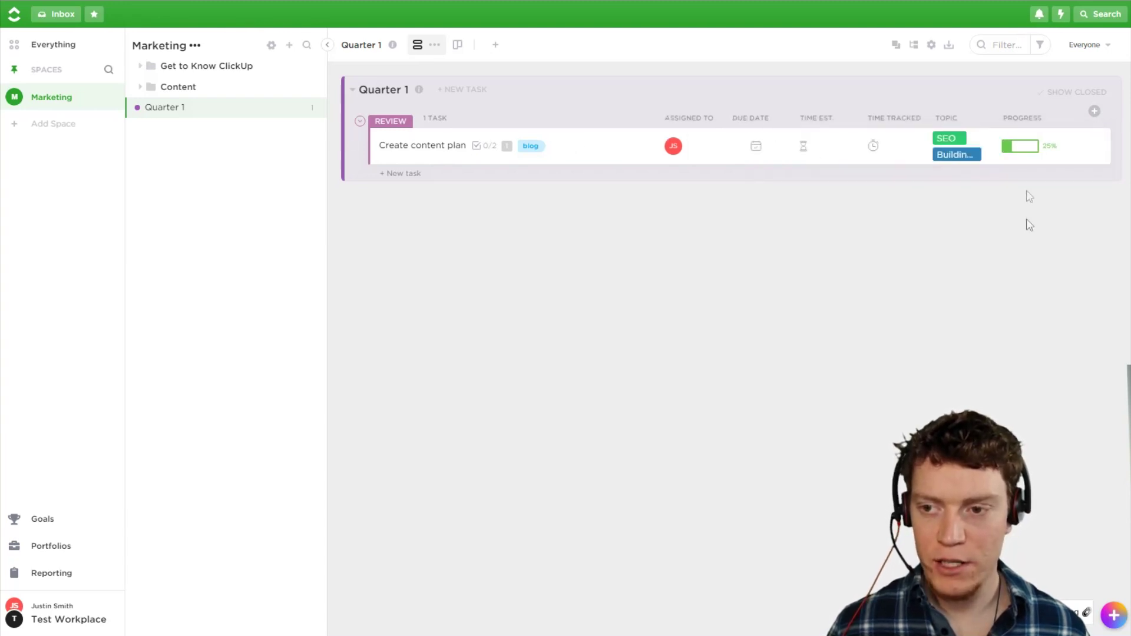
mouse_move(1028, 155)
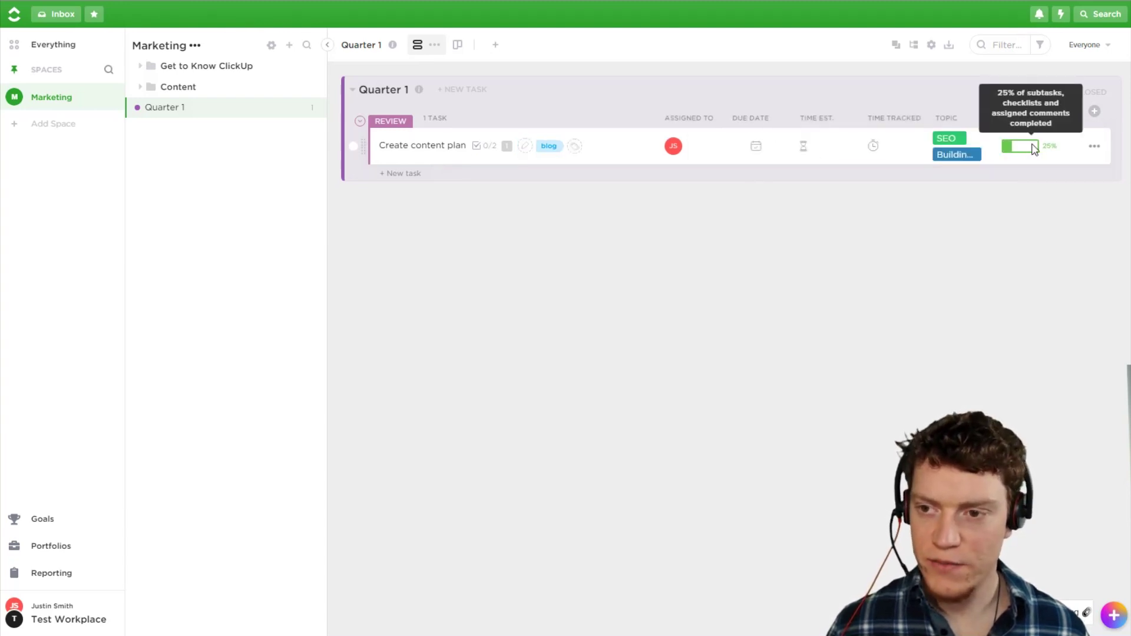
left_click(426, 150)
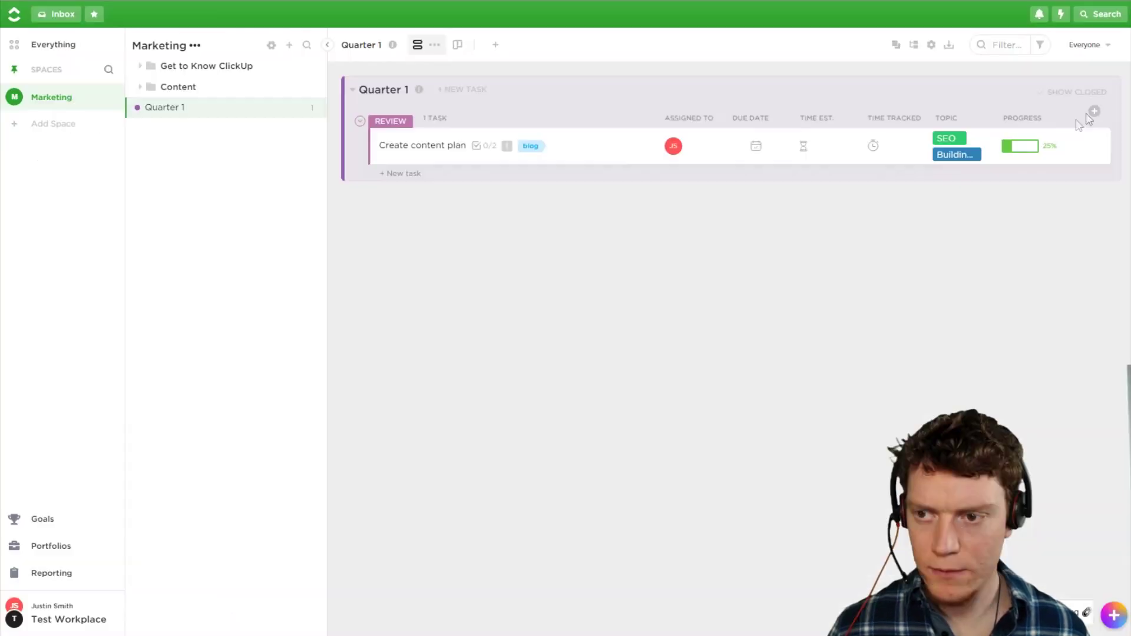
Step: Add a Progress (Manual) column named Man Progress ranging from 0 to 100, and set the Create content plan task's value to 55
left_click(1093, 112)
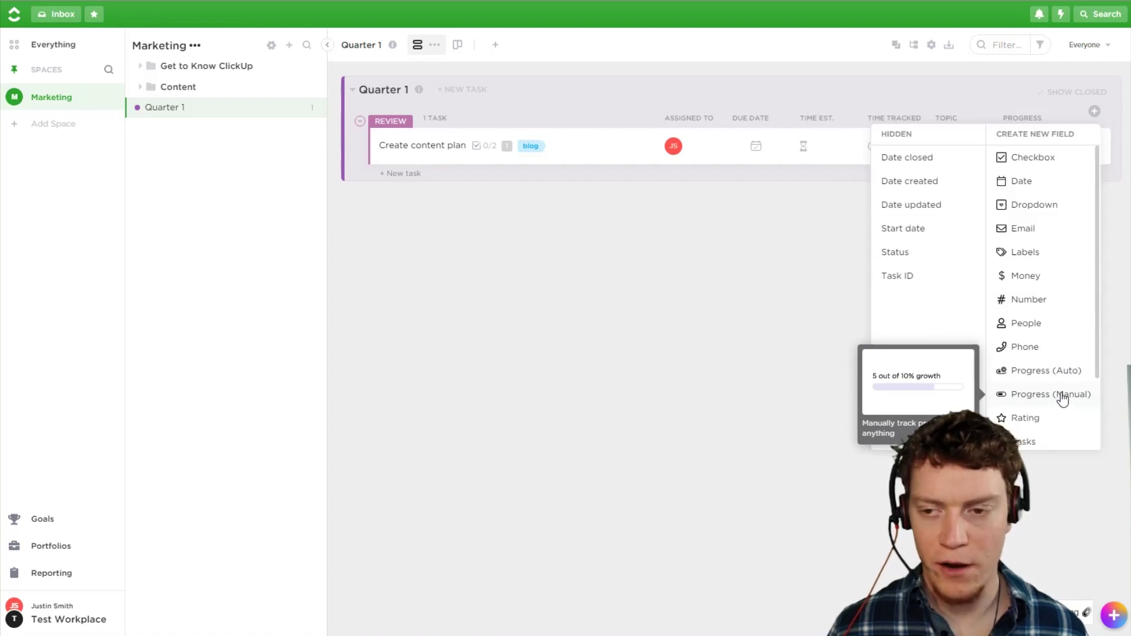
left_click(1063, 398)
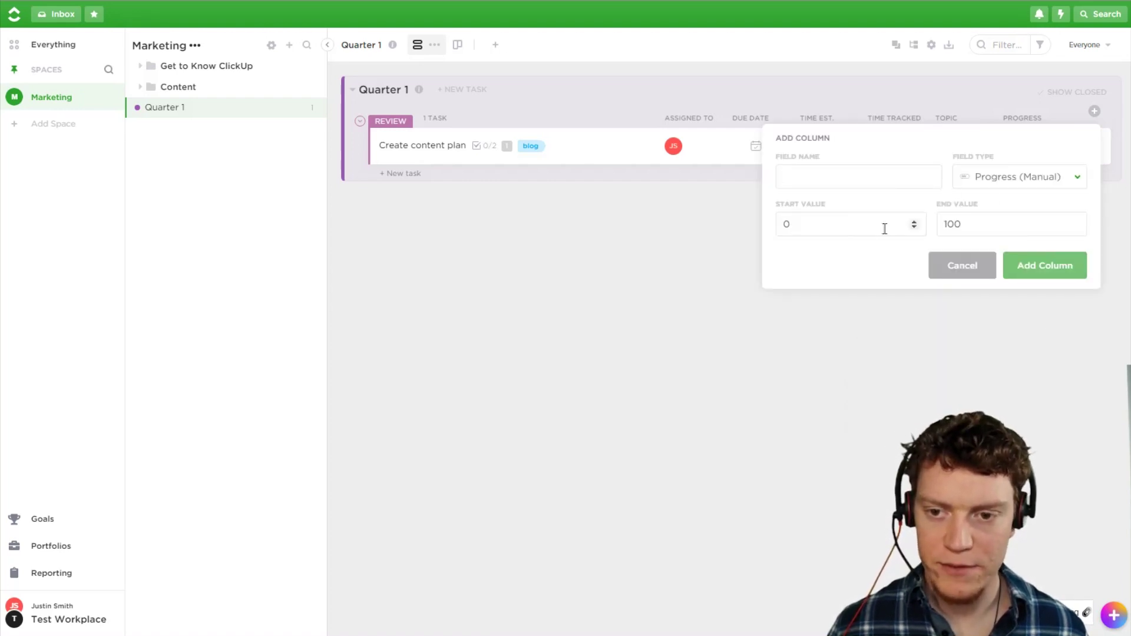
type("Man Progress")
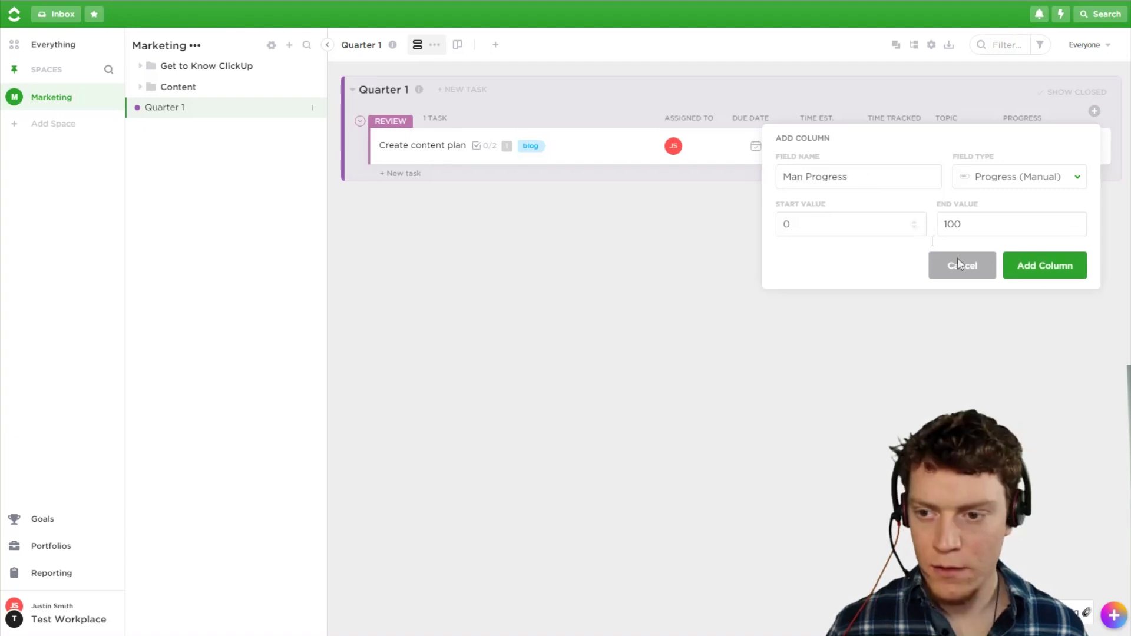
left_click(1052, 274)
left_click_drag(1027, 154, 1073, 155)
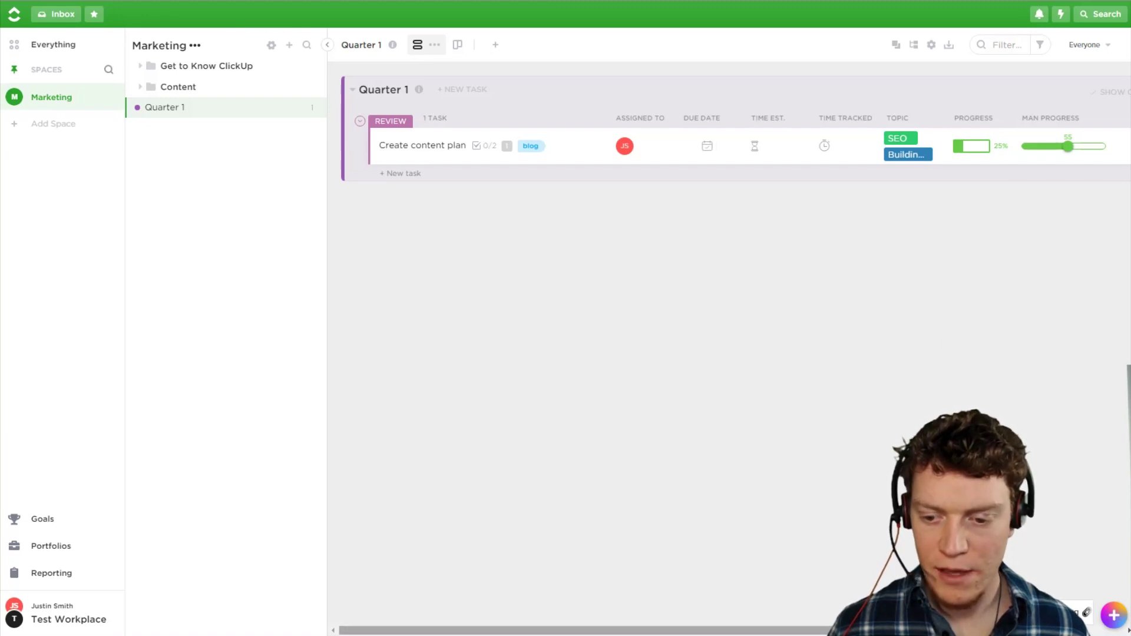
Step: Narrow the Quarter 1 list's columns so that they all fit in the view
scroll(719, 148, "right", 2)
scroll(833, 578, "left", 2)
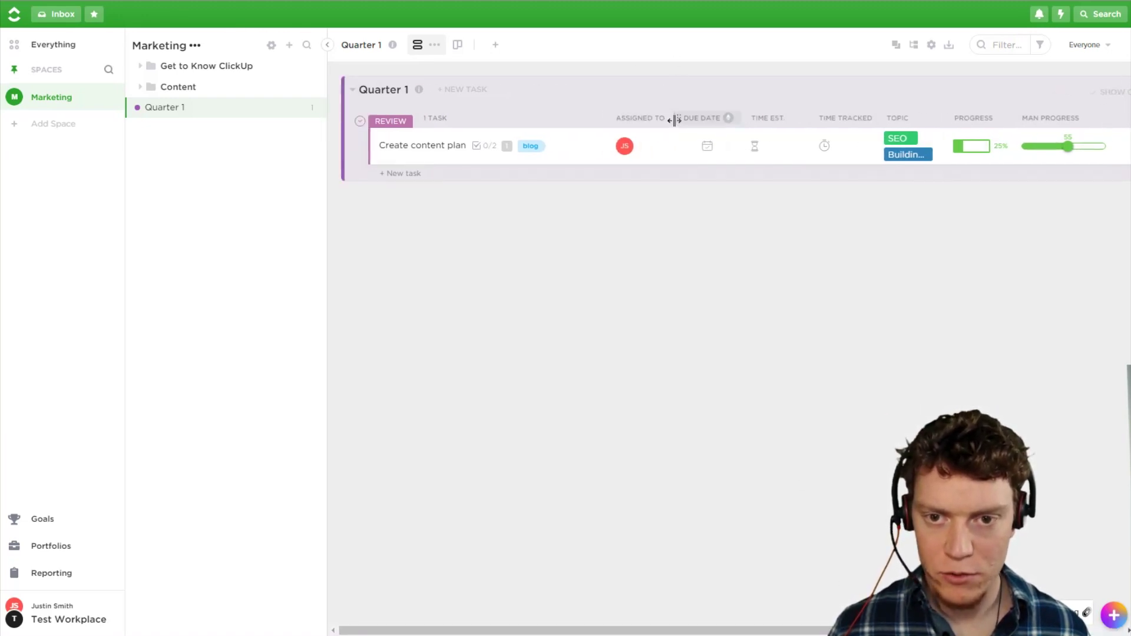
left_click_drag(675, 118, 670, 118)
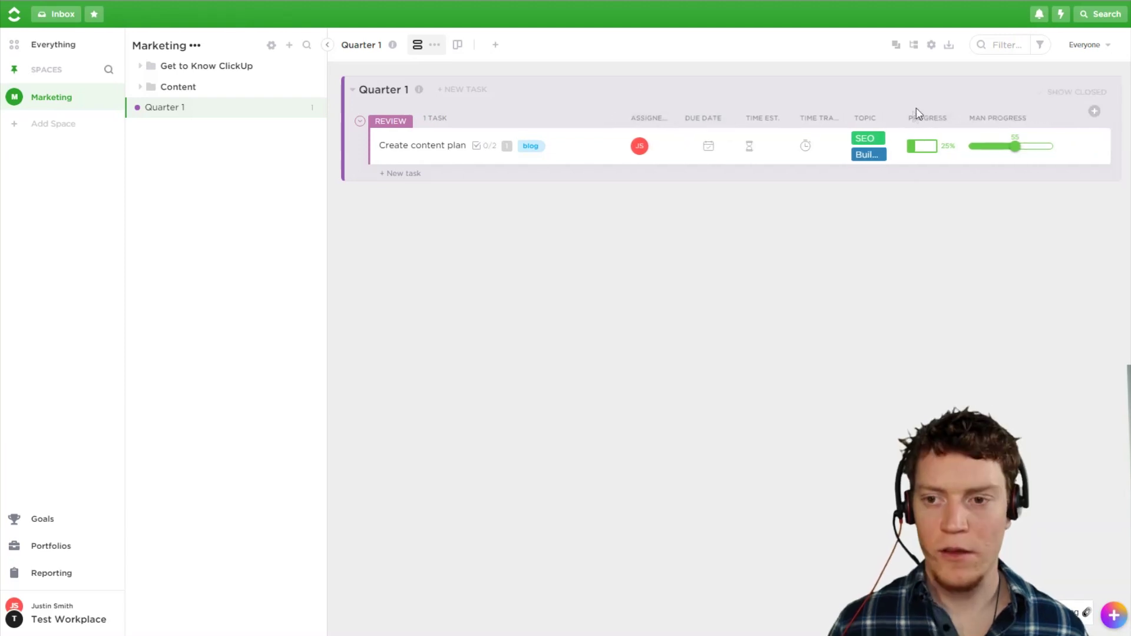
left_click_drag(881, 110, 981, 140)
Step: Add a Rating column named Effort with the flexed-arm emoji and a maximum of 4, and rate the Create content plan task 4
left_click(1095, 111)
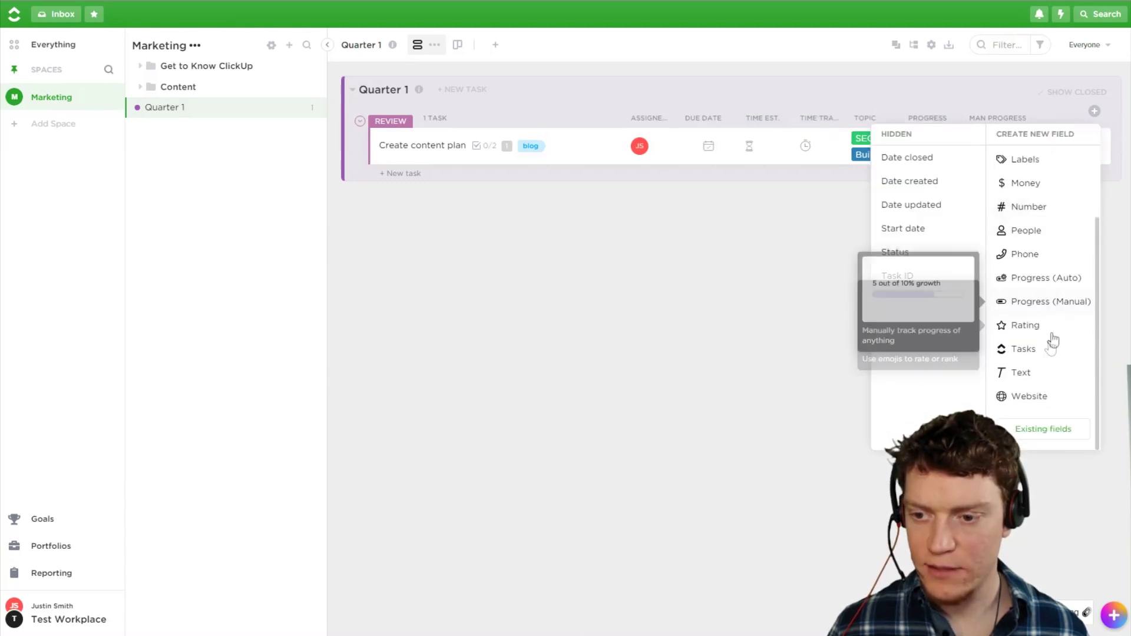
left_click(1055, 333)
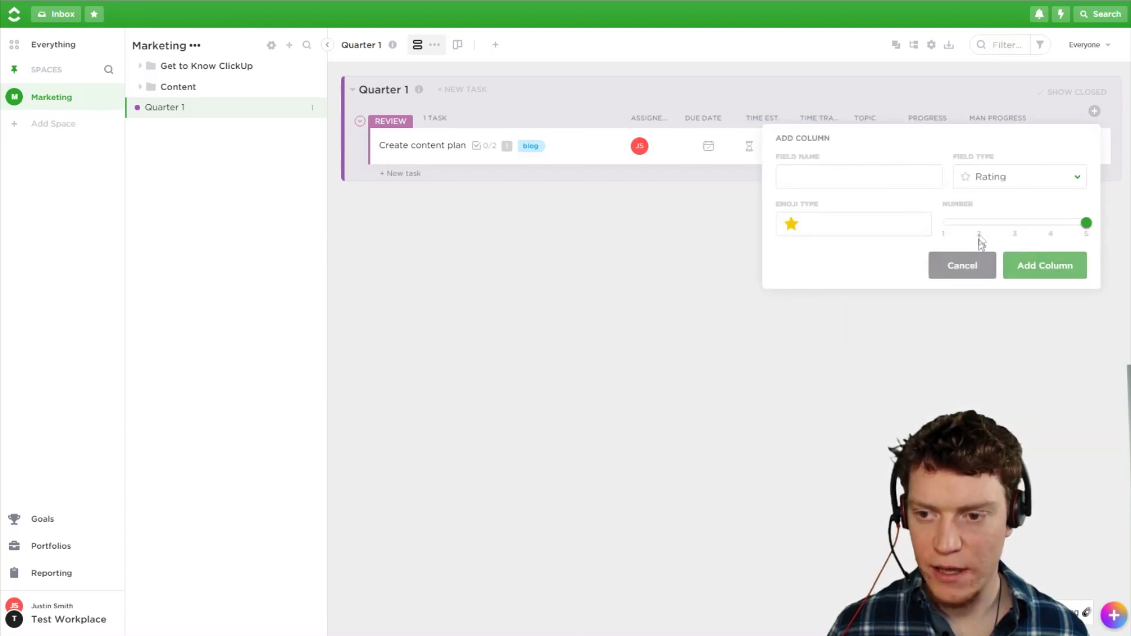
mouse_move(1086, 224)
left_mouse_down()
mouse_move(947, 235)
mouse_move(1060, 240)
mouse_move(1017, 232)
mouse_move(1065, 237)
mouse_move(1095, 224)
left_mouse_up()
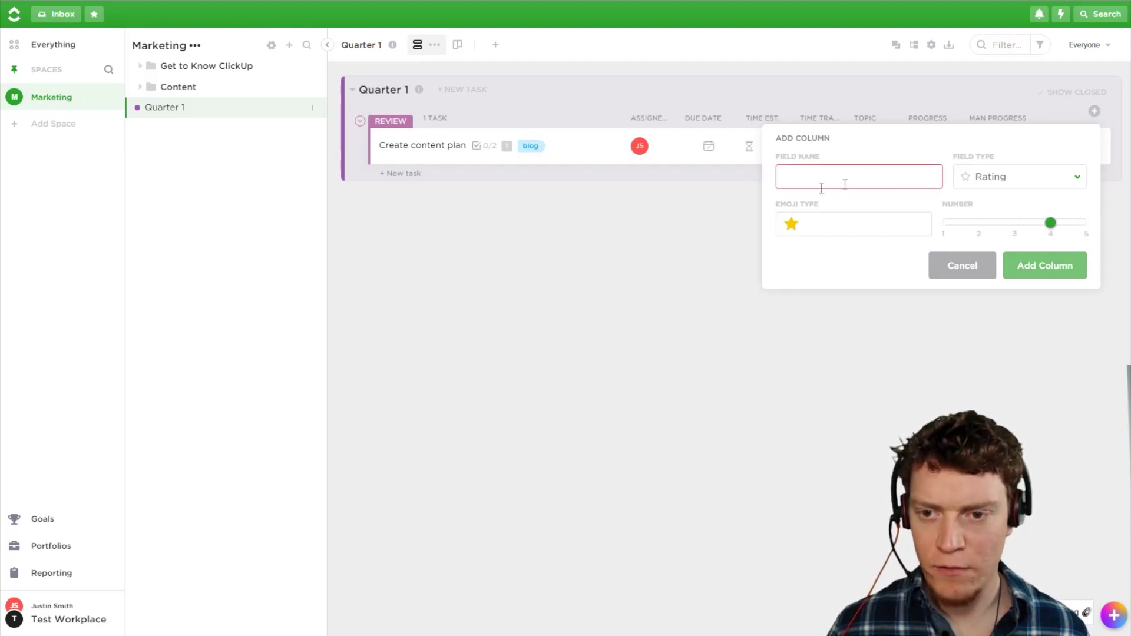
left_click(846, 234)
scroll(872, 312, "down", 3)
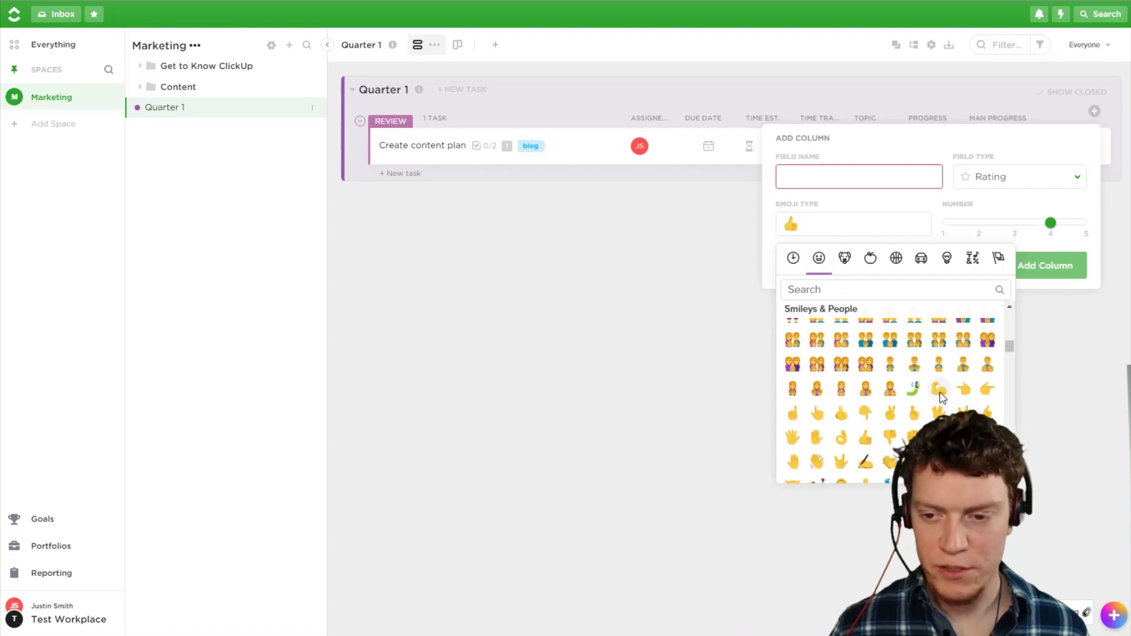
left_click(939, 390)
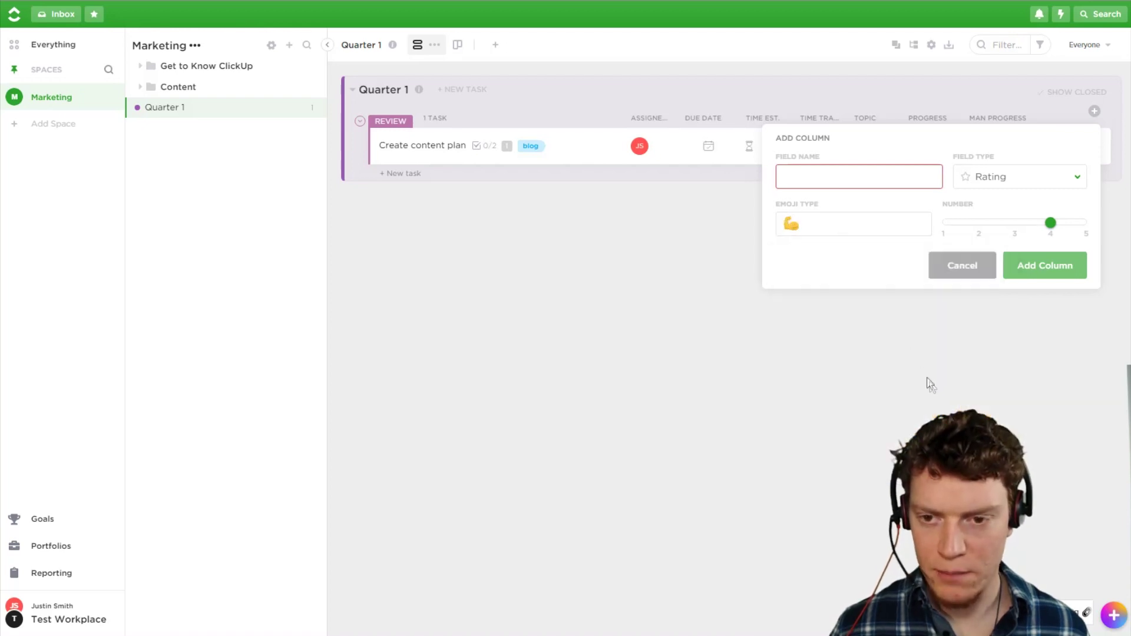
type("Effort")
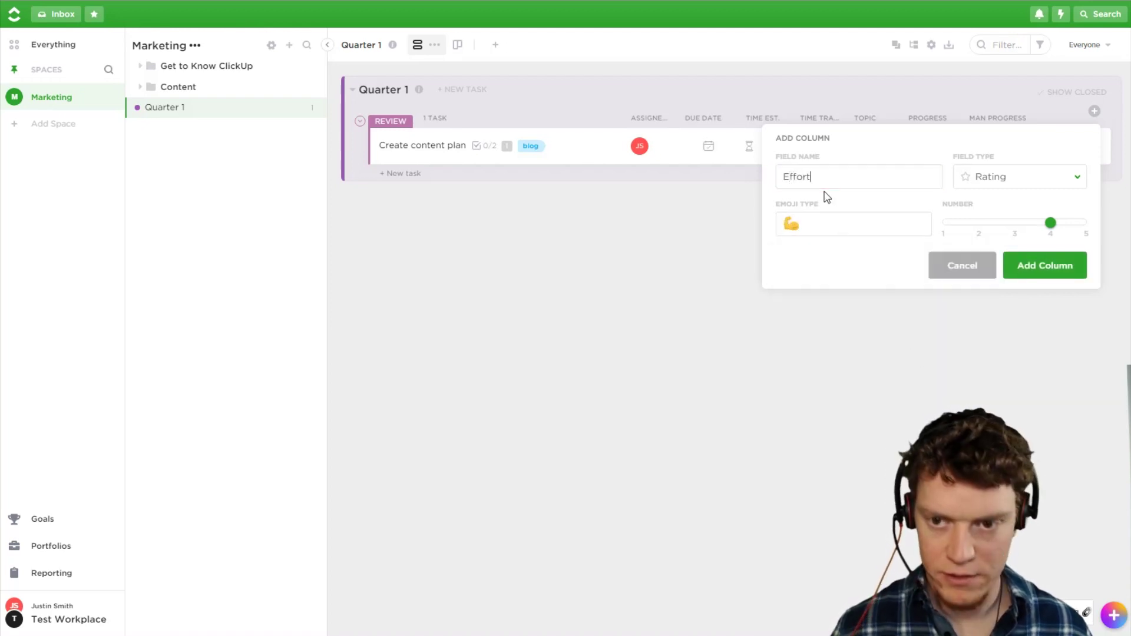
left_click(1060, 272)
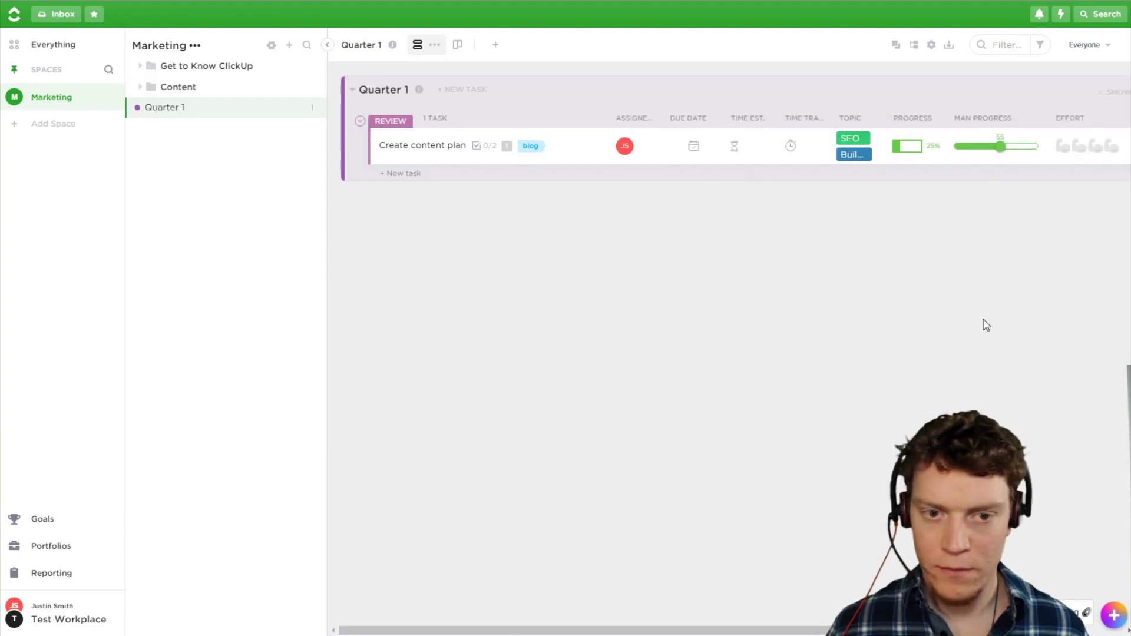
left_click(1114, 148)
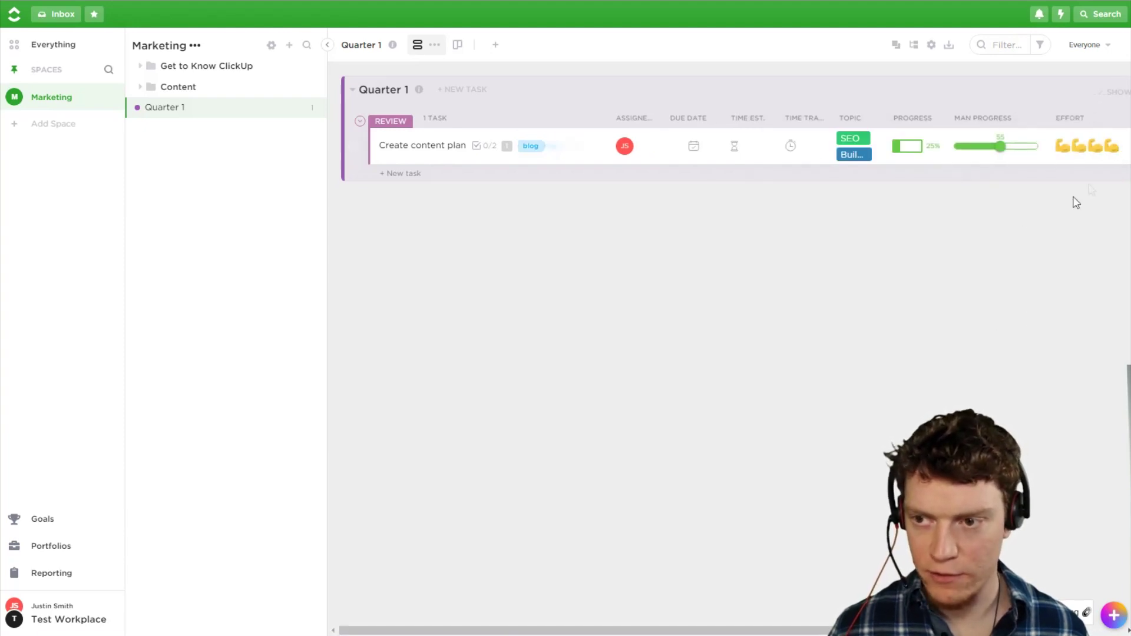
Step: Hide the Man Progress and Progress columns in the Quarter 1 list
left_click(987, 120)
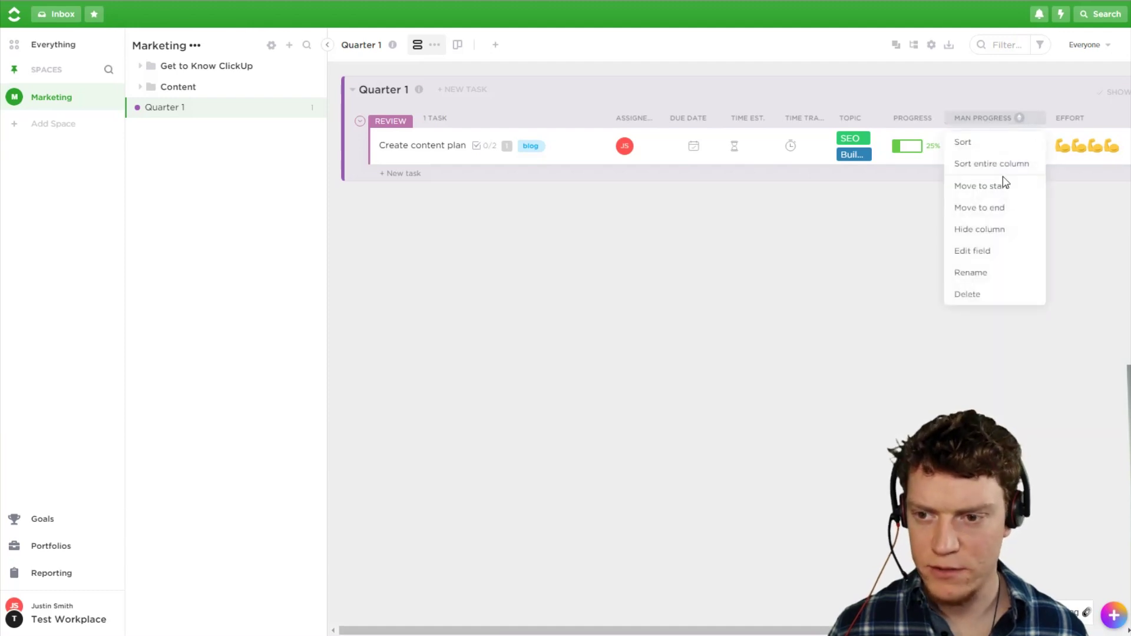
left_click(1000, 233)
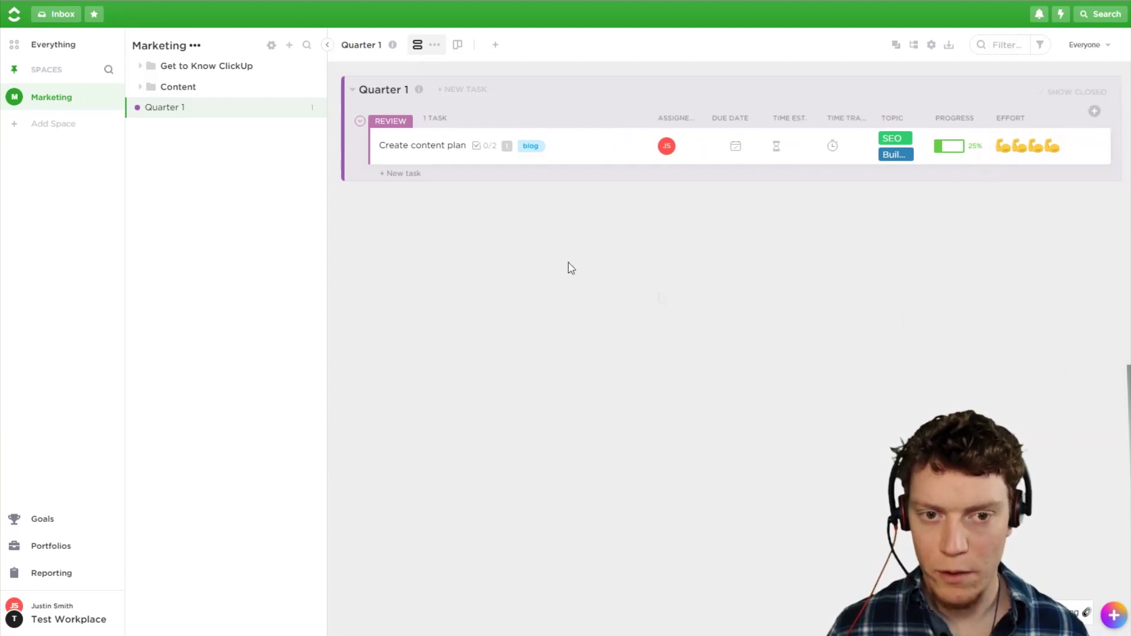
left_click(979, 118)
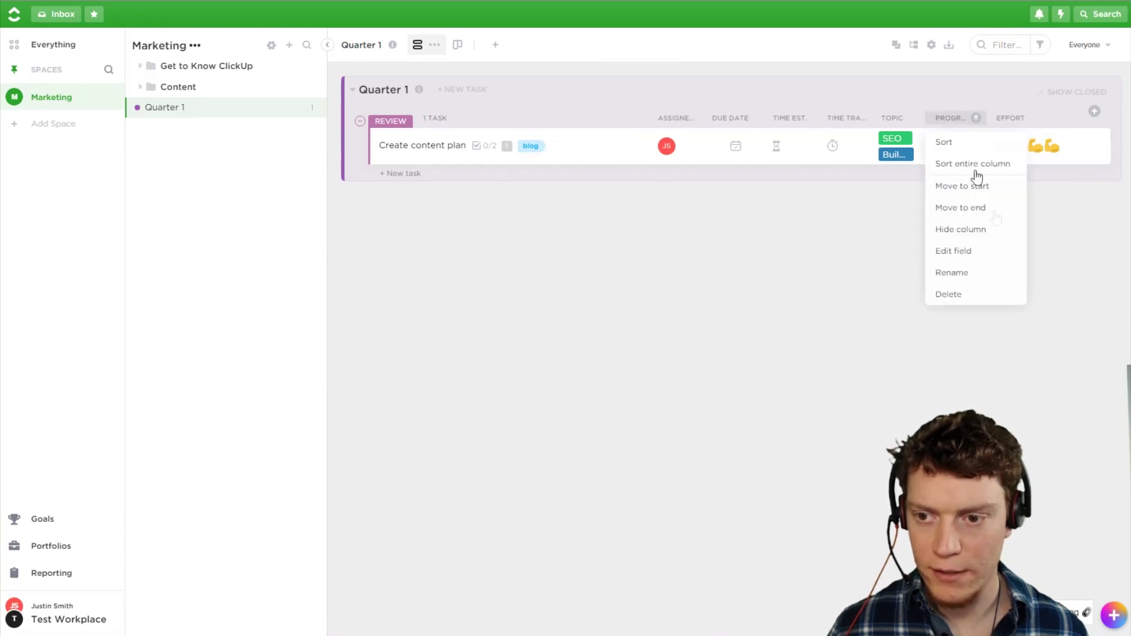
left_click(977, 234)
left_click(1095, 114)
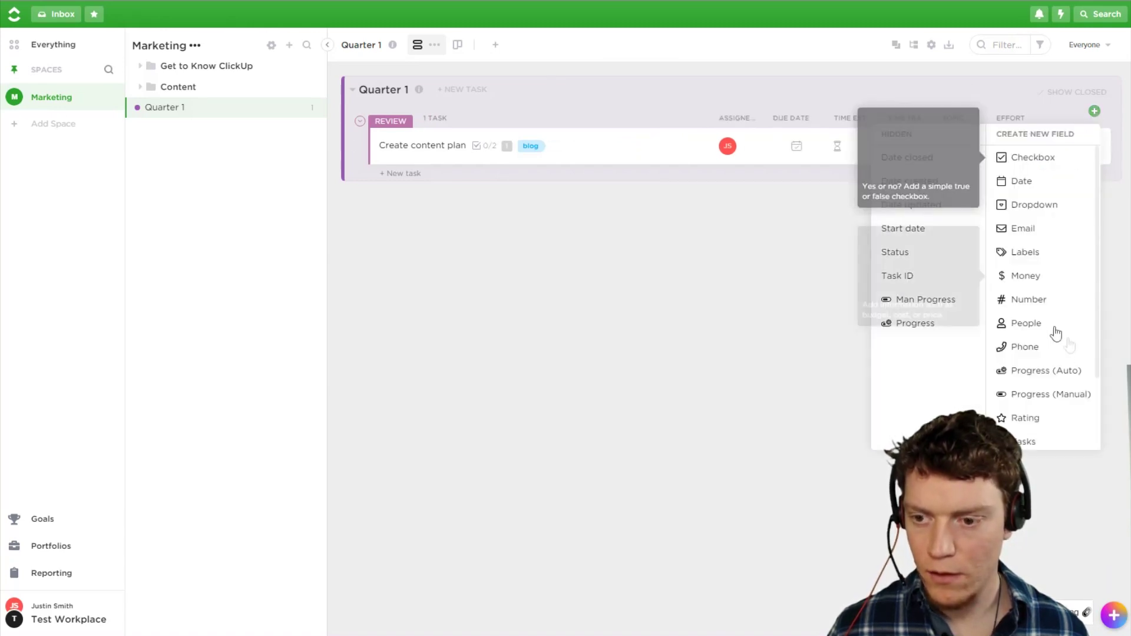
scroll(1058, 342, "down", 3)
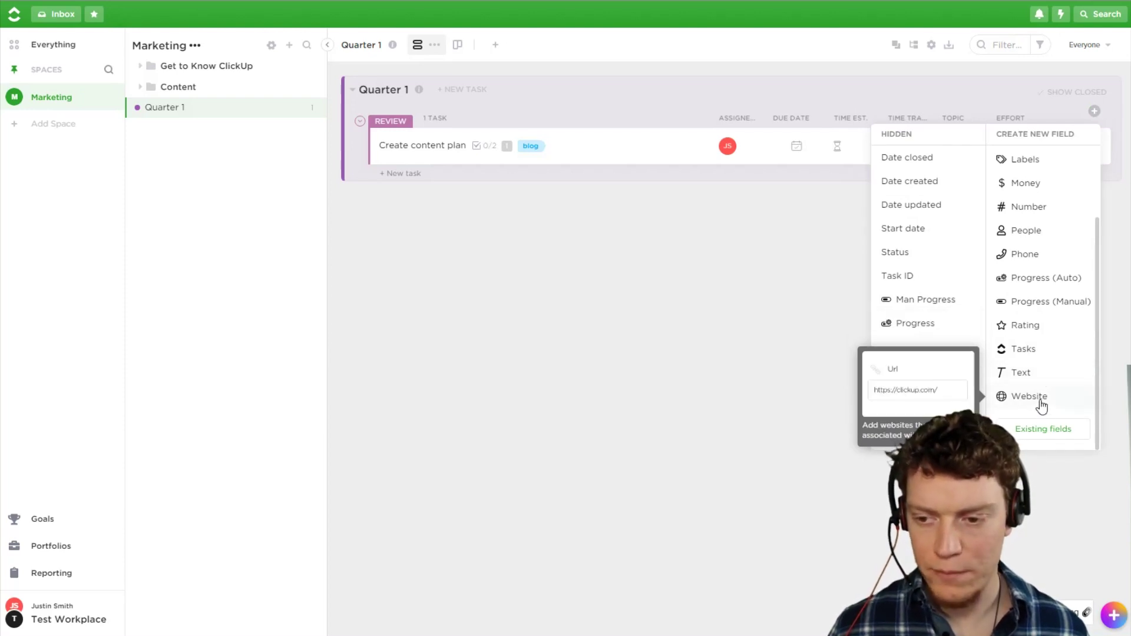
left_click(748, 296)
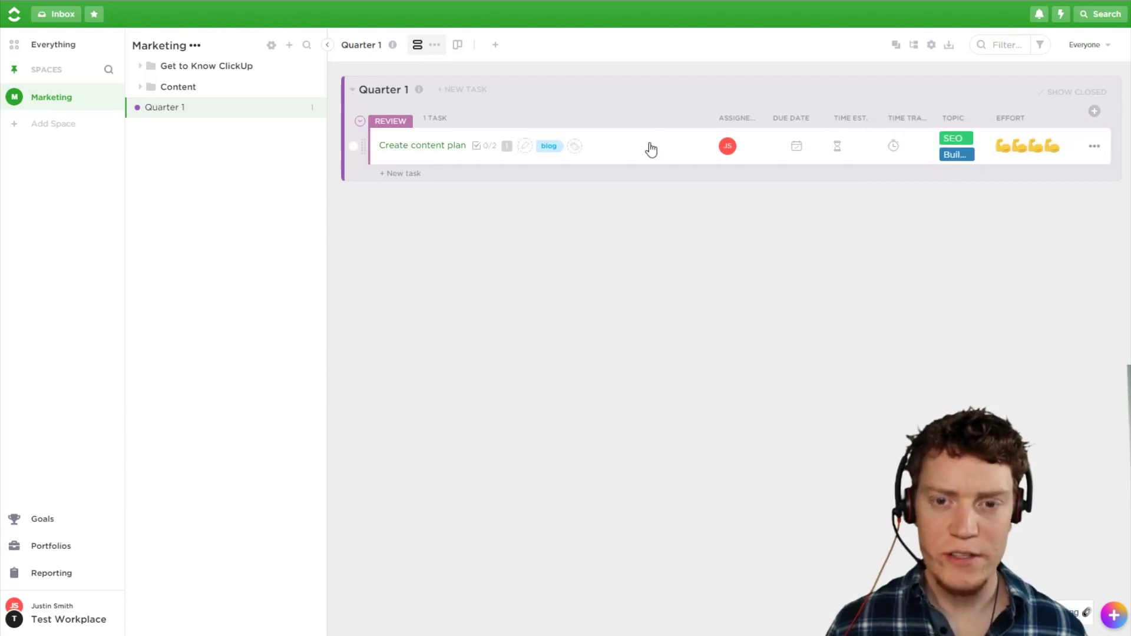
Step: In the Create content plan task's details, set Man Progress to 29 and Effort to 3, and close the task
left_click(651, 149)
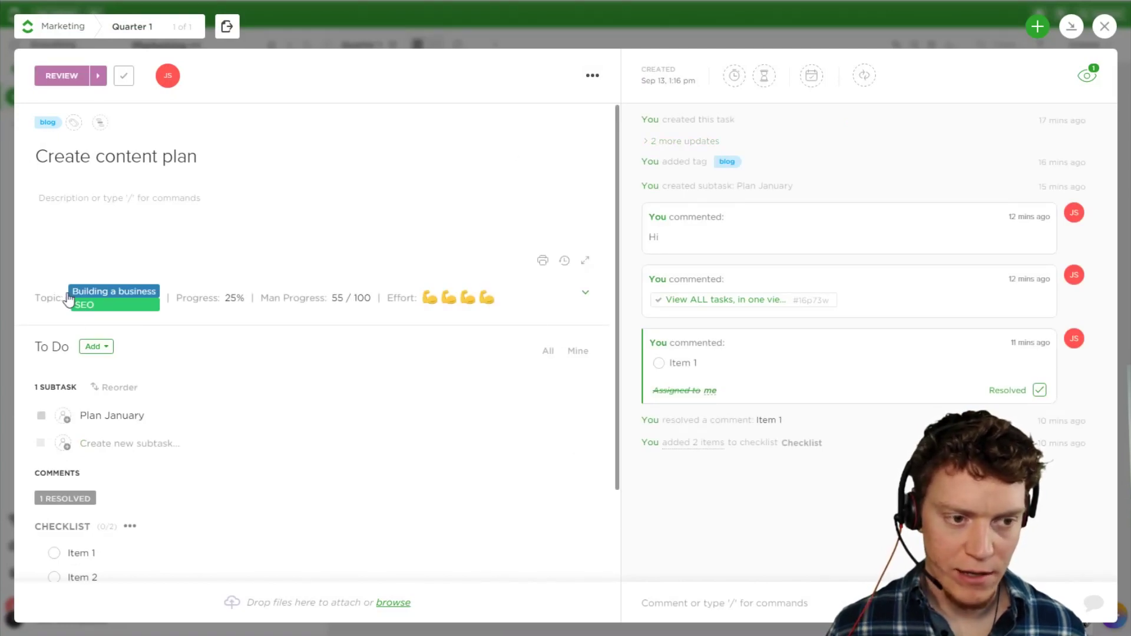
left_click(274, 305)
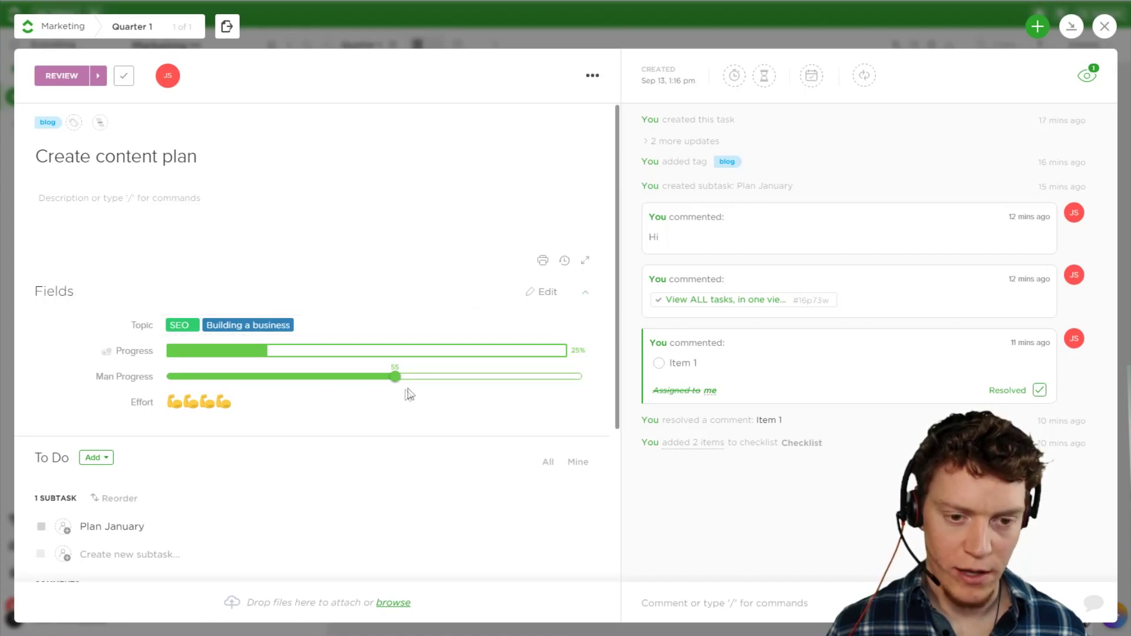
left_click_drag(398, 378, 288, 376)
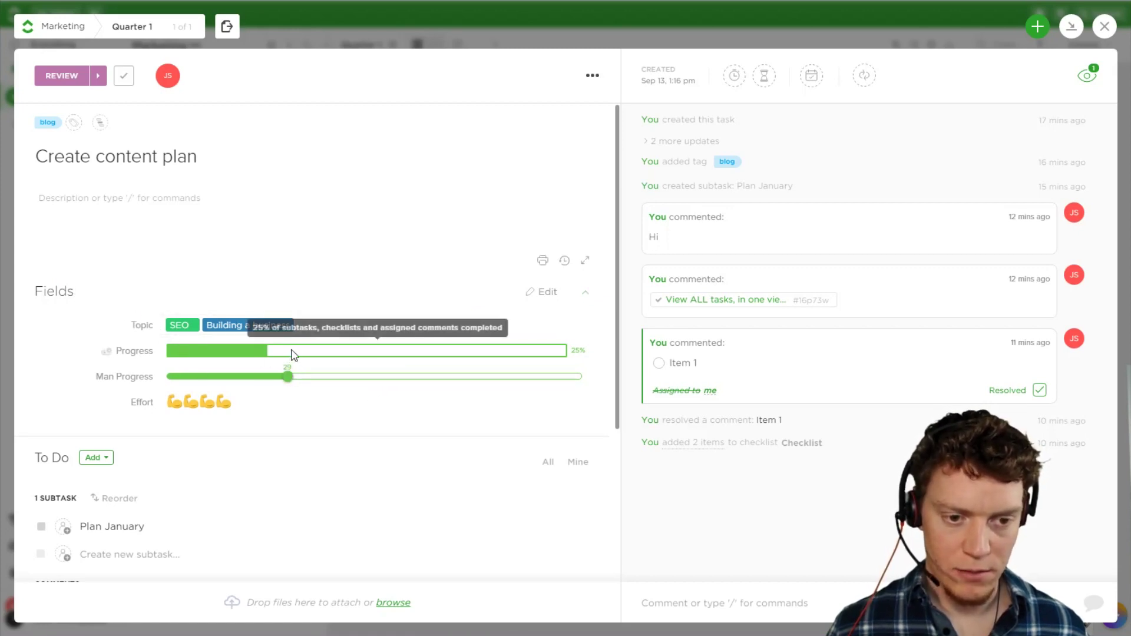
left_click(209, 409)
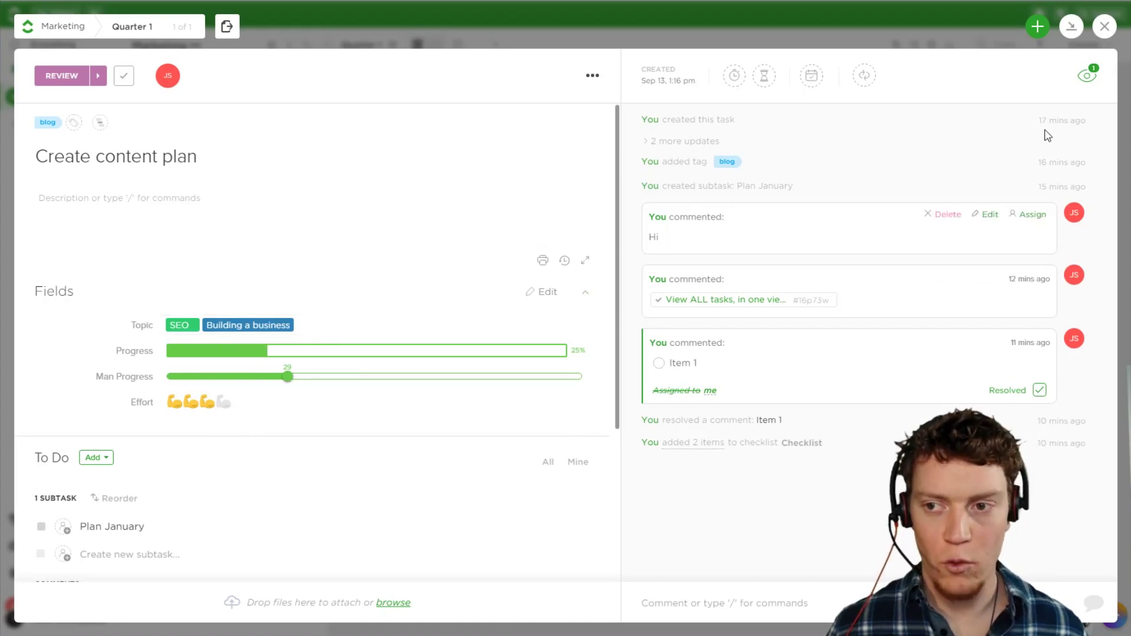
left_click(1105, 26)
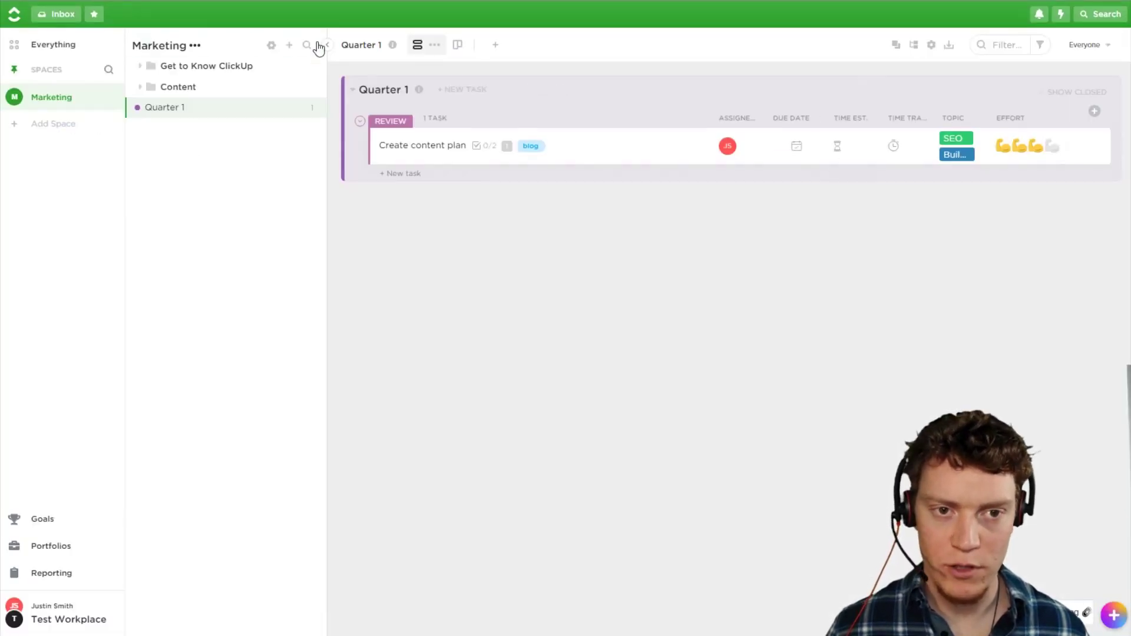
Step: Hide the Effort, Topic, time tracked and time estimate columns in the Quarter 1 list
left_click(1014, 121)
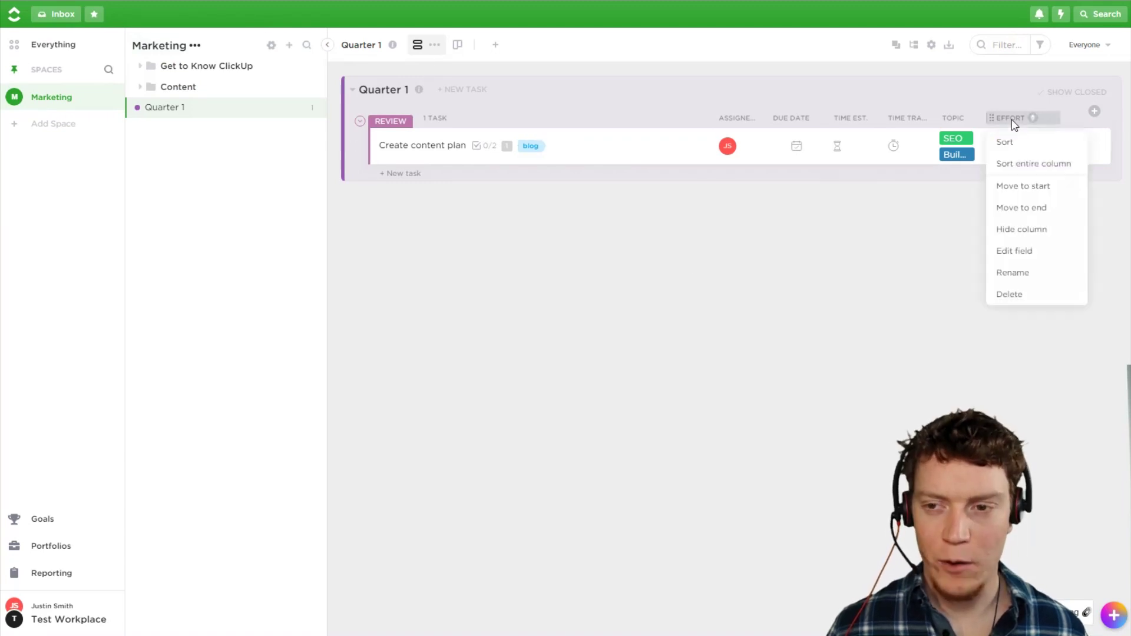
left_click(1033, 235)
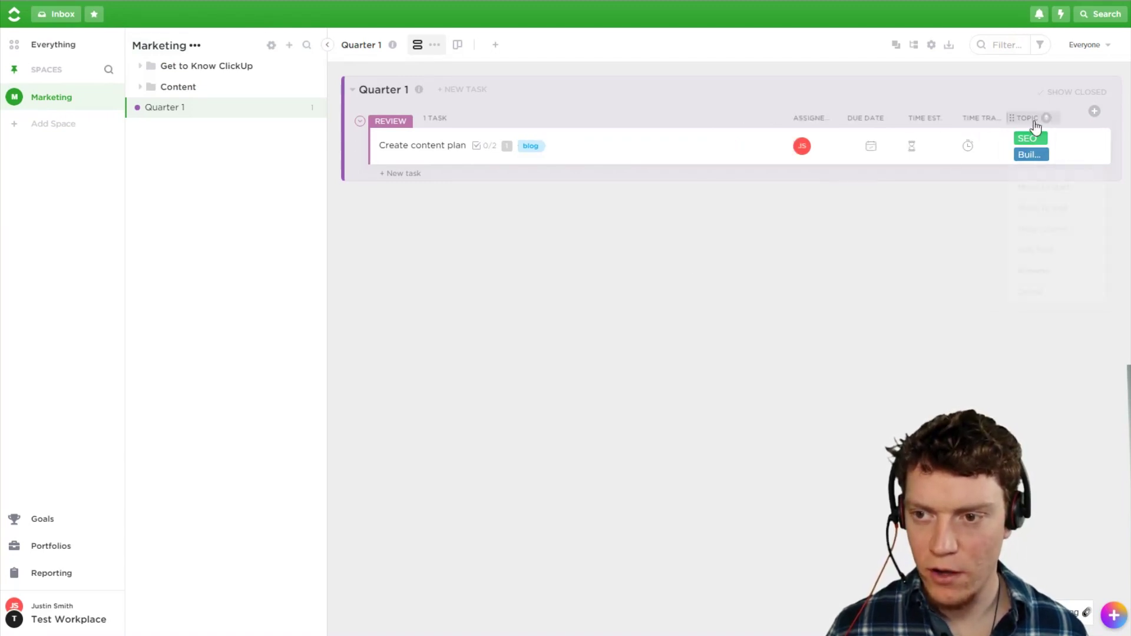
left_click(1042, 235)
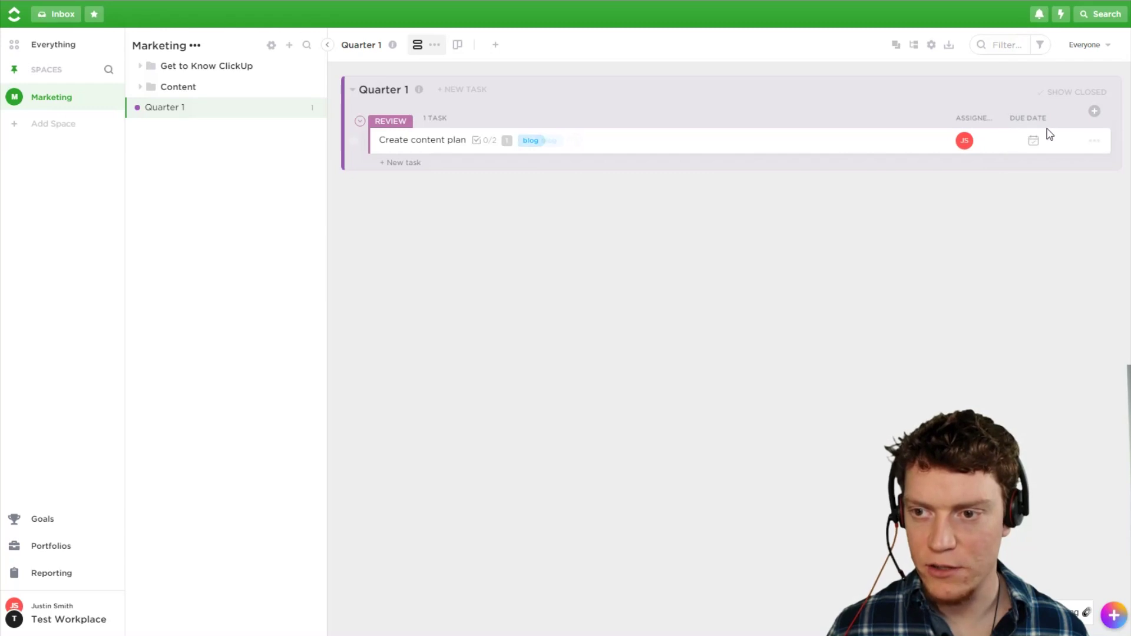
Step: Set up a new Dropdown column named Monday with the options Morning, Afternoon and Full
left_click(1095, 111)
left_click(1047, 205)
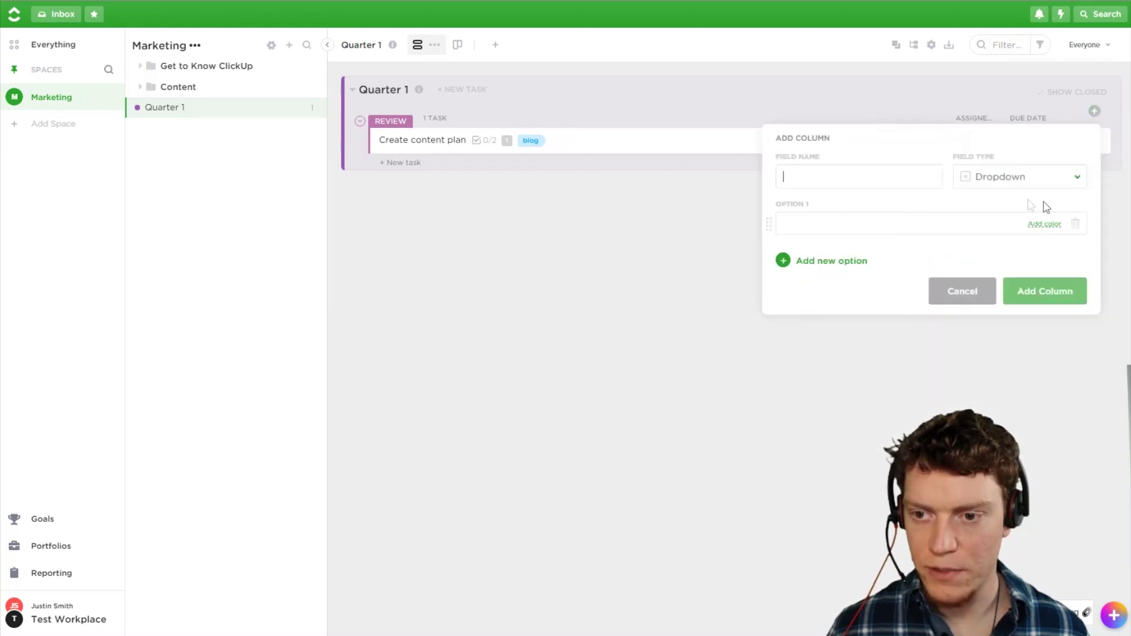
type("Monday")
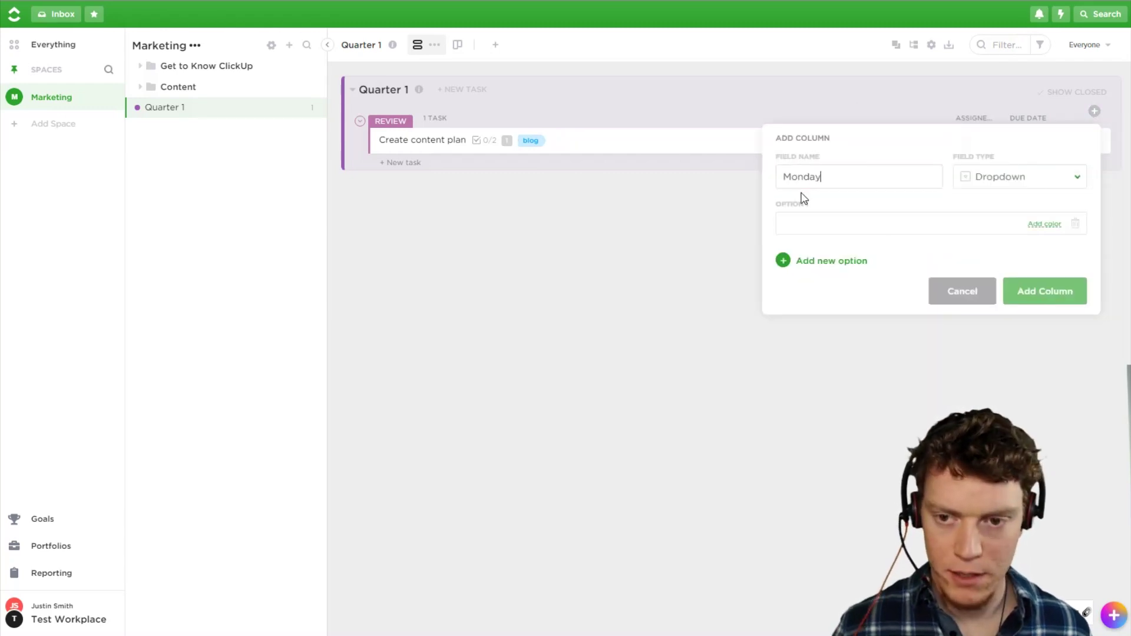
left_click(789, 223)
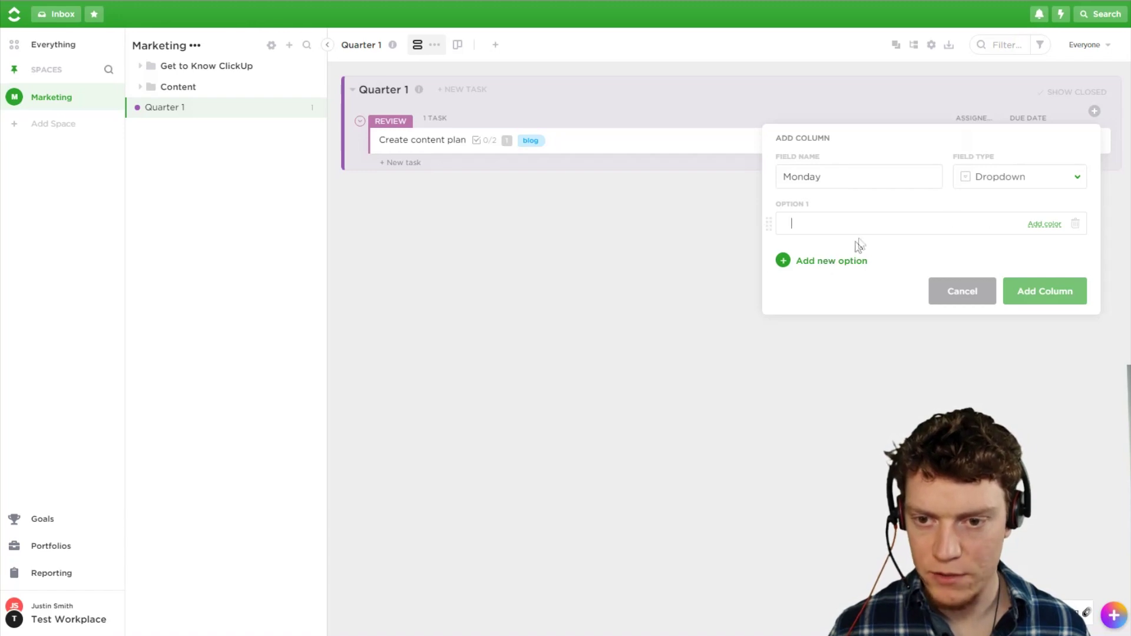
type("Morning")
key("Return")
type("Aft")
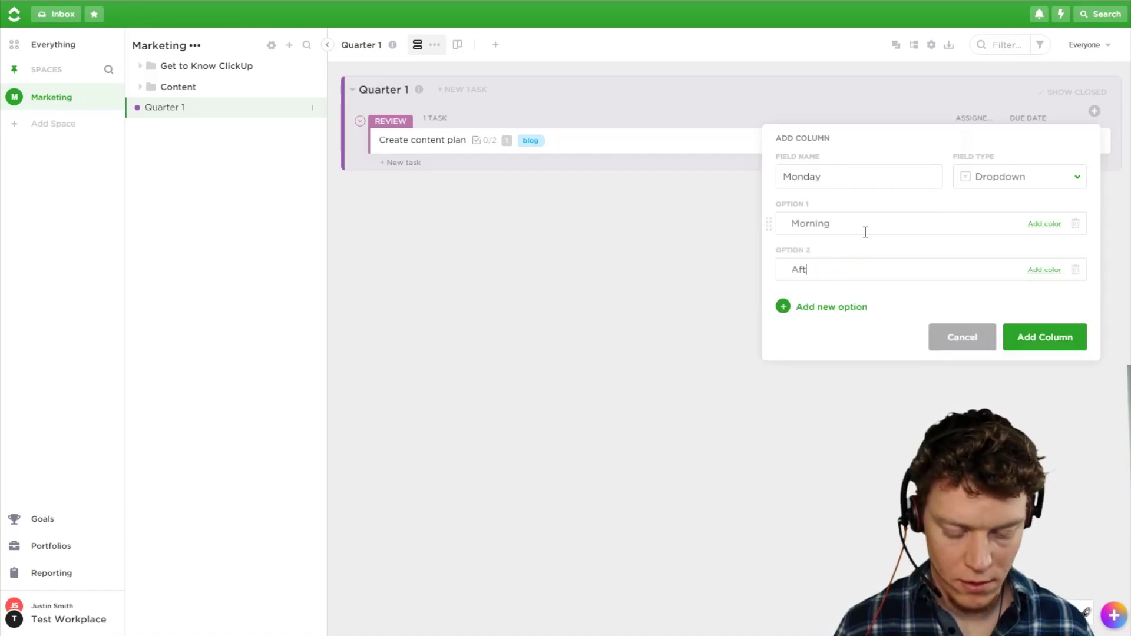
type("ernoon")
key("Return")
type("Full")
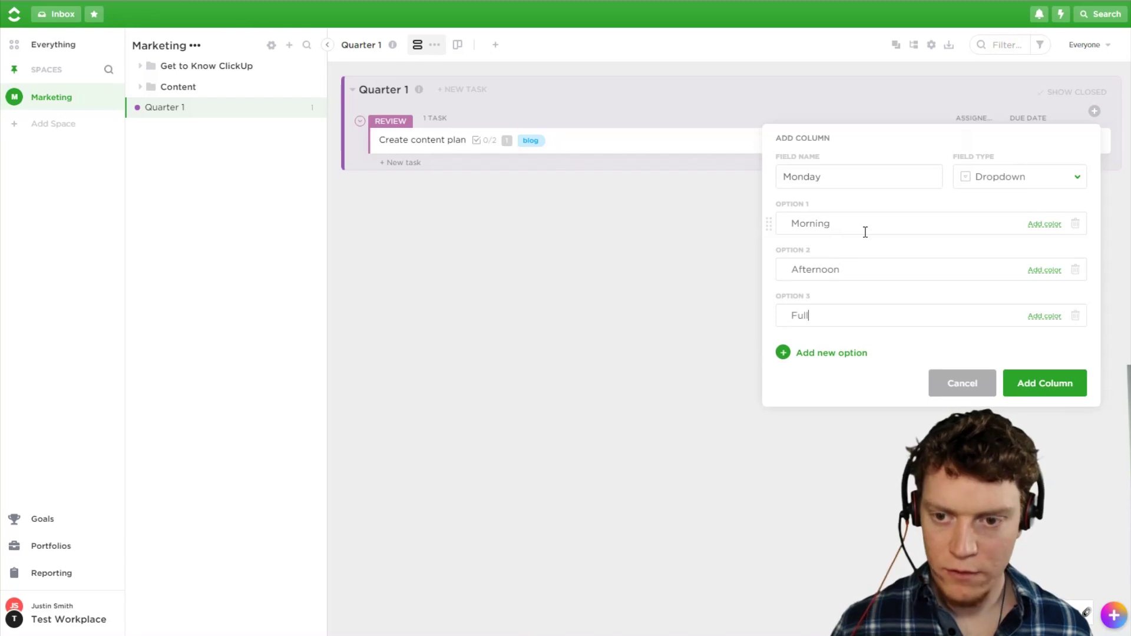
Step: Colour the Morning option purple, give Afternoon and Full their own colours, and add the Monday column
left_click(1044, 225)
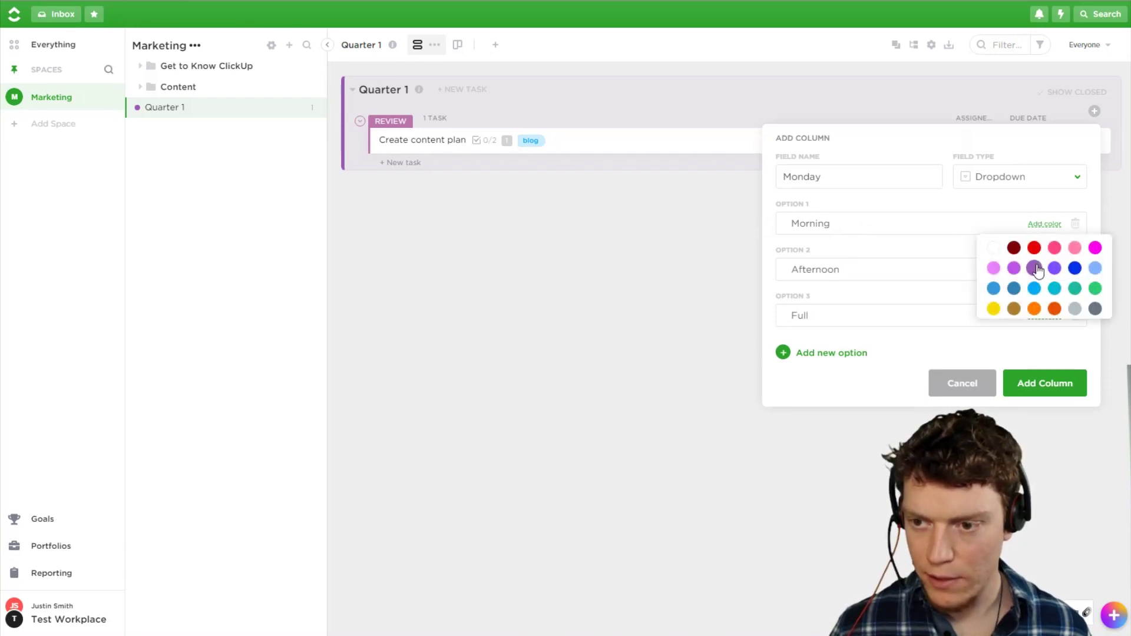
left_click(1035, 269)
left_click(1045, 270)
left_click(1075, 314)
left_click(1044, 316)
left_click(993, 403)
left_click(1036, 384)
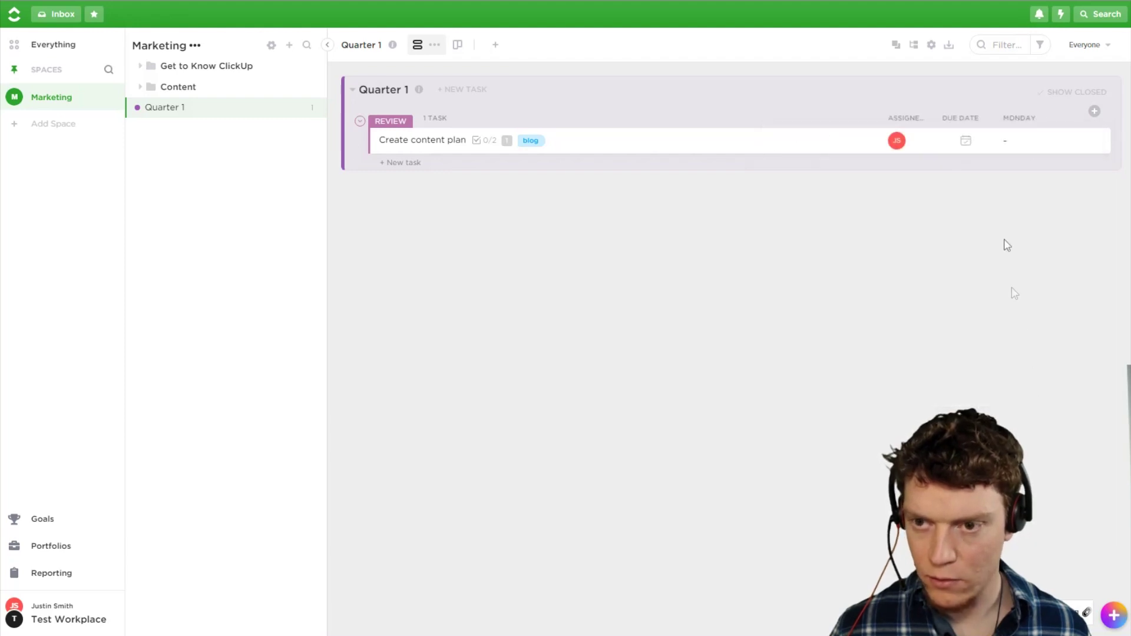
Step: Start a new Dropdown column named Tuesday in the Quarter 1 list
left_click(1095, 112)
left_click(1034, 205)
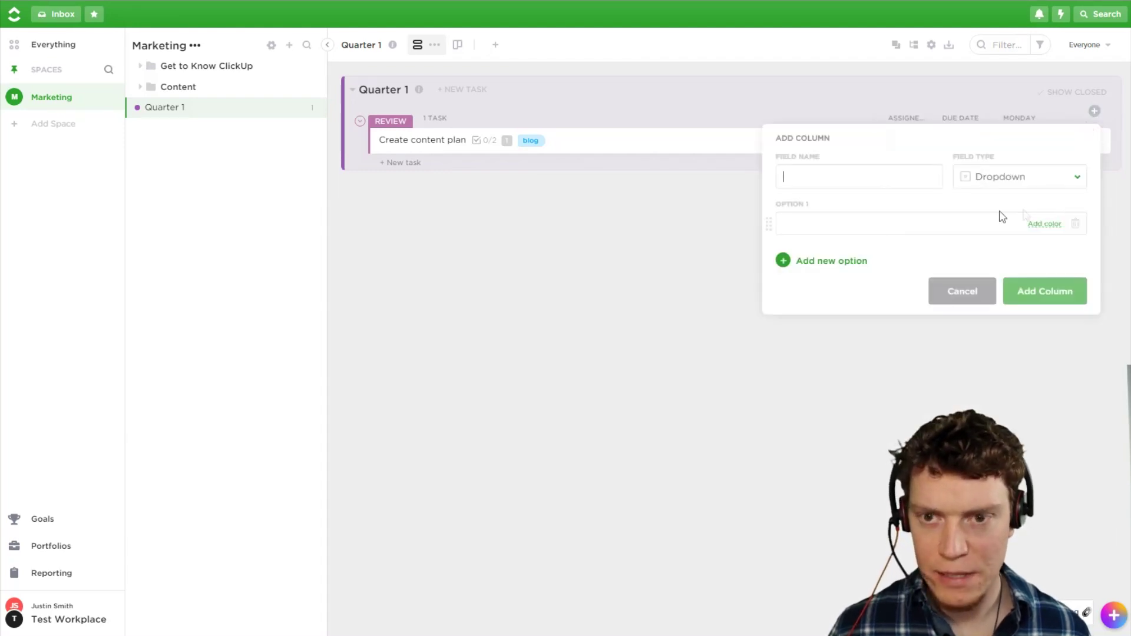
type("Tuesday")
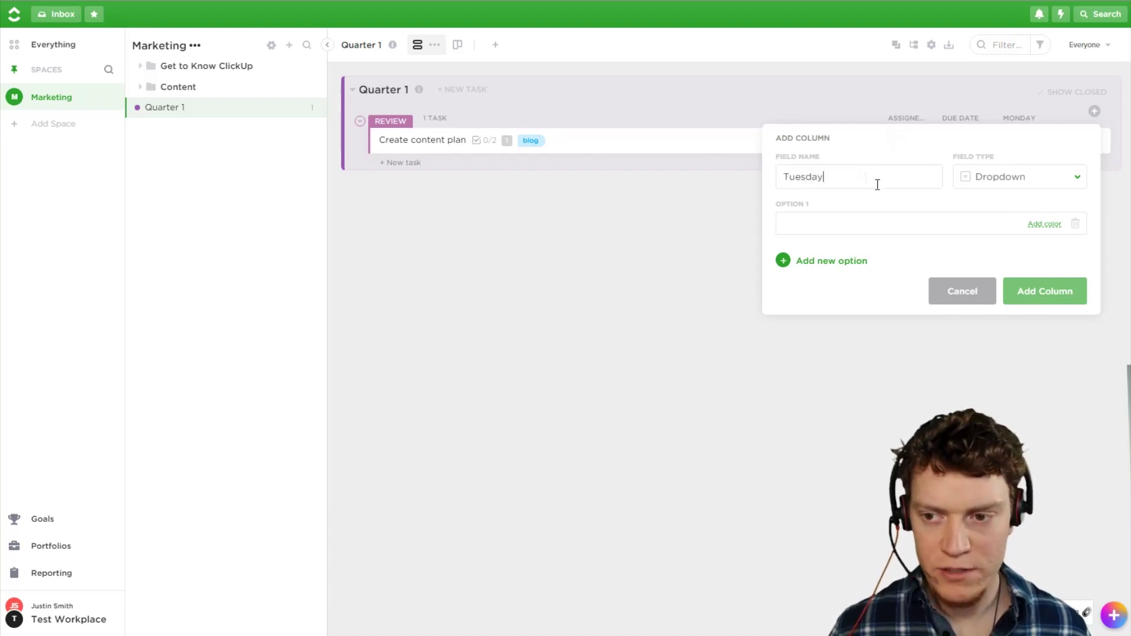
Step: Enter Morning as the first option of the Tuesday dropdown column
left_click(913, 219)
type("Morning")
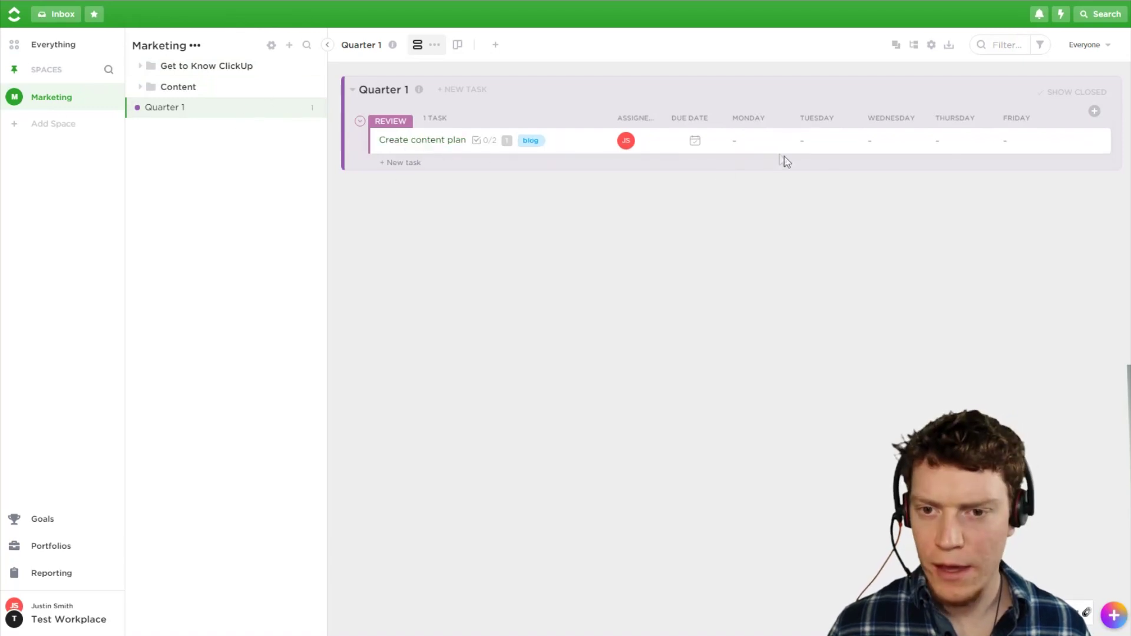
Step: Add Task2, Task 3 and Task 4, and set Create content plan to Morning, Afternoon, Full, Morning, Afternoon from Monday to Friday
left_click(411, 165)
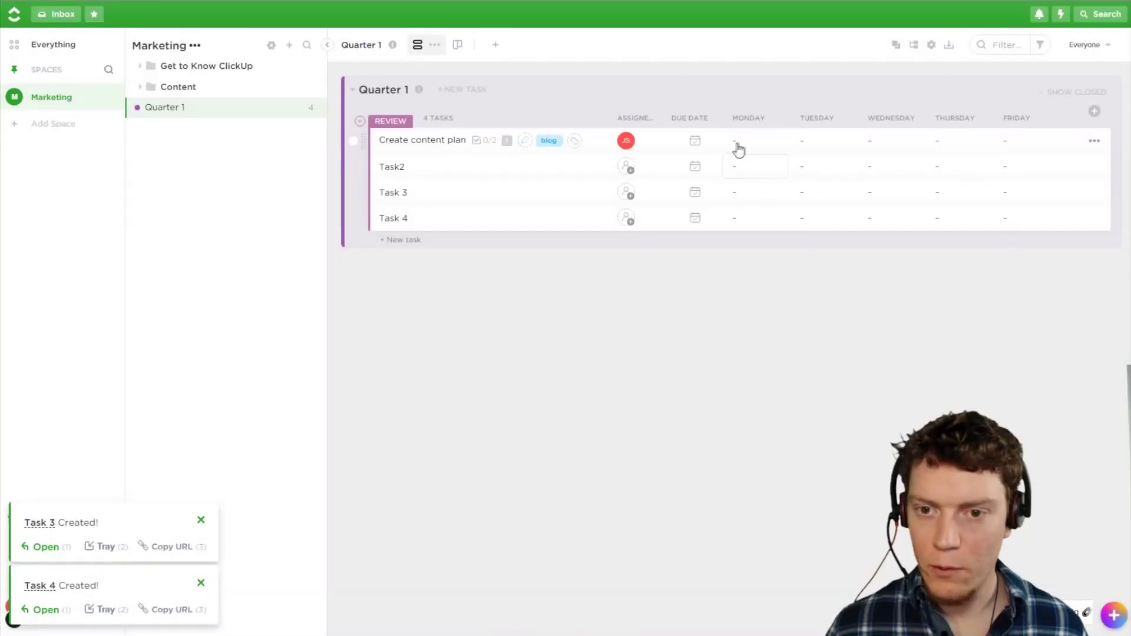
left_click(738, 144)
left_click(792, 200)
left_click(828, 147)
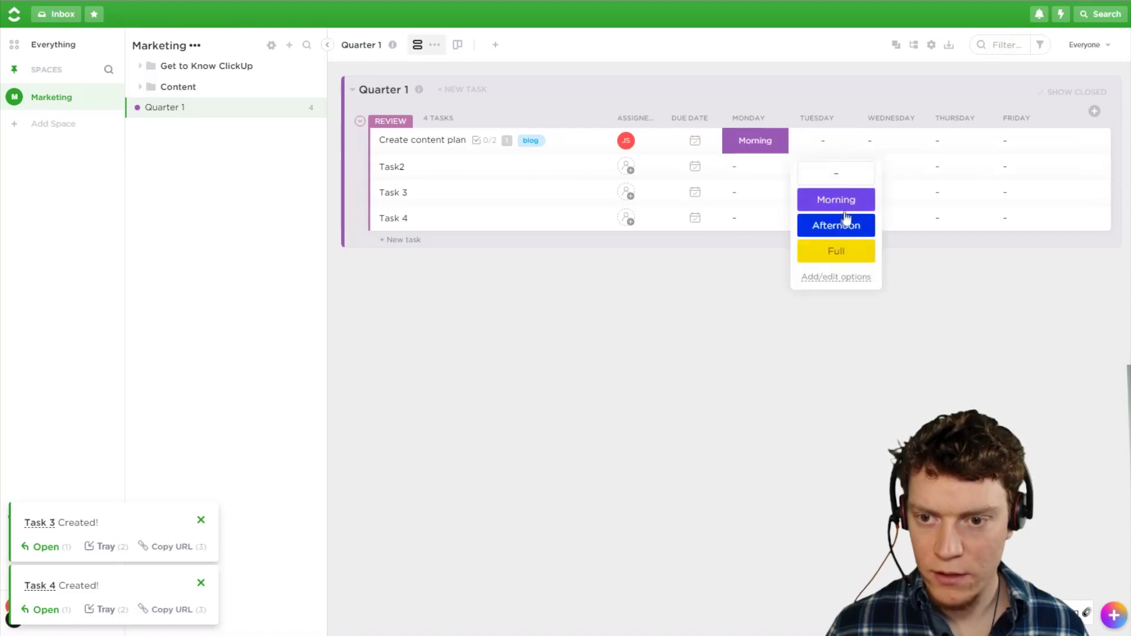
left_click(834, 224)
left_click(866, 147)
left_click(902, 250)
left_click(937, 145)
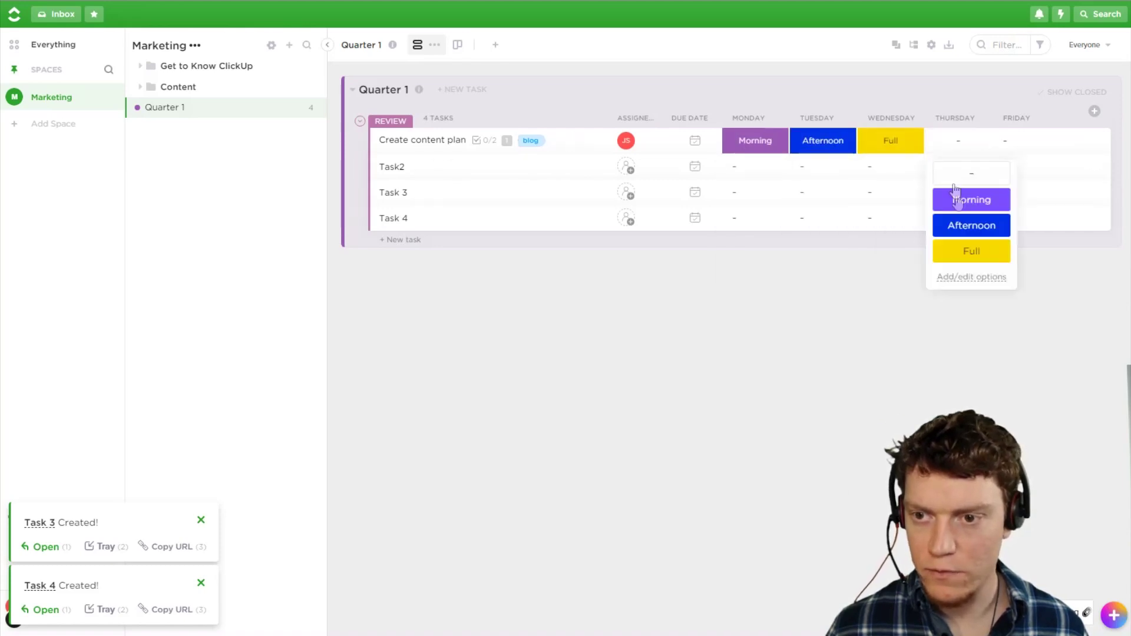
left_click(952, 199)
left_click(1014, 143)
left_click(1029, 224)
Step: Set Task2 to Afternoon, Afternoon, Morning, Full, Full from Monday to Friday, and set Friday to Morning for Task 4
left_click(775, 174)
left_click(778, 250)
left_click(824, 176)
left_click(836, 251)
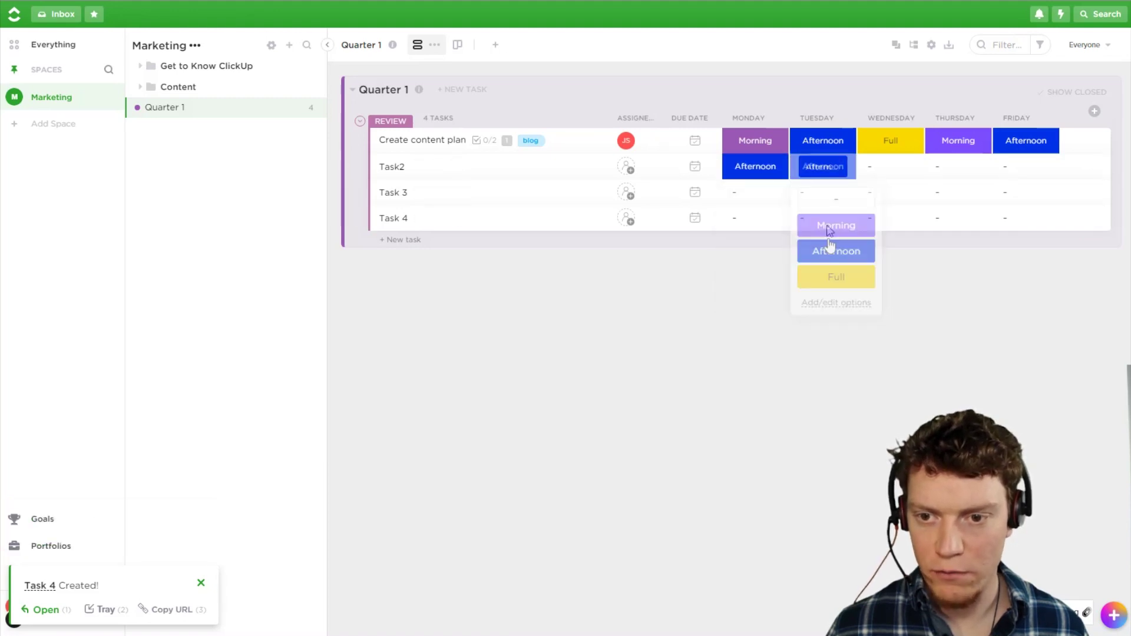
left_click(877, 176)
left_click(901, 225)
left_click(946, 167)
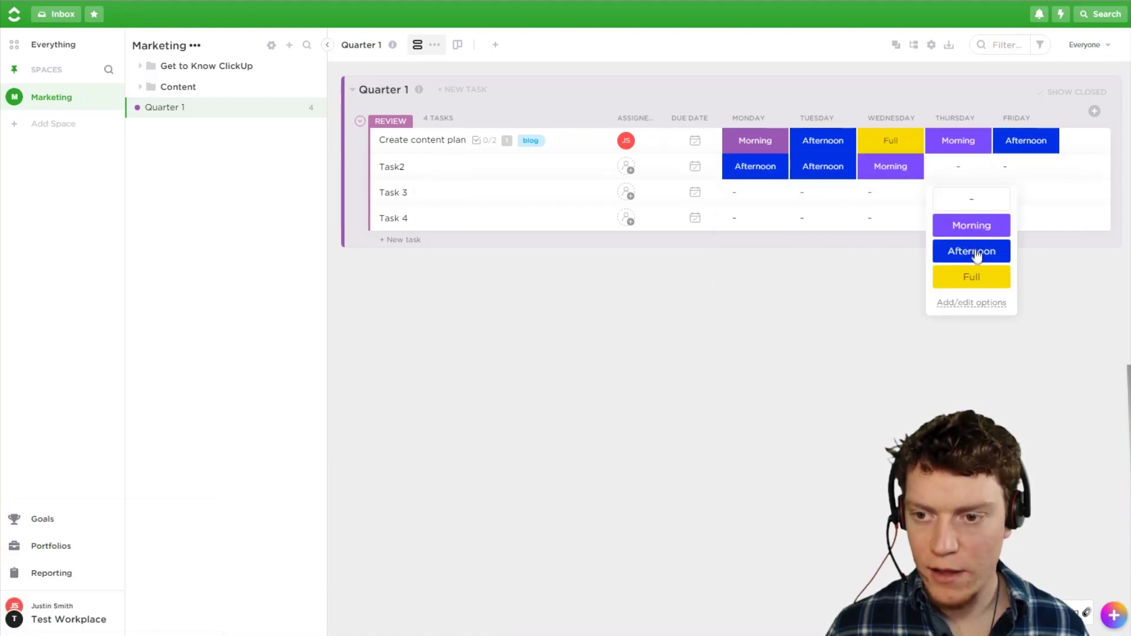
left_click(959, 276)
left_click(1018, 171)
left_click(1027, 276)
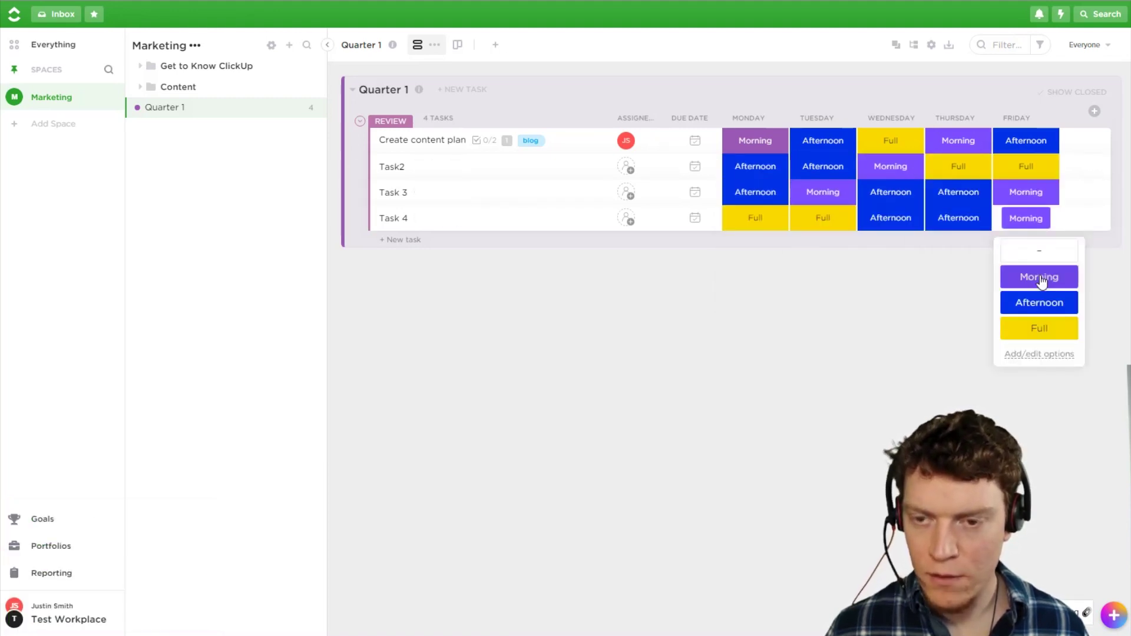
left_click(1040, 278)
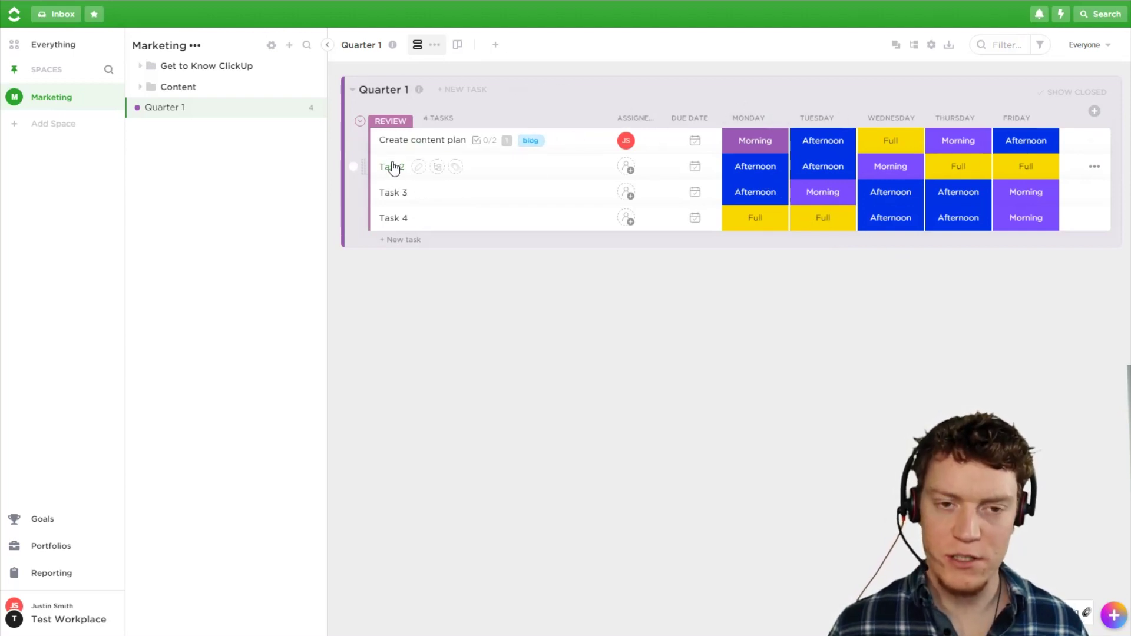
left_click(382, 141)
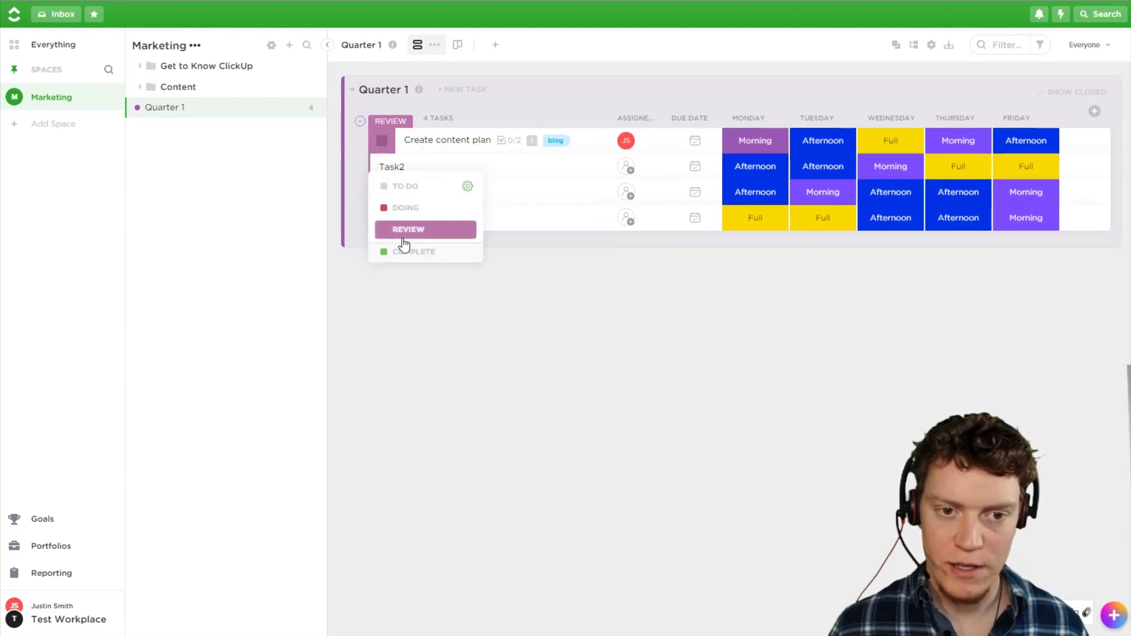
left_click(545, 333)
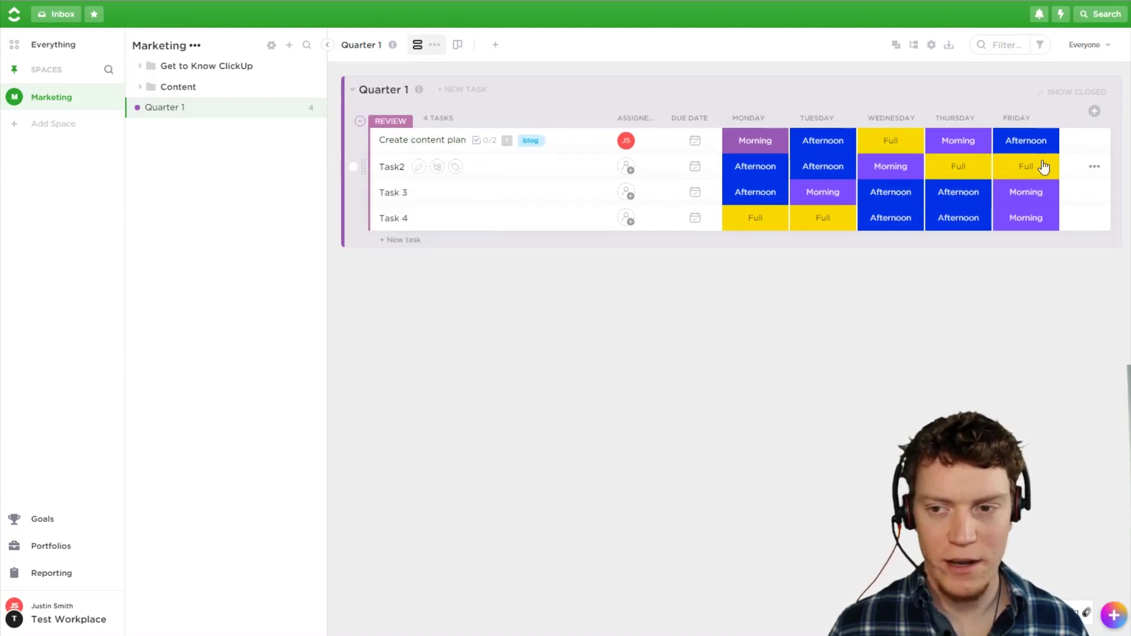
Step: Set Monday through Thursday to Full for the Create content plan task
left_click(767, 141)
left_click(781, 254)
left_click(840, 152)
left_click(831, 250)
left_click(890, 148)
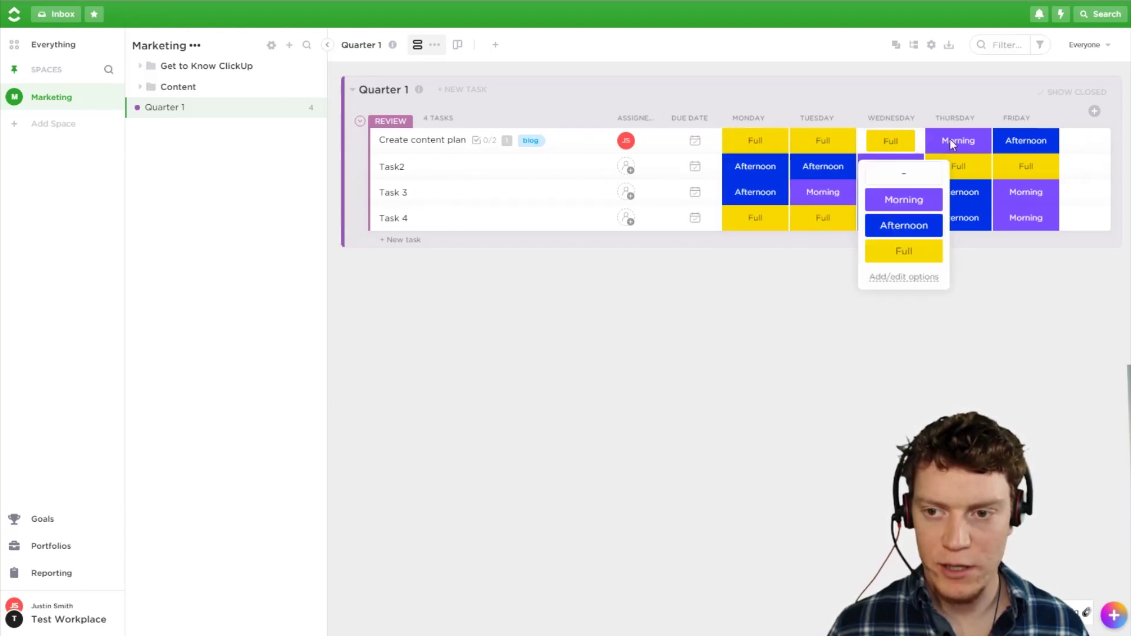
left_click(918, 251)
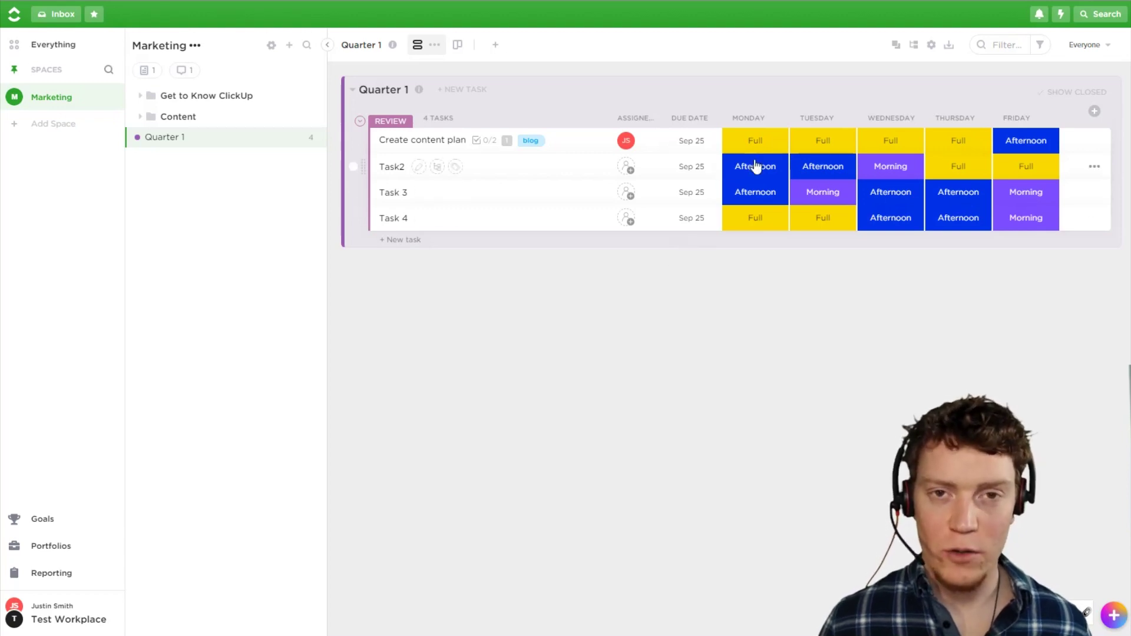
Step: Set up a new Labels column named Type with the options Meeting and Key Task
left_click(1096, 142)
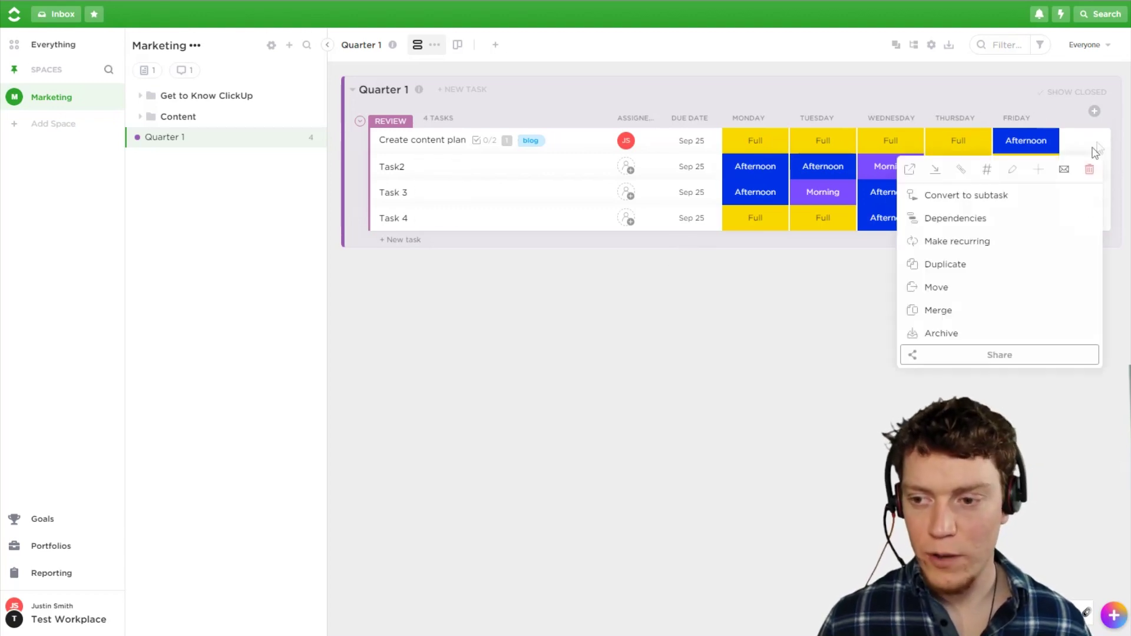
left_click(1095, 112)
left_click(1095, 112)
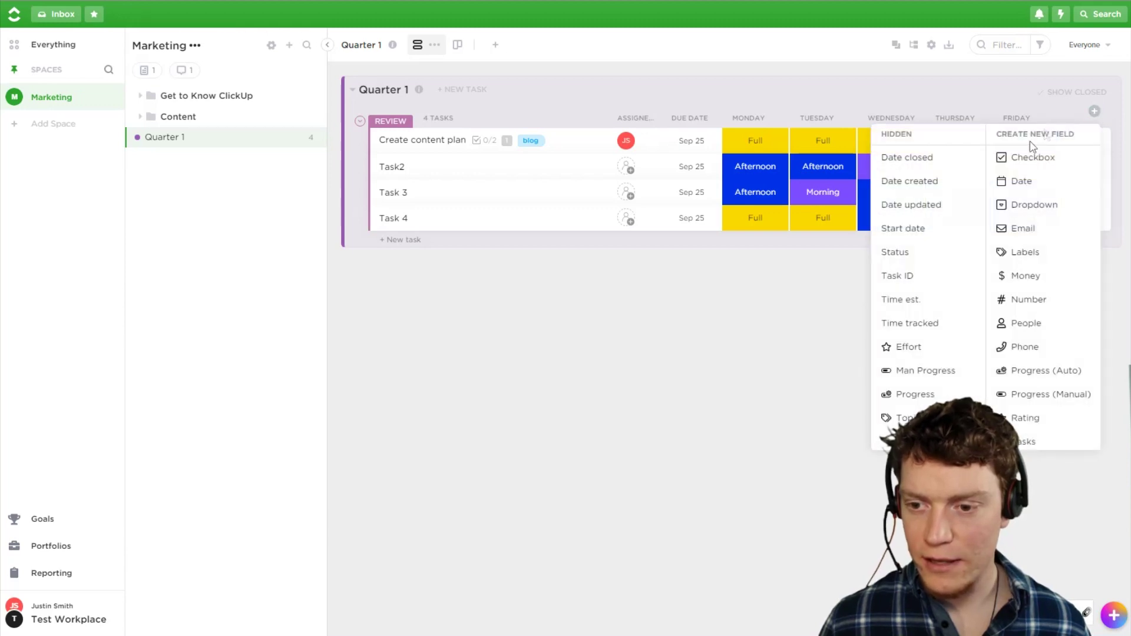
left_click(1028, 253)
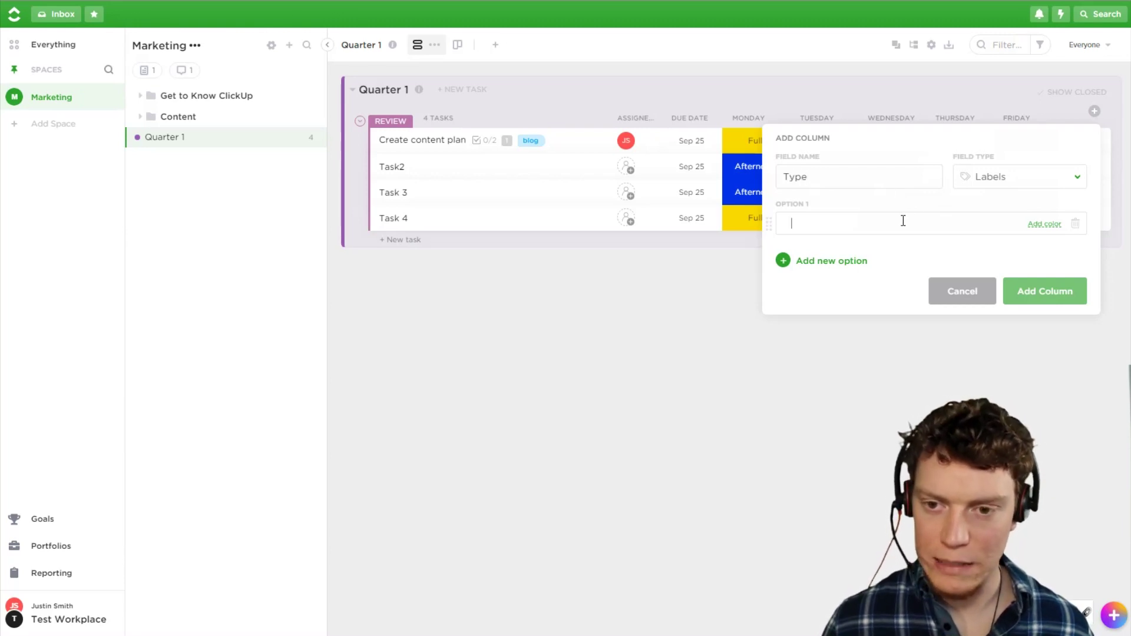
type("Meeting")
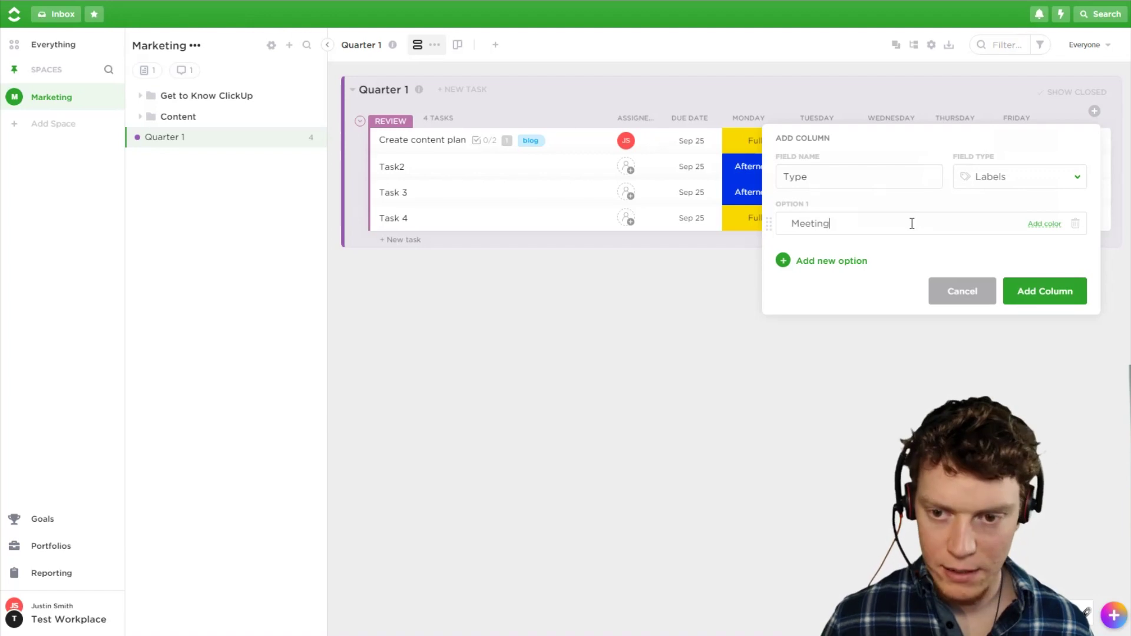
key("Return")
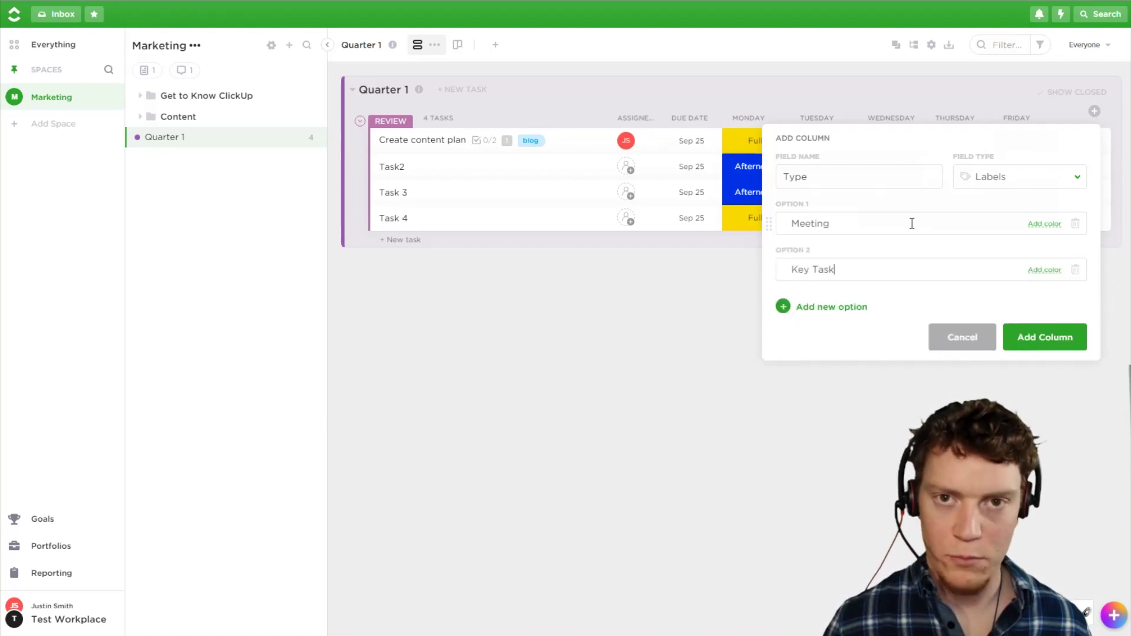
key("Return")
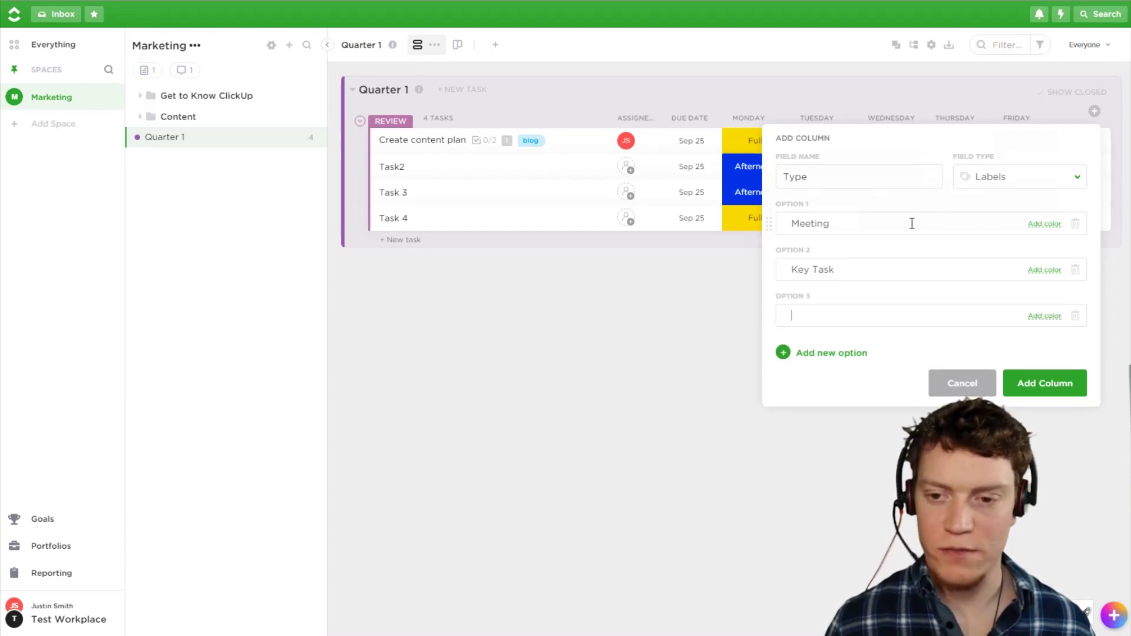
Step: Color the Meeting label light blue and the Key Task label teal green
left_click(1055, 225)
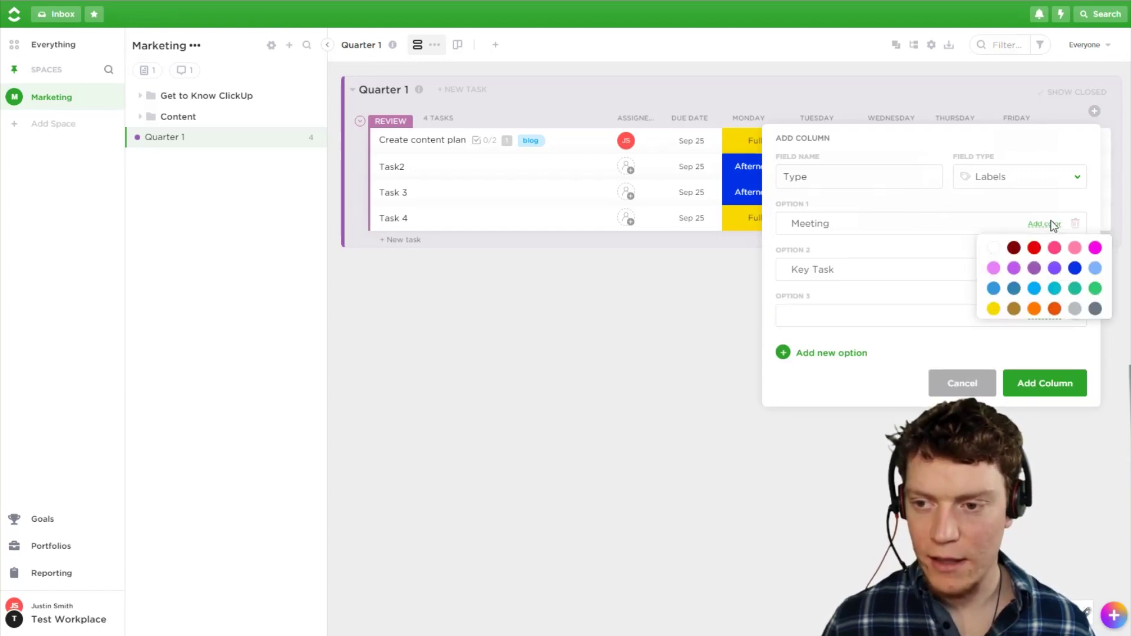
left_click(1035, 288)
left_click(1045, 270)
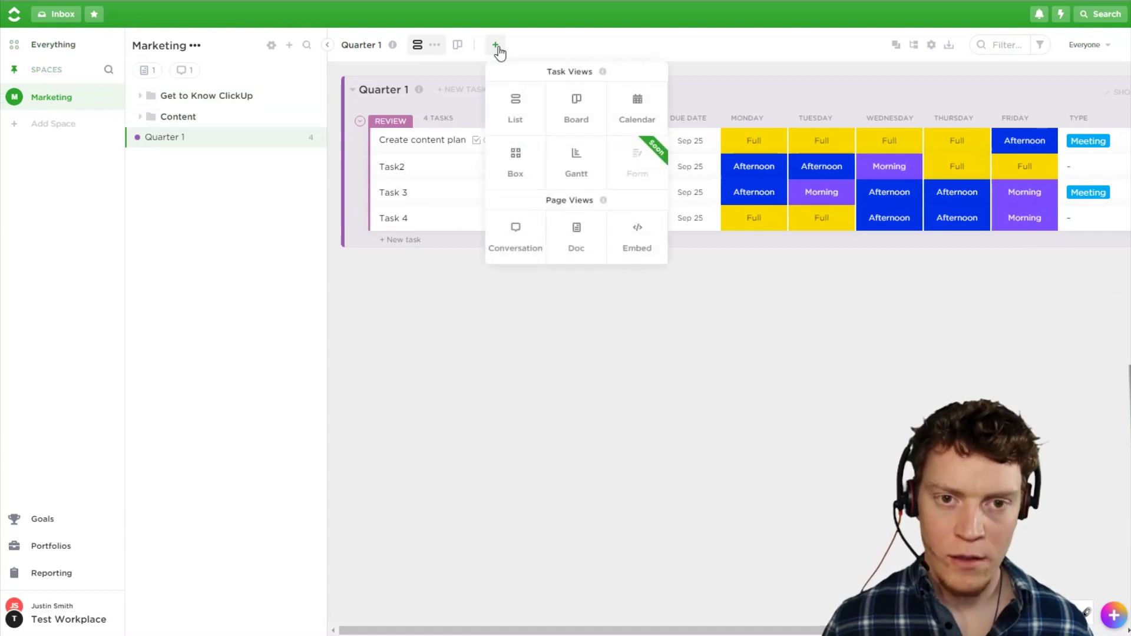
left_click(1004, 51)
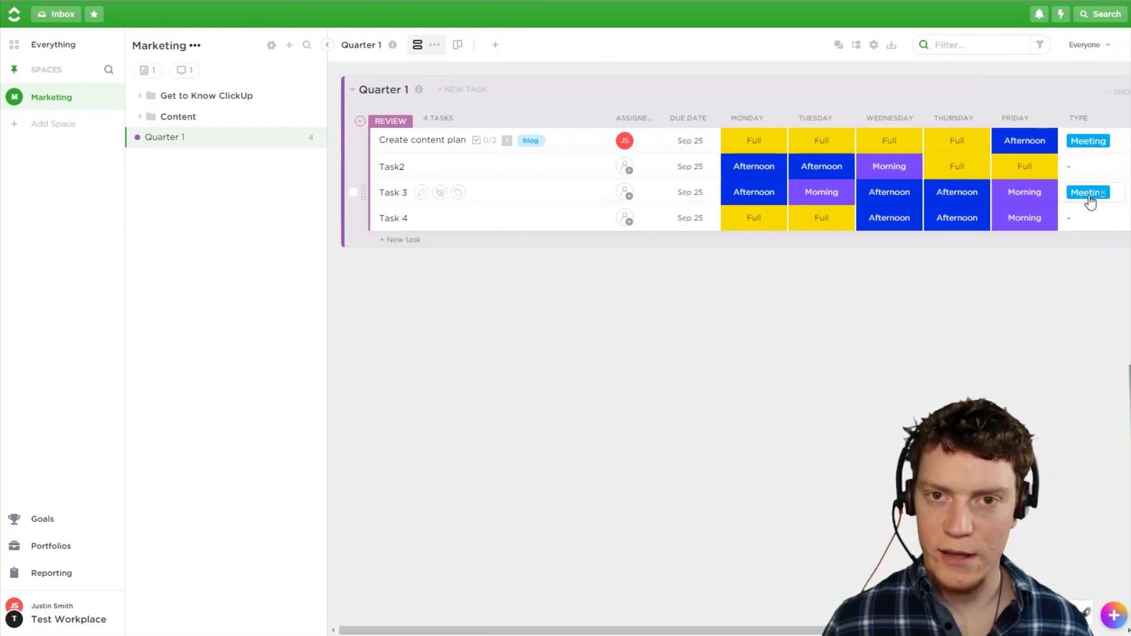
left_click(1023, 275)
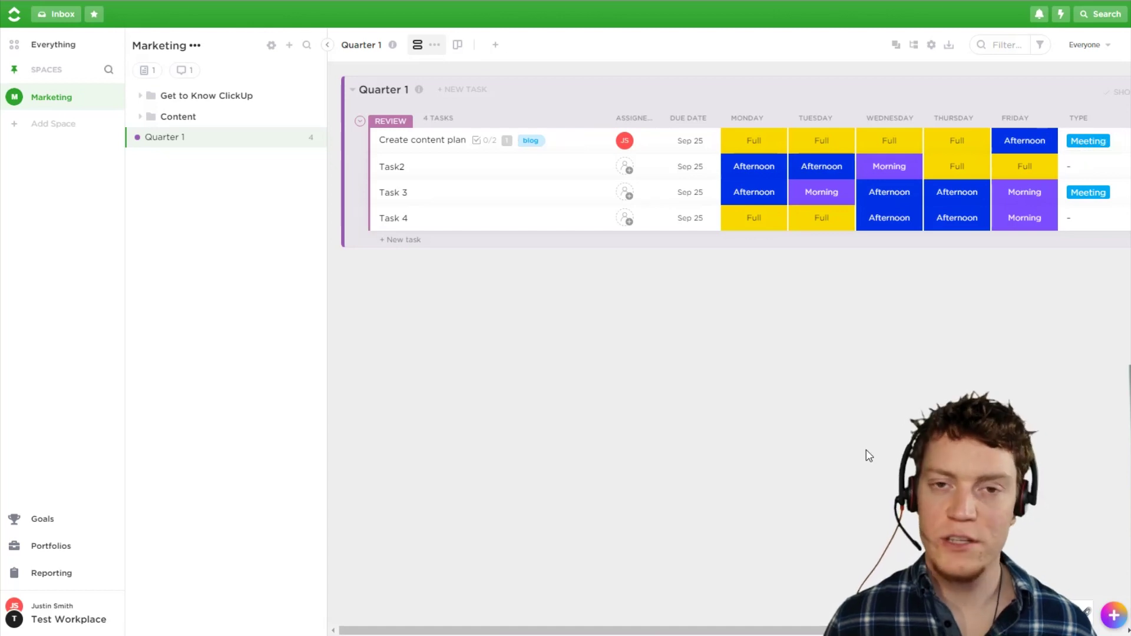
Step: Filter the Quarter 1 list to tasks whose Type is Meeting
left_click(1023, 44)
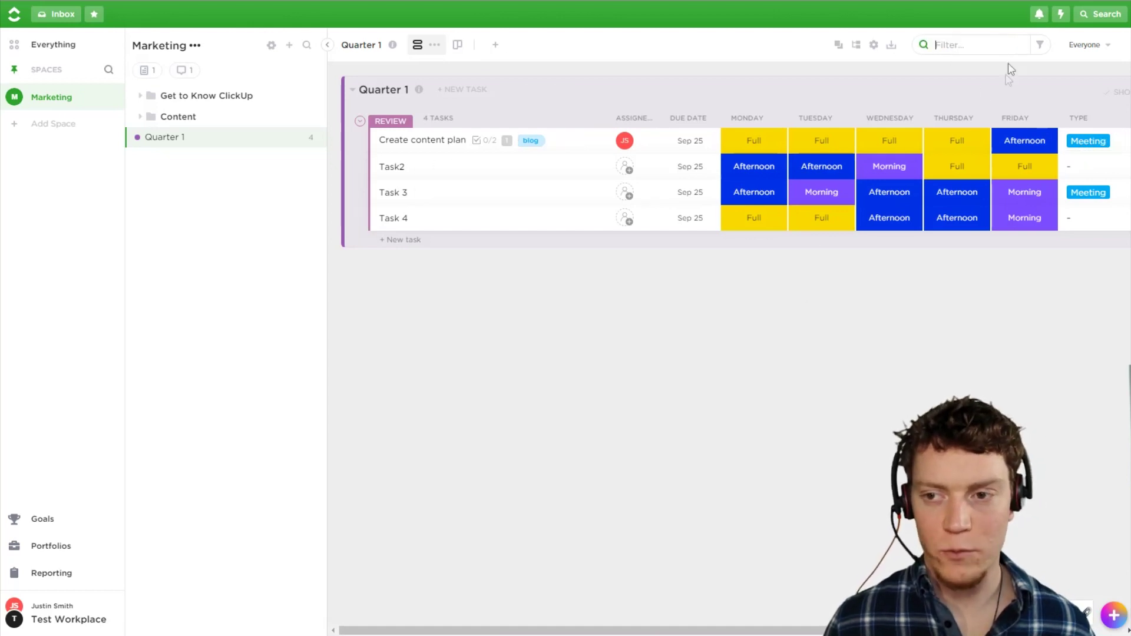
left_click(1040, 45)
scroll(937, 277, "down", 10)
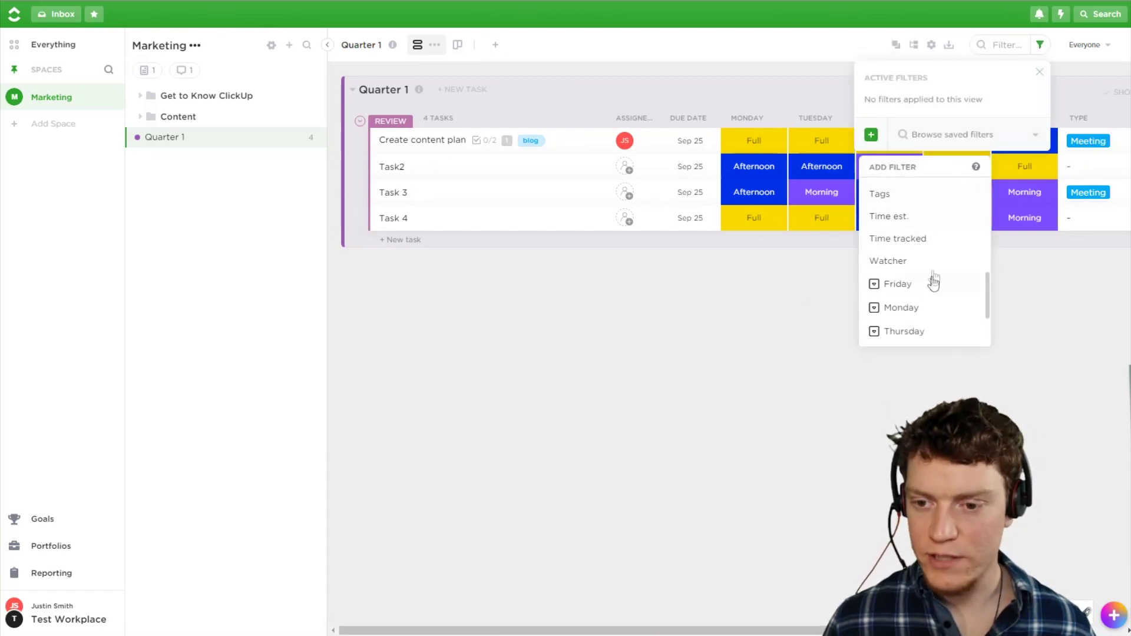
left_click(925, 304)
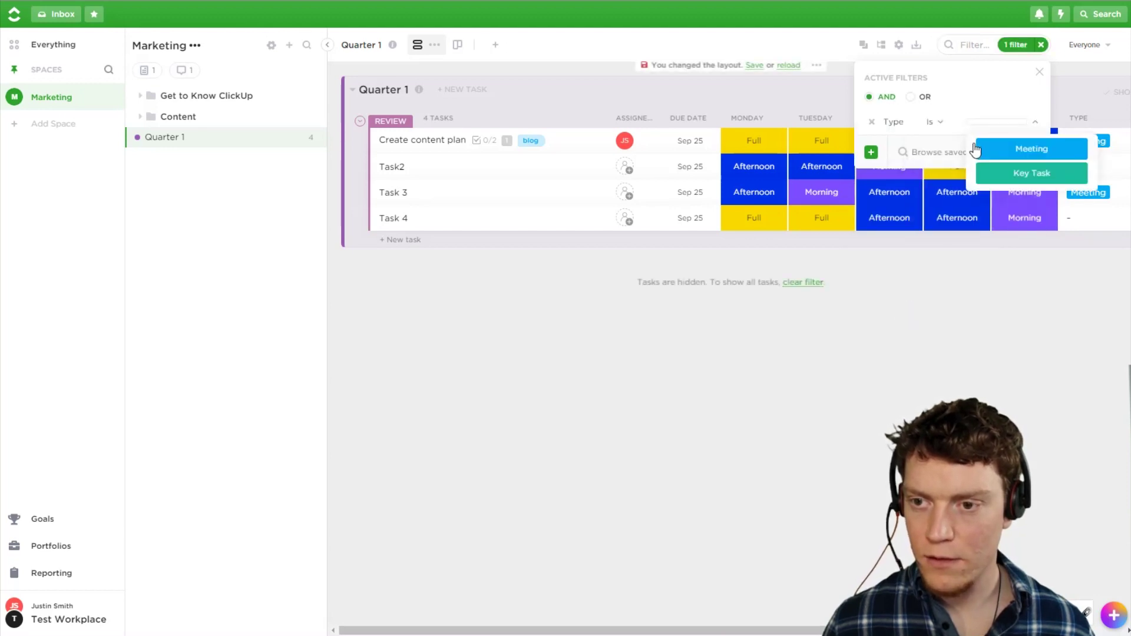
left_click(979, 149)
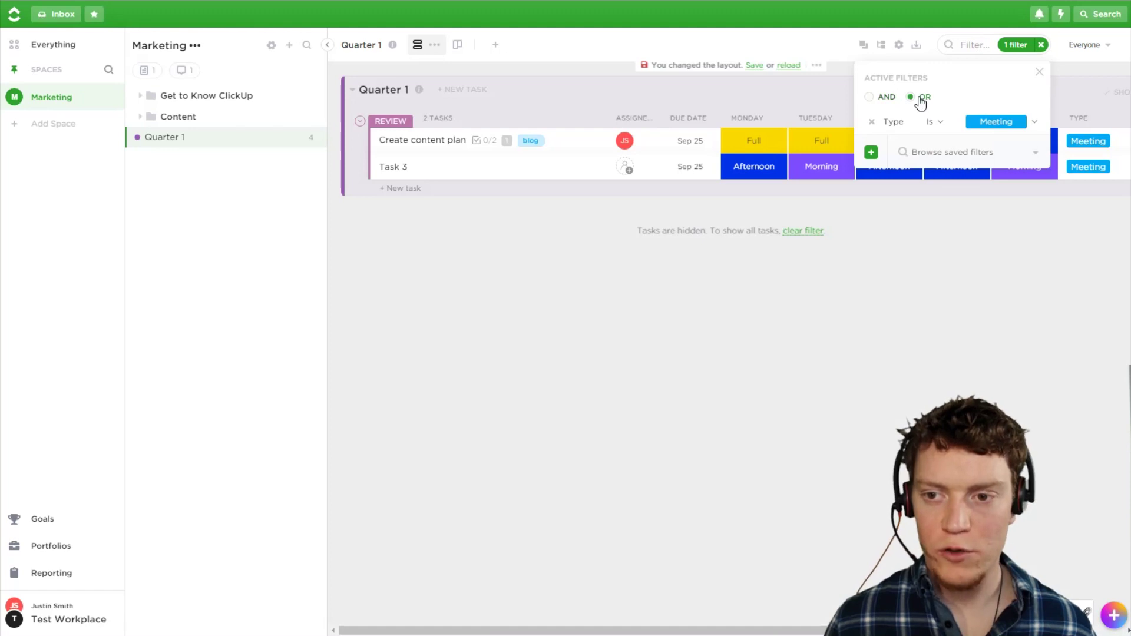
Step: Add a second filter for Type is Key Task, combined with the Meeting filter by OR
left_click(871, 152)
scroll(919, 247, "down", 5)
scroll(902, 236, "down", 3)
left_click(900, 326)
left_click(963, 180)
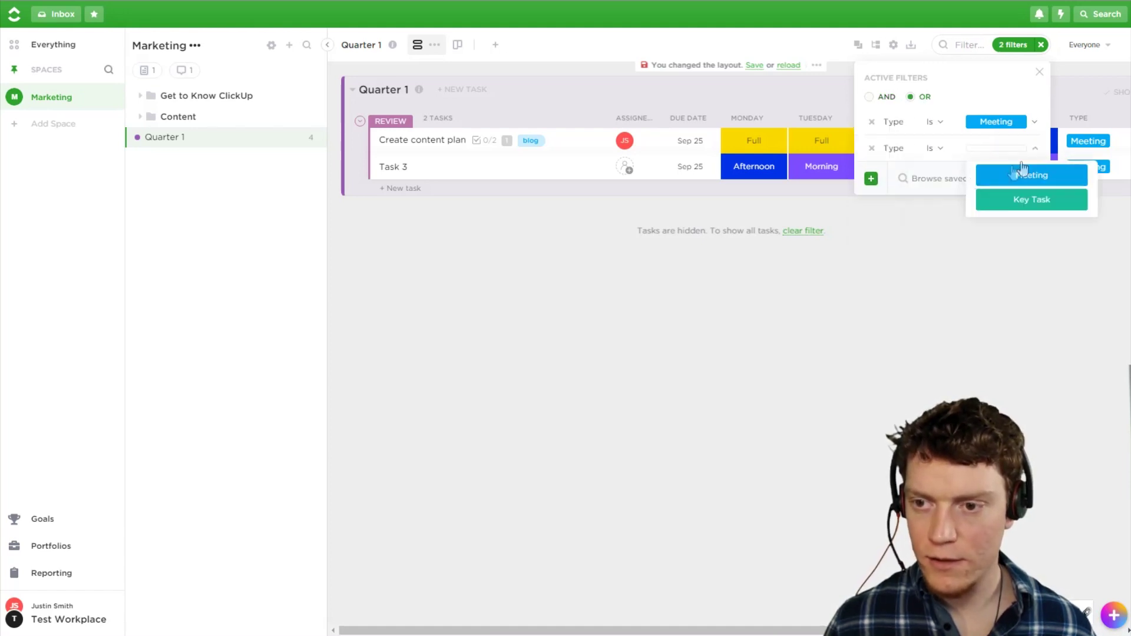
left_click(1023, 202)
left_click(953, 277)
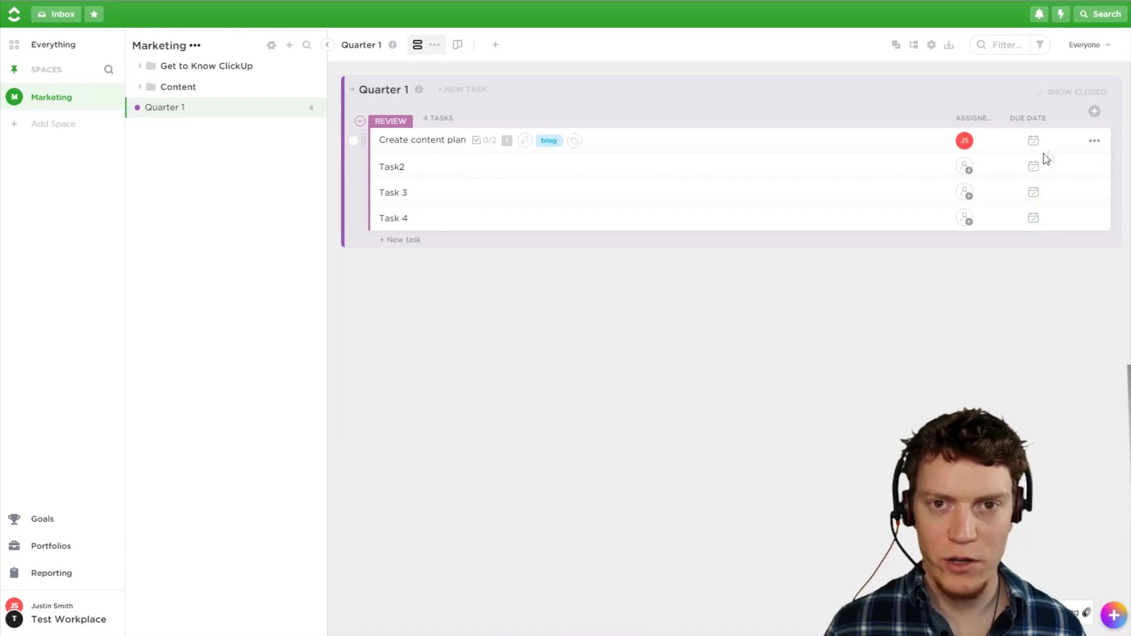
Step: Select all four tasks in the Review group and set their due date to September 25
left_click(353, 142)
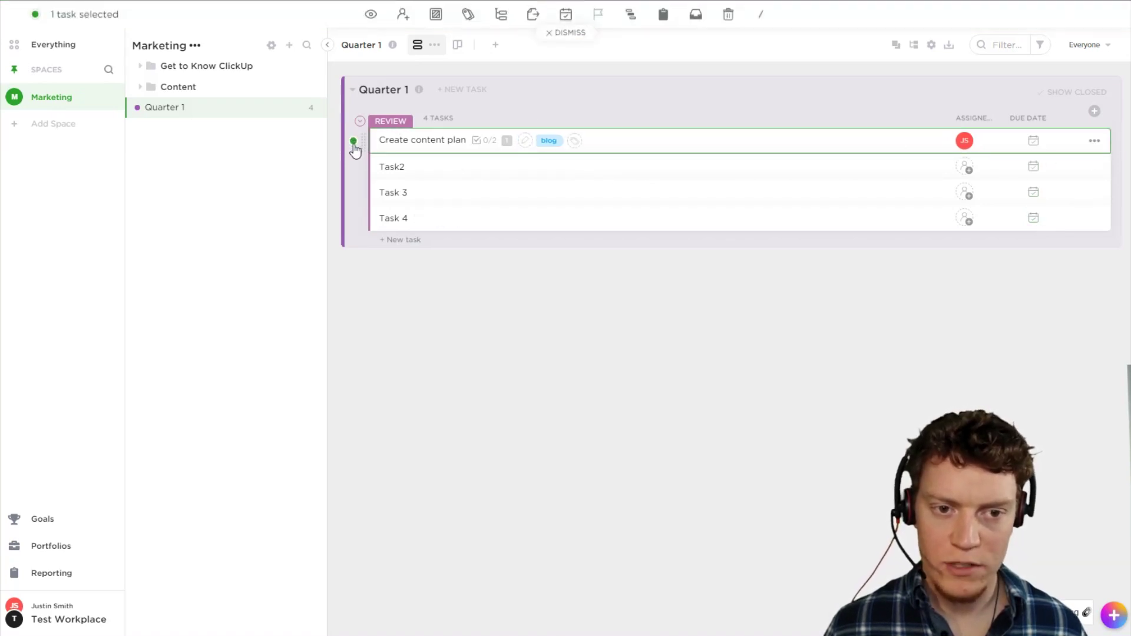
left_click(769, 118)
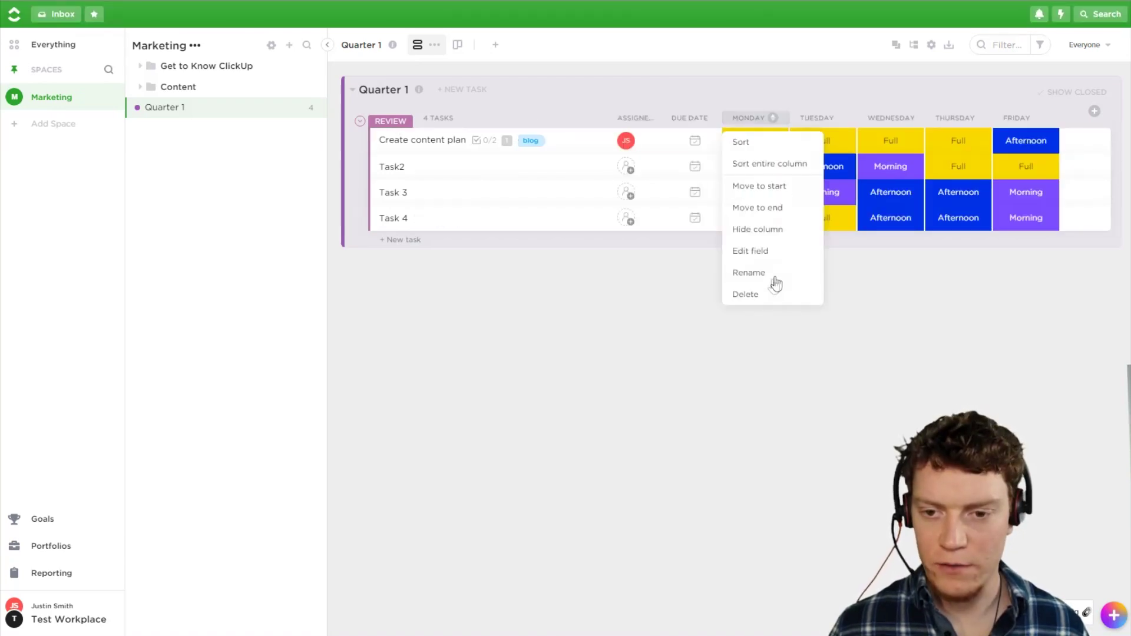
left_click(353, 167)
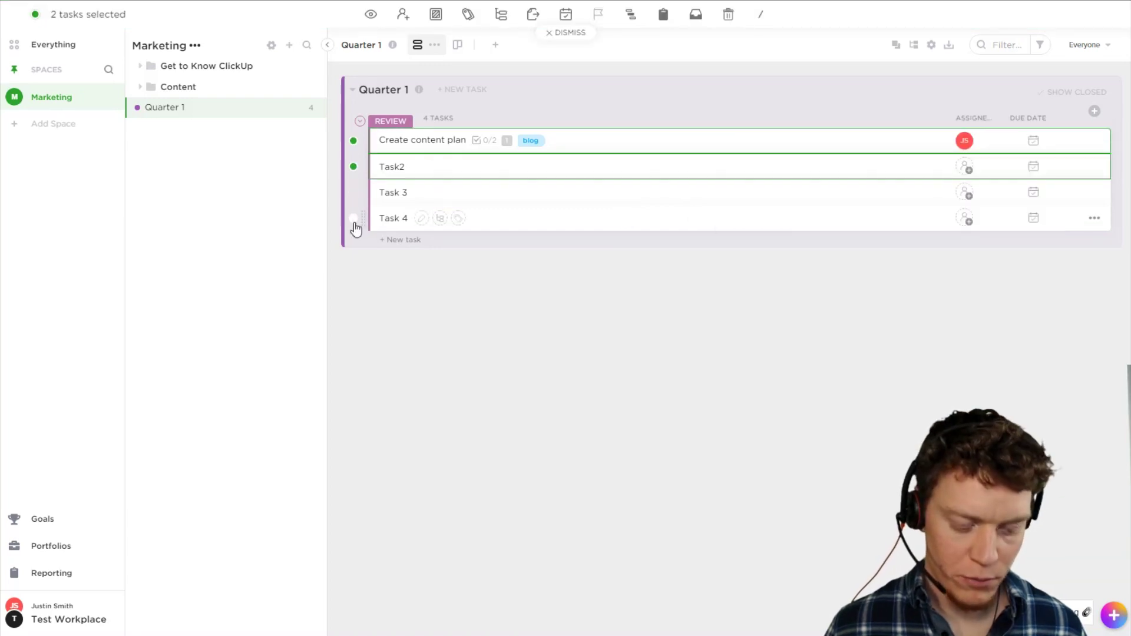
left_click(354, 219, "shift")
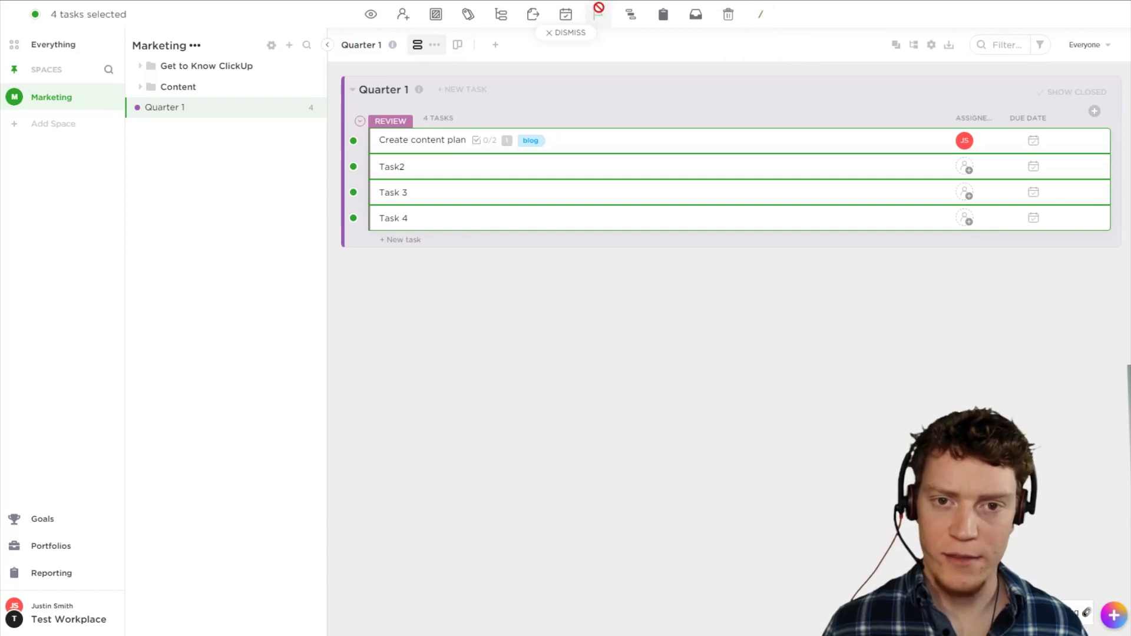
left_click(572, 21)
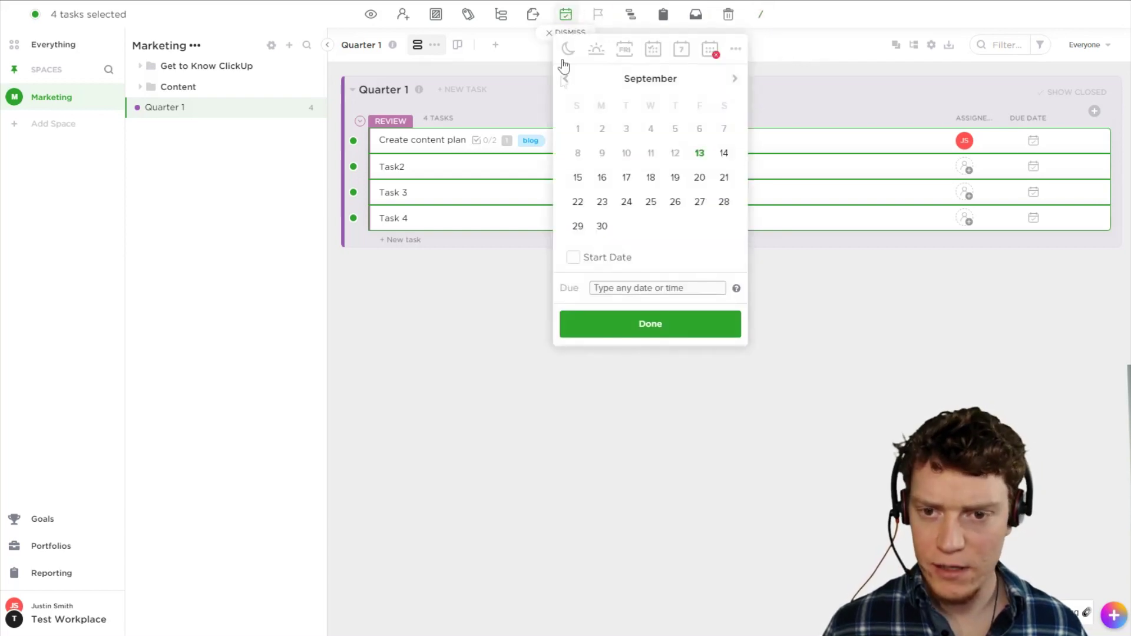
left_click(650, 202)
left_click(657, 327)
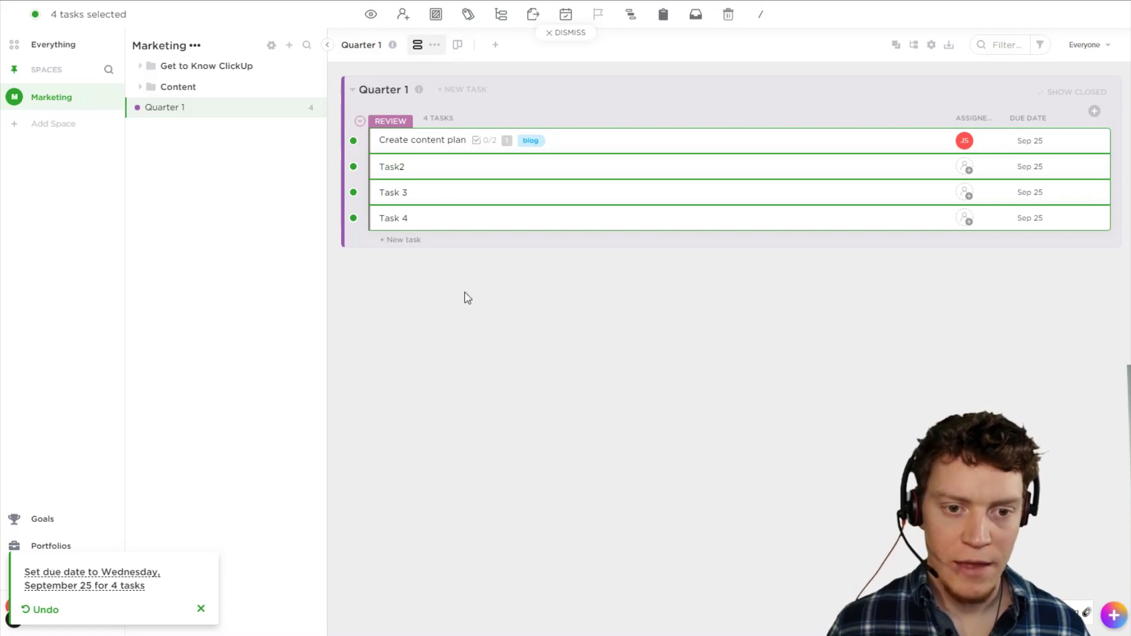
Step: Deselect all tasks in the Review group
left_click(360, 122)
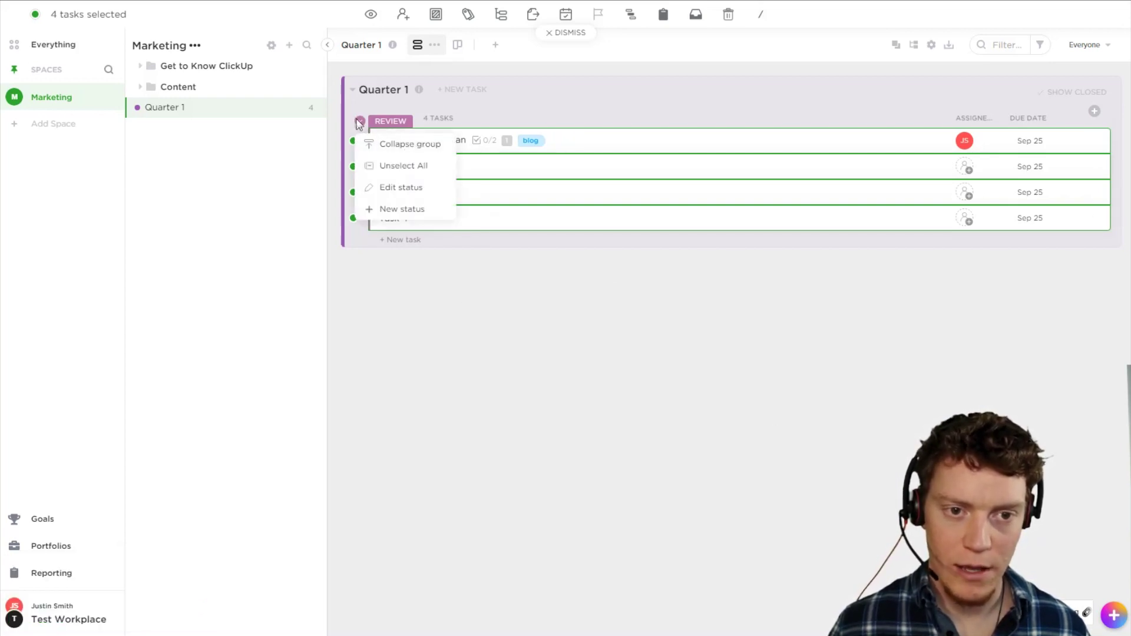
left_click(395, 166)
left_click(416, 166)
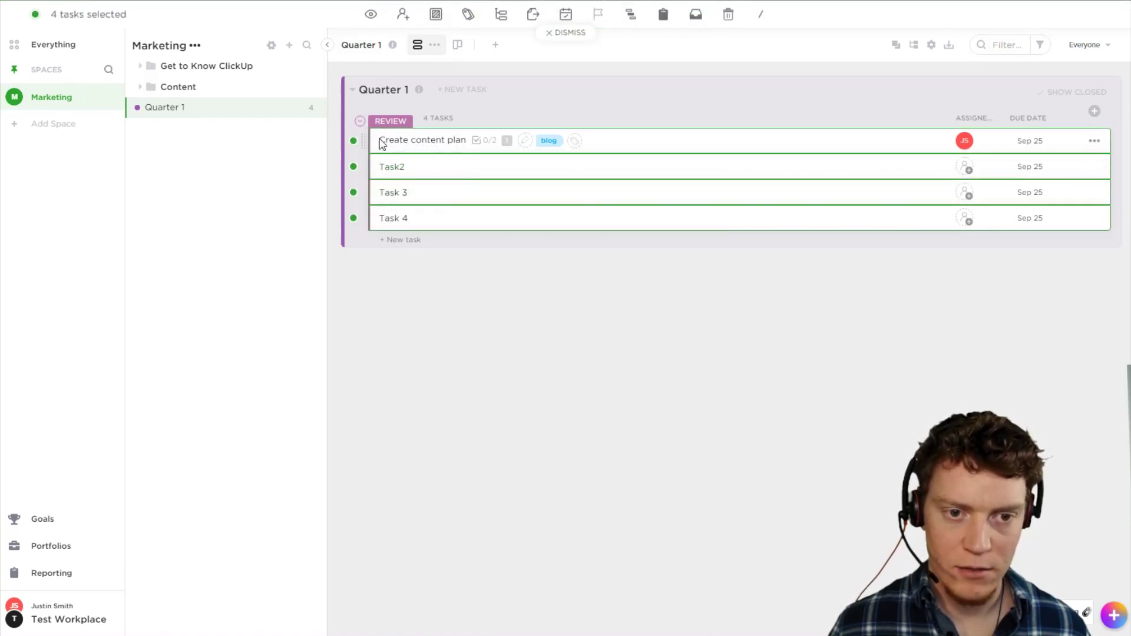
left_click(412, 145)
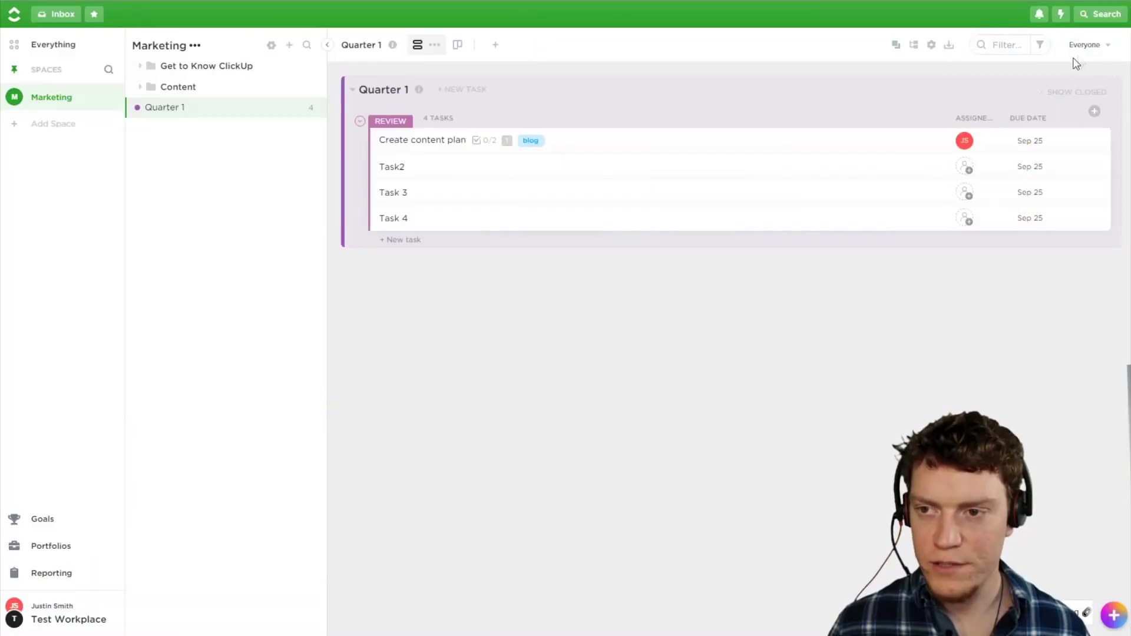
Step: Limit the Quarter 1 list to Me mode and switch it back to showing Everyone's tasks
left_click(1097, 47)
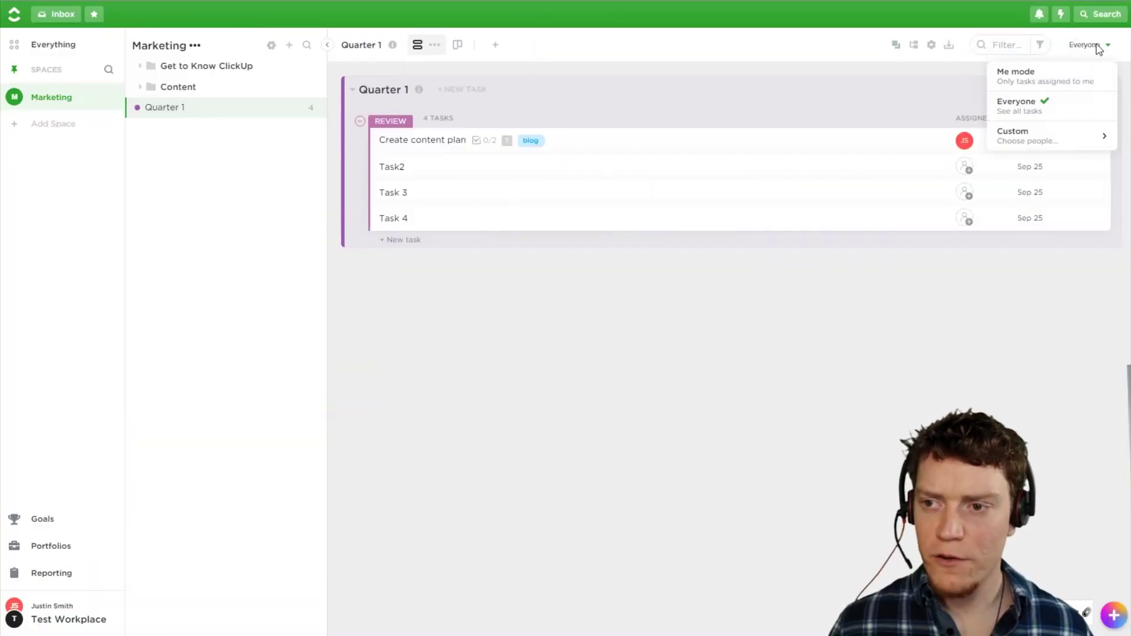
left_click(1037, 79)
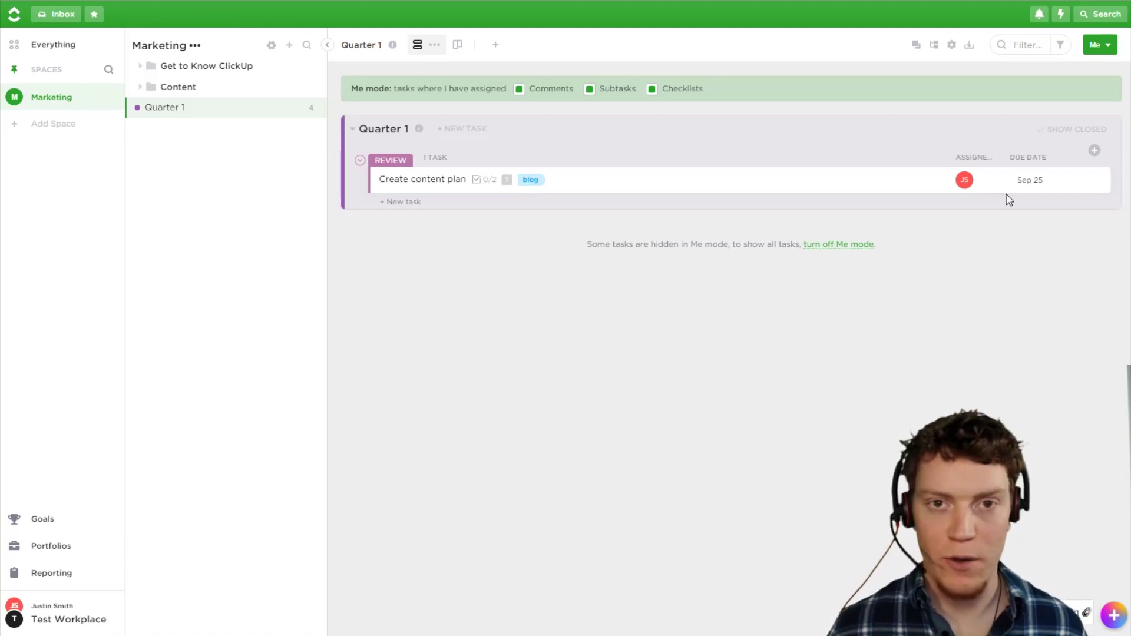
left_click(1112, 42)
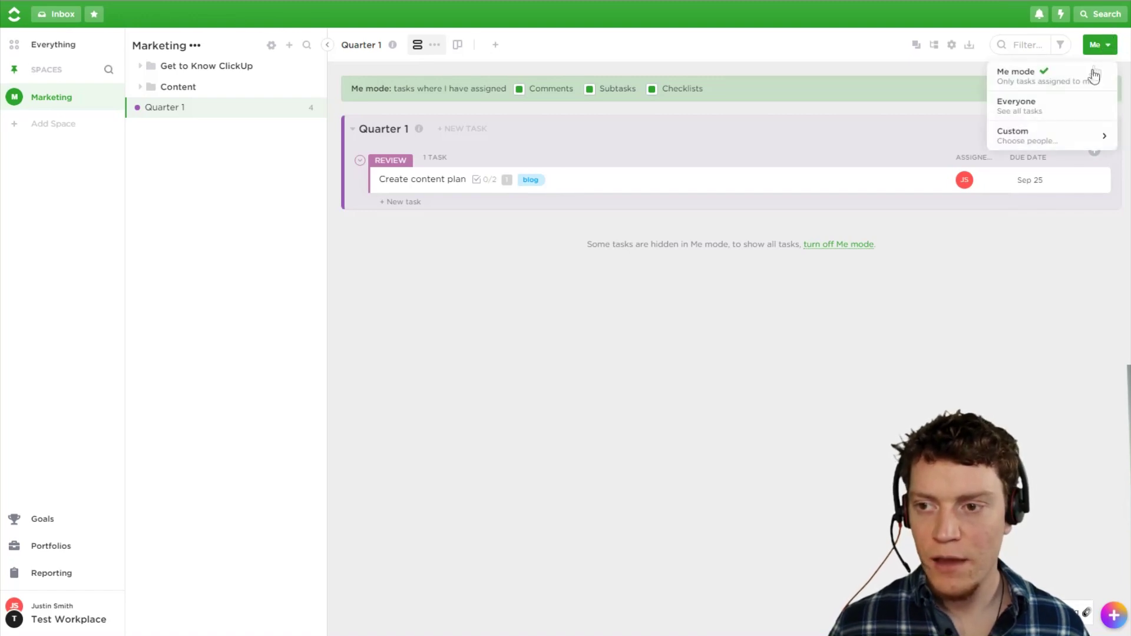
left_click(1052, 105)
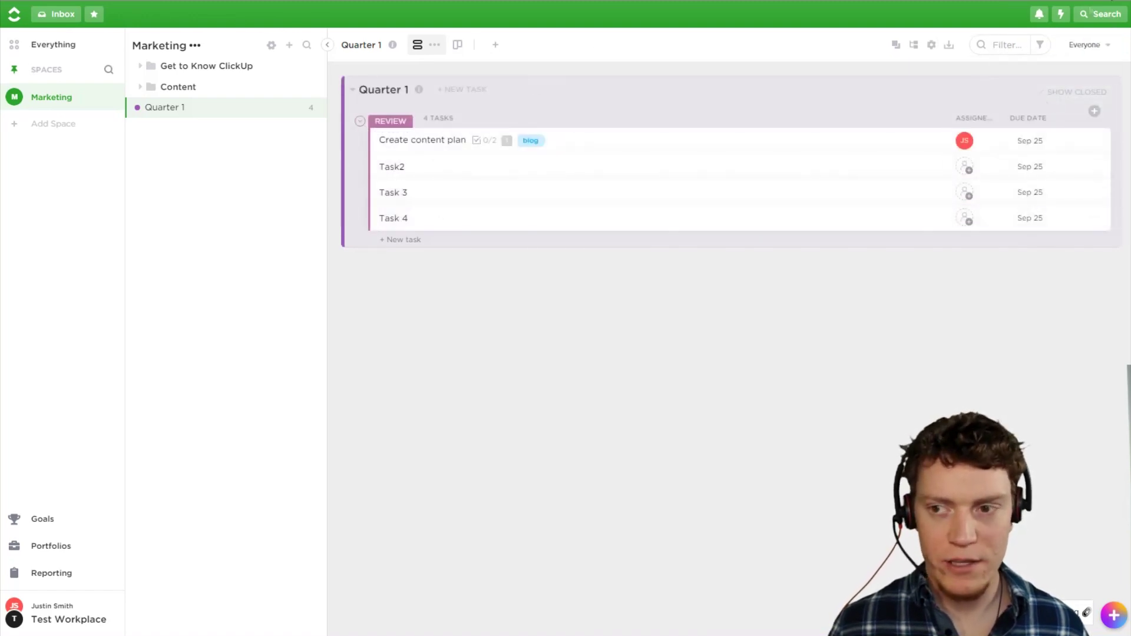
Step: View the custom assignee options for the list and close them without choosing anyone
left_click(1090, 45)
left_click(1047, 137)
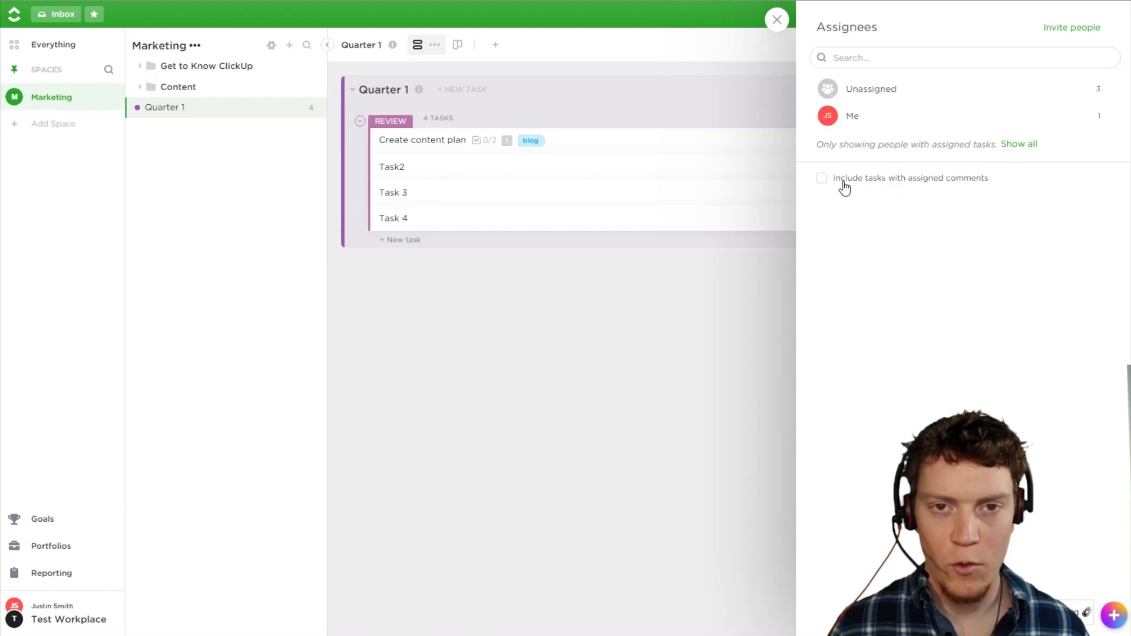
key("Escape")
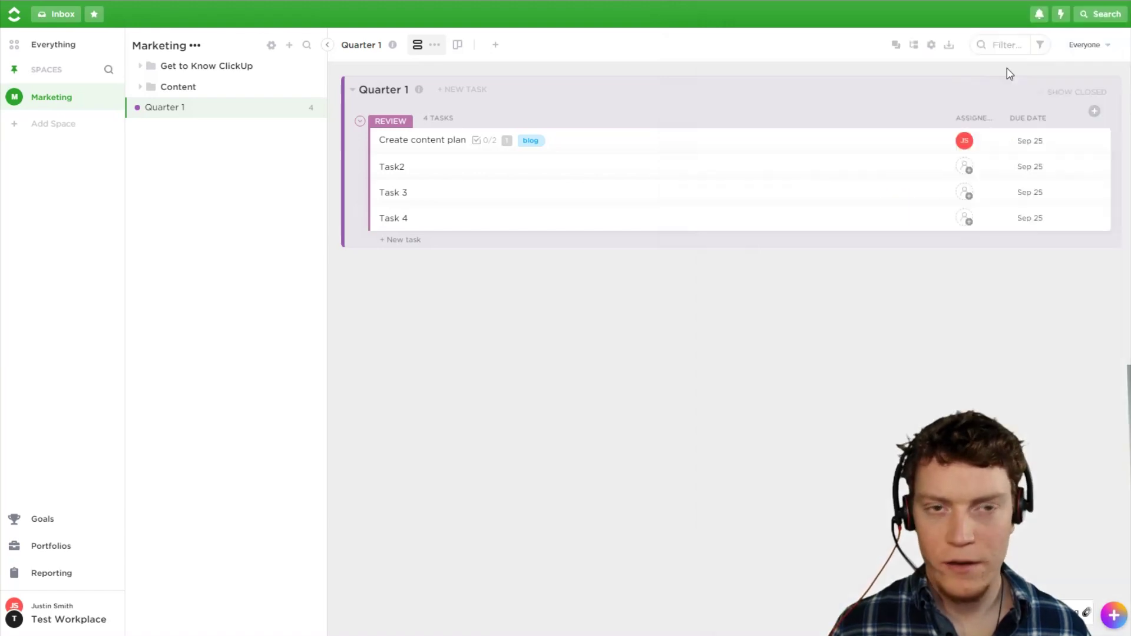
Step: Filter the list by the text "Task" and clear that text filter
left_click(1008, 44)
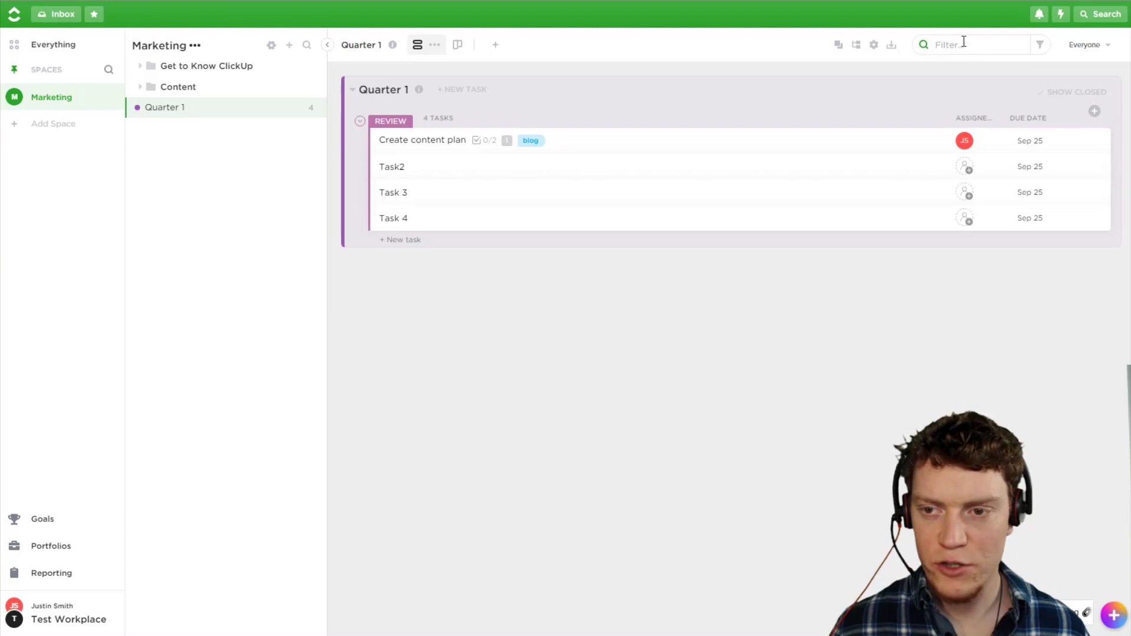
type("Task")
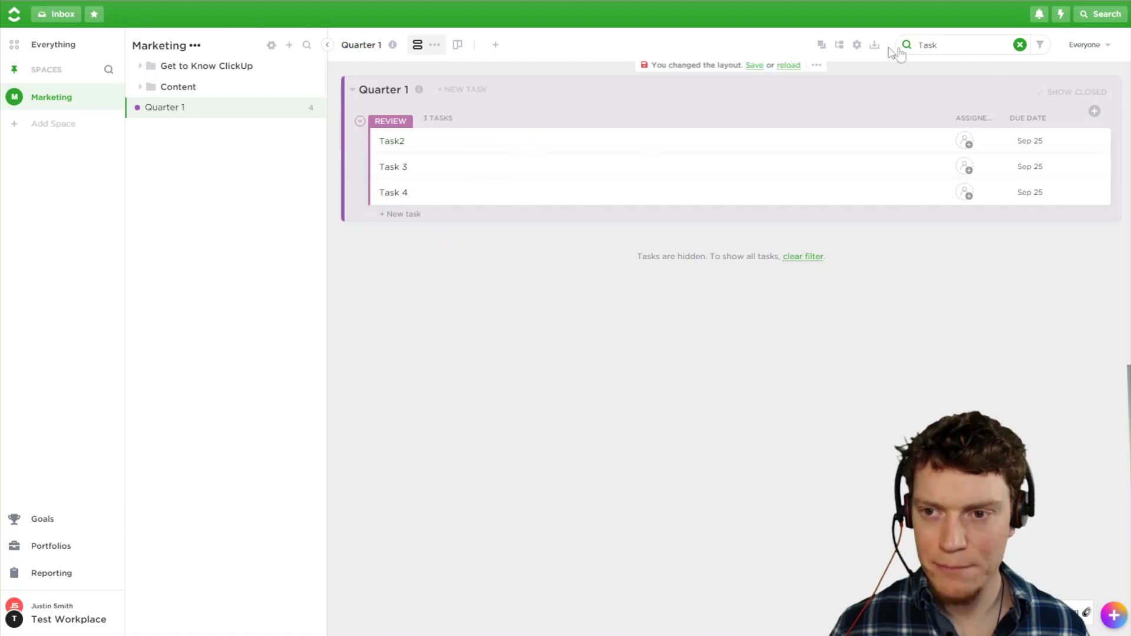
left_click(1020, 46)
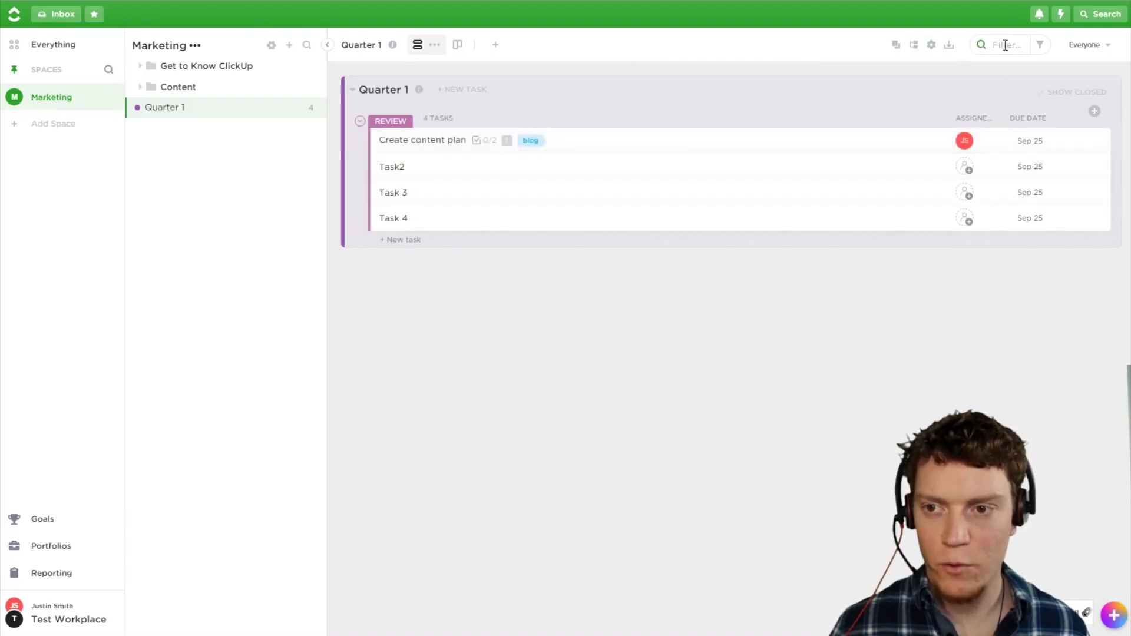
Step: Look over the Quarter 1 view's active filters, addable filter types and saved filters
left_click(1041, 47)
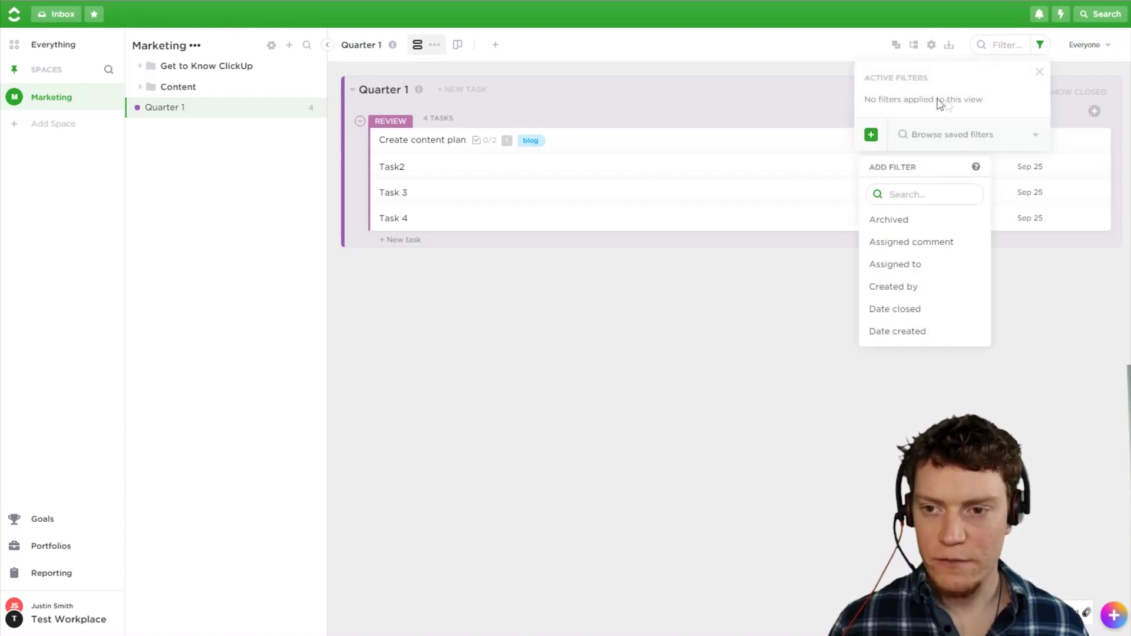
left_click(872, 136)
left_click(929, 136)
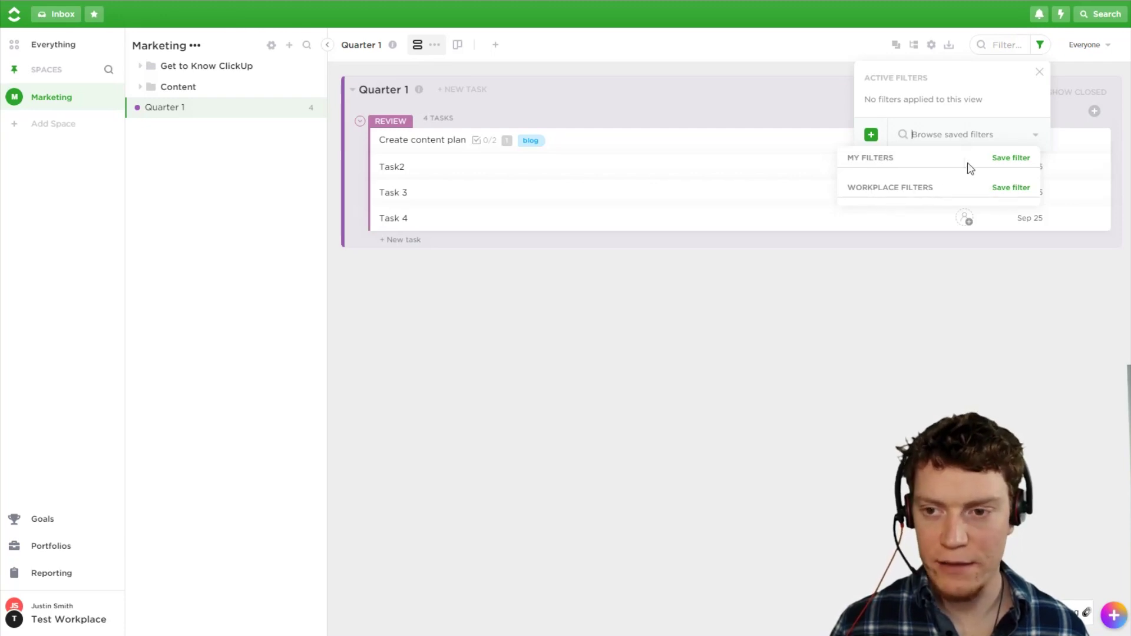
left_click(935, 129)
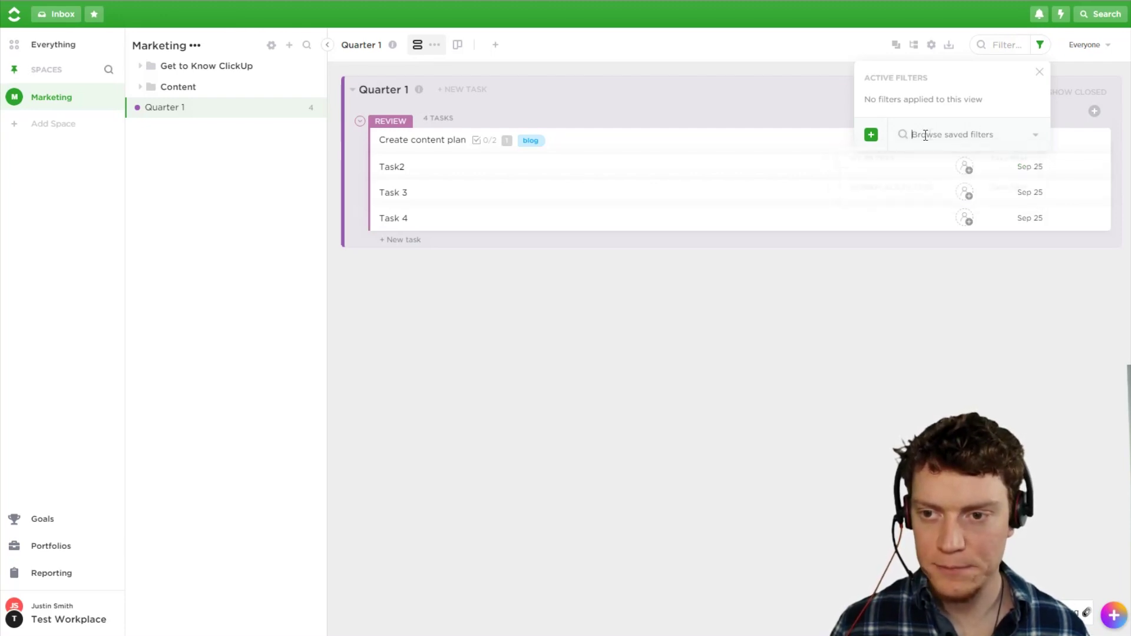
Step: Add a filter showing only tasks whose due date is before 9/14/2019
left_click(872, 136)
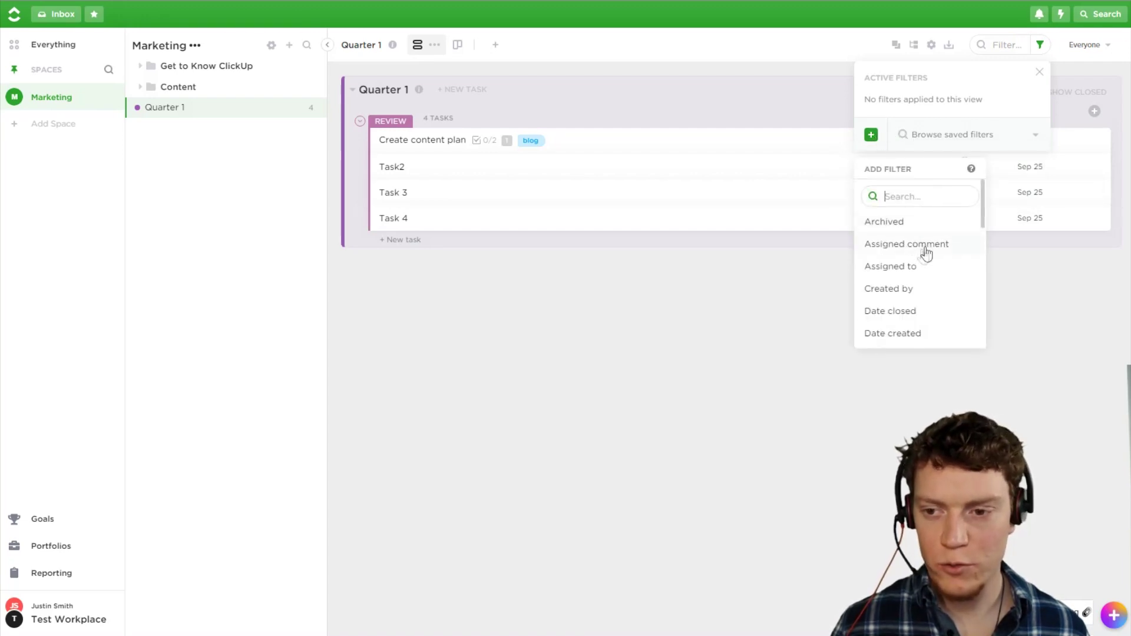
scroll(913, 259, "down", 5)
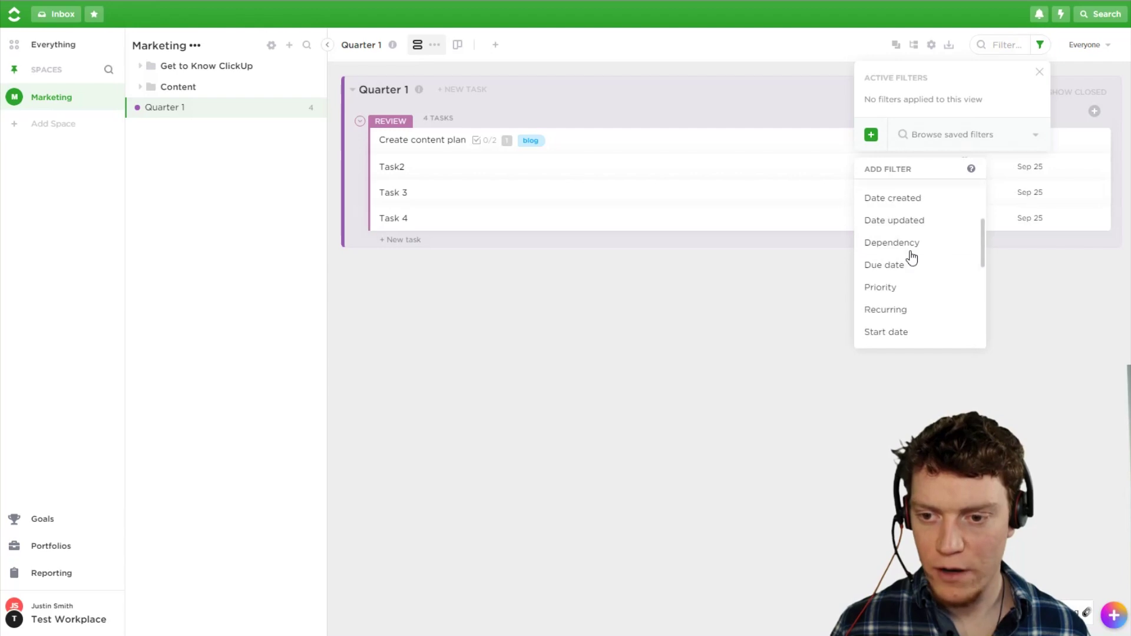
scroll(920, 265, "down", 2)
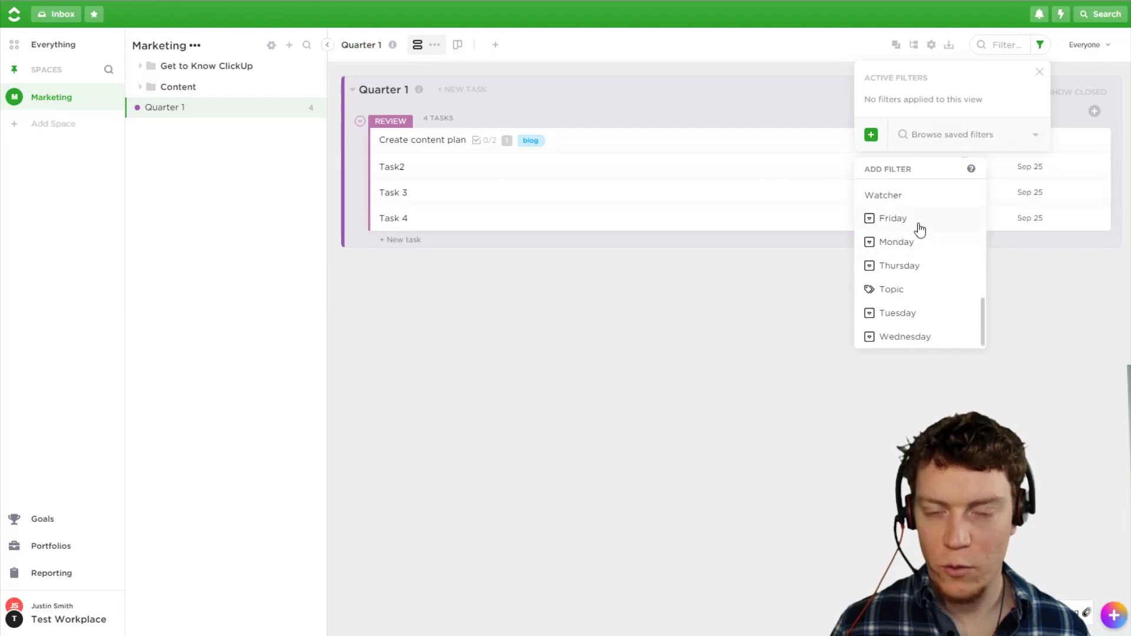
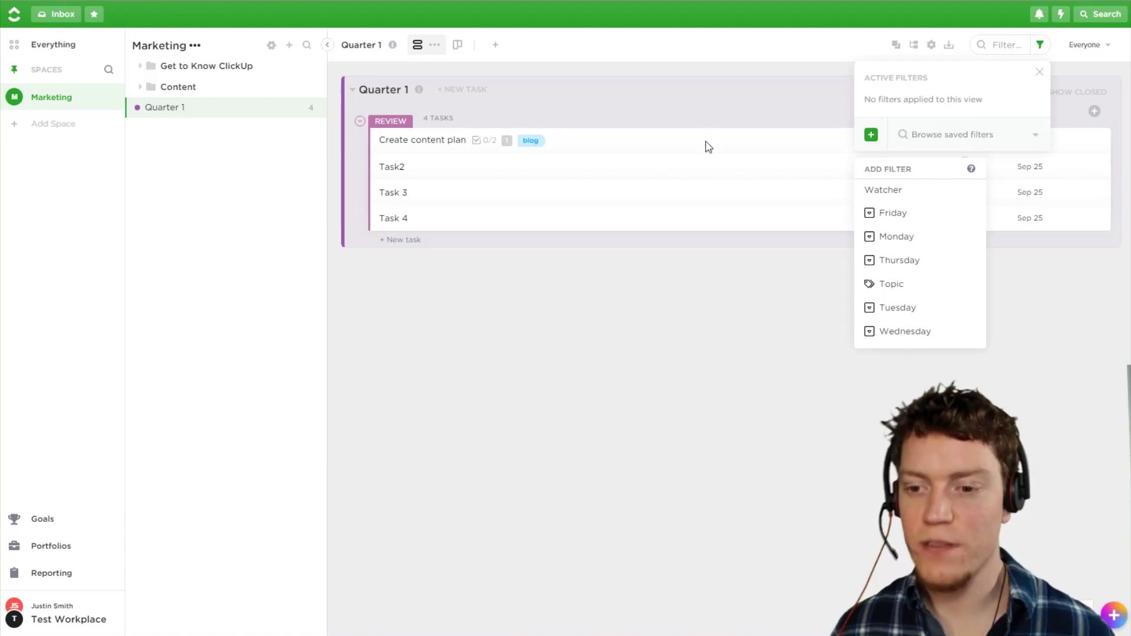
scroll(902, 259, "down", 3)
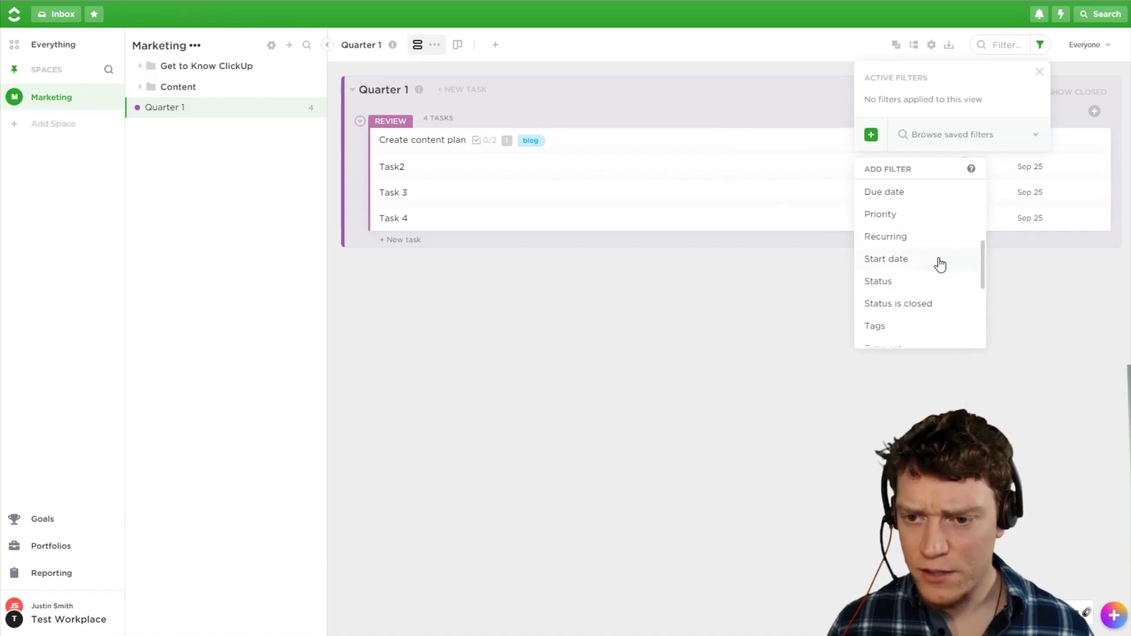
scroll(919, 270, "up", 3)
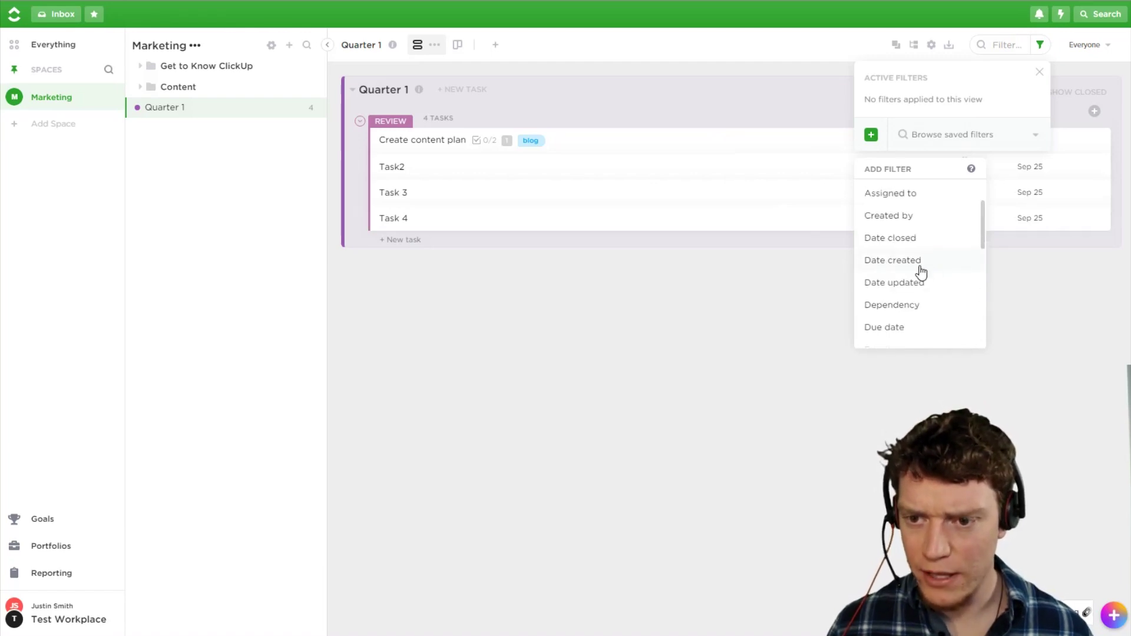
left_click(889, 328)
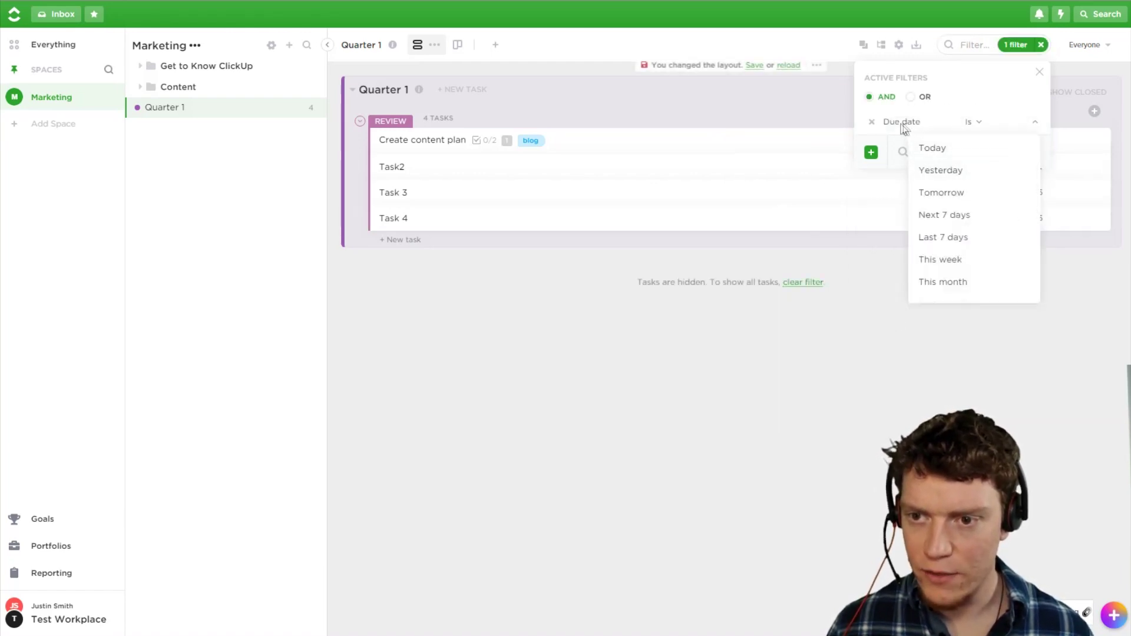
scroll(979, 250, "down", 5)
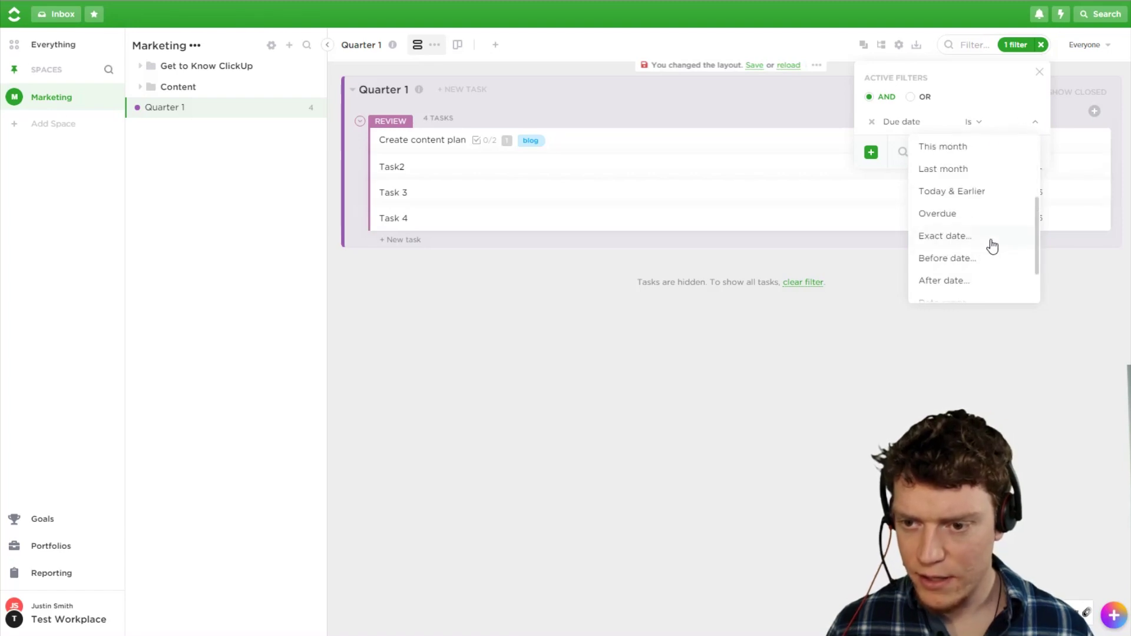
left_click(966, 197)
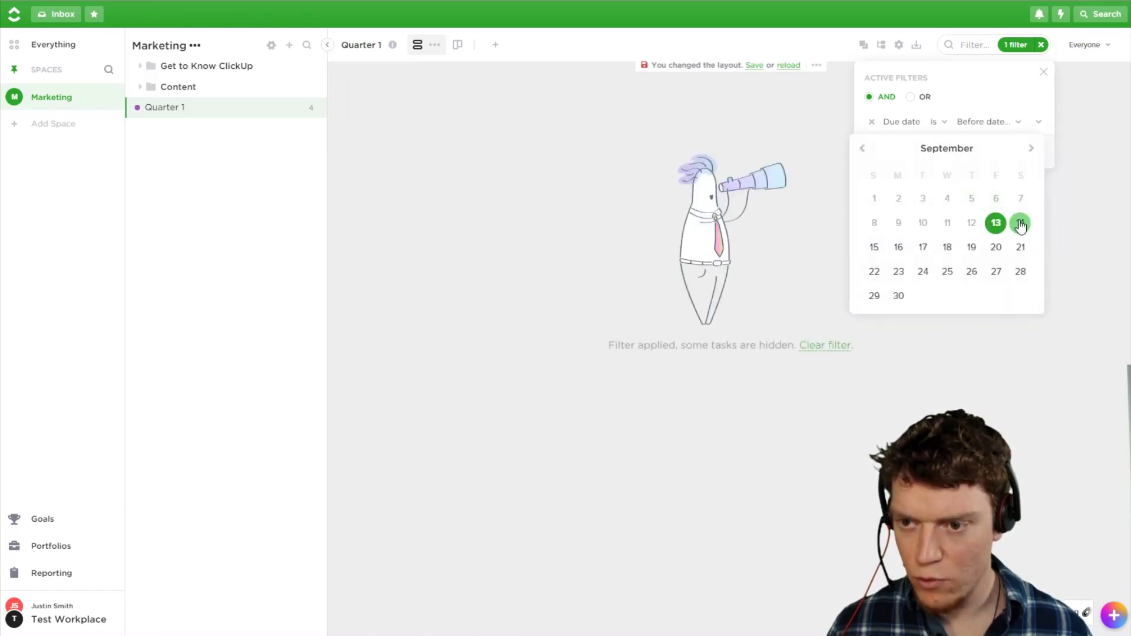
left_click(1021, 223)
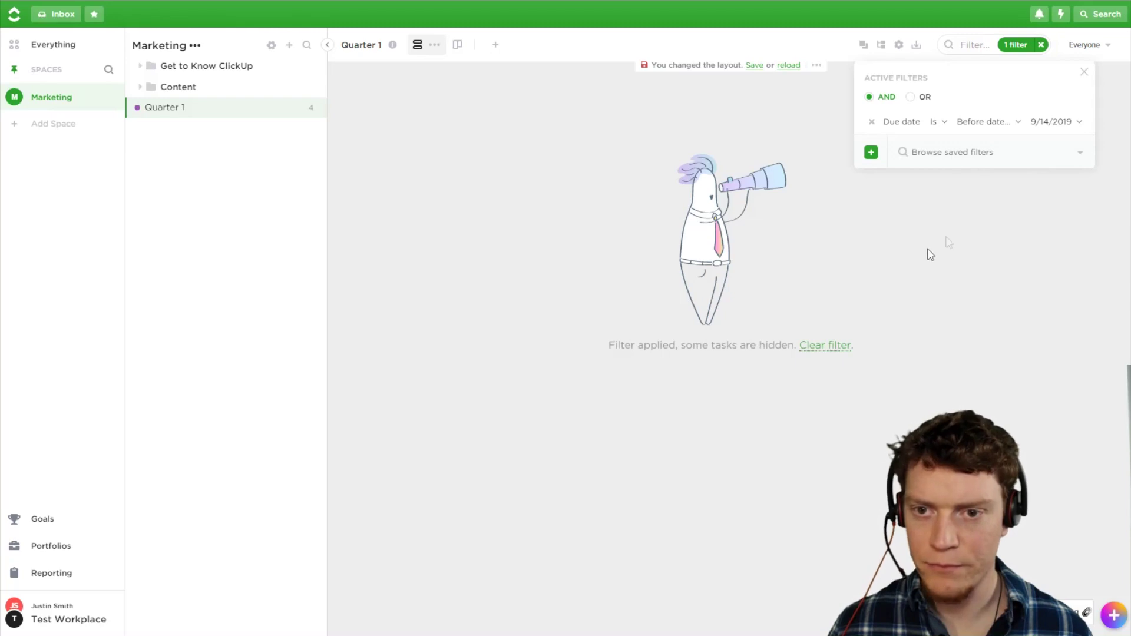
left_click(949, 242)
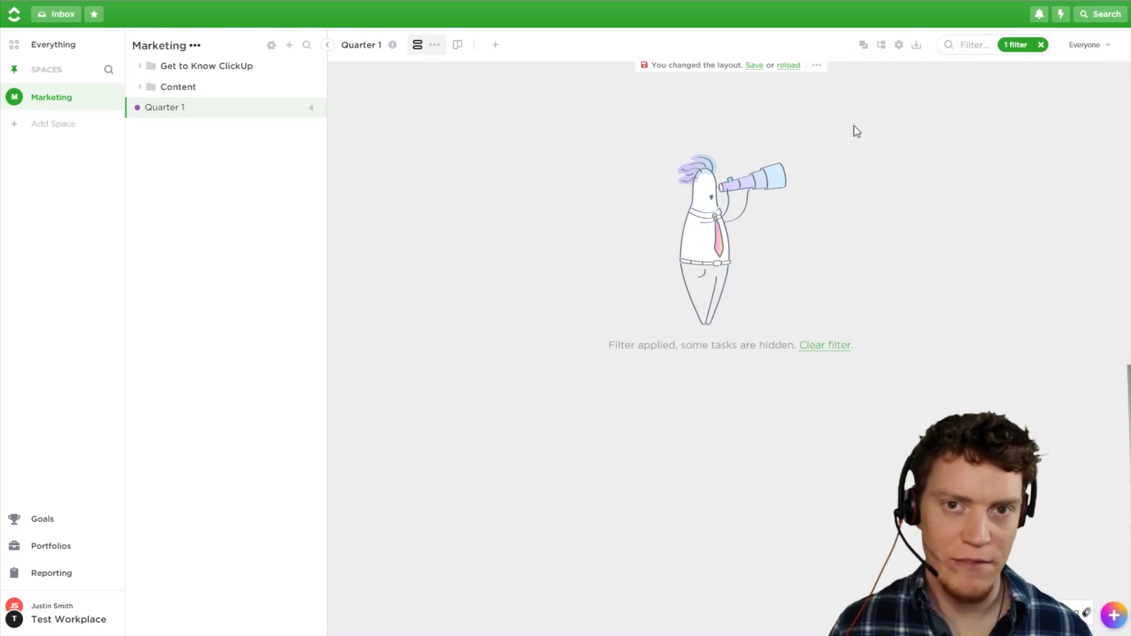
Step: Add a second filter for tasks assigned to Me
left_click(1015, 45)
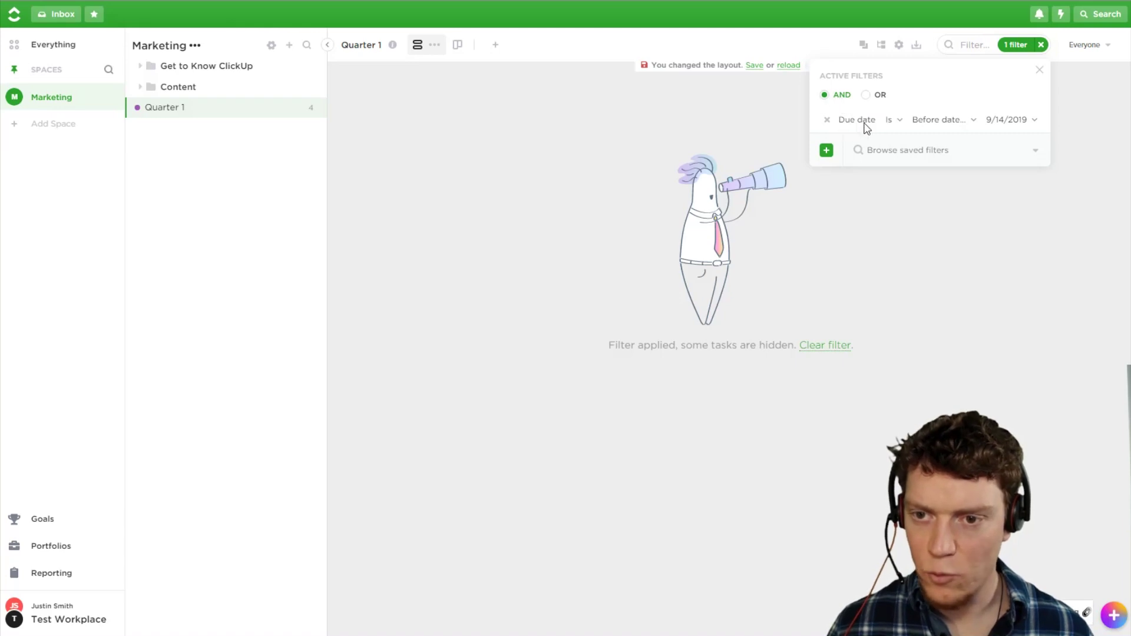
left_click(827, 151)
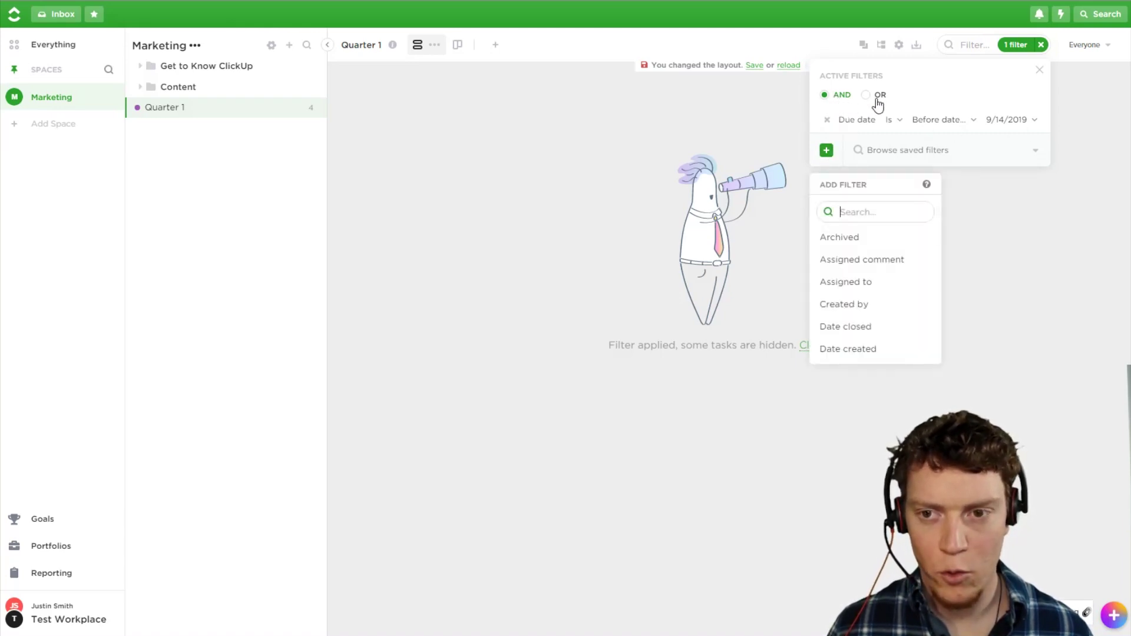
scroll(875, 259, "down", 1)
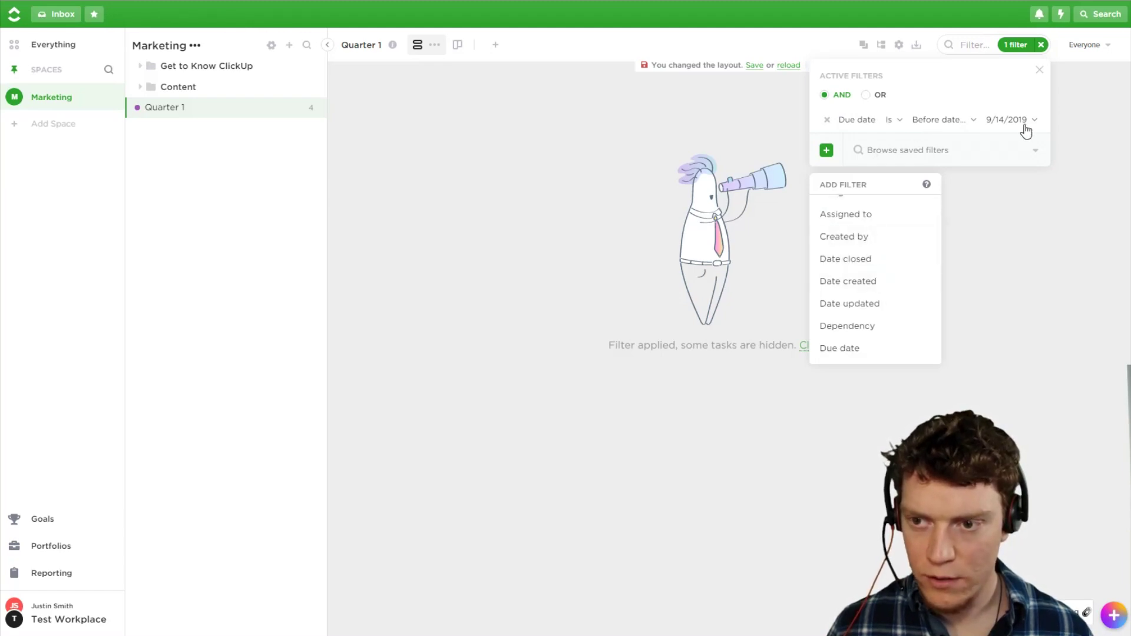
scroll(887, 294, "up", 1)
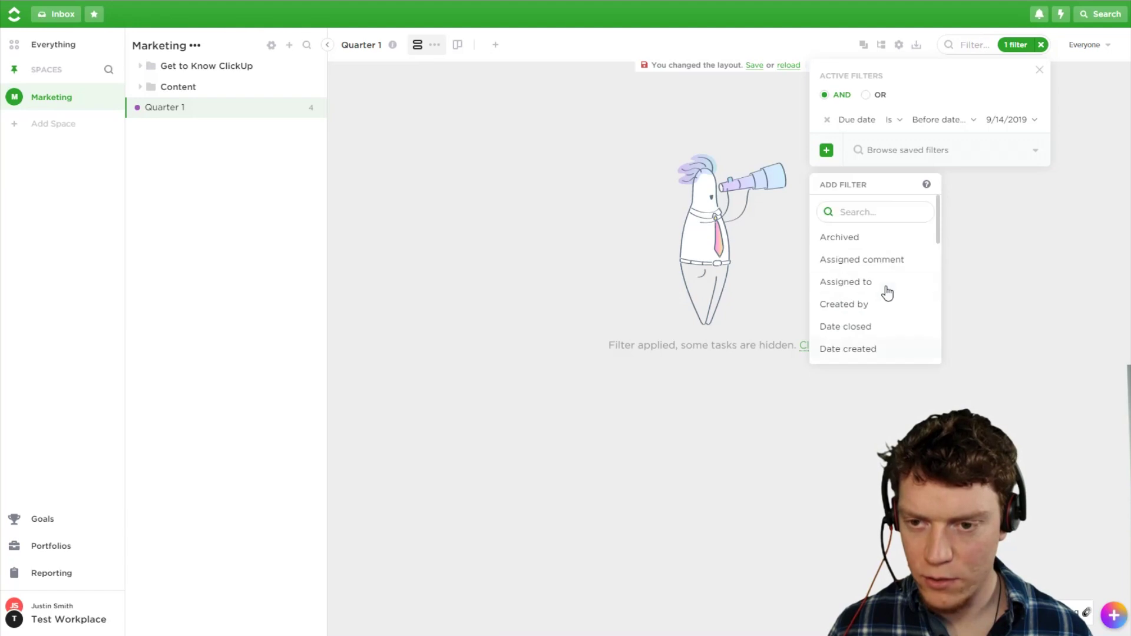
left_click(885, 283)
left_click(1018, 149)
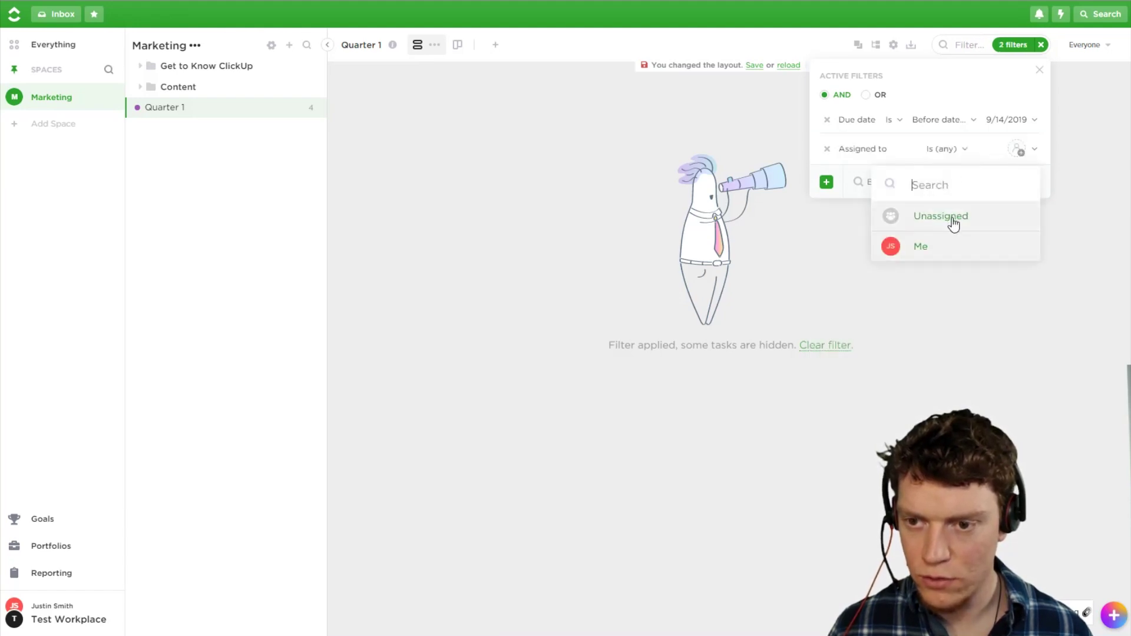
left_click(922, 247)
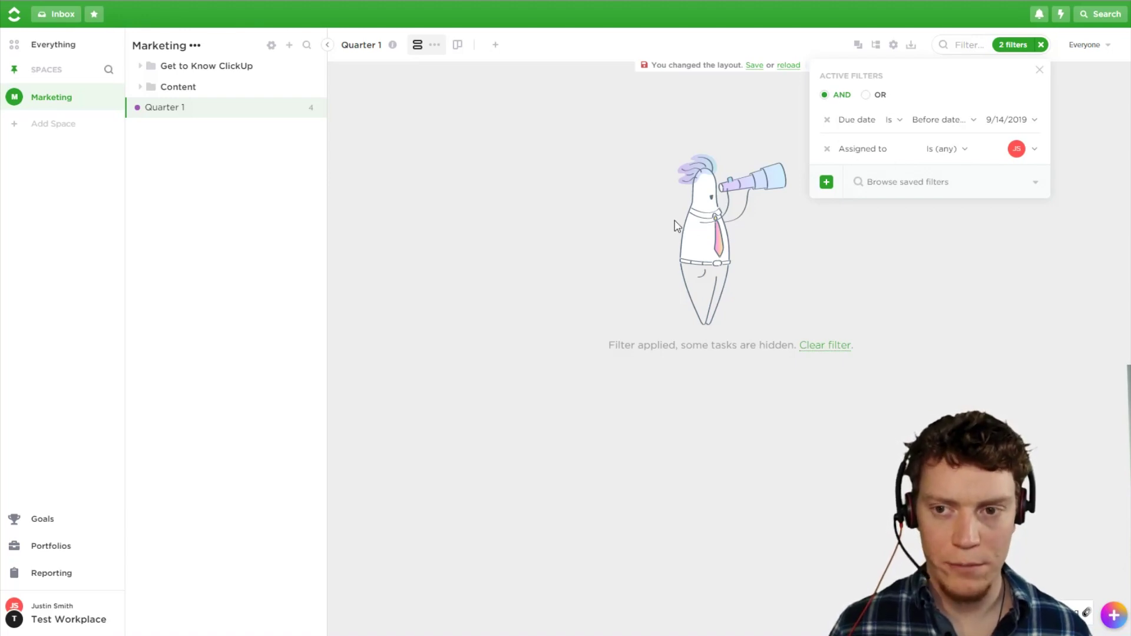
Step: Combine the due date and assignee filters with OR, and review the filtered list and active filters
left_click(867, 96)
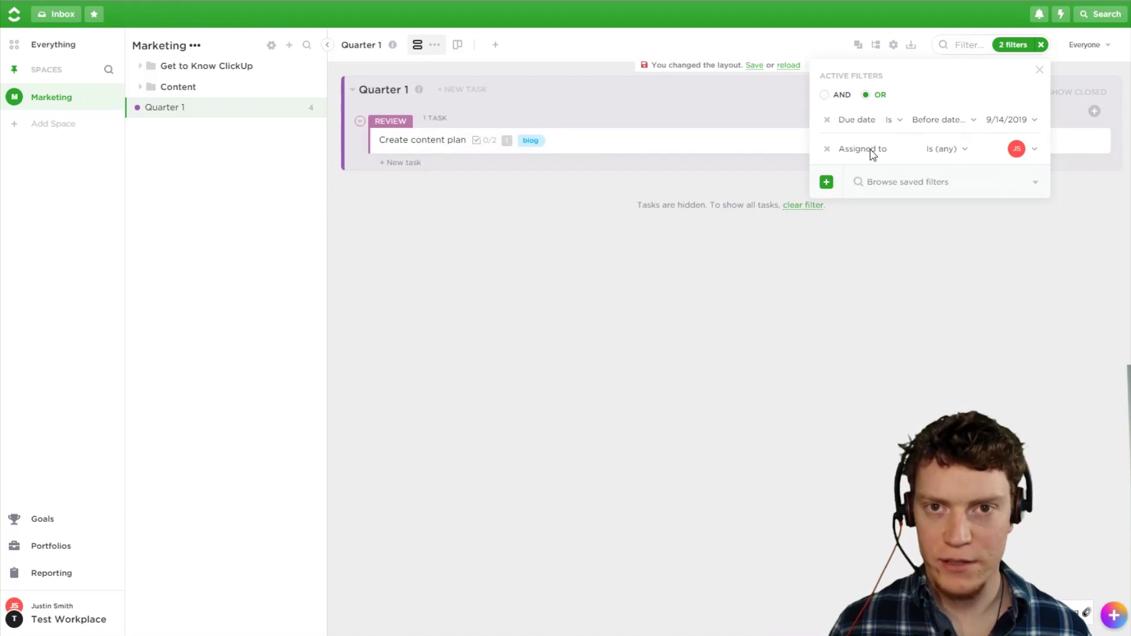
left_click(792, 303)
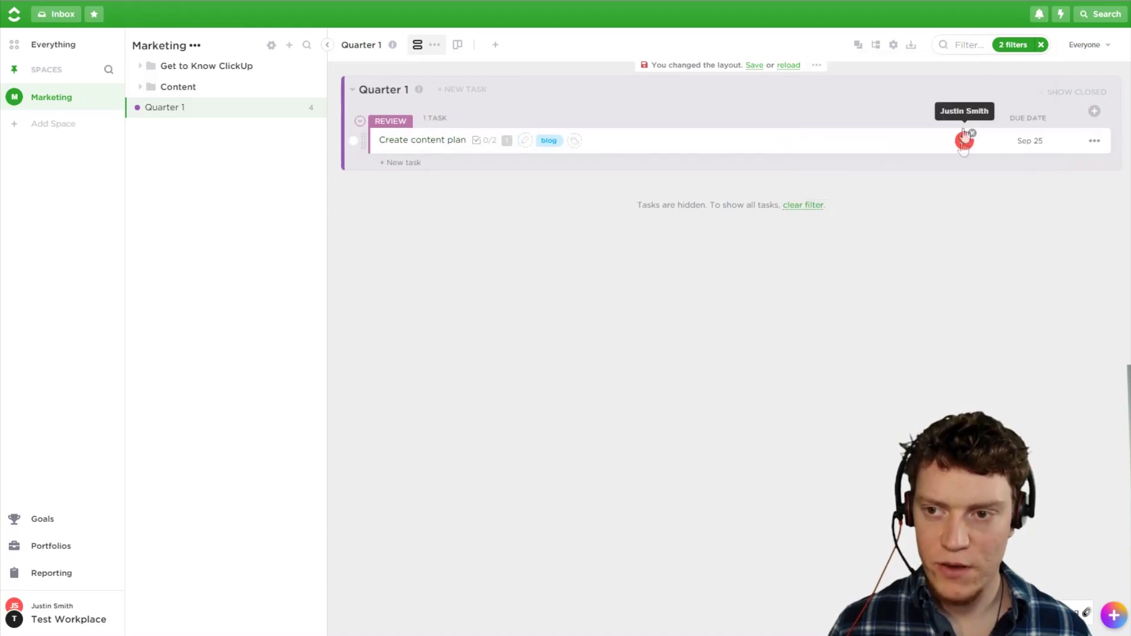
left_click(1011, 47)
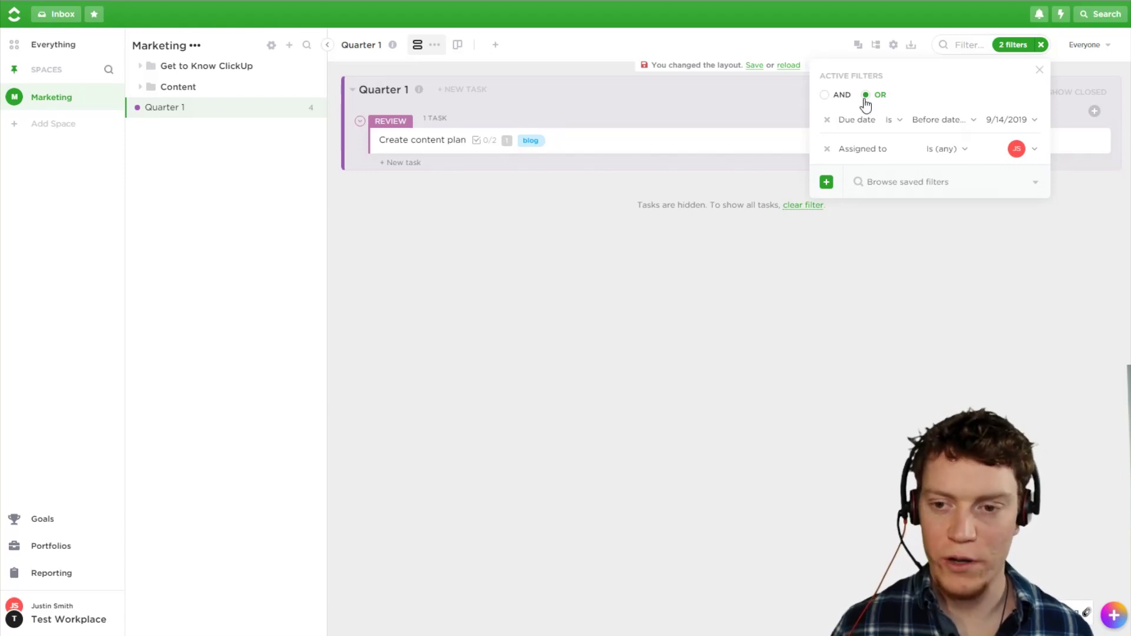
Step: Close the active filters and open the List inside the Get to Know ClickUp folder
left_click(950, 252)
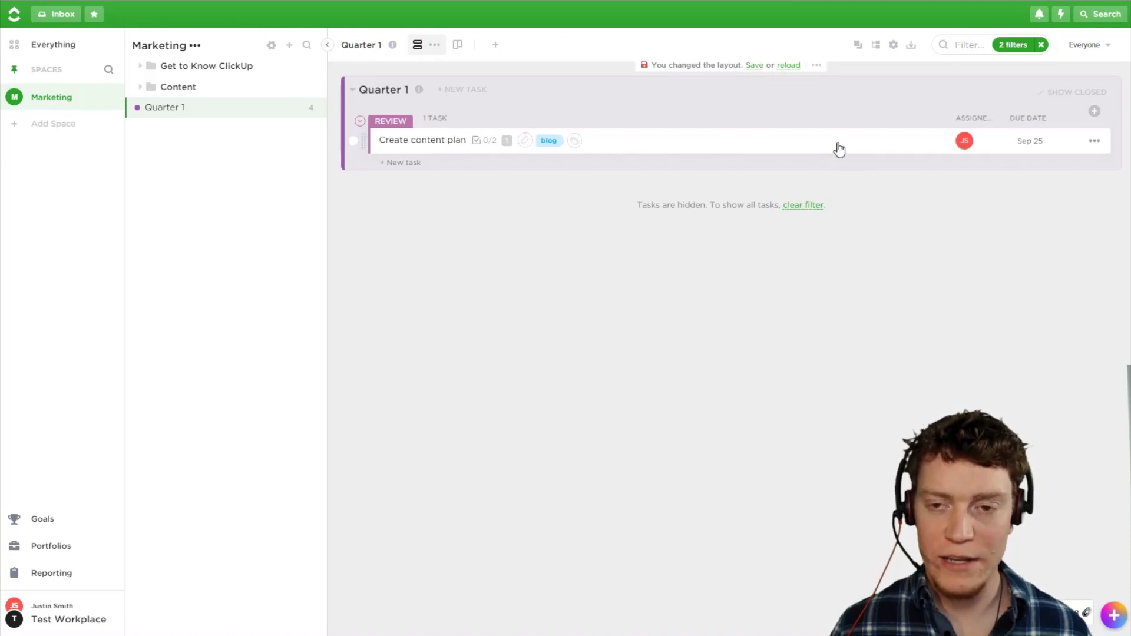
left_click(179, 88)
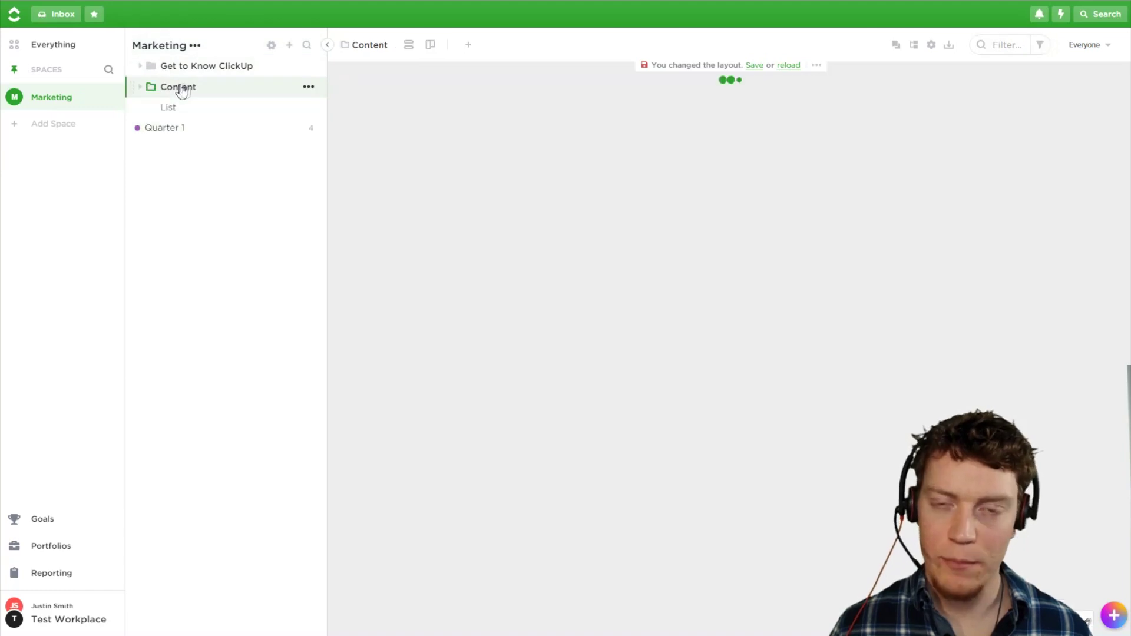
left_click(185, 131)
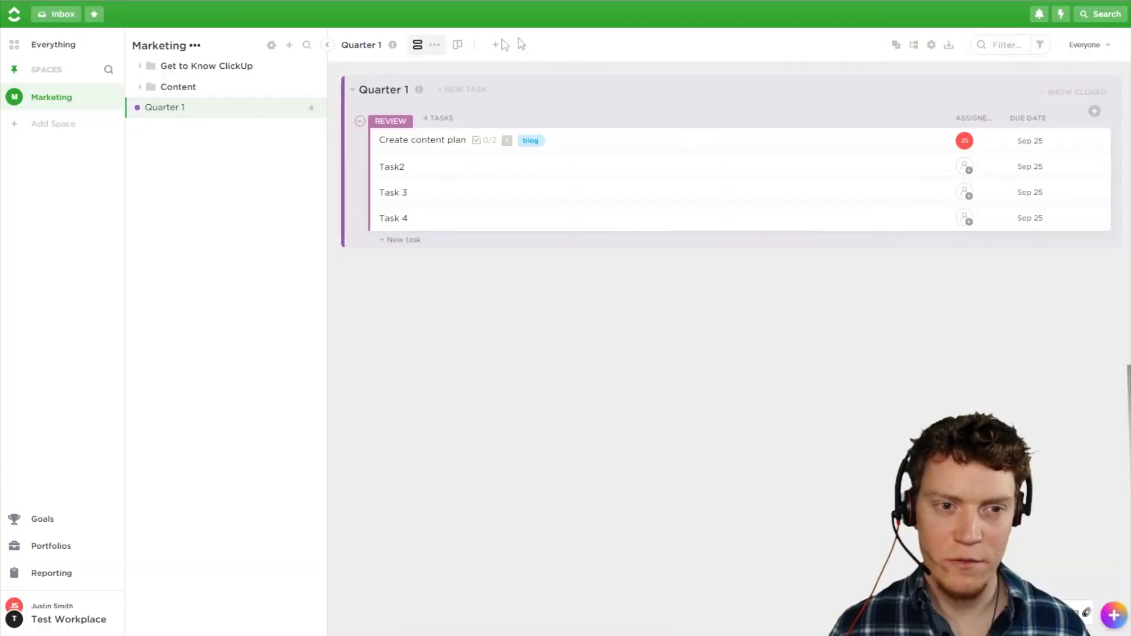
left_click(198, 69)
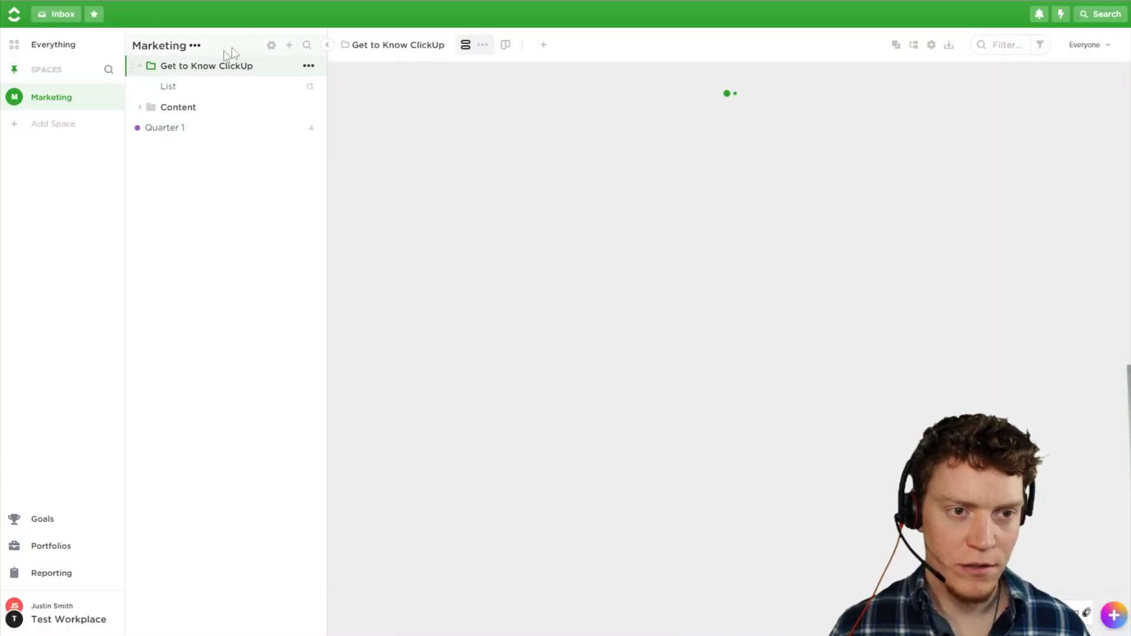
left_click(177, 86)
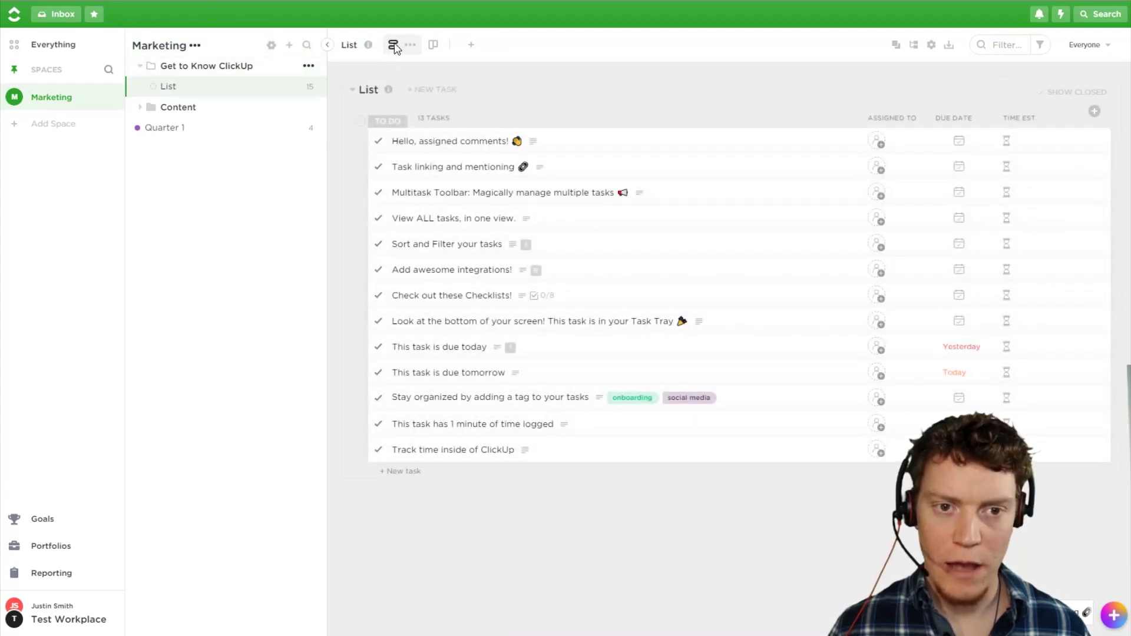
Step: Show the list as a board grouped by due date and look through its date columns
left_click(434, 46)
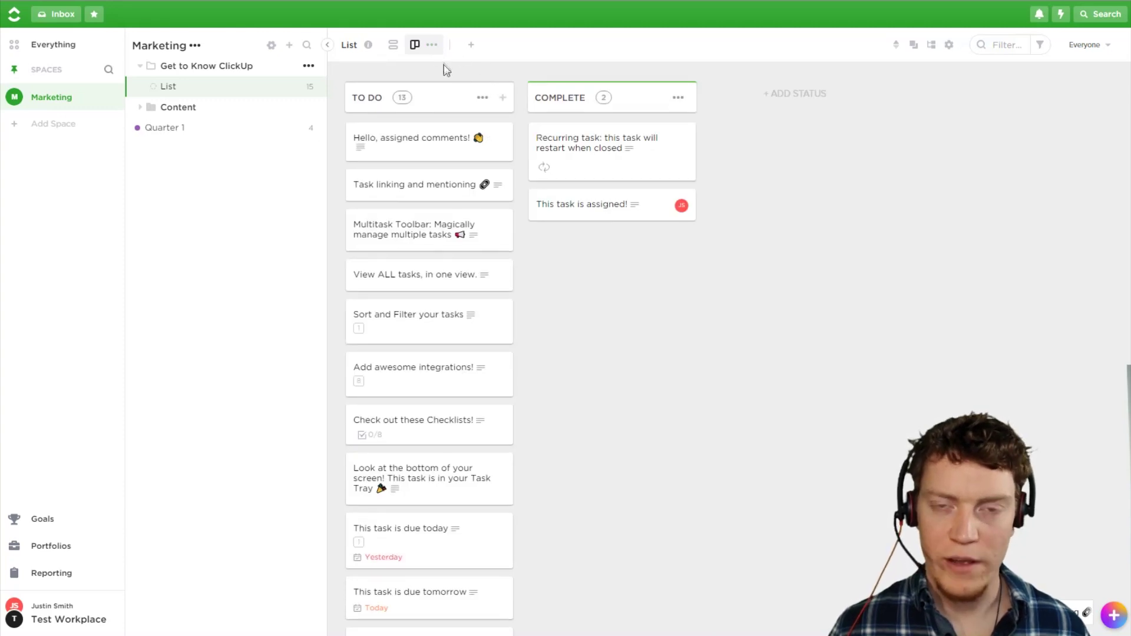
left_click(914, 44)
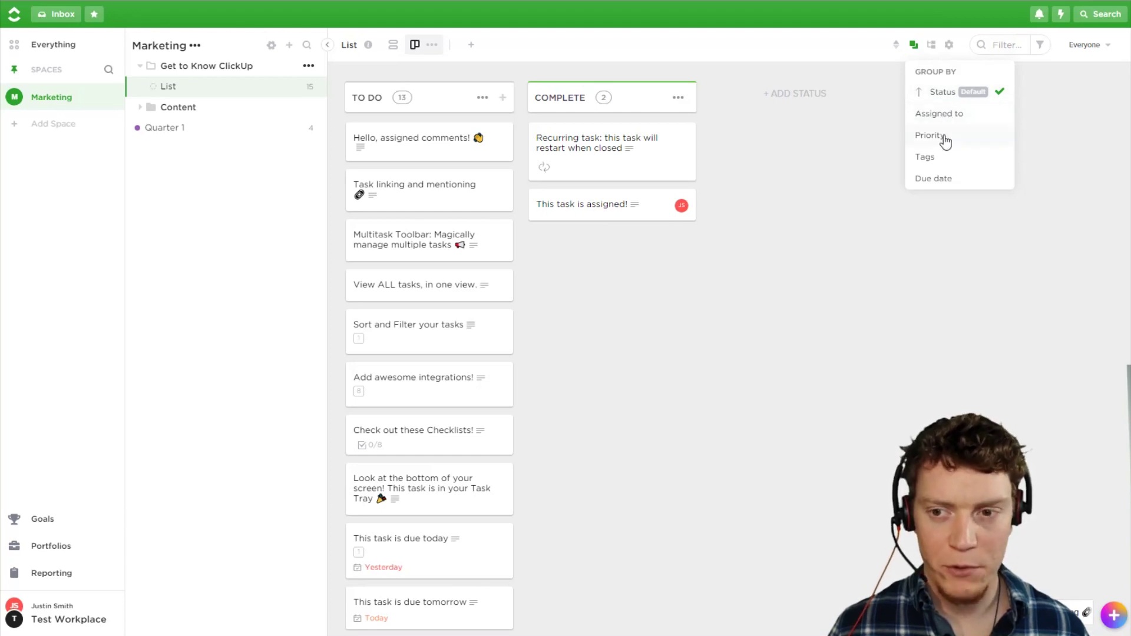
left_click(952, 180)
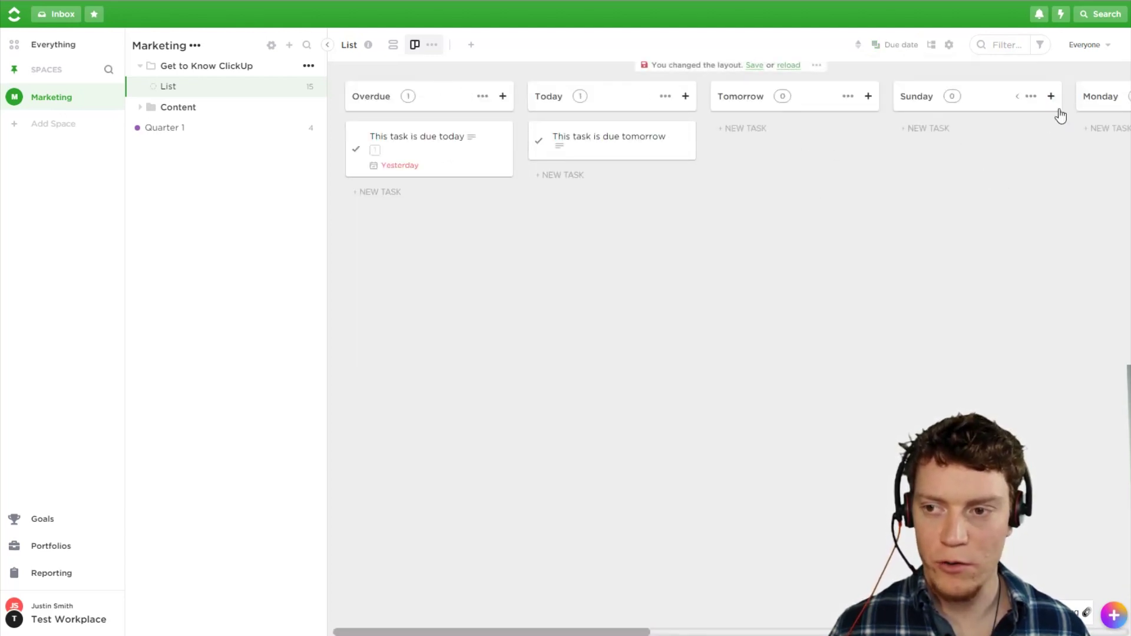
scroll(644, 255, "right", 10)
scroll(753, 245, "right", 8)
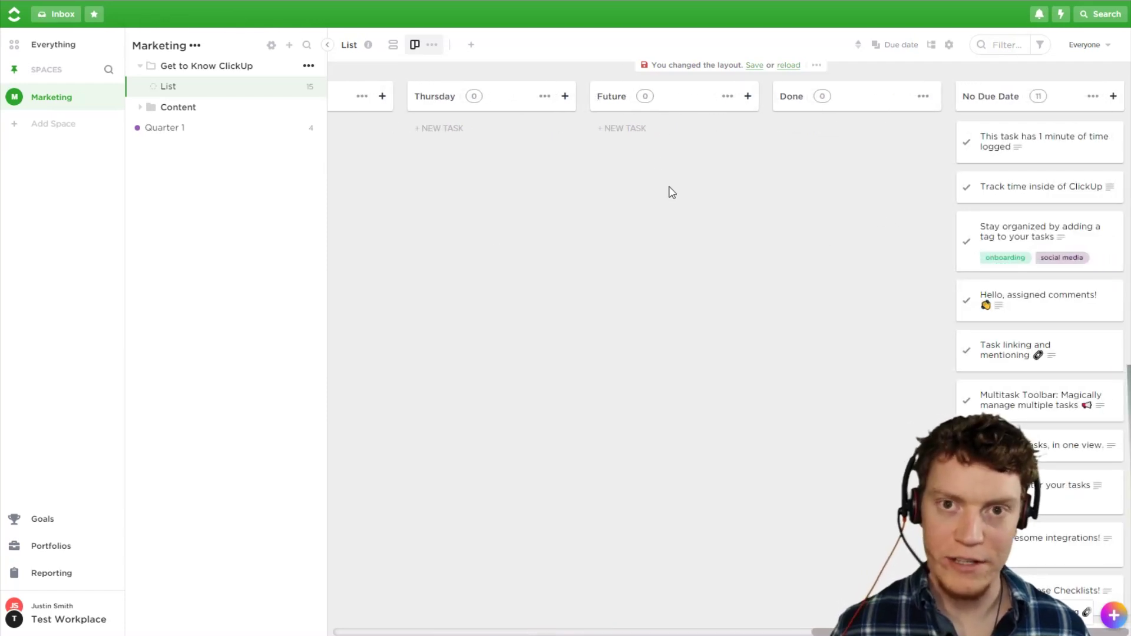
scroll(672, 193, "left", 3)
scroll(1026, 249, "right", 3)
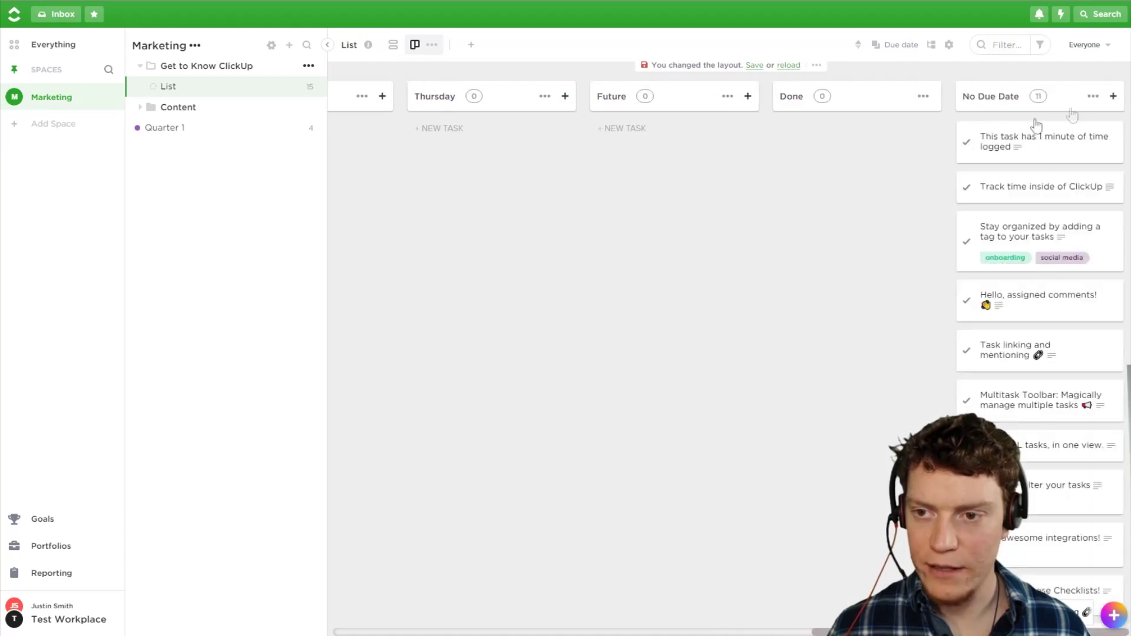
scroll(707, 176, "left", 10)
Step: Add an unnamed Calendar view to the list
left_click(471, 45)
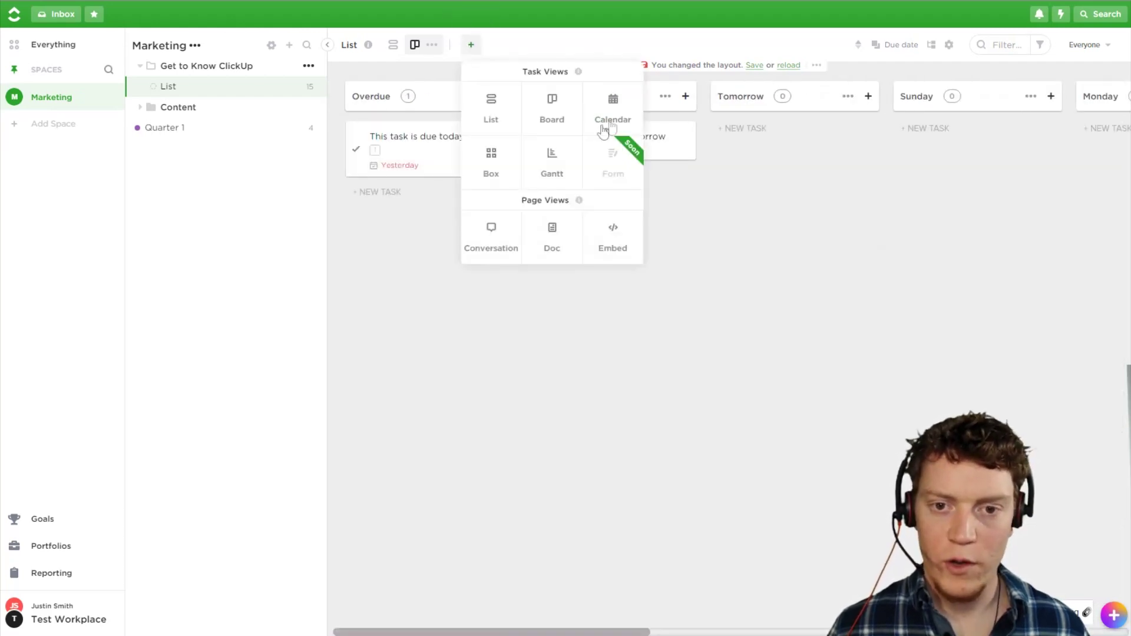
left_click(611, 104)
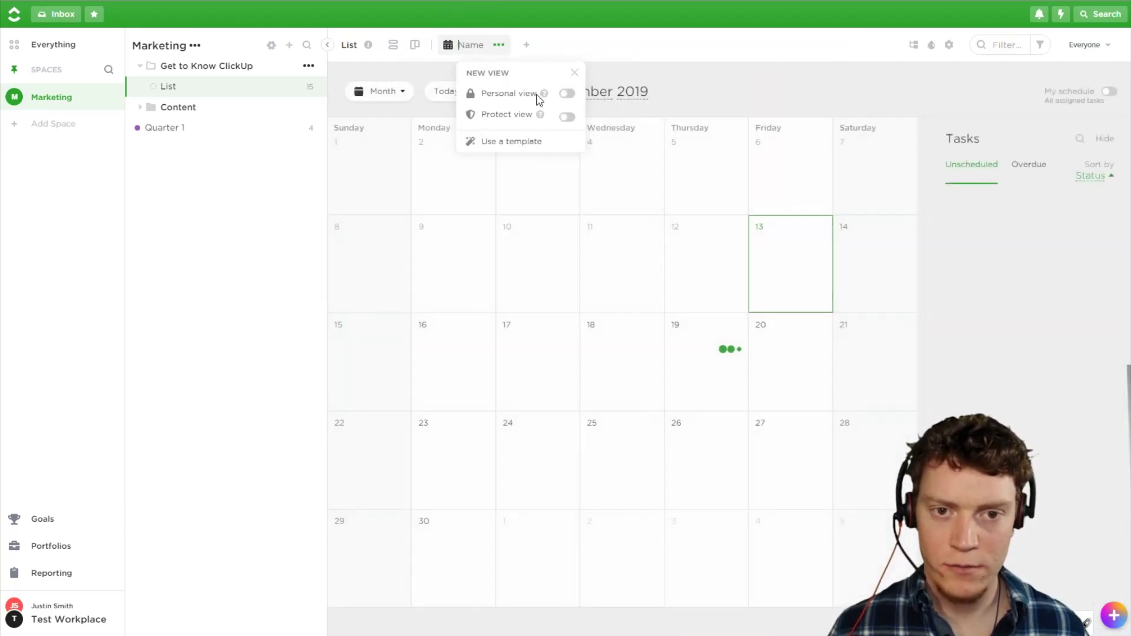
left_click(668, 301)
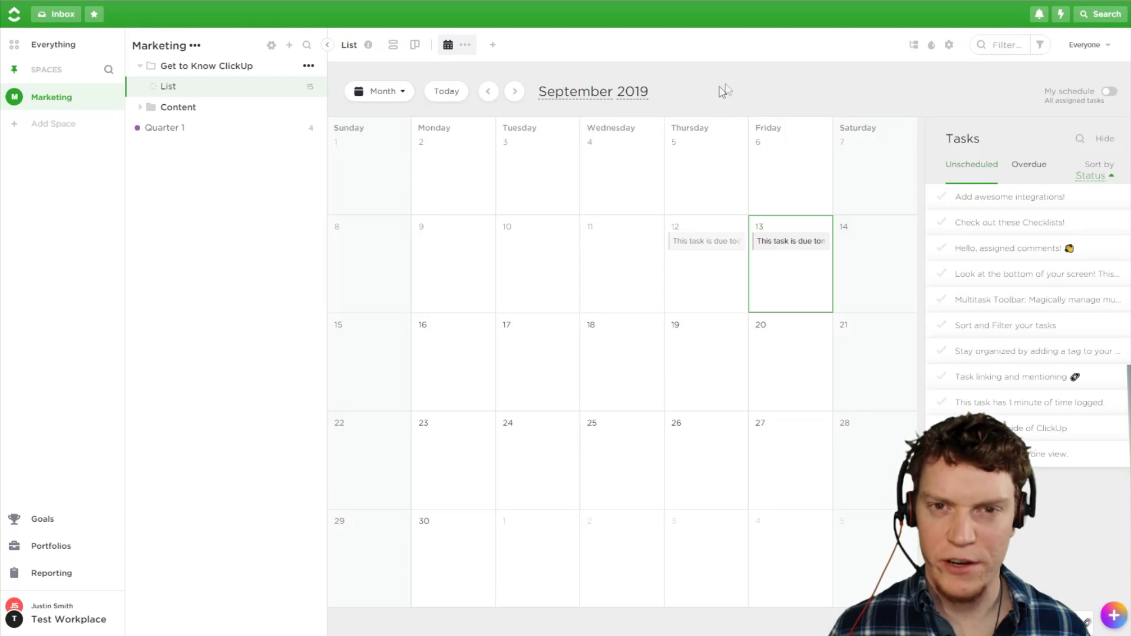
Step: Add an unnamed Box view to the list, starting the free Unlimited trial it requires
left_click(493, 46)
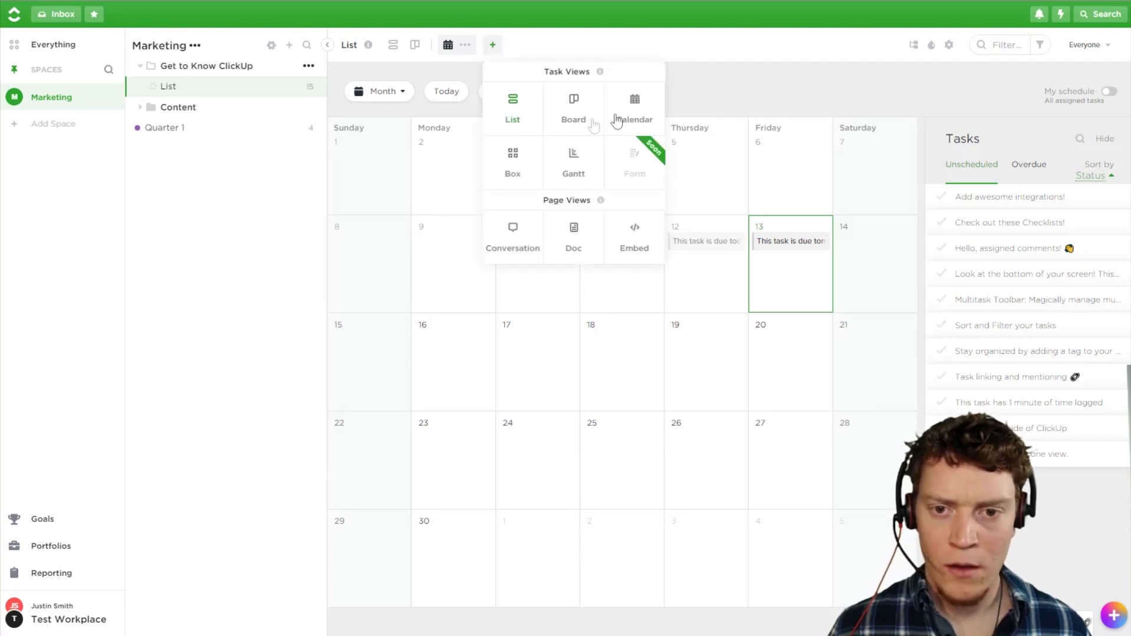
left_click(522, 163)
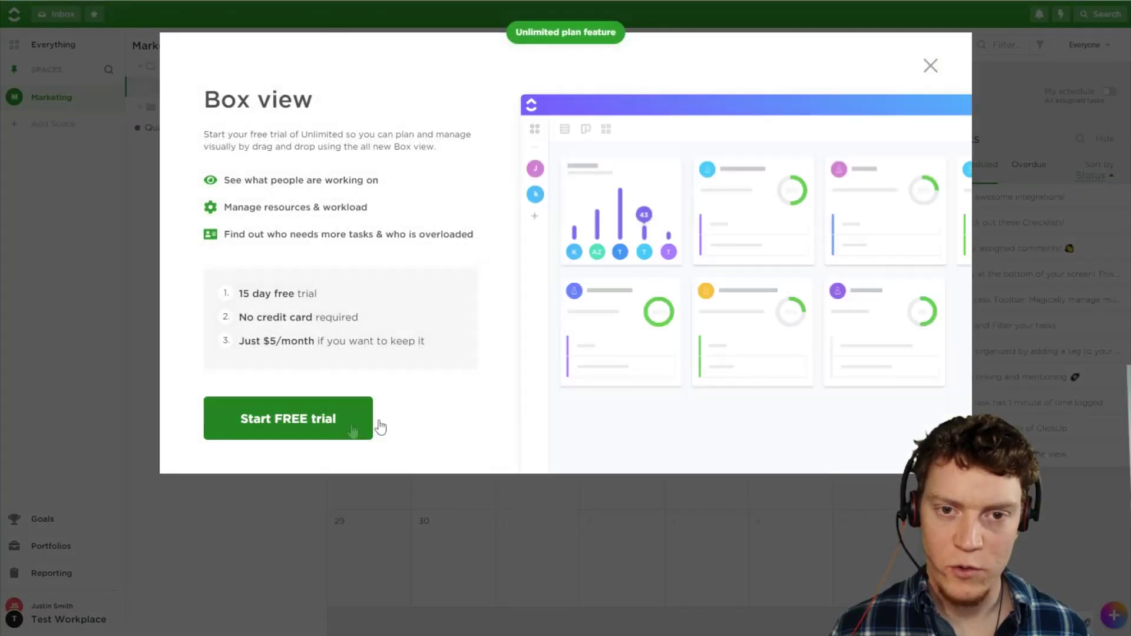
left_click(348, 420)
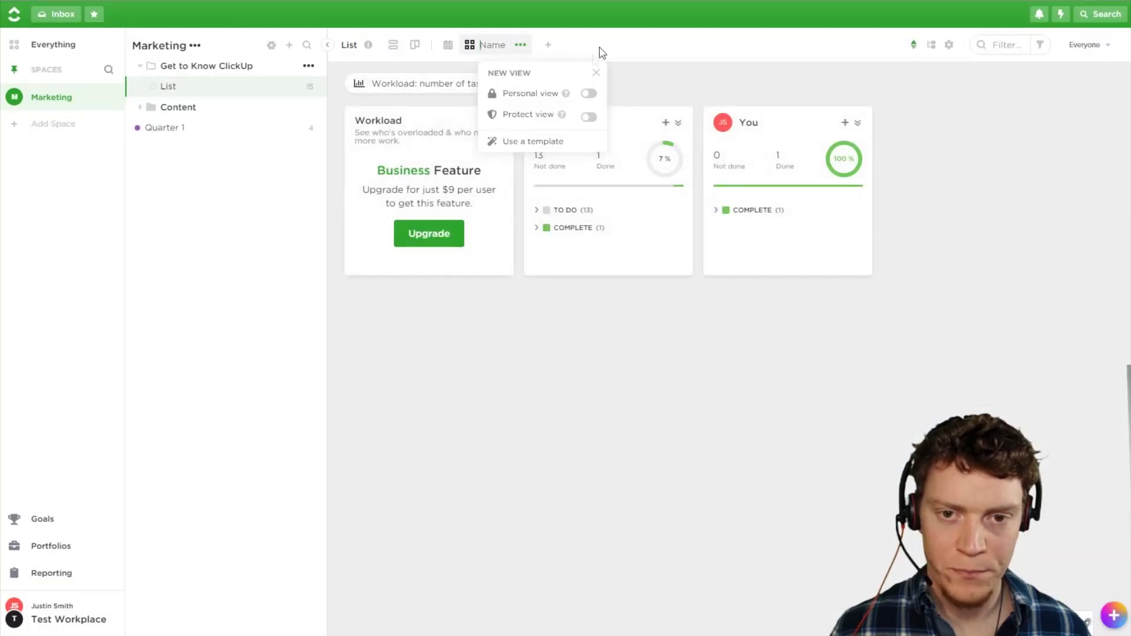
left_click(569, 59)
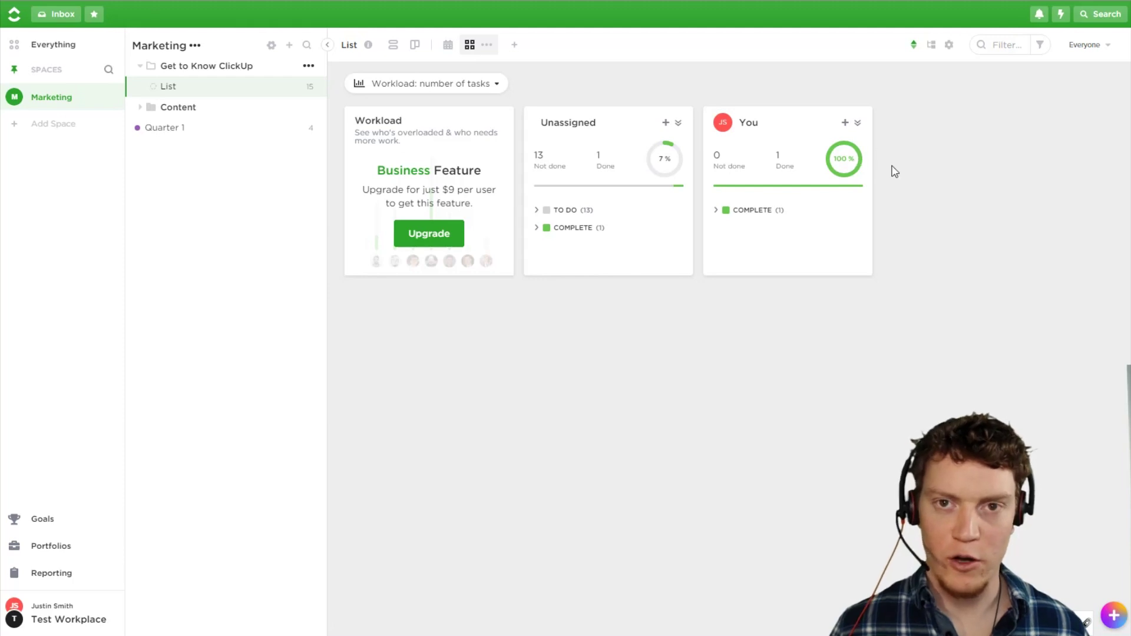
Step: Assign the unassigned tasks "Task linking and mentioning" and "View ALL tasks, in one view." to yourself in the Box view
left_click(749, 211)
left_click_drag(751, 246, 790, 240)
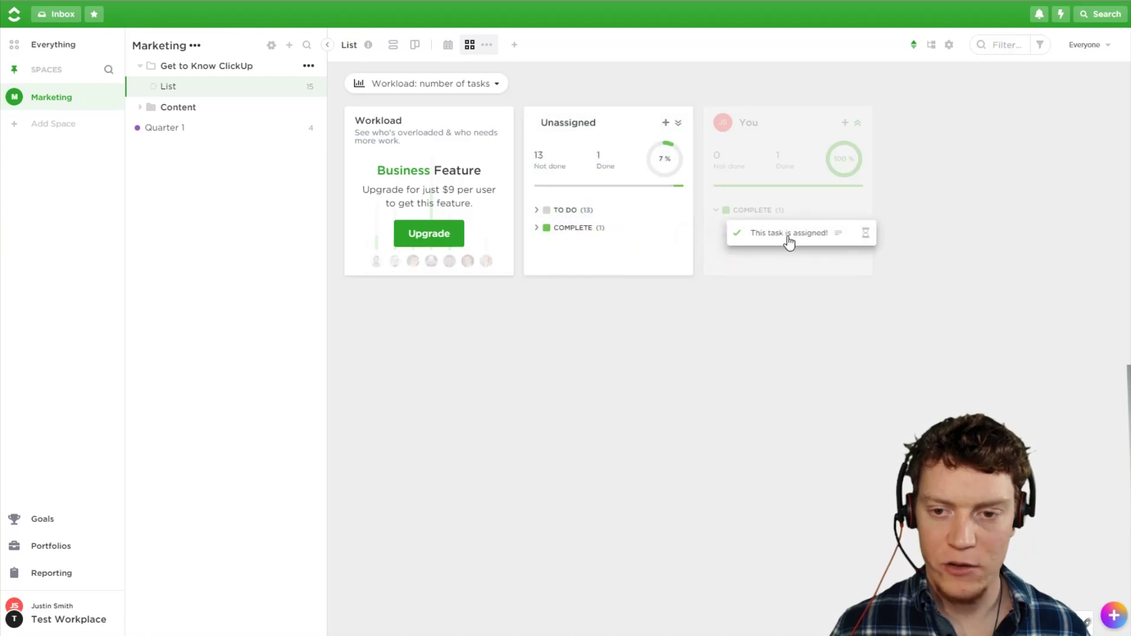
left_click(538, 229)
left_click(537, 211)
left_click_drag(636, 278, 753, 273)
left_click_drag(578, 299, 776, 293)
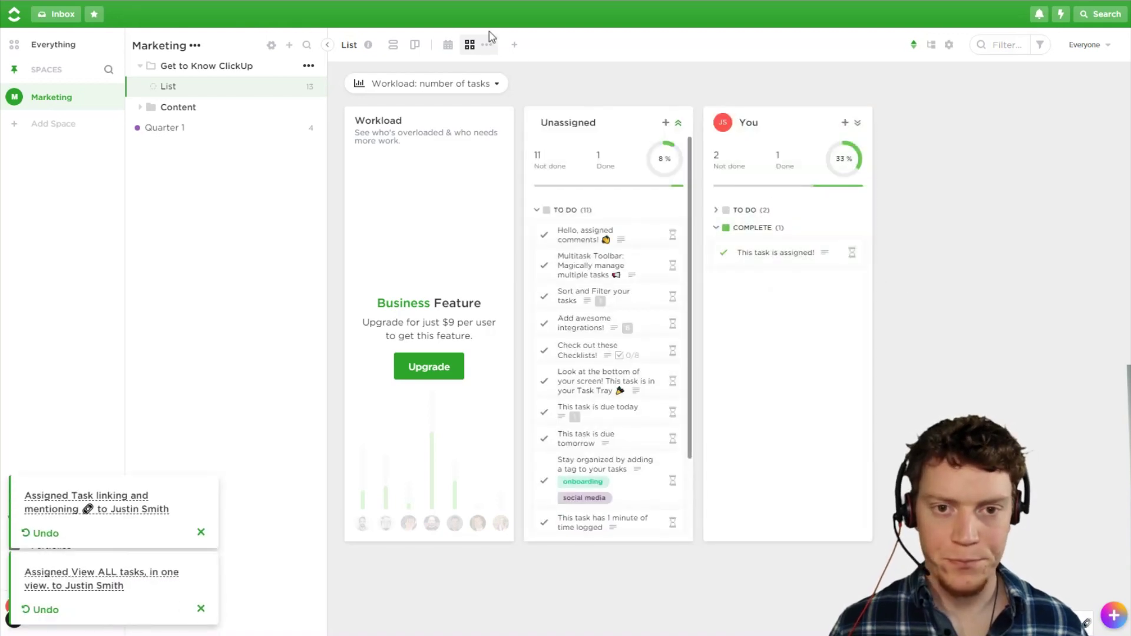
Step: Add an unnamed Gantt view to the list
left_click(513, 44)
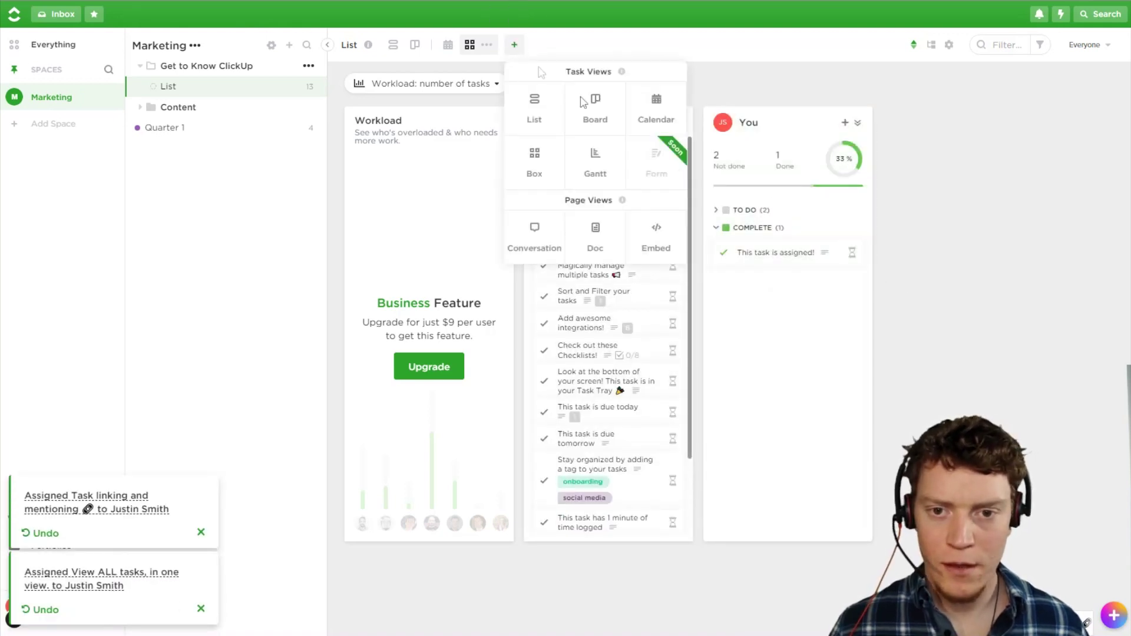
left_click(598, 171)
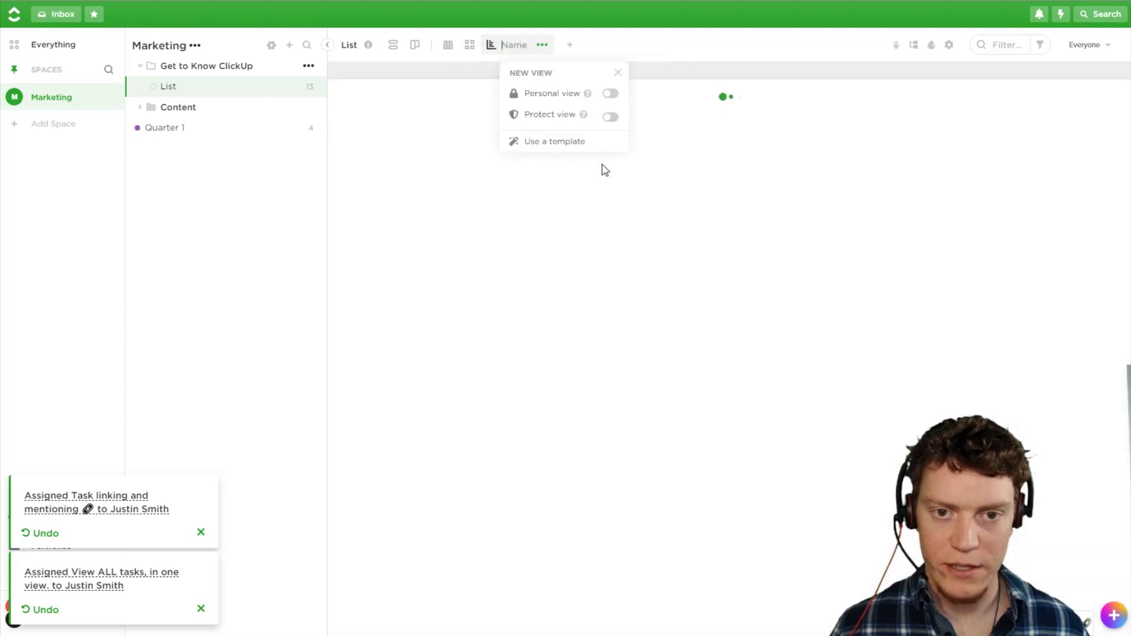
left_click(620, 46)
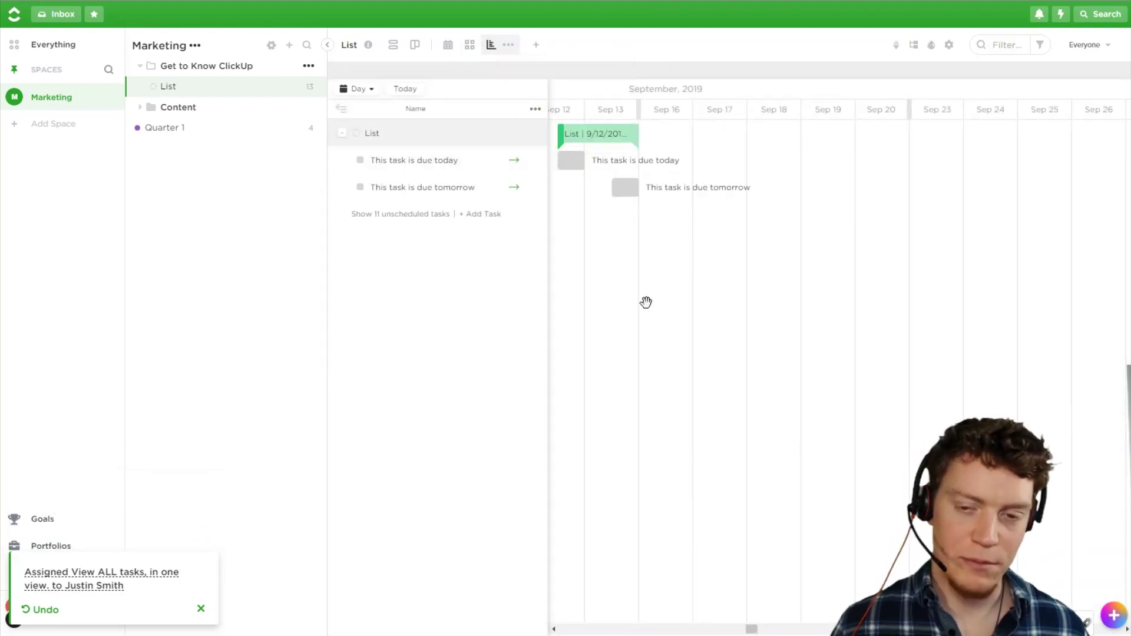
Step: Reschedule "This task is due tomorrow" to Sep 16 and make it dependent on "This task is due today" in the Gantt chart
left_click_drag(646, 303, 733, 296)
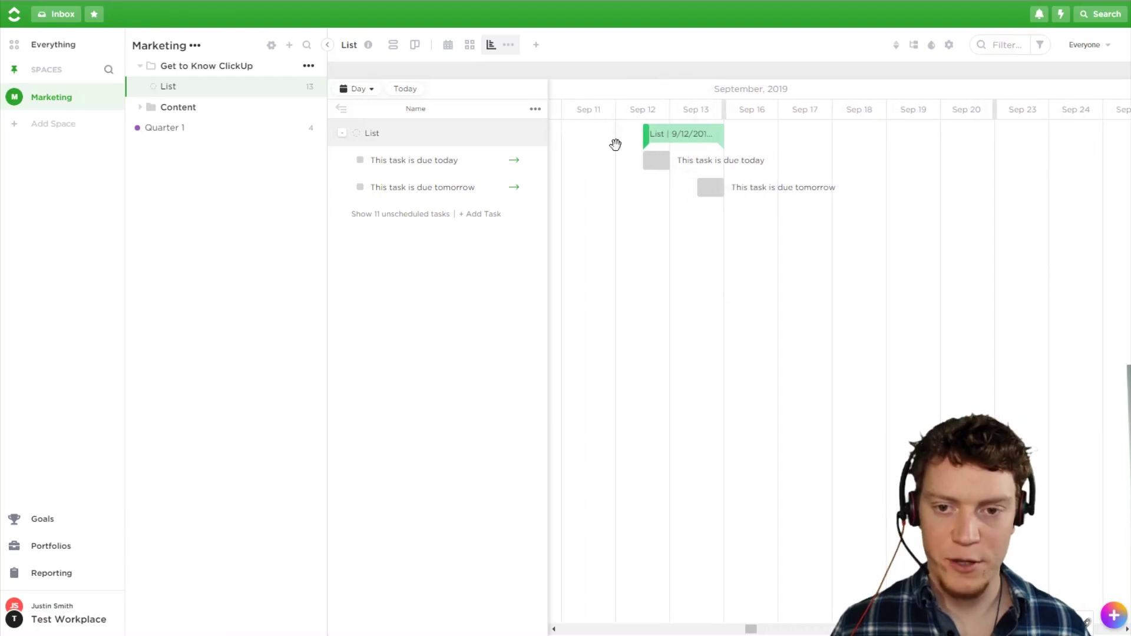
left_click_drag(698, 196, 729, 188)
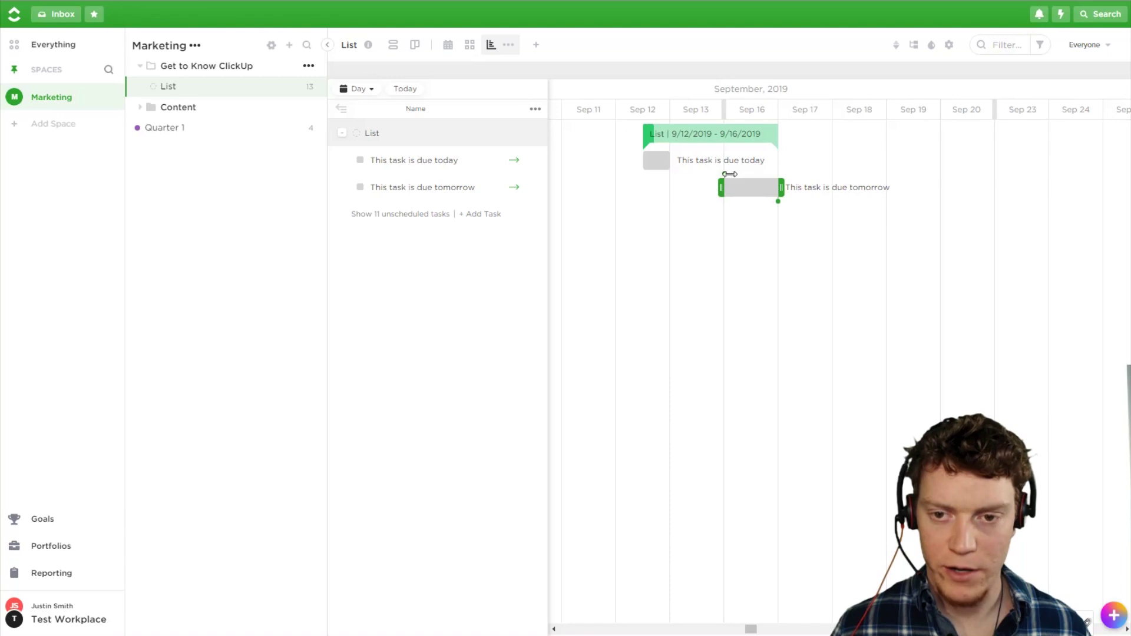
left_click_drag(676, 157, 747, 192)
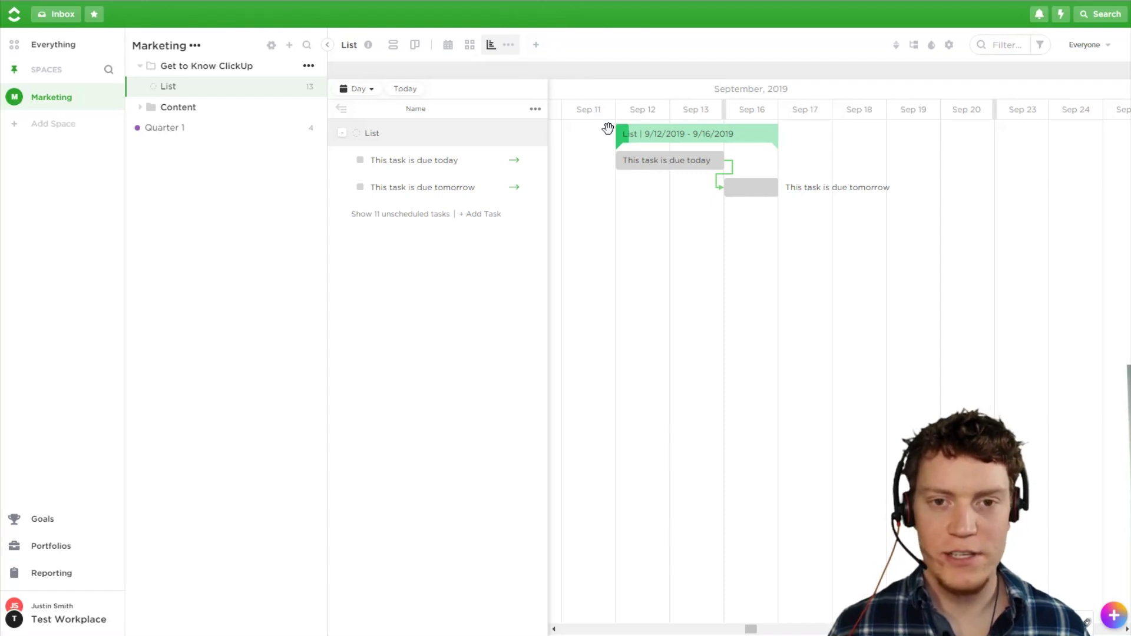
Step: Look over the Gantt chart's view settings and its options for coloring tasks
left_click(949, 45)
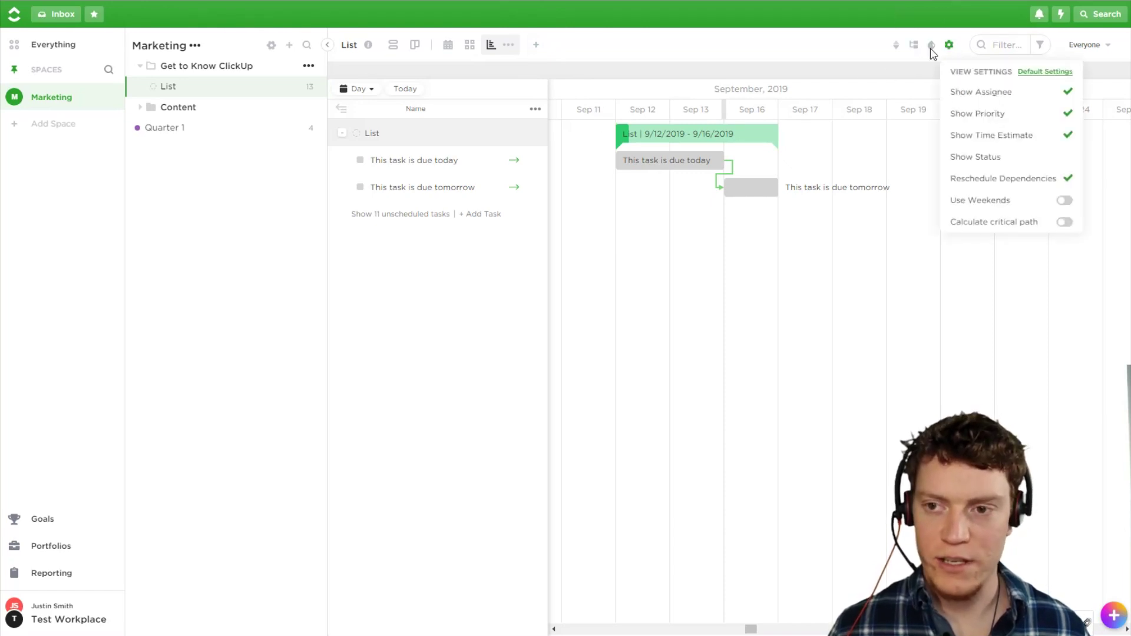
left_click(931, 46)
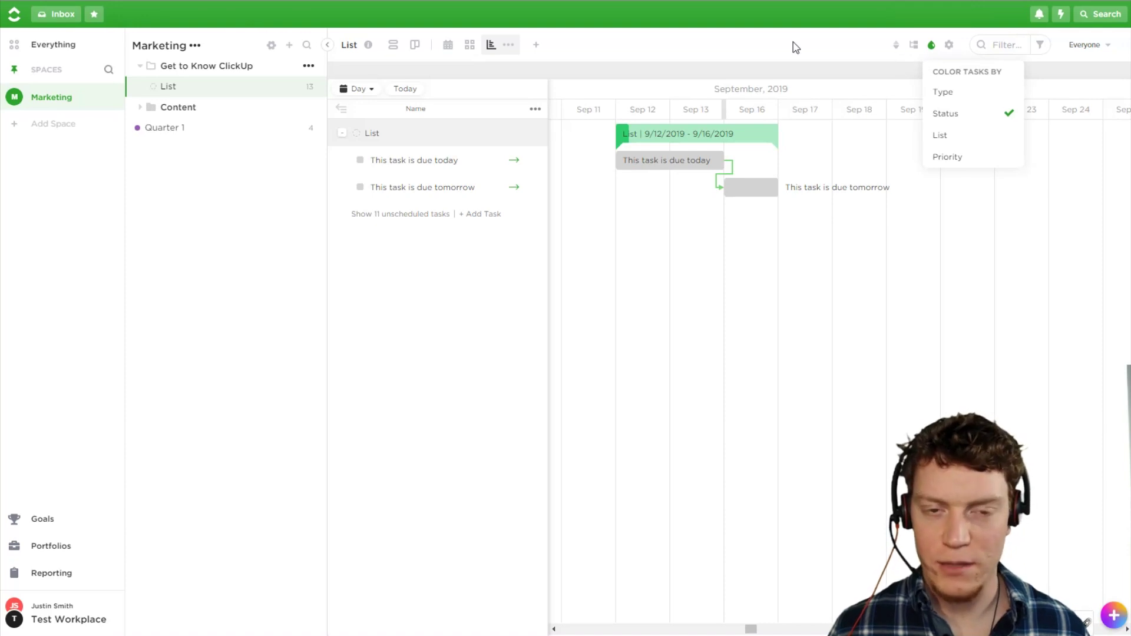
Step: Add a Conversation view to the list and open its comment field
left_click(538, 48)
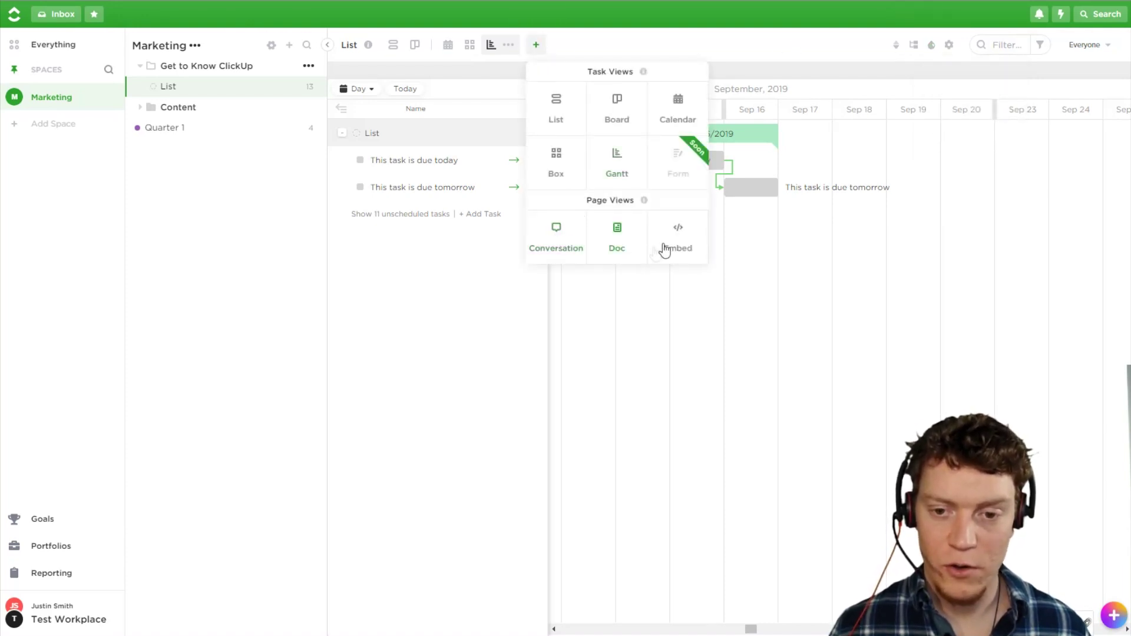
left_click(556, 237)
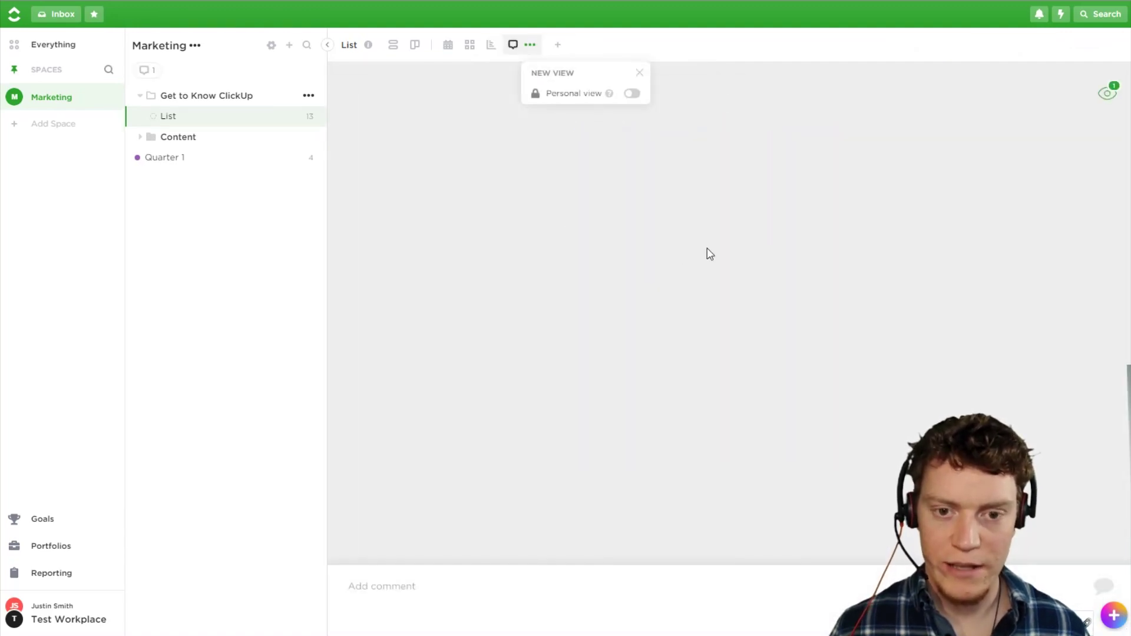
left_click(502, 581)
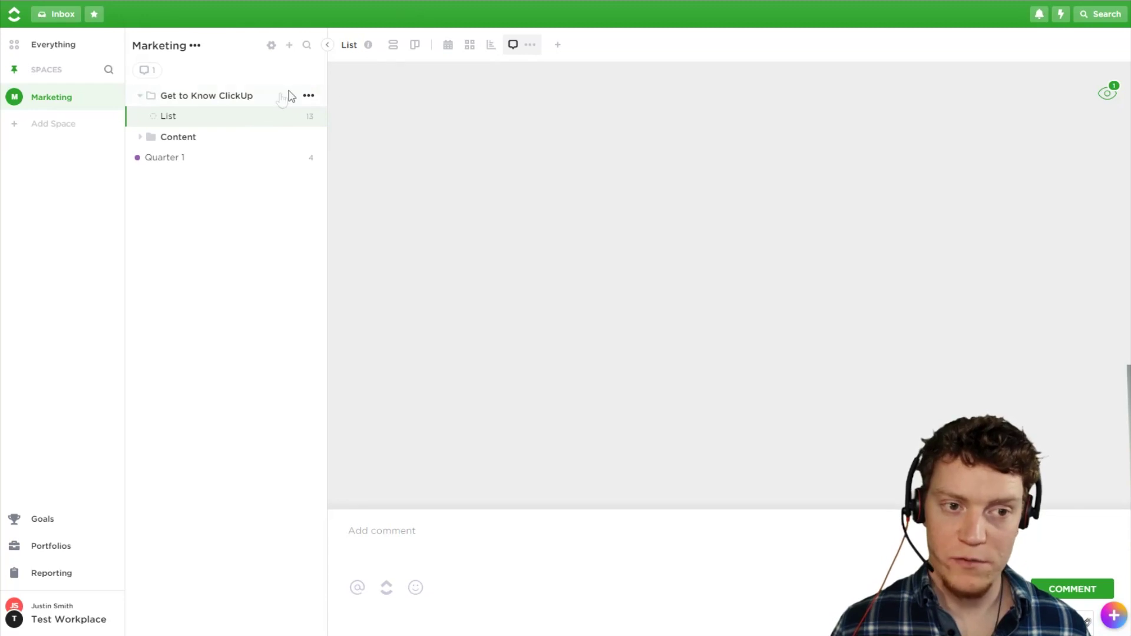
Step: Look over the tasks at folder, Marketing space and Everything level, and return to the List in Get to Know ClickUp
left_click(222, 98)
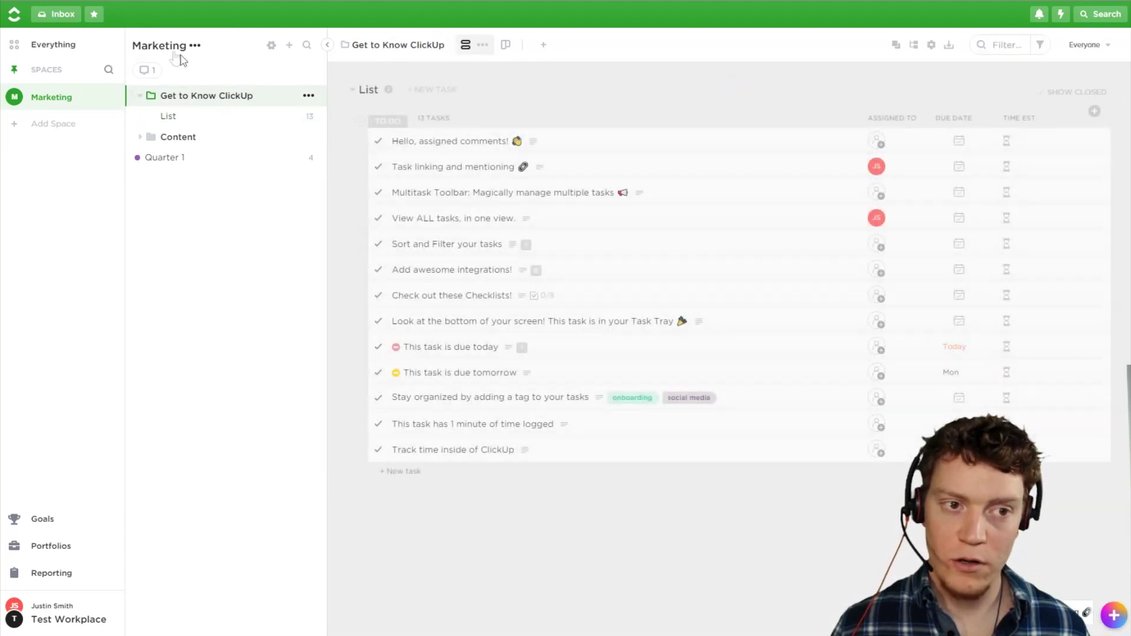
left_click(66, 98)
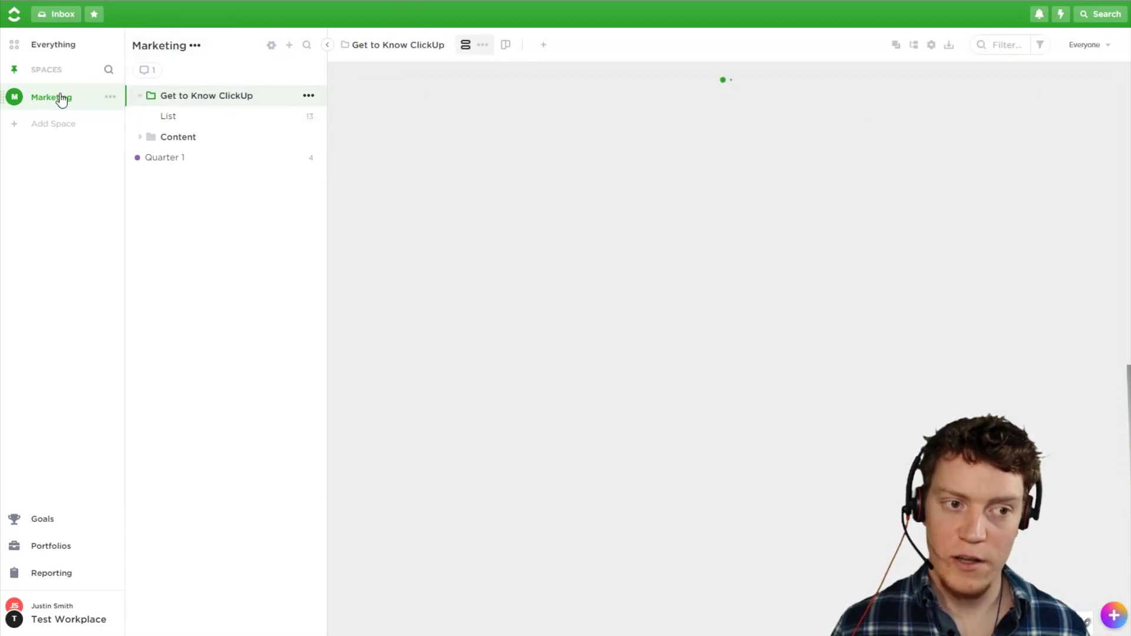
left_click(59, 46)
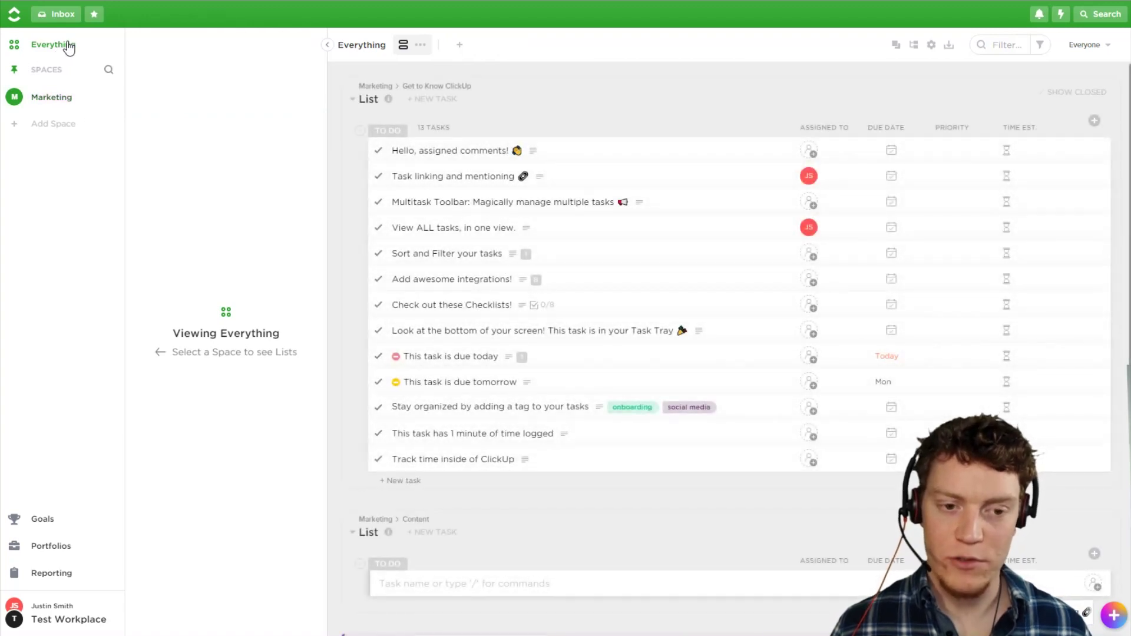
left_click(62, 98)
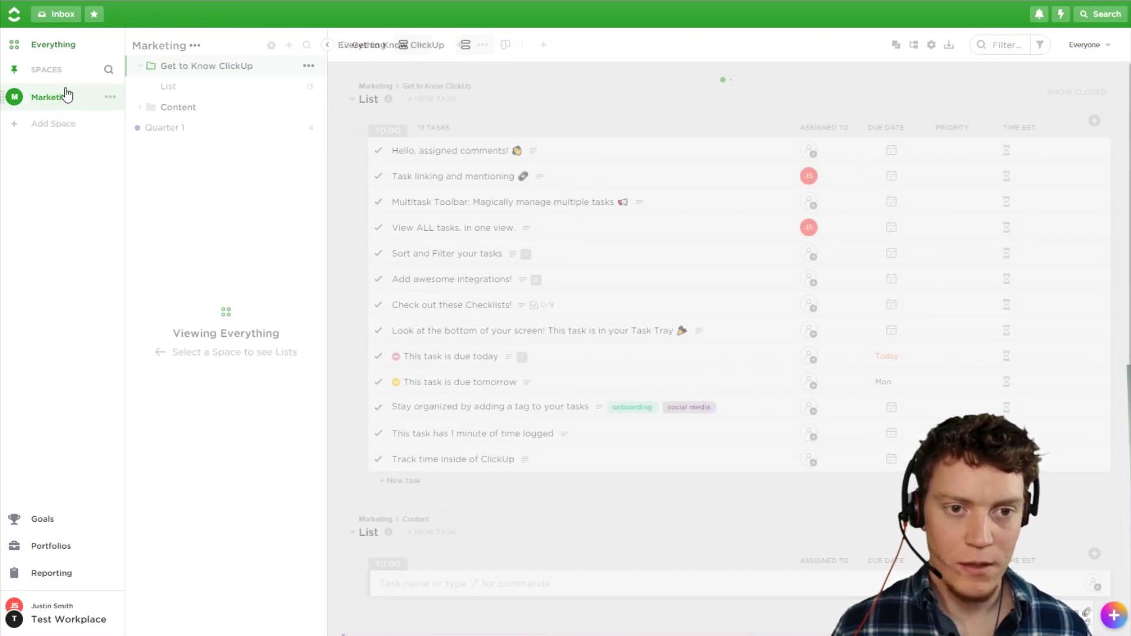
left_click(207, 116)
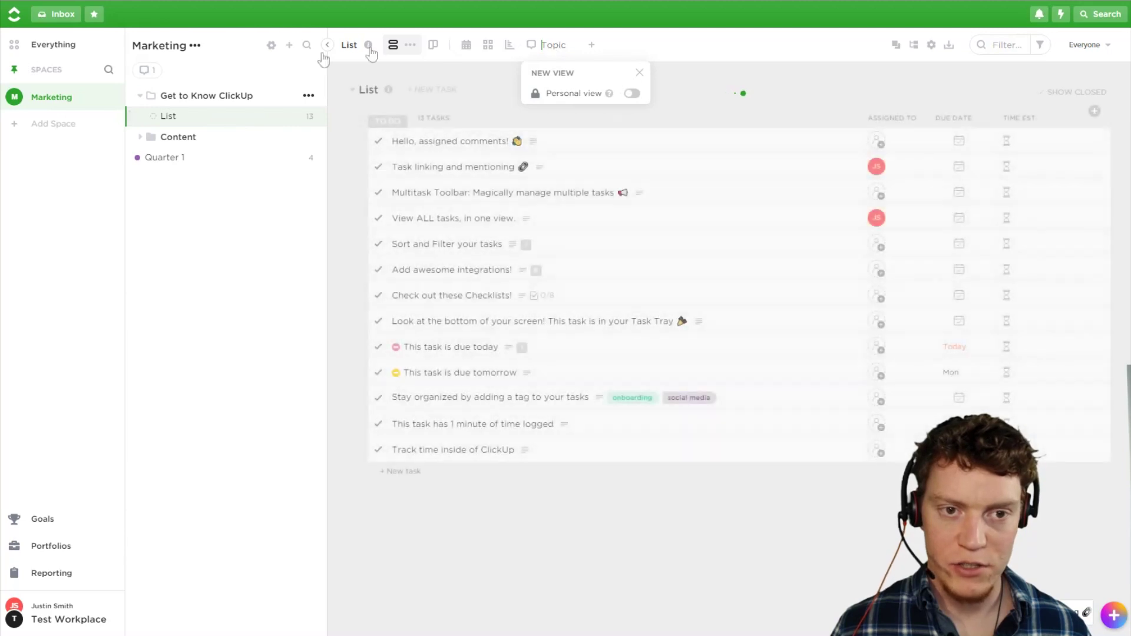
Step: Discard the unfinished new view and add a Doc view with a blank page to the list
left_click(592, 47)
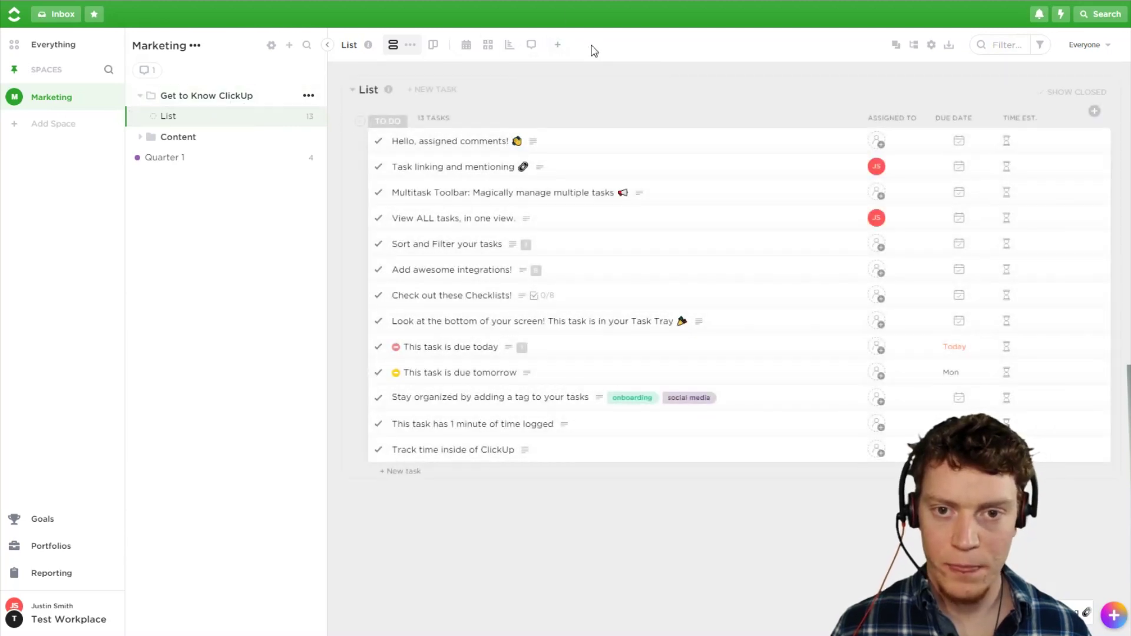
left_click(559, 47)
left_click(645, 241)
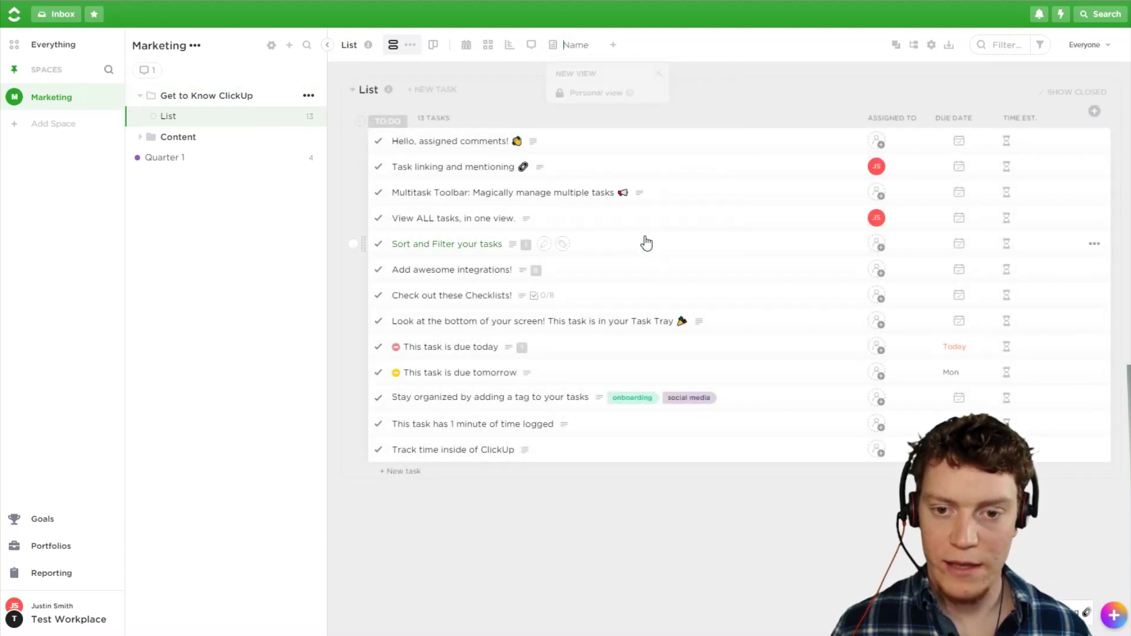
left_click(584, 278)
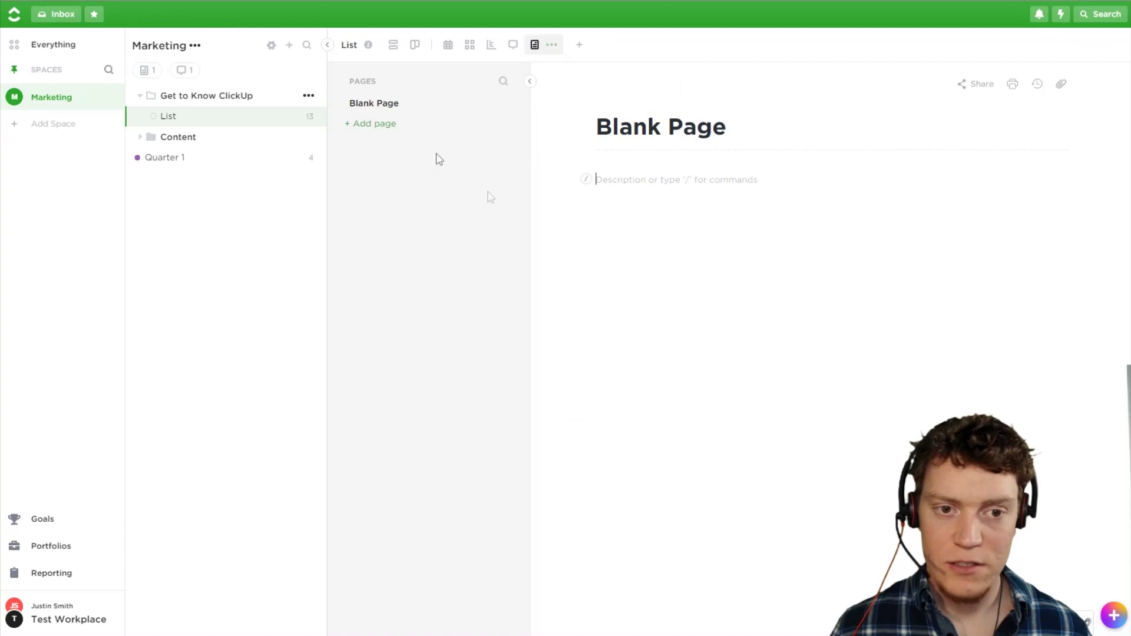
Step: Add a second page titled "PAge" to the doc
left_click(382, 124)
type("PAge")
key("Return")
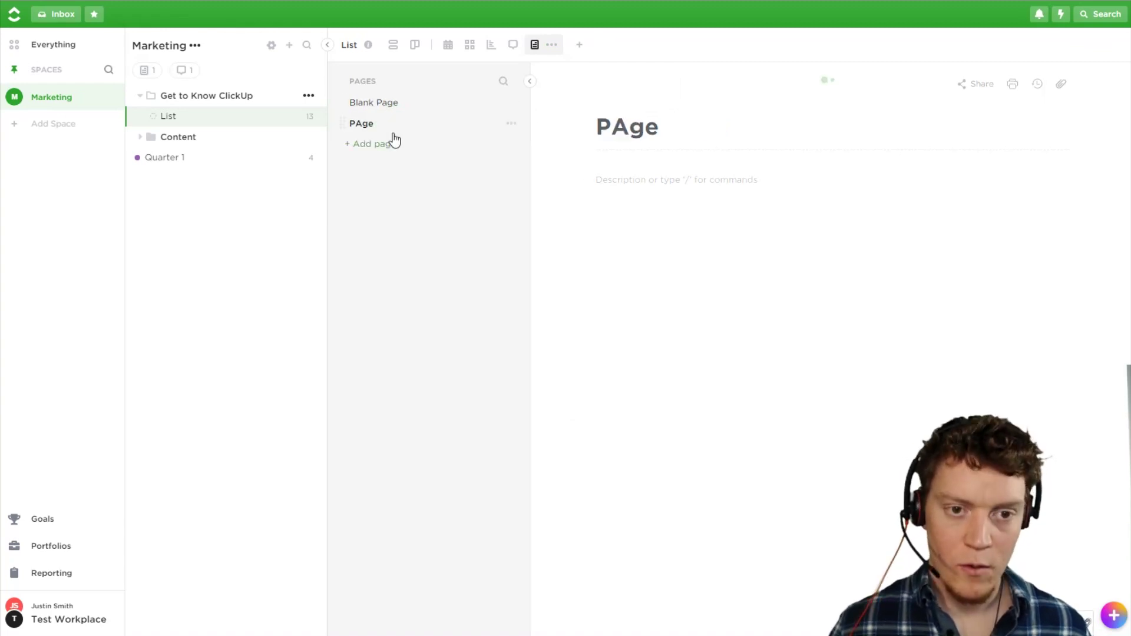
Step: Add a blank page inside "PAge" and another inside that subpage, and open the innermost page
left_click(514, 125)
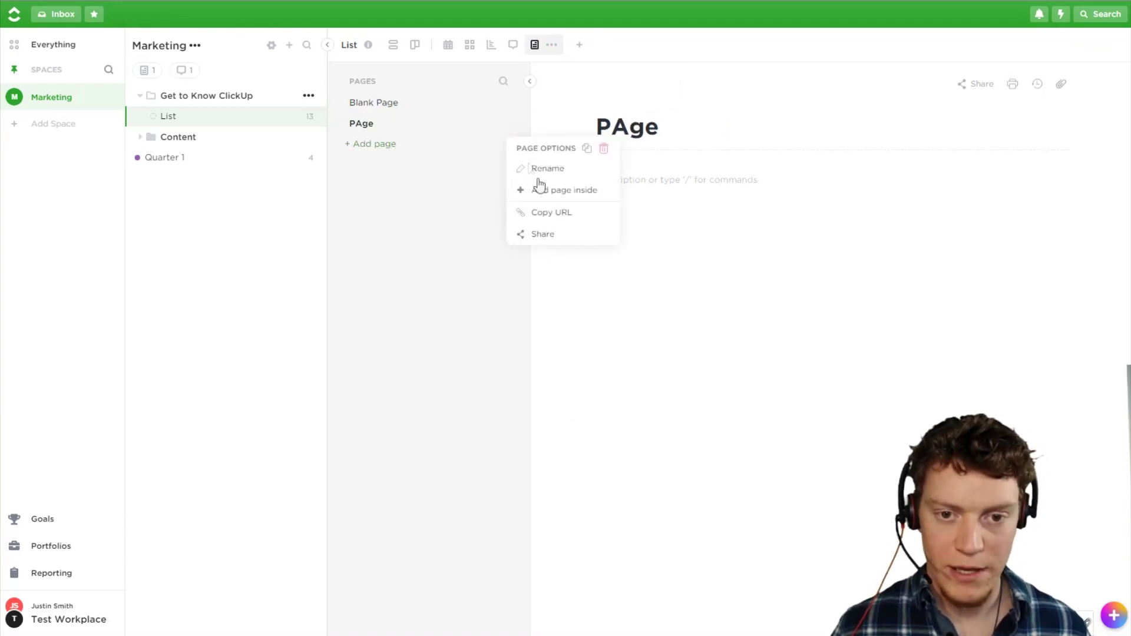
left_click(578, 197)
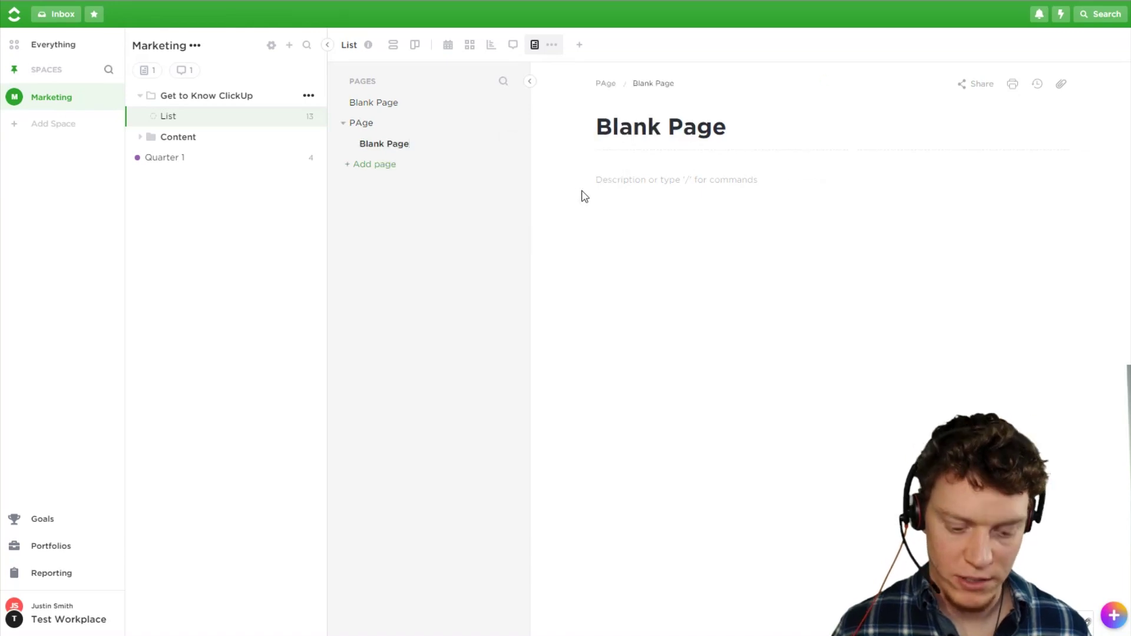
left_click(513, 144)
left_click(555, 218)
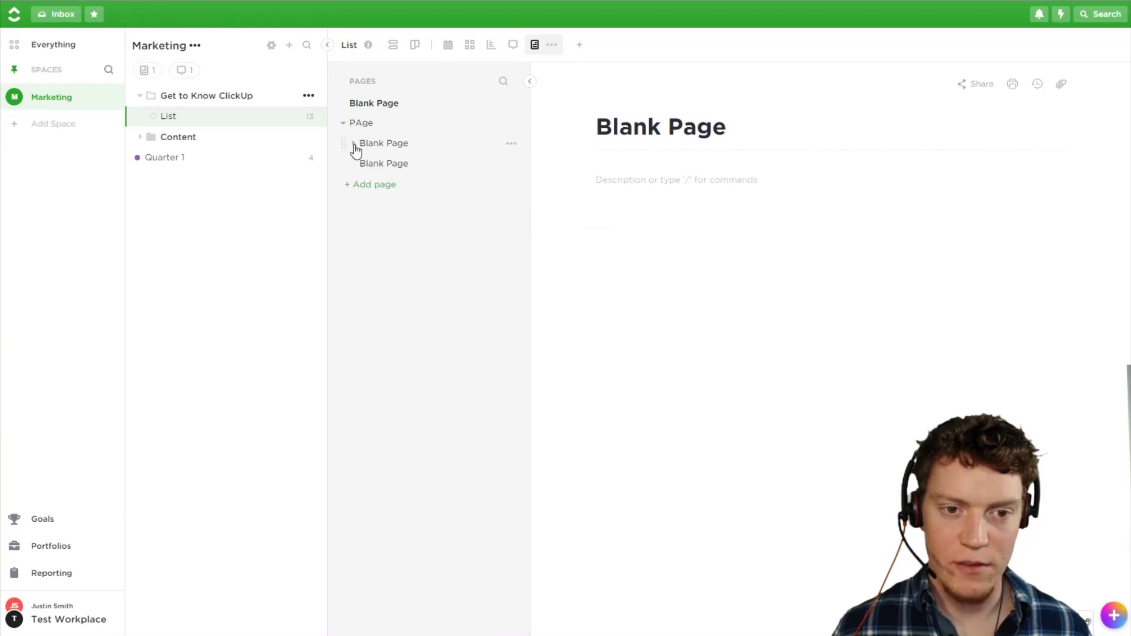
left_click(354, 144)
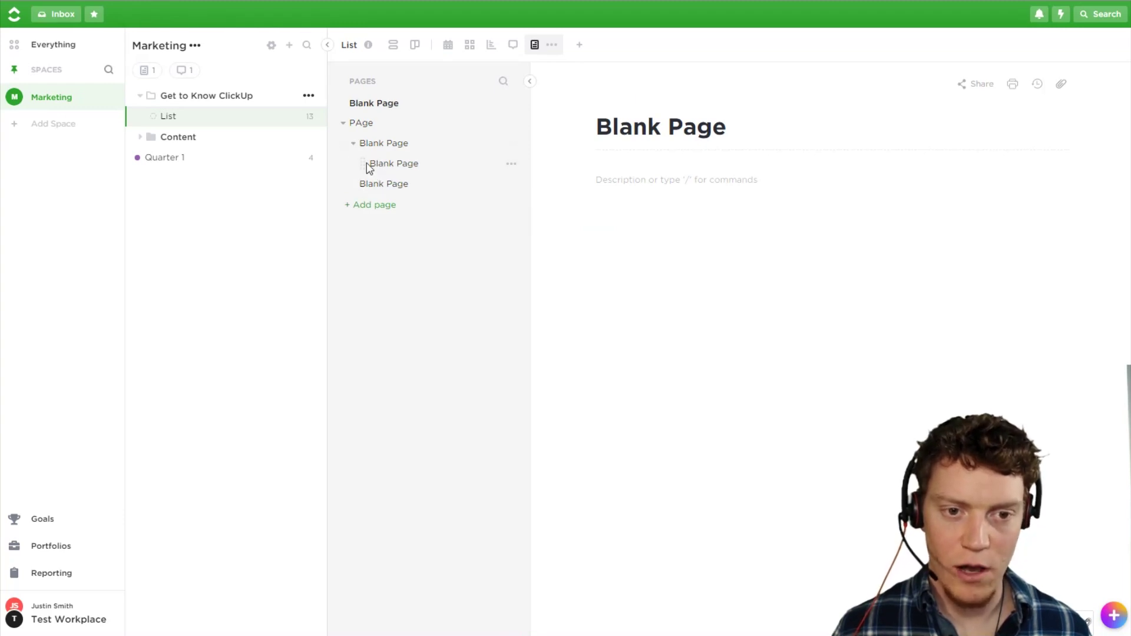
left_click(394, 164)
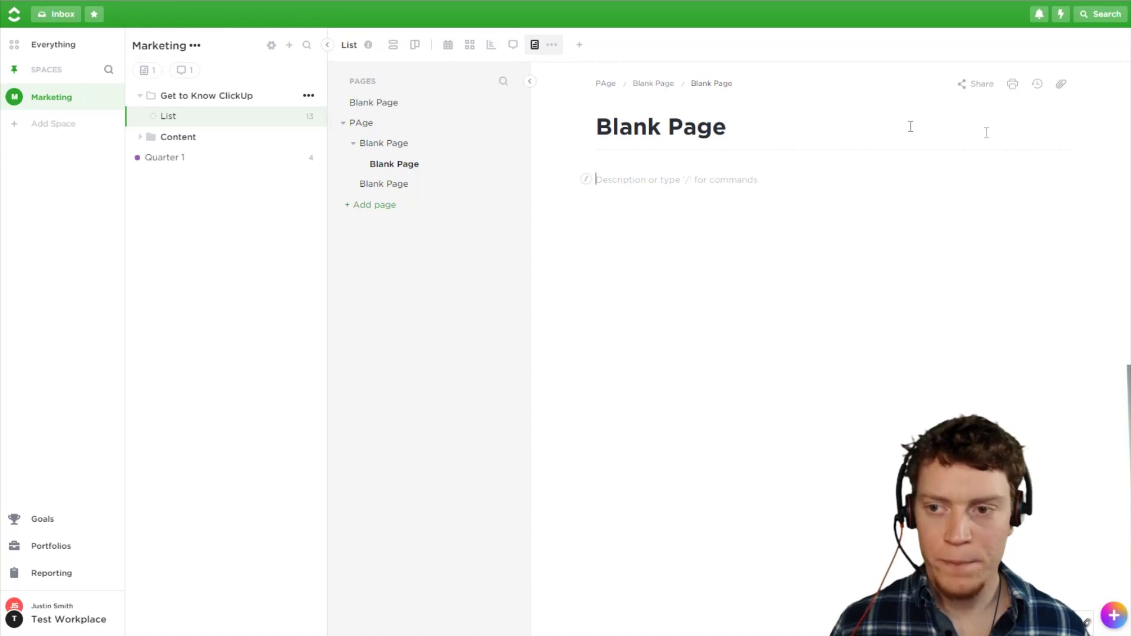
Step: Look over the URL and HTML options for an Embed view, and close them without creating one
left_click(576, 47)
left_click(723, 243)
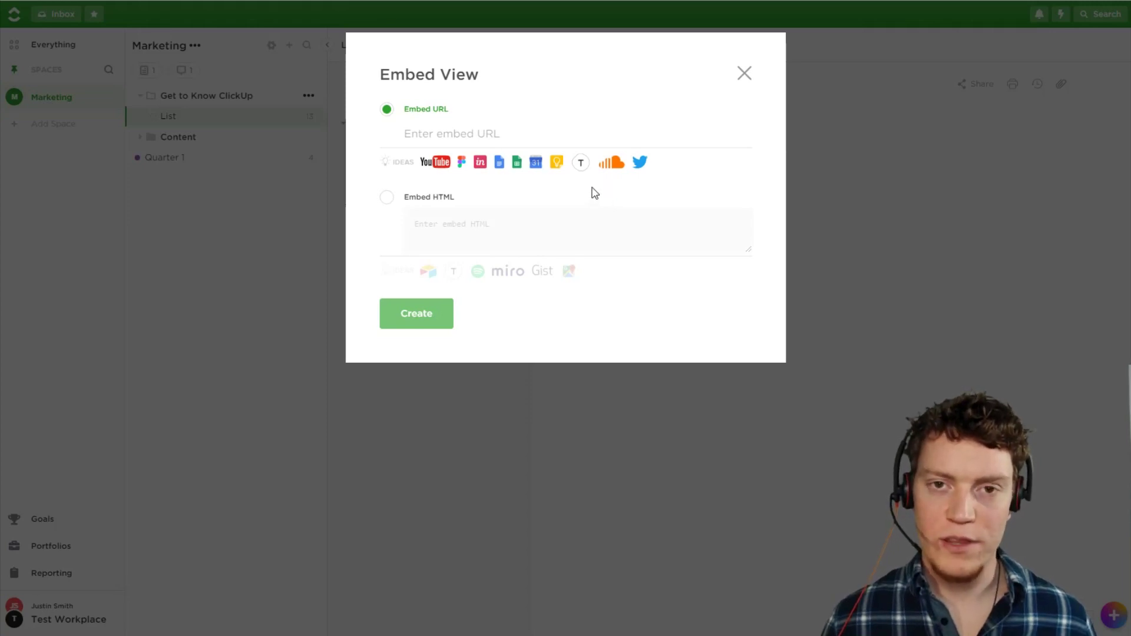
left_click(745, 73)
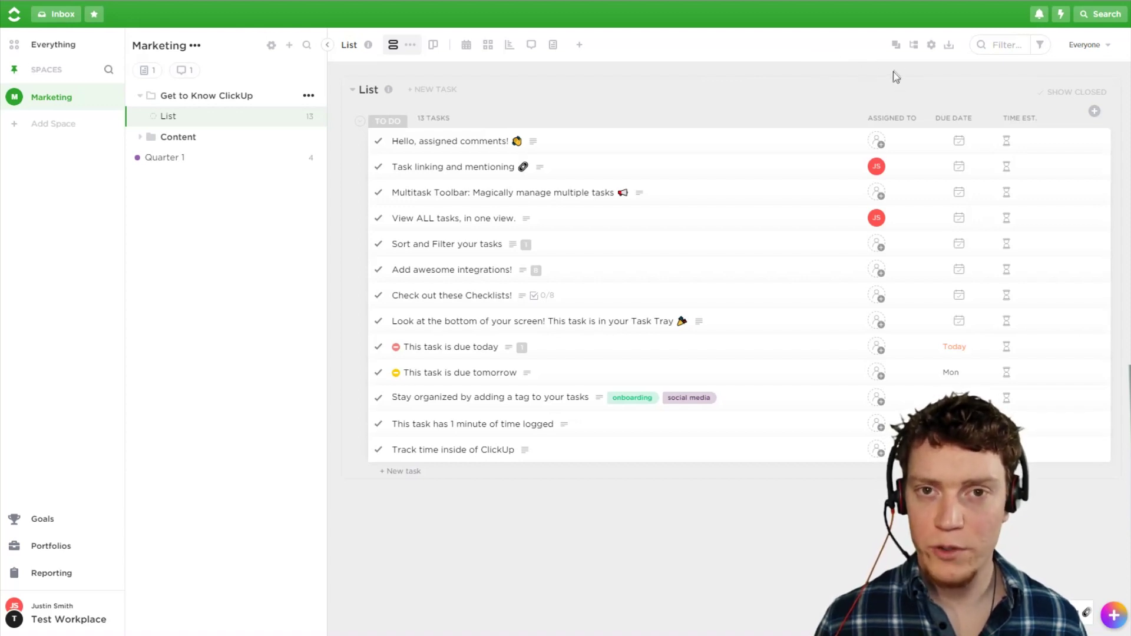
Step: Group the list's tasks by "Assigned to" and look over the other grouping options
left_click(897, 45)
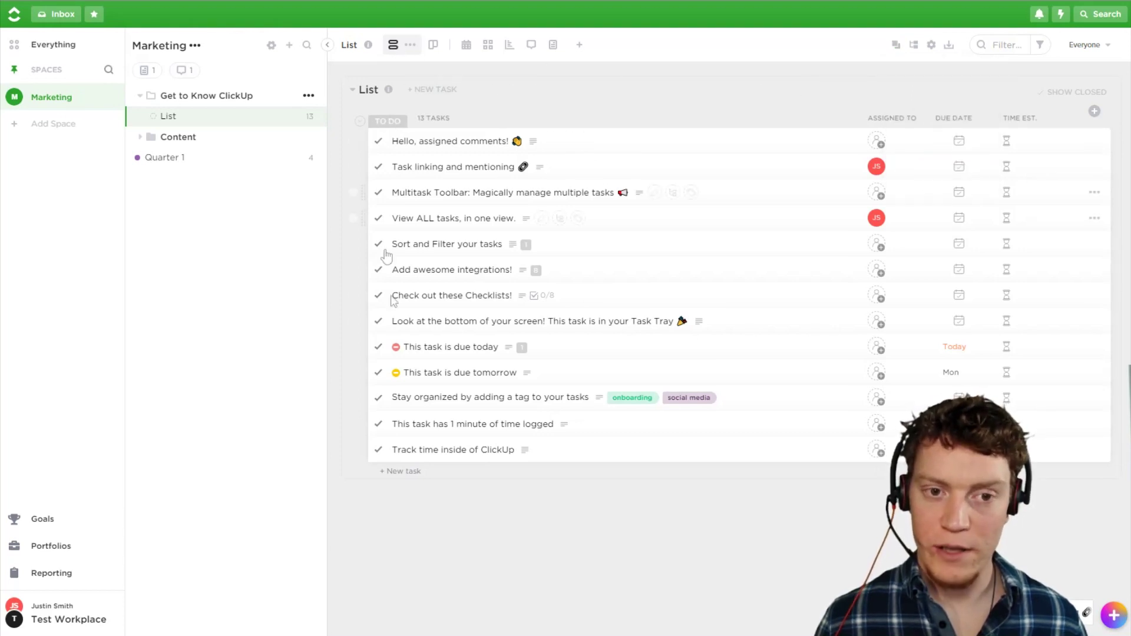
left_click(897, 45)
left_click(927, 112)
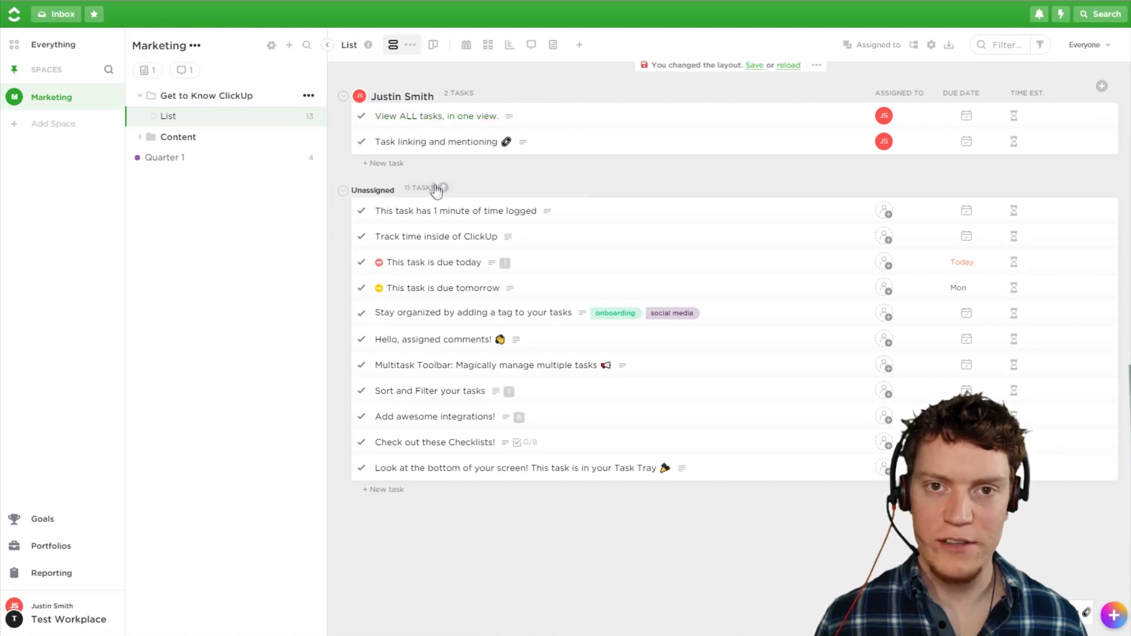
left_click(871, 46)
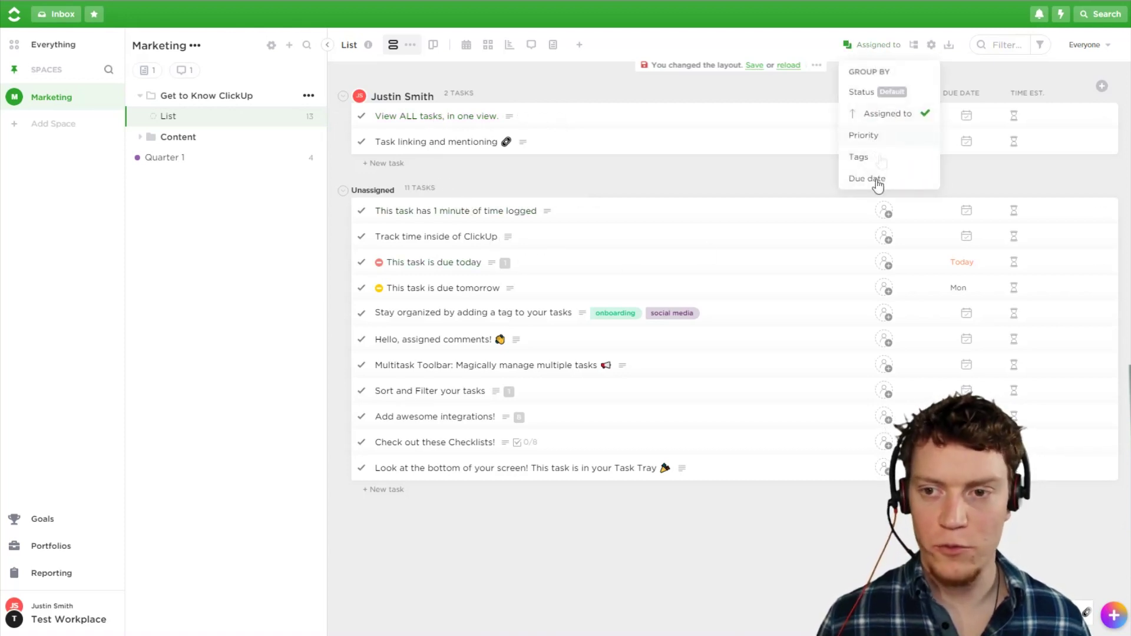
Step: Show subtasks with "Expand all" in the list and look through the nested subtasks
left_click(917, 48)
left_click(917, 47)
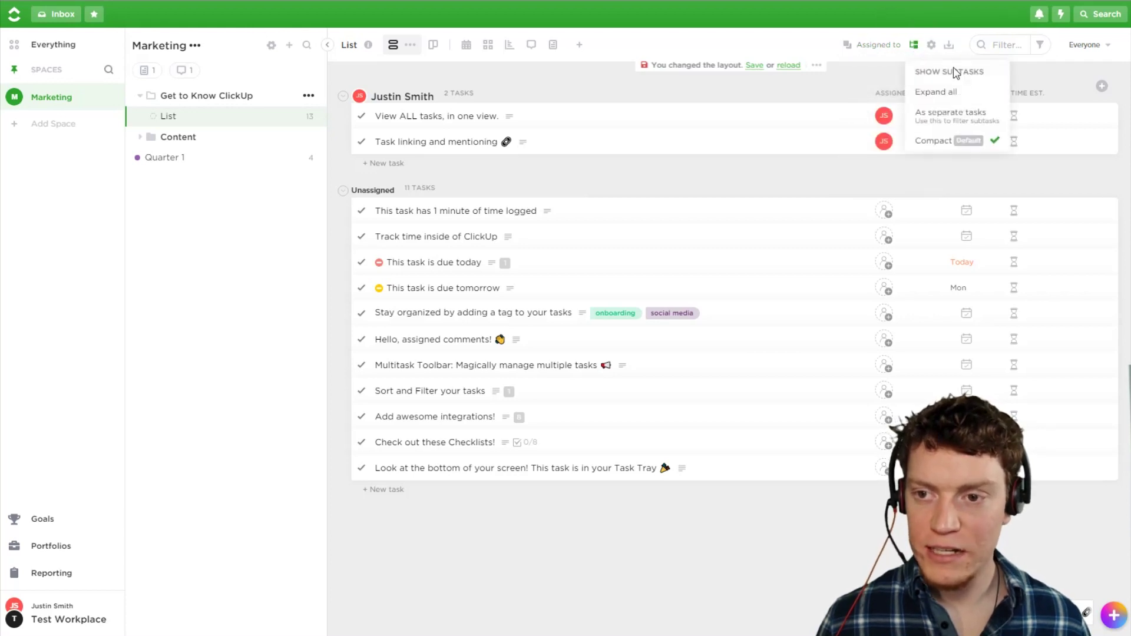
left_click(942, 93)
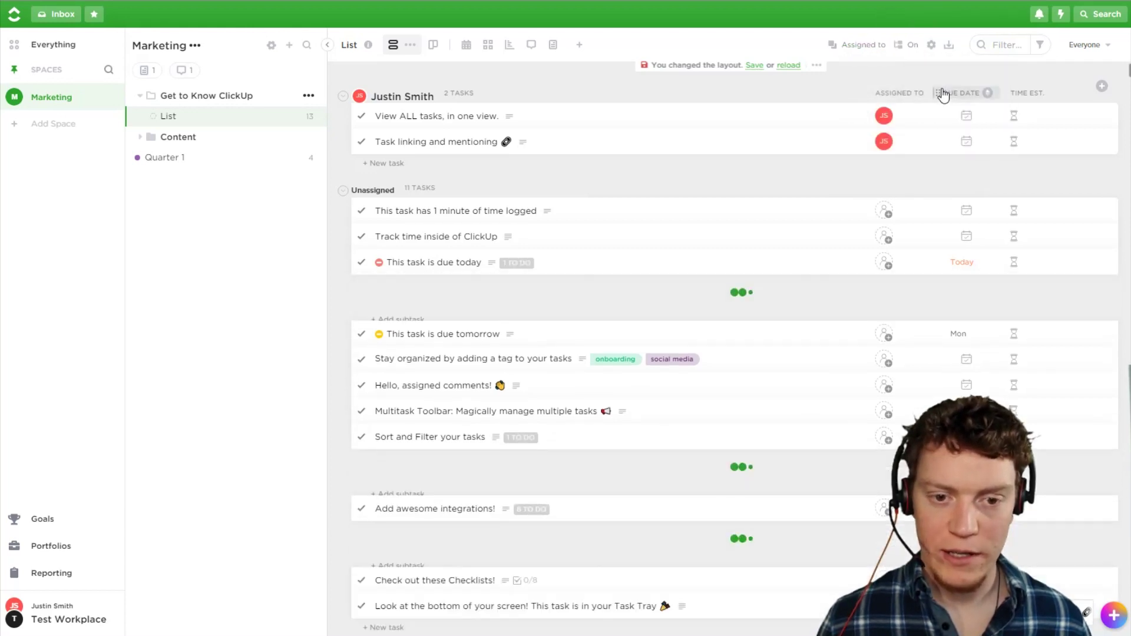
scroll(450, 322, "down", 3)
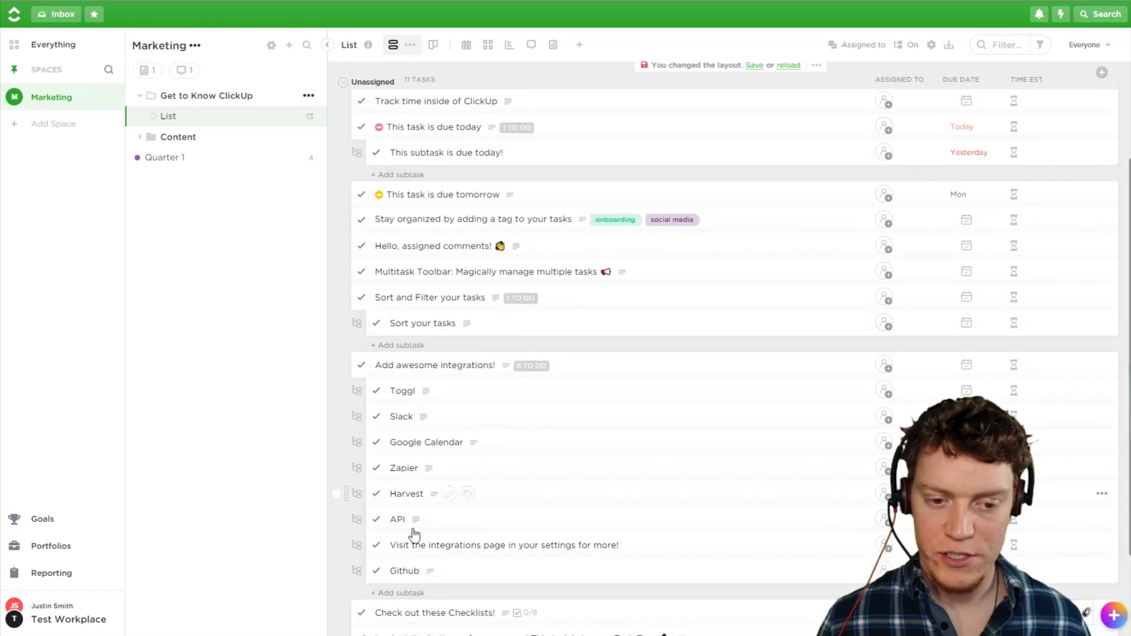
scroll(870, 105, "up", 3)
Step: Show subtasks "As separate tasks" and look through the resulting list
left_click(899, 44)
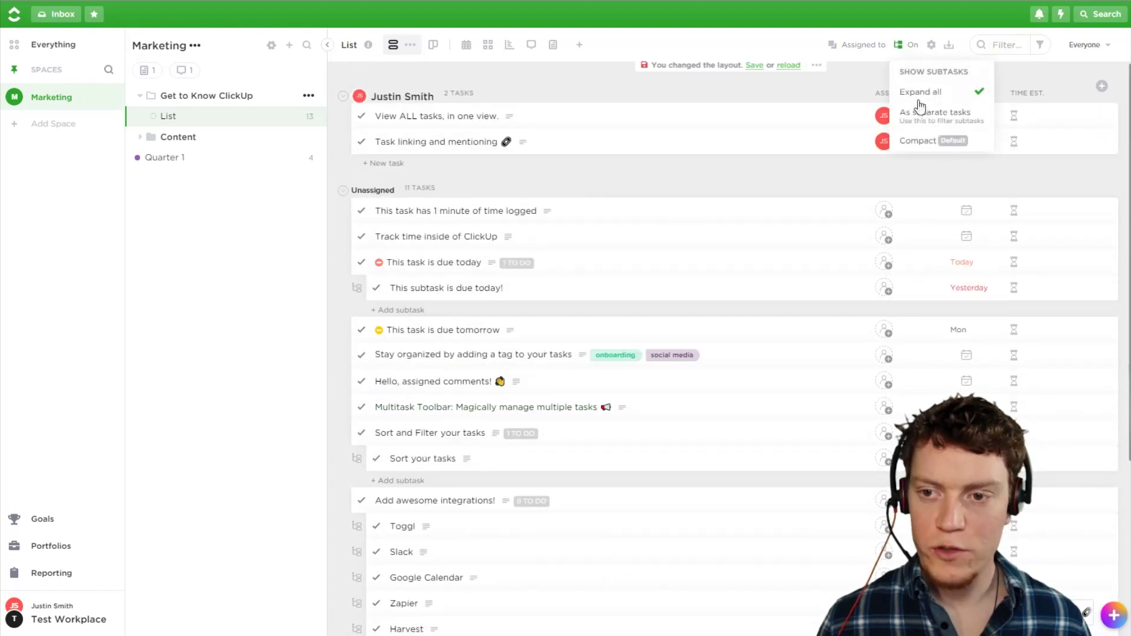
left_click(924, 114)
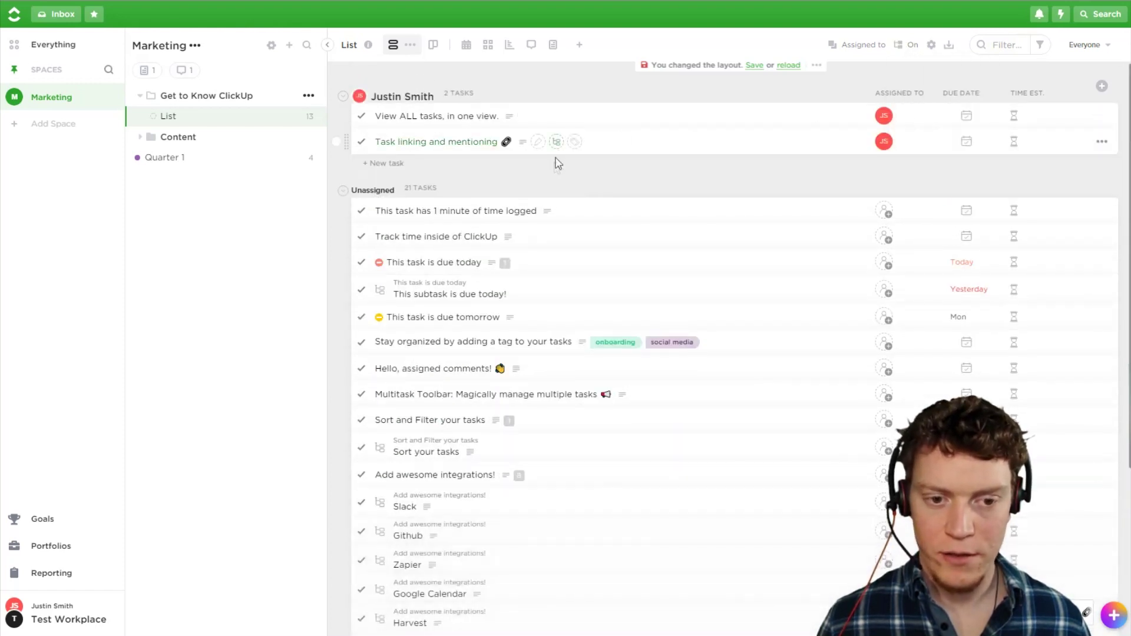
scroll(556, 266, "down", 4)
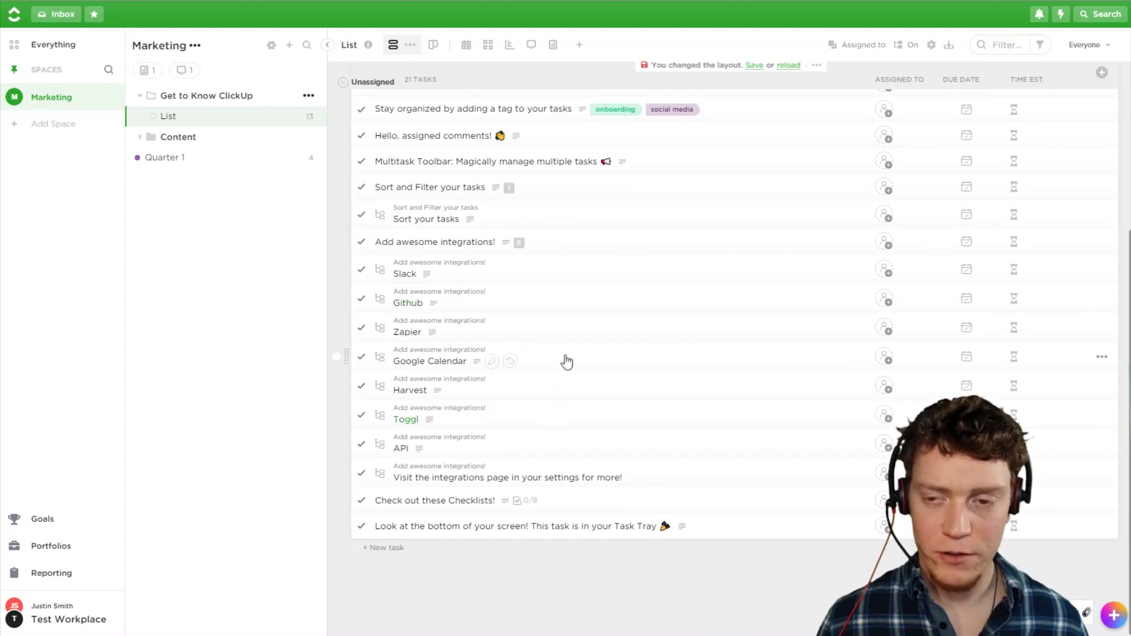
scroll(564, 362, "up", 4)
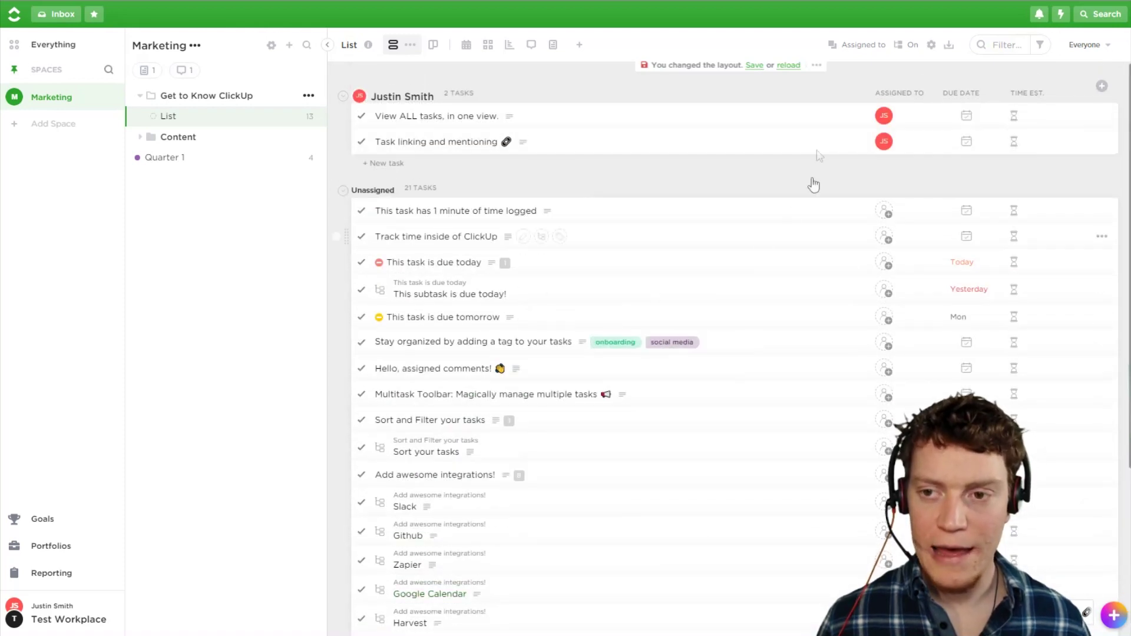
Step: Set subtasks to Compact and check the individual subtask lists of "Add awesome integrations!" and "This task is due today"
left_click(914, 52)
left_click(915, 145)
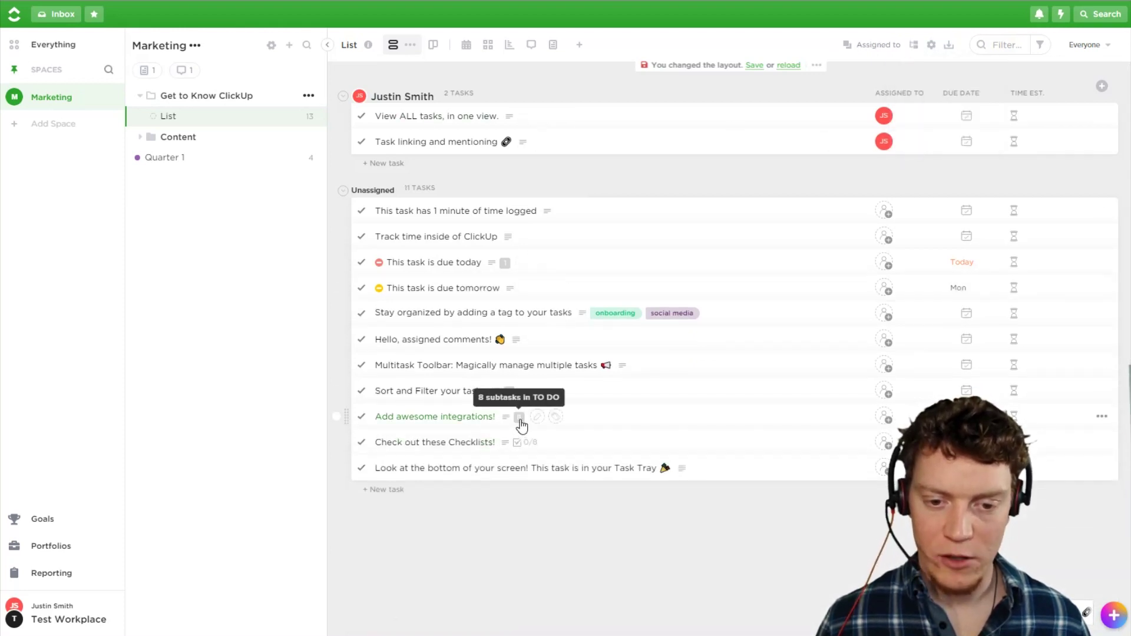
left_click(520, 418)
left_click(520, 418)
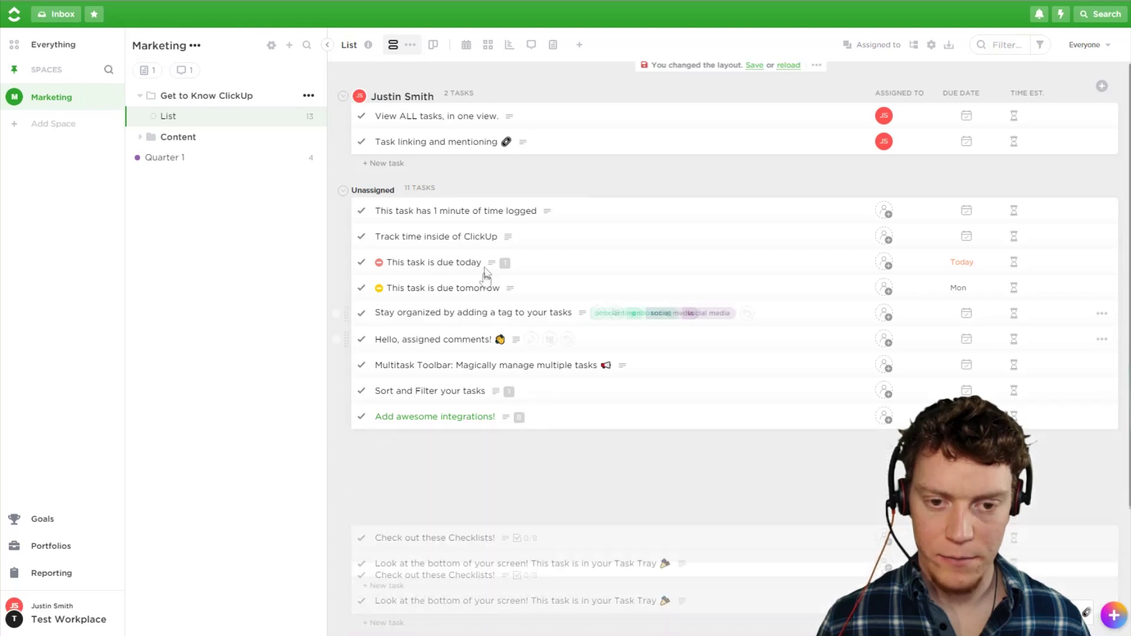
left_click(506, 263)
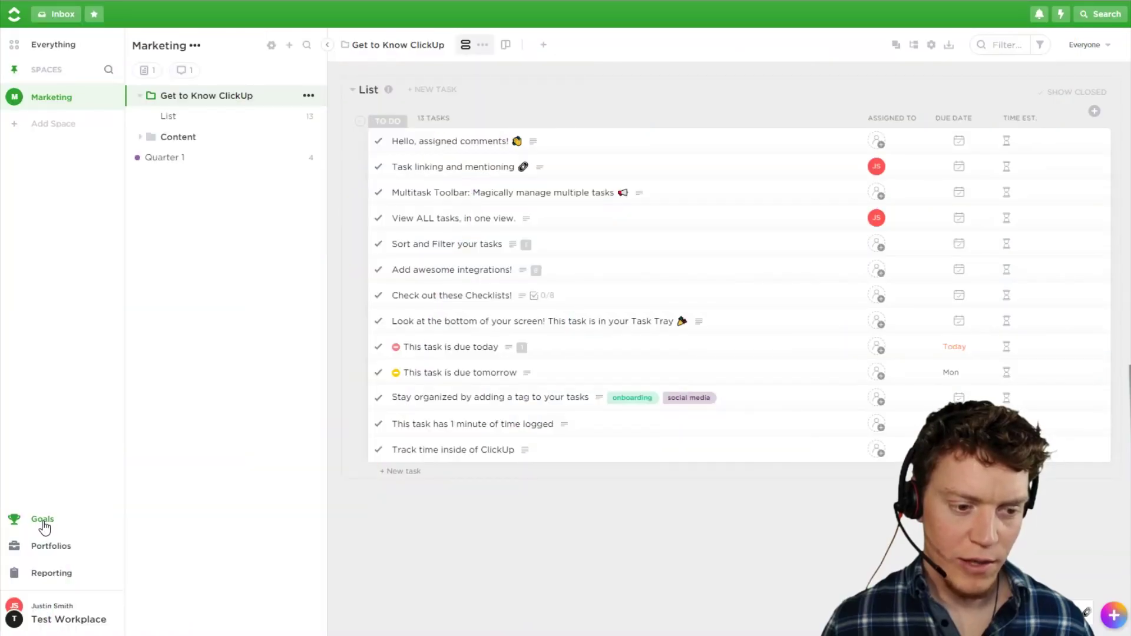
Step: Start a new goal in Goals and name it "Get 100,000 Views"
left_click(42, 521)
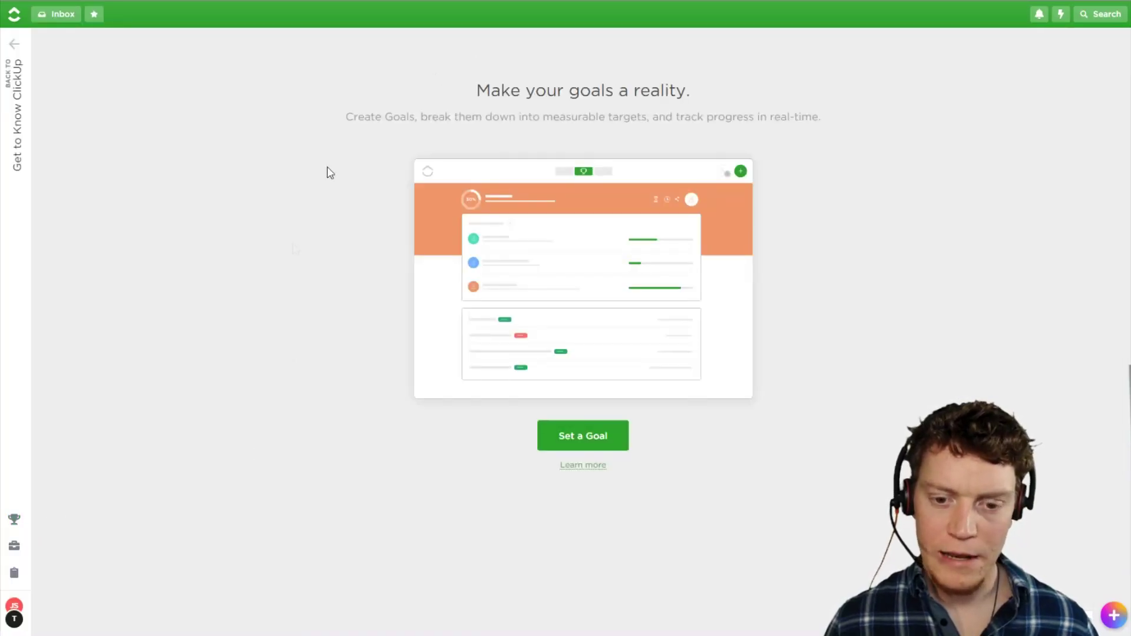
left_click(574, 446)
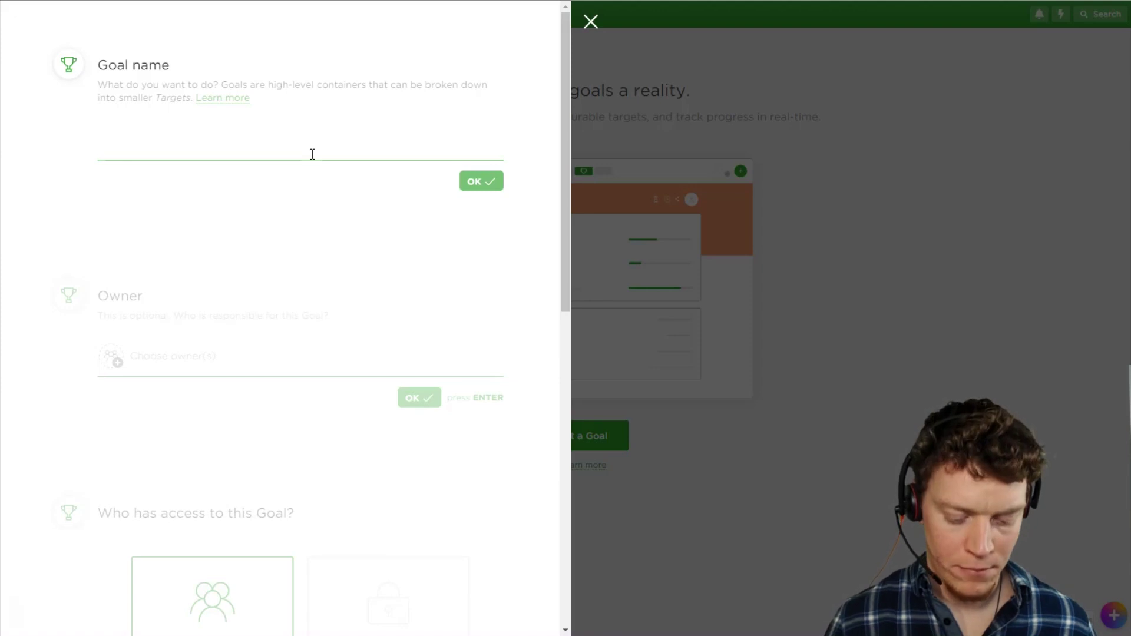
type("Get 100")
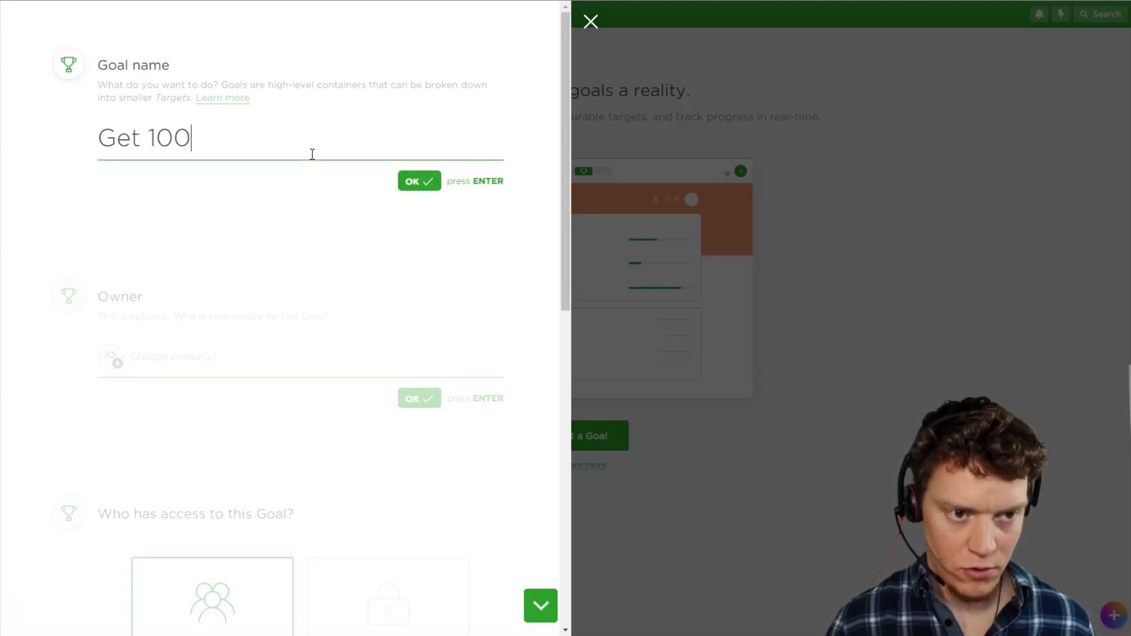
type(",000 Views")
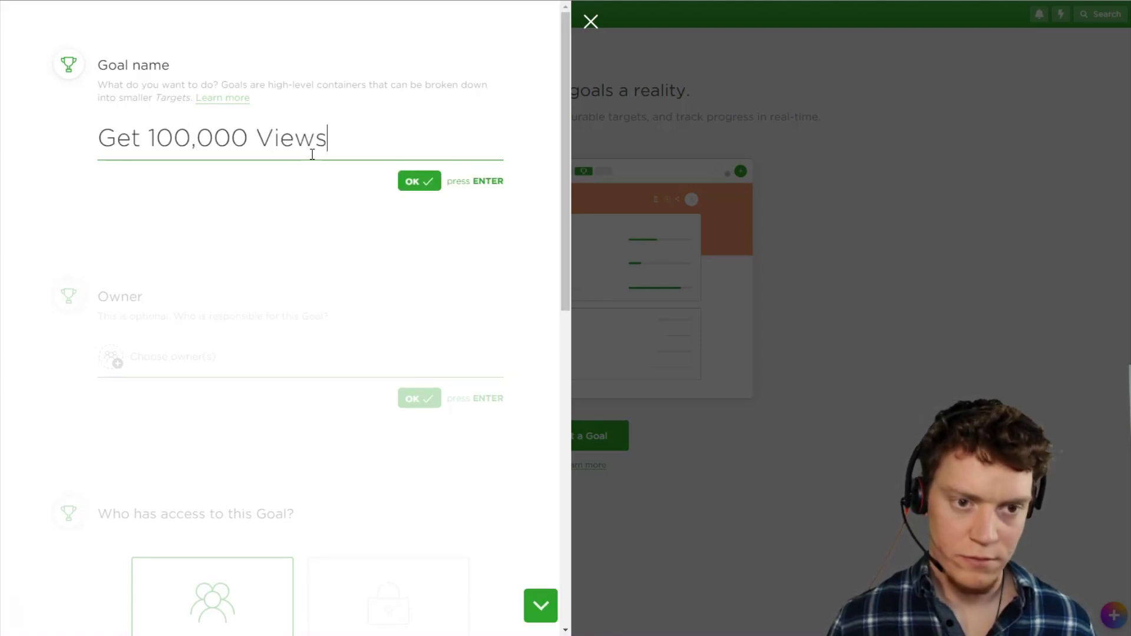
left_click(407, 183)
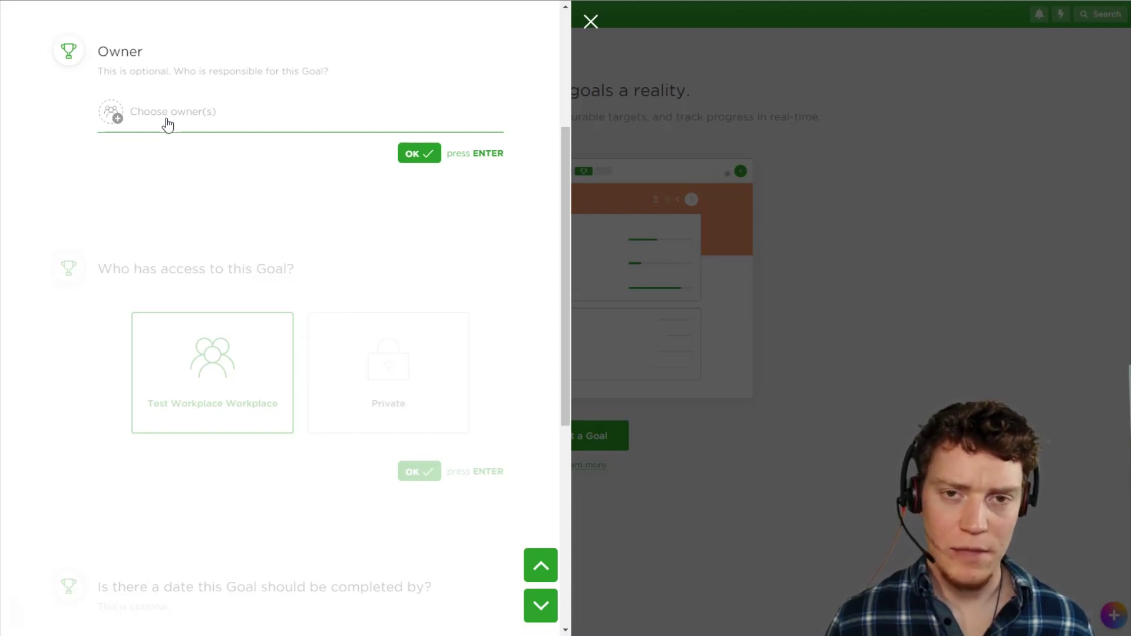
Step: Choose the goal's owner, try Private access, and settle on access for Test Workplace Workplace
left_click(168, 118)
left_click(296, 186)
left_click(410, 158)
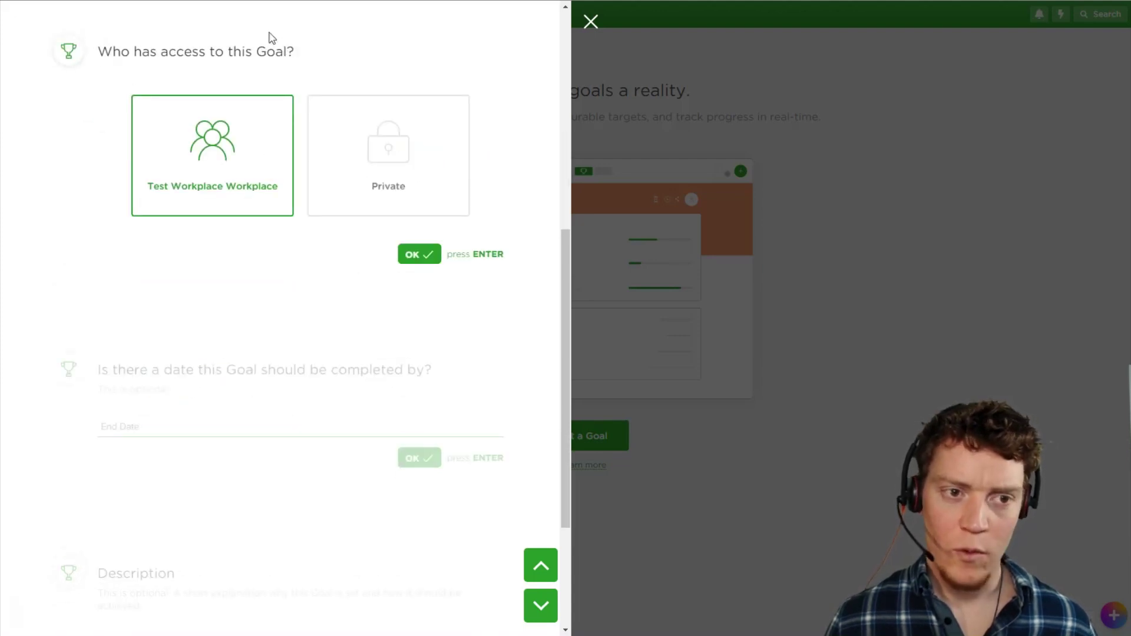
left_click(381, 136)
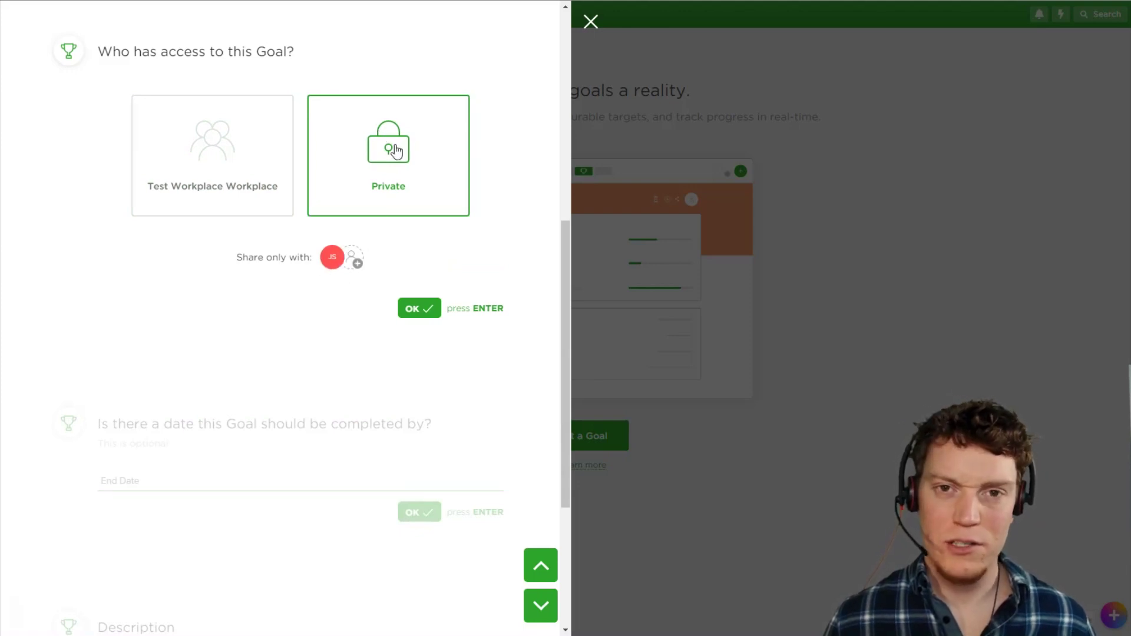
left_click(229, 155)
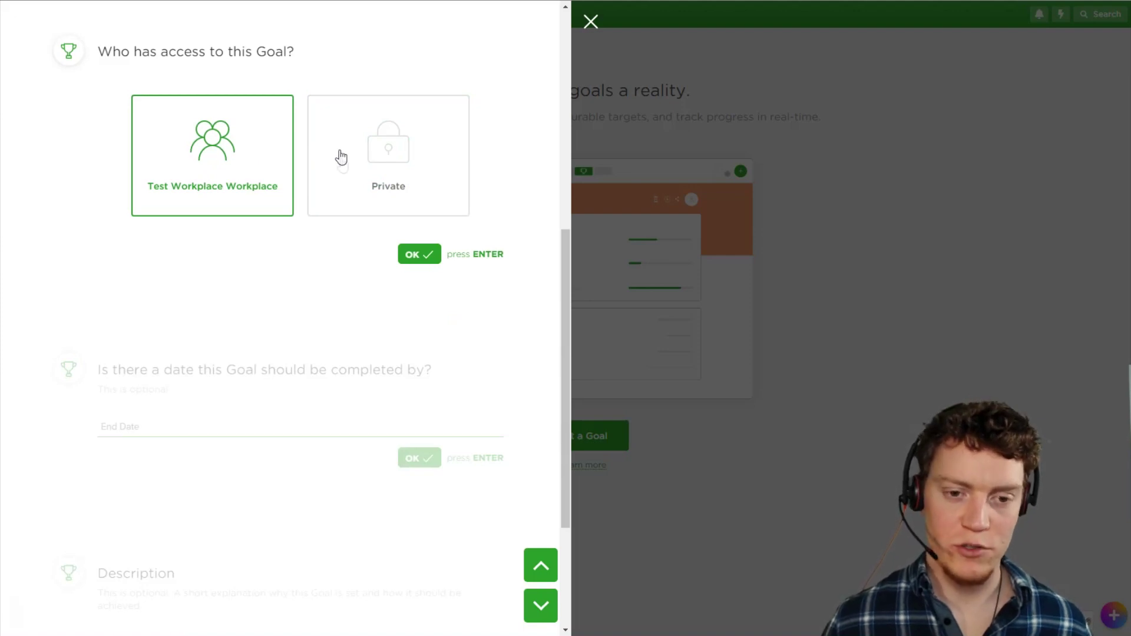
left_click(417, 243)
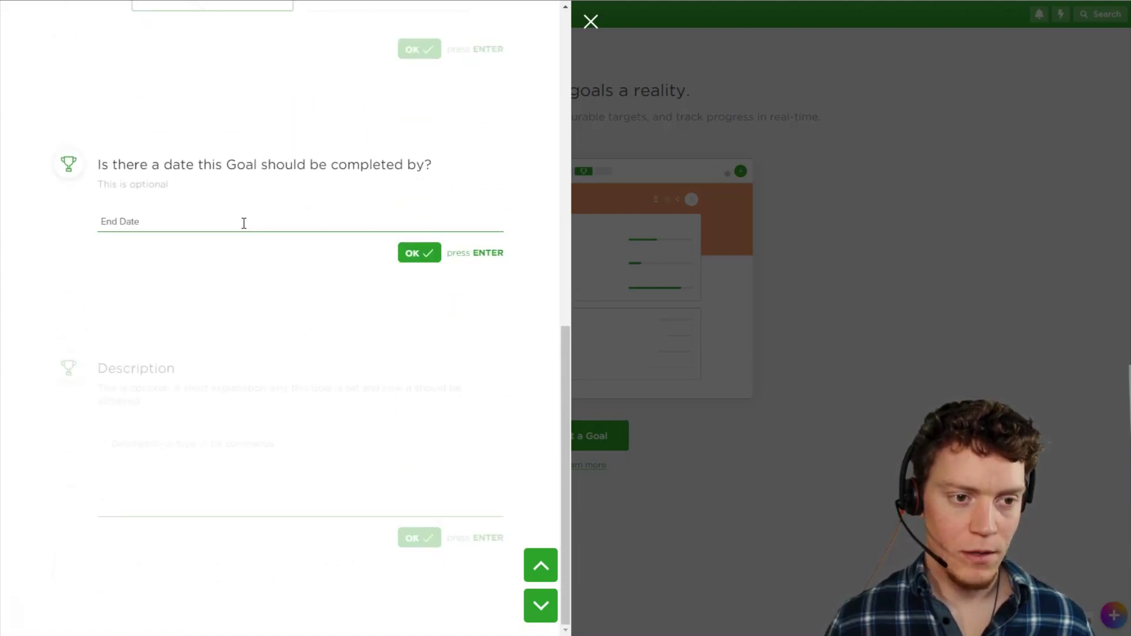
Step: Set the goal's end date to September 18, leave the description empty, and create the goal
left_click(244, 223)
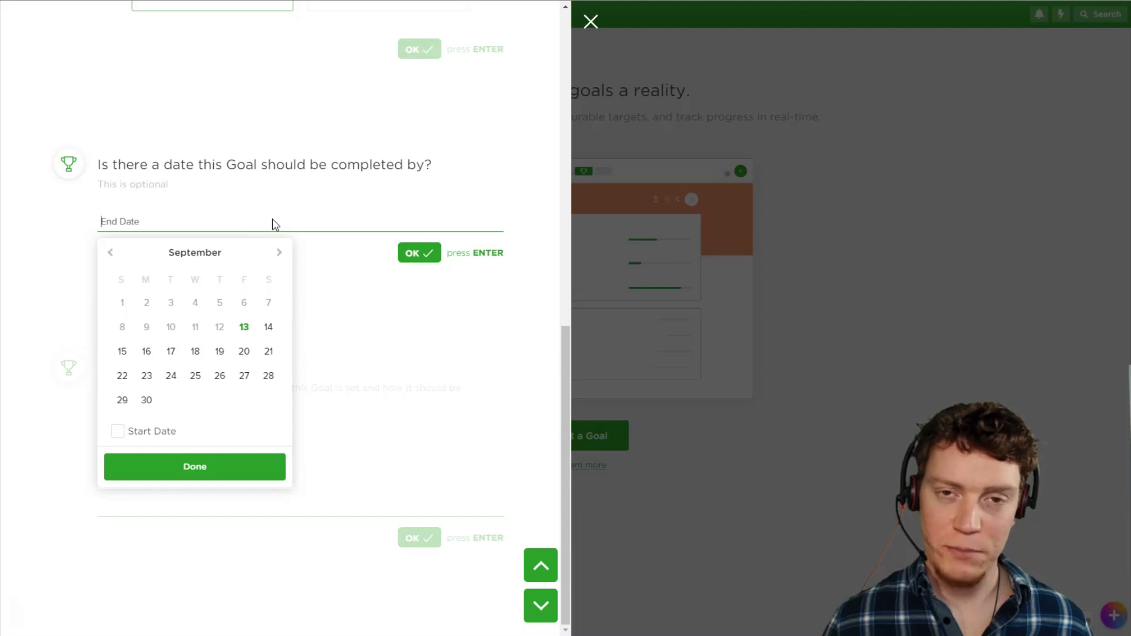
left_click(197, 353)
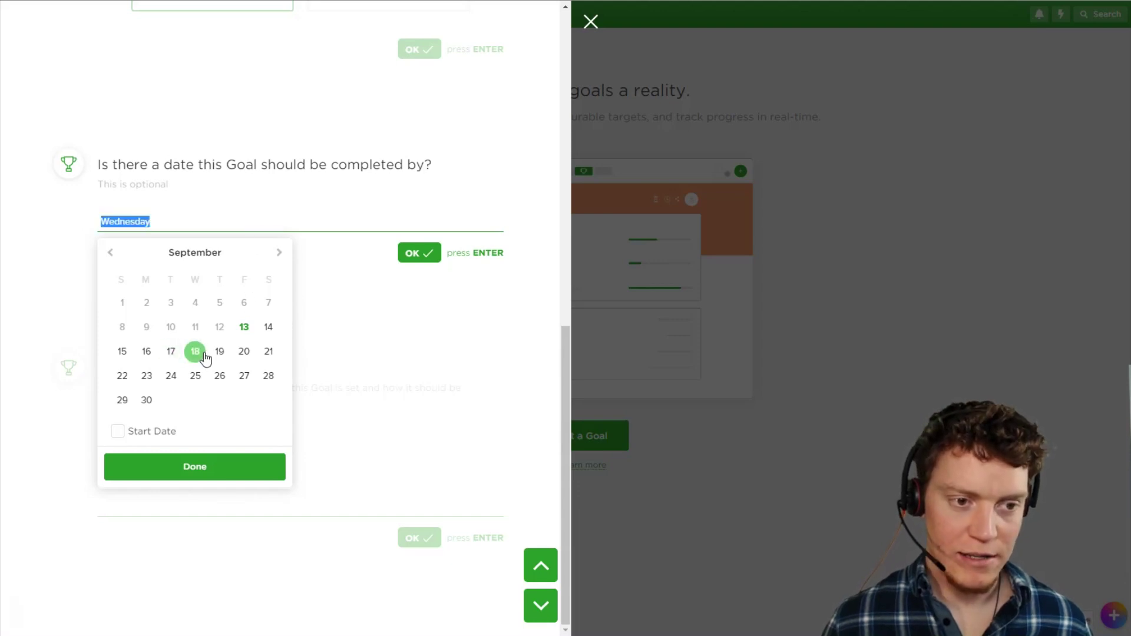
left_click(389, 295)
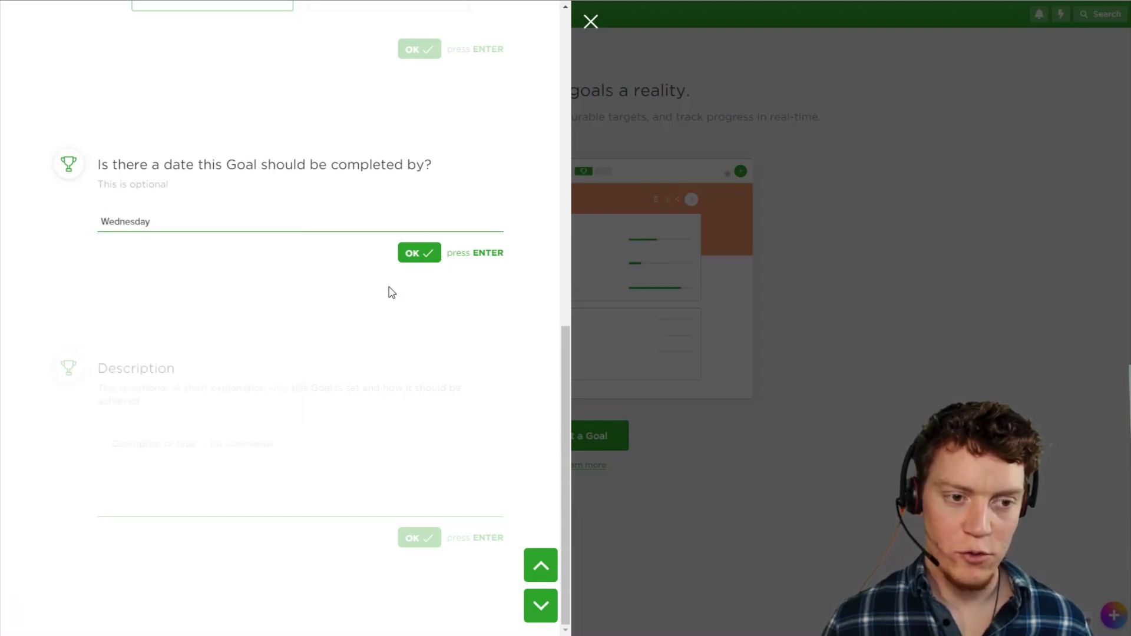
left_click(411, 253)
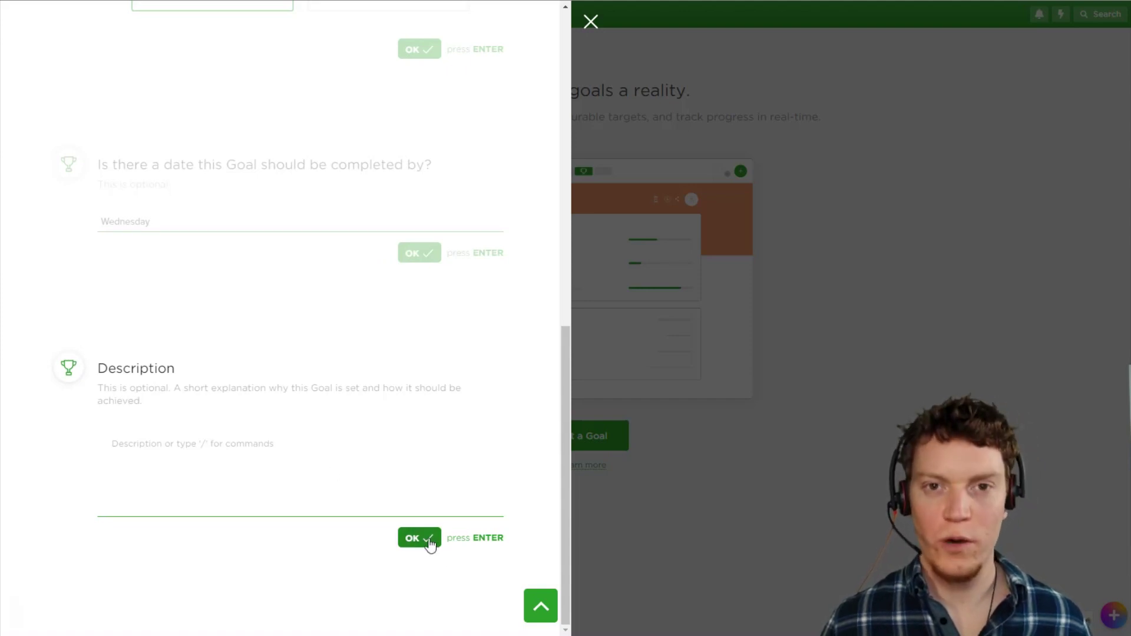
left_click(420, 538)
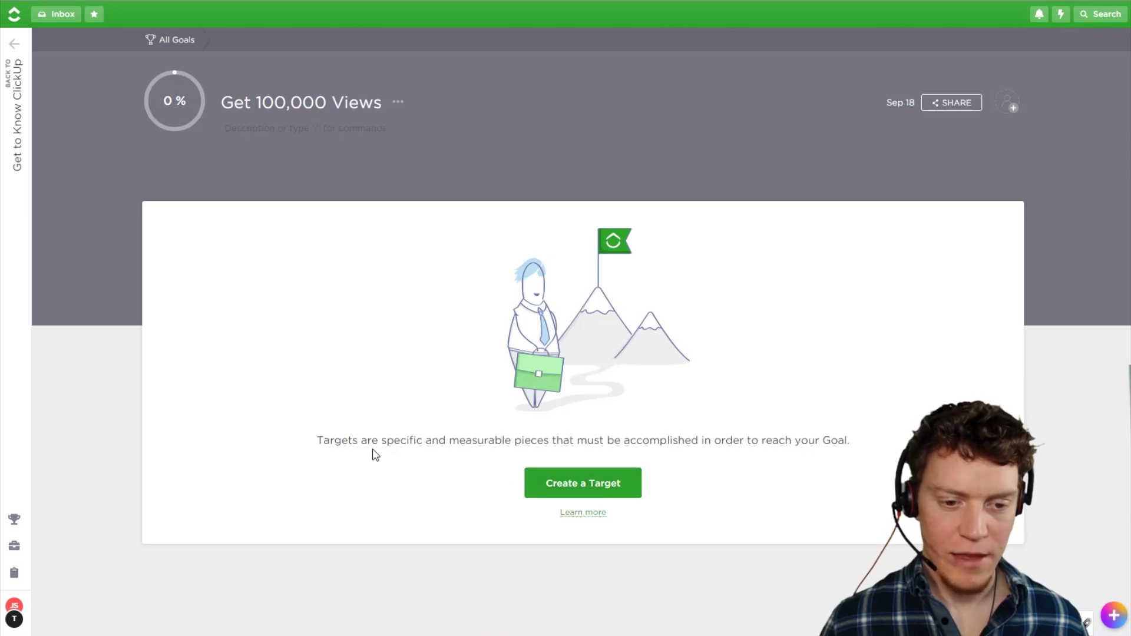
Step: Start a target for the goal named "Create 5 pieces of content" and leave its owner unassigned
left_click(591, 484)
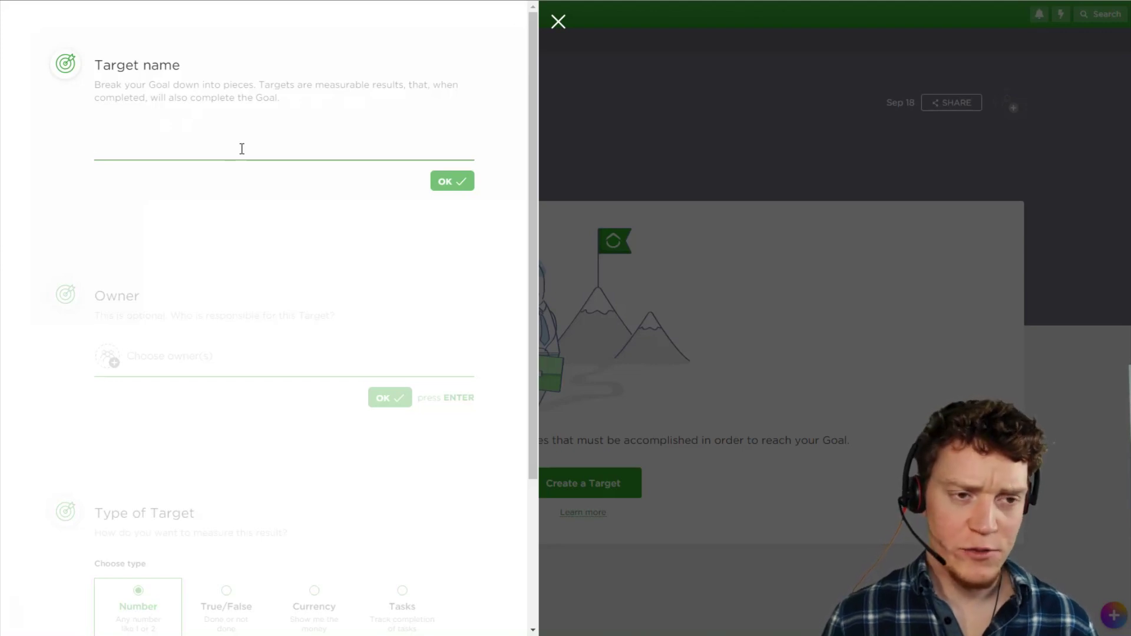
type("C")
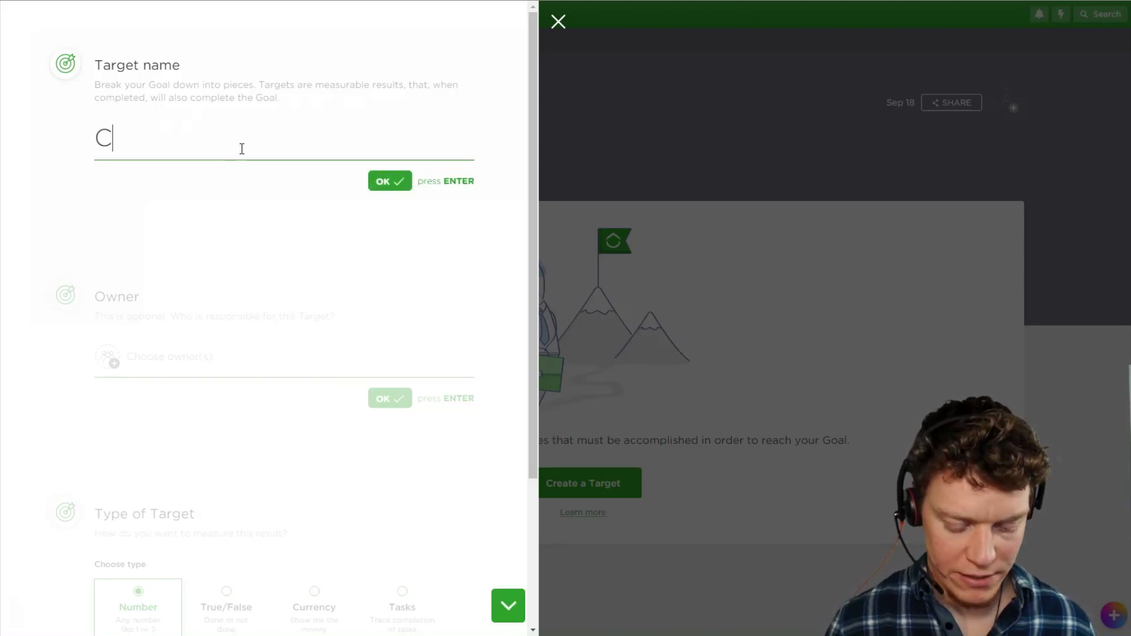
type("reate 5 pieces of content")
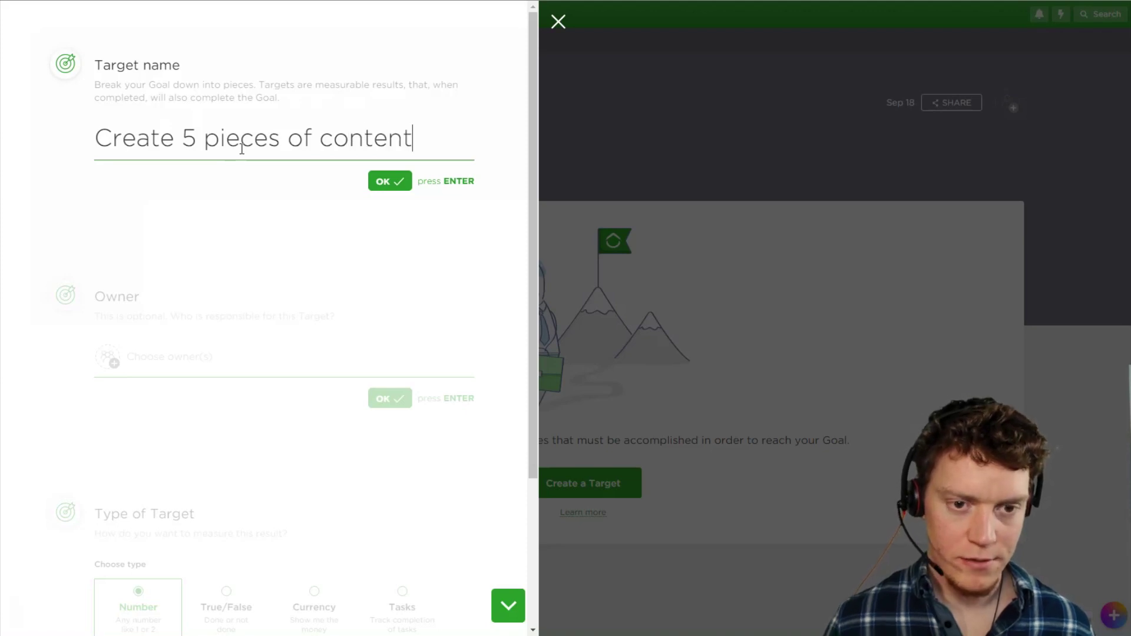
key("Return")
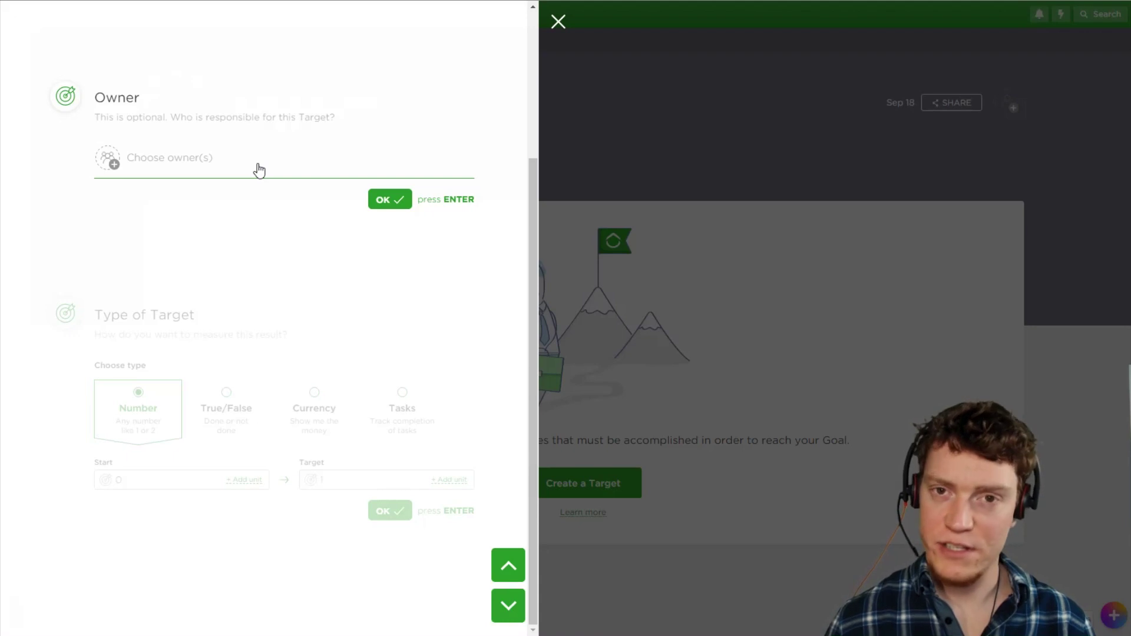
key("Return")
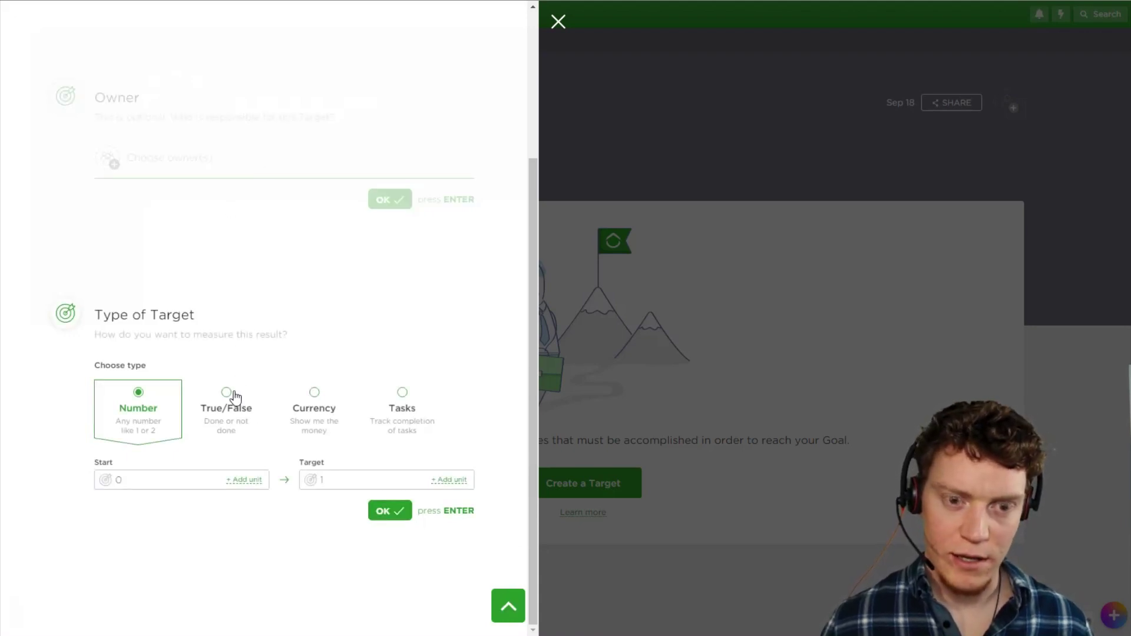
Step: Try the Number target type with a target of 5, then True/False, and Currency in CUP
left_click(311, 482)
type("5")
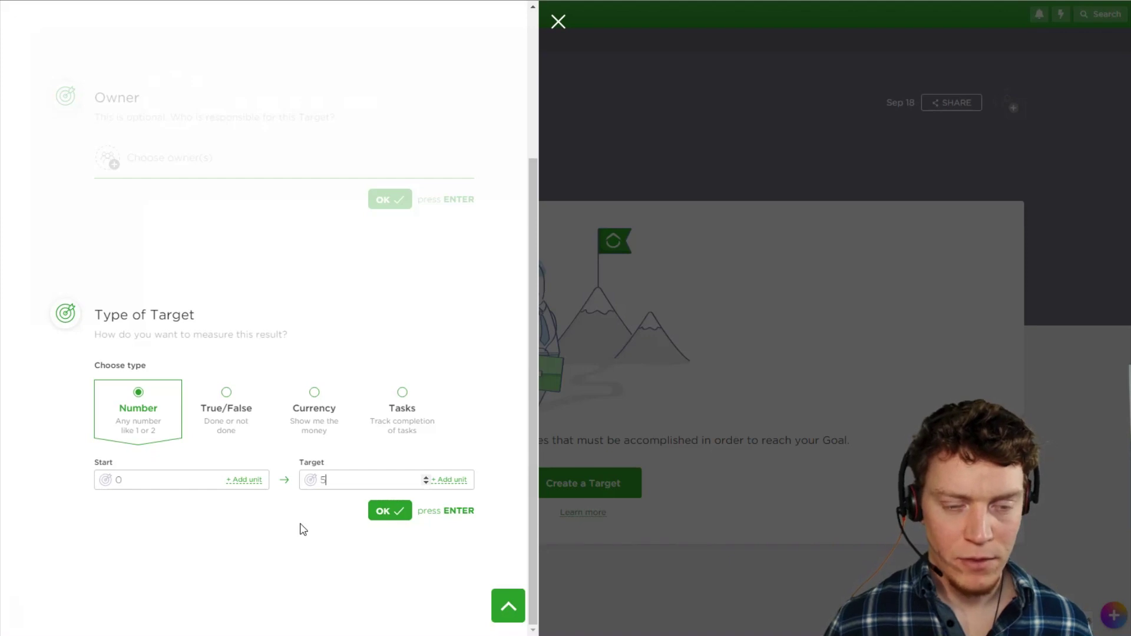
left_click(227, 412)
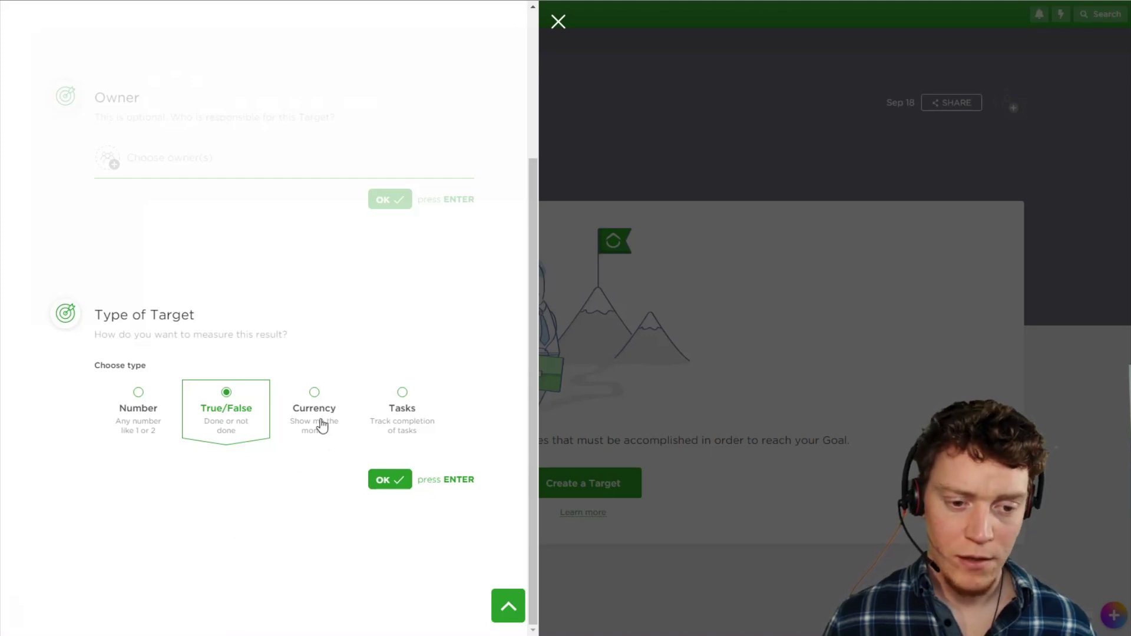
left_click(322, 424)
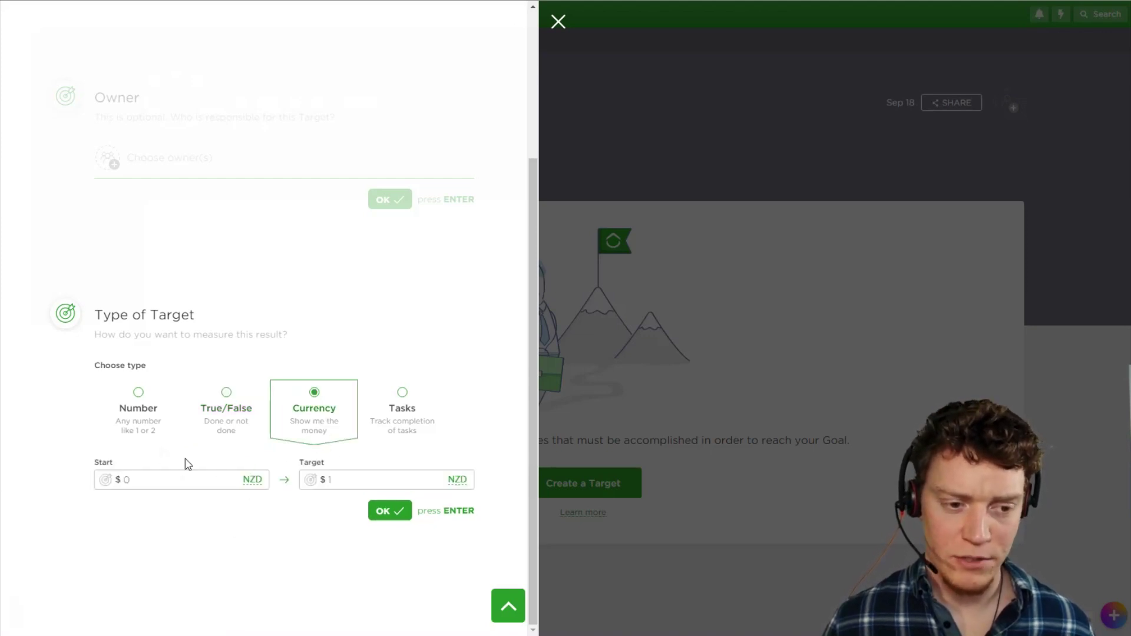
left_click(462, 486)
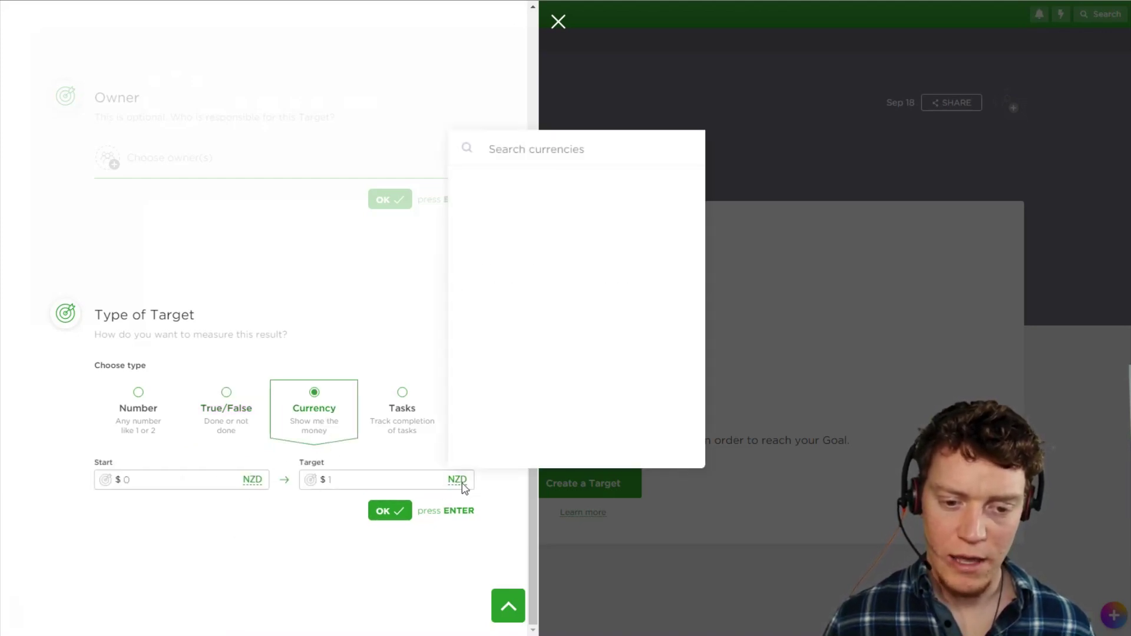
scroll(554, 295, "down", 5)
left_click(520, 396)
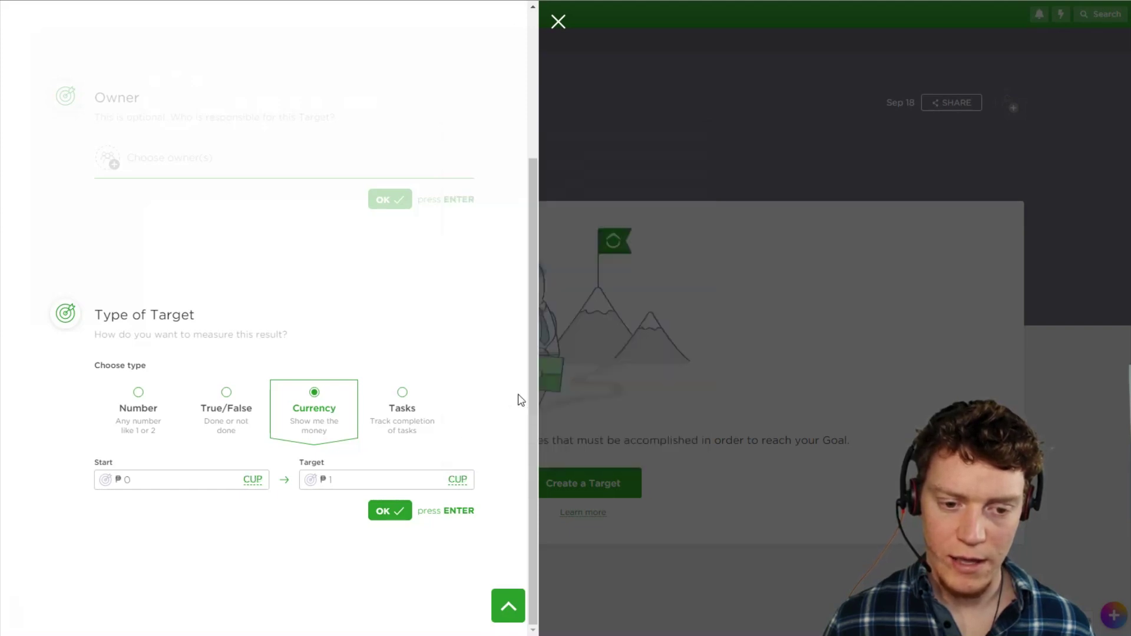
Step: Set the target type to Tasks and add five tasks from Get to Know ClickUp's List, "Hello, assigned comments!" through "Sort and Filter your tasks"
left_click(408, 414)
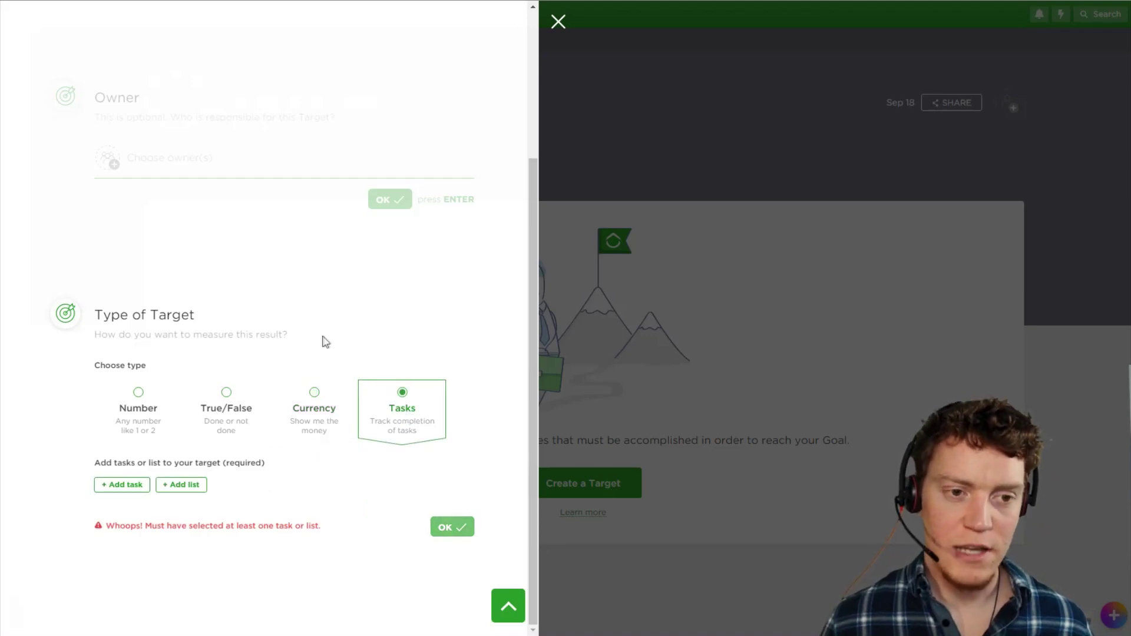
scroll(327, 330, "up", 3)
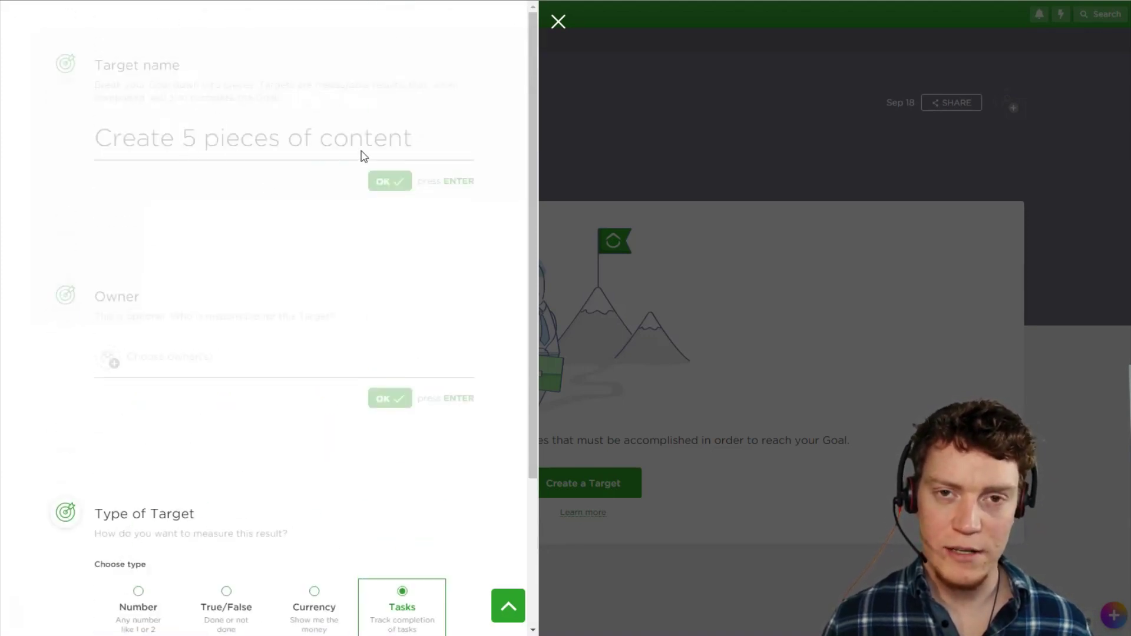
scroll(362, 162, "down", 3)
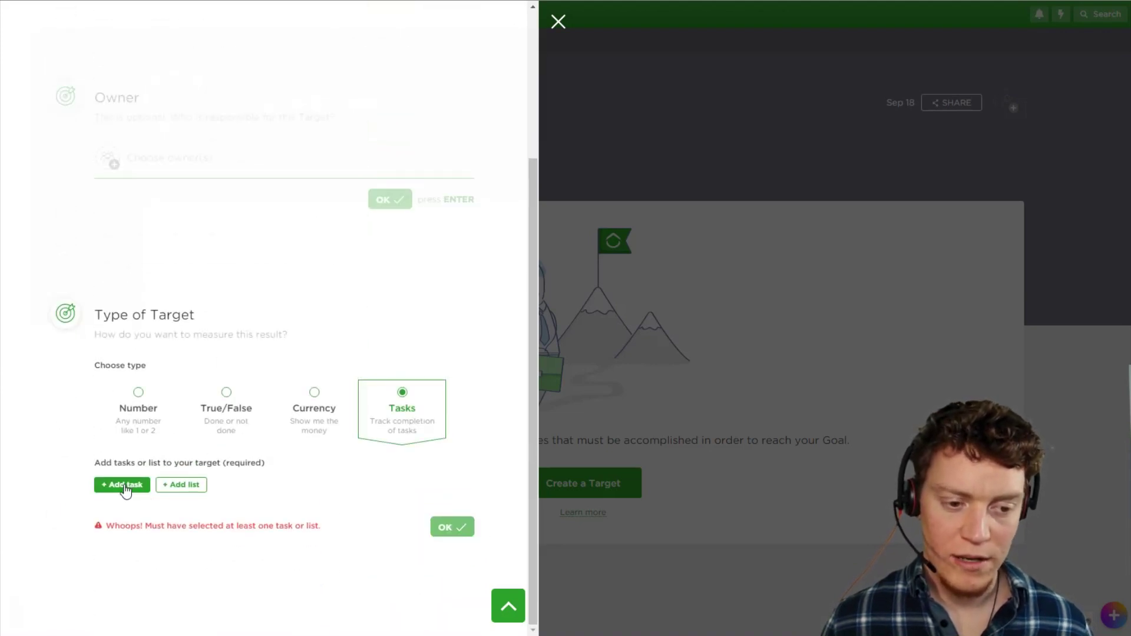
left_click(125, 489)
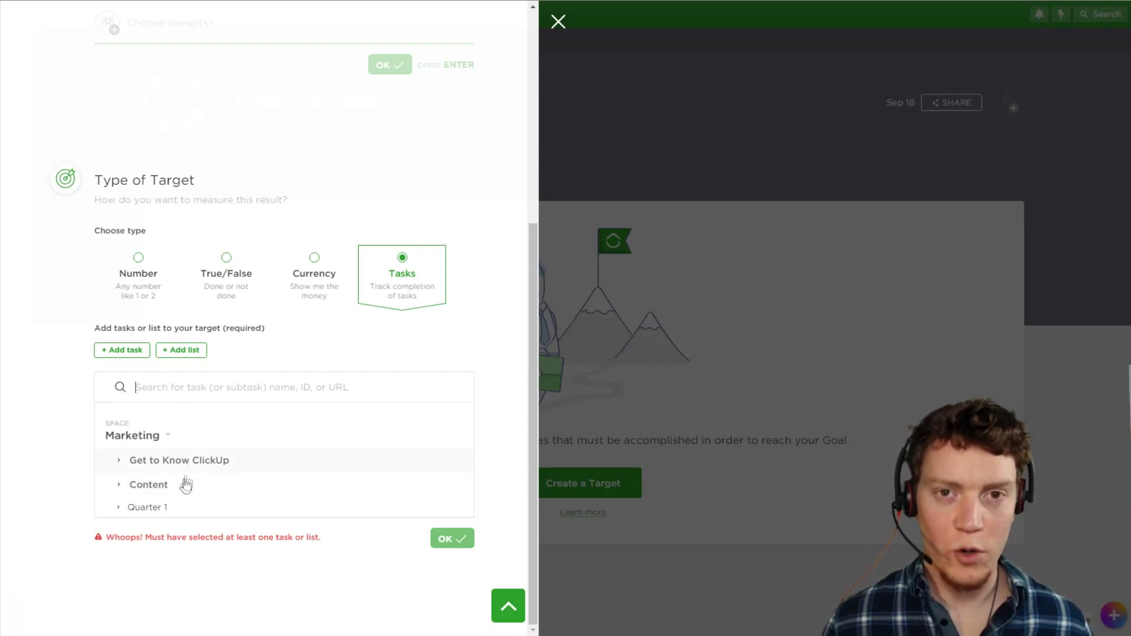
left_click(119, 462)
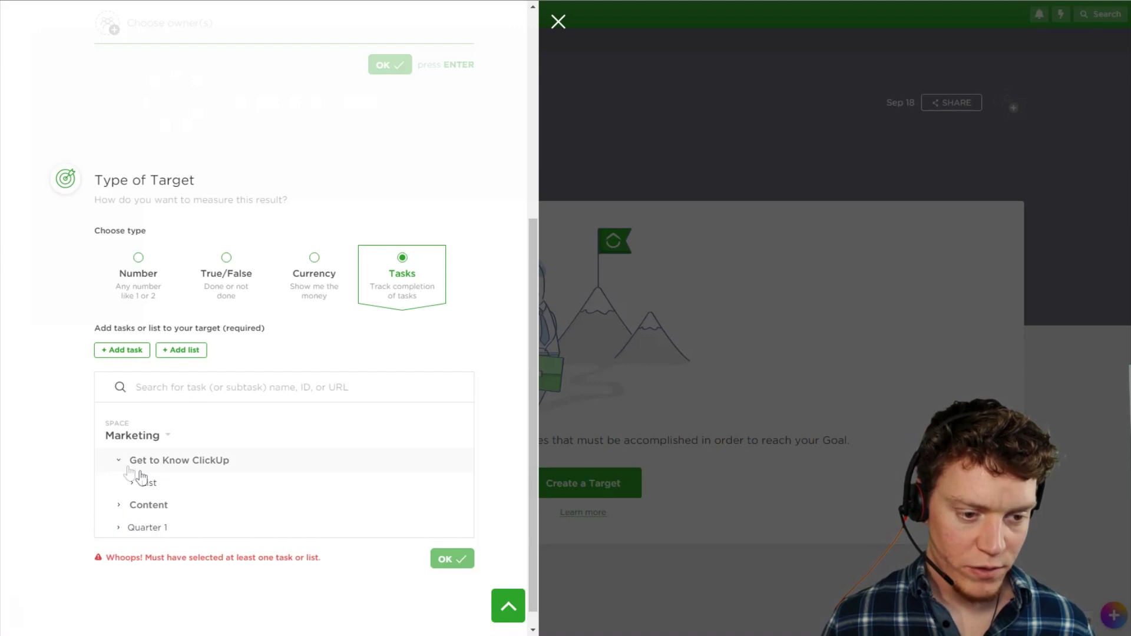
left_click(135, 484)
left_click(183, 507)
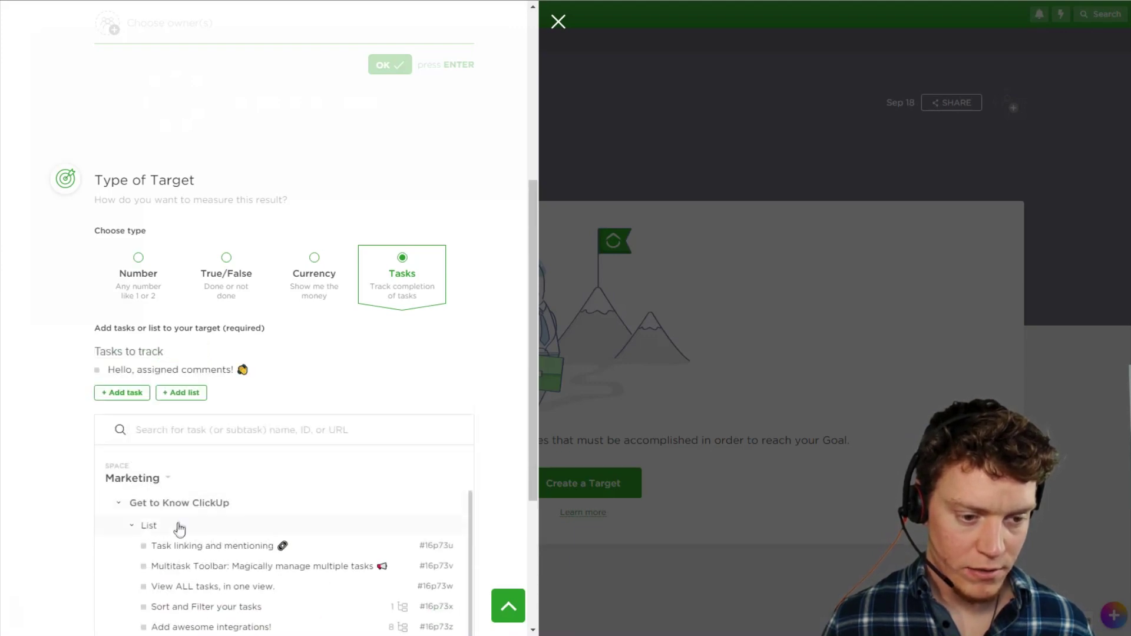
left_click(188, 551)
left_click(189, 565)
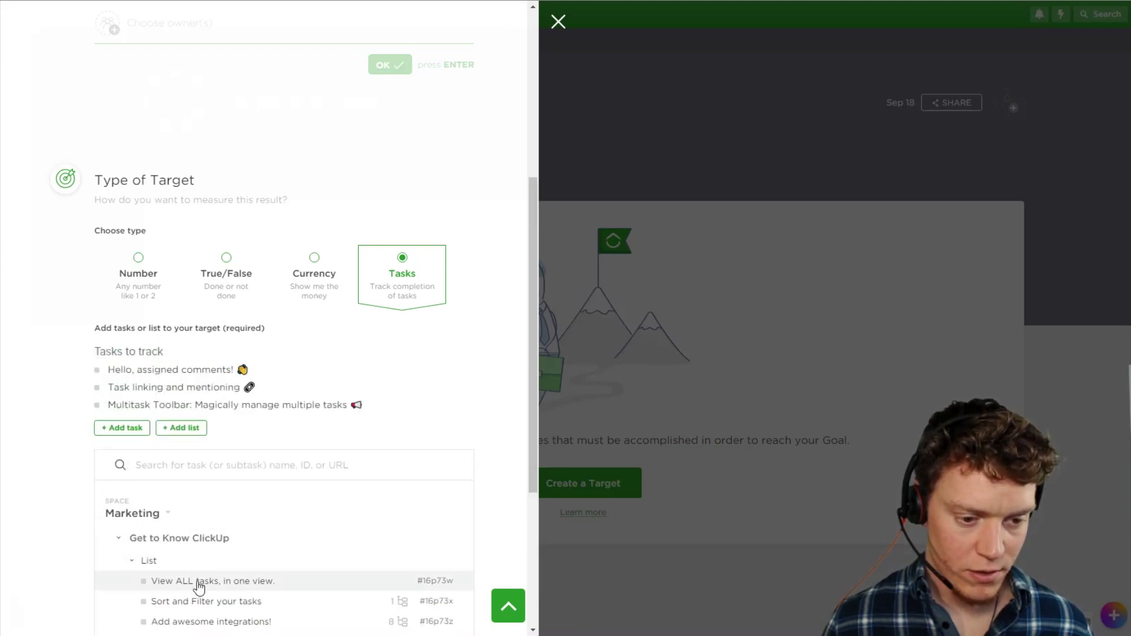
left_click(195, 583)
left_click(183, 602)
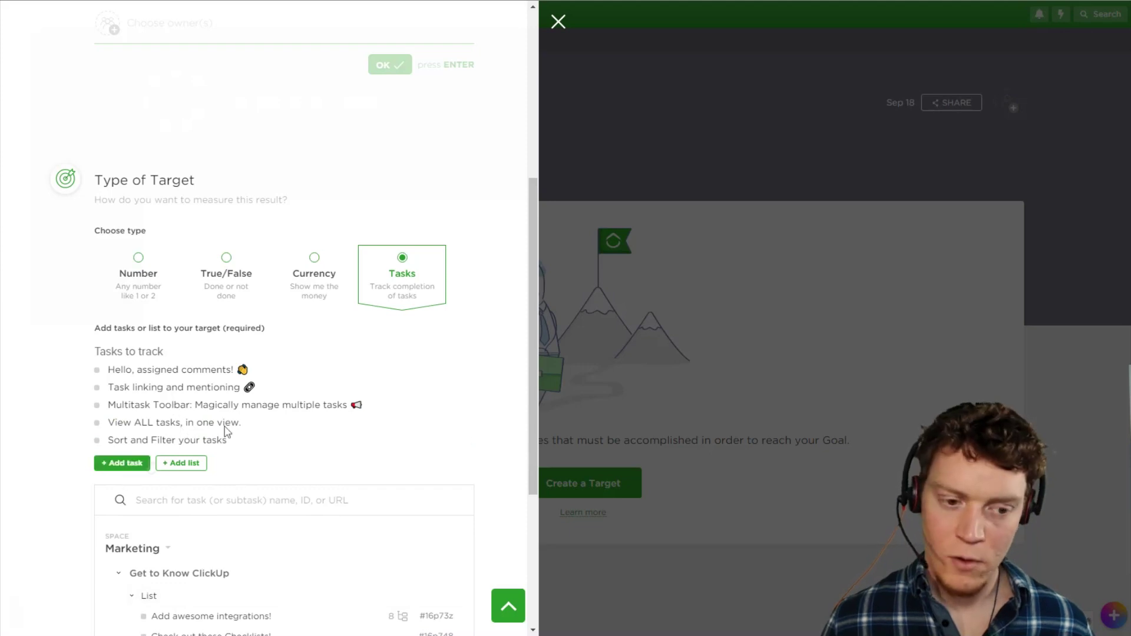
Step: Add the List from Marketing's Content folder to the target's tracked items and save the target
scroll(273, 436, "down", 2)
scroll(268, 413, "down", 3)
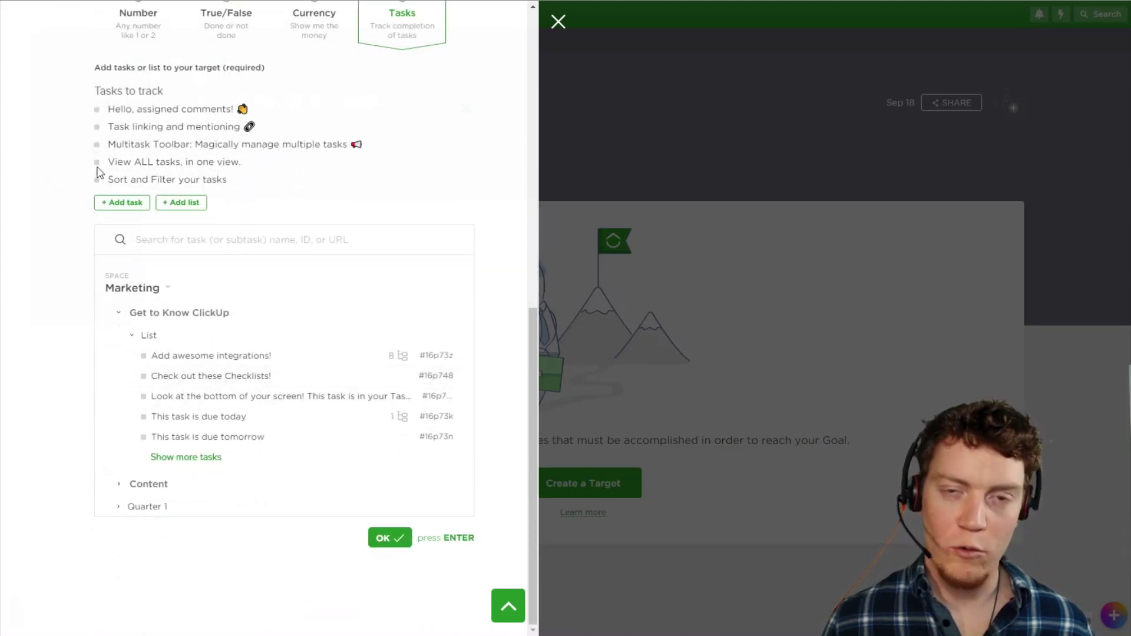
left_click(187, 204)
left_click(137, 467)
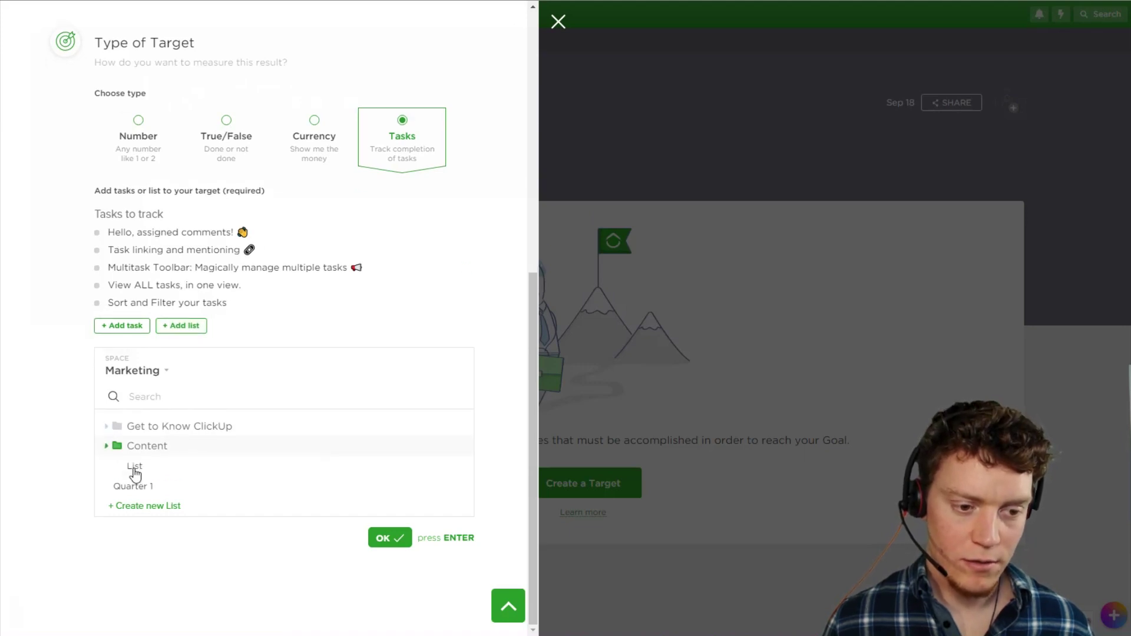
left_click(153, 468)
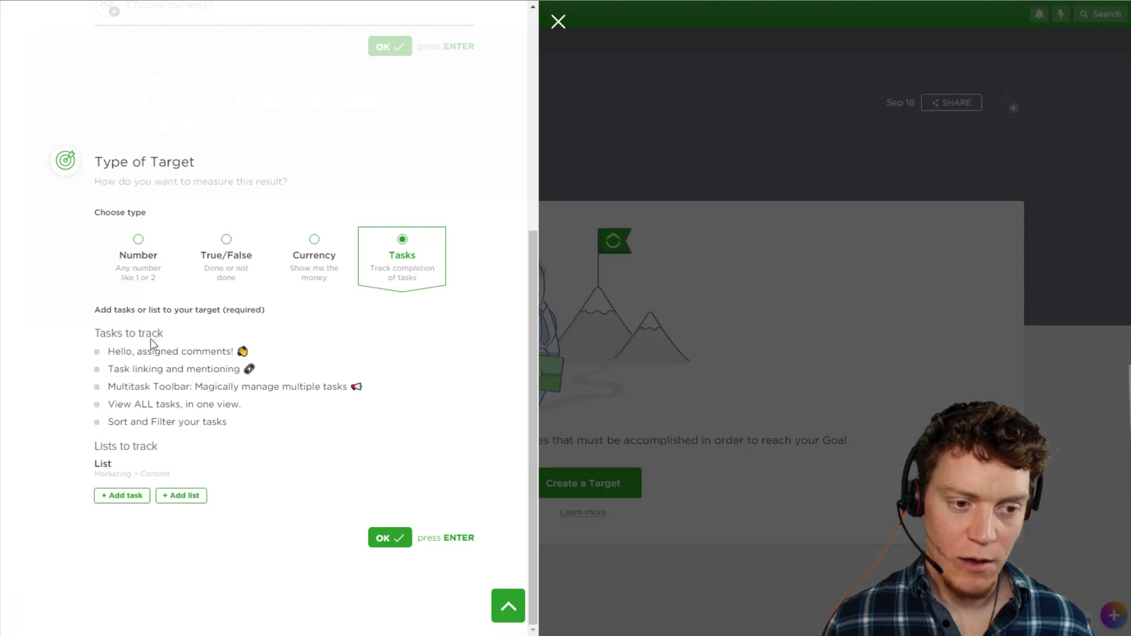
left_click(390, 538)
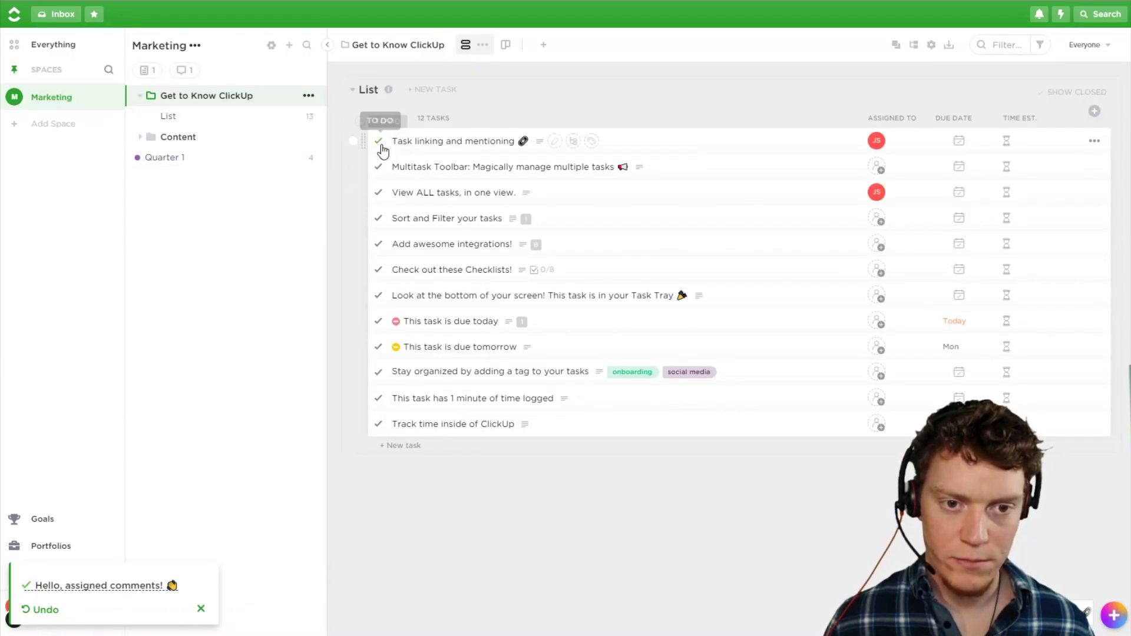
Step: Mark "Task linking and mentioning" in Get to Know ClickUp complete, along with Task 3 and Task 4 in Quarter 1
left_click(379, 141)
left_click(177, 157)
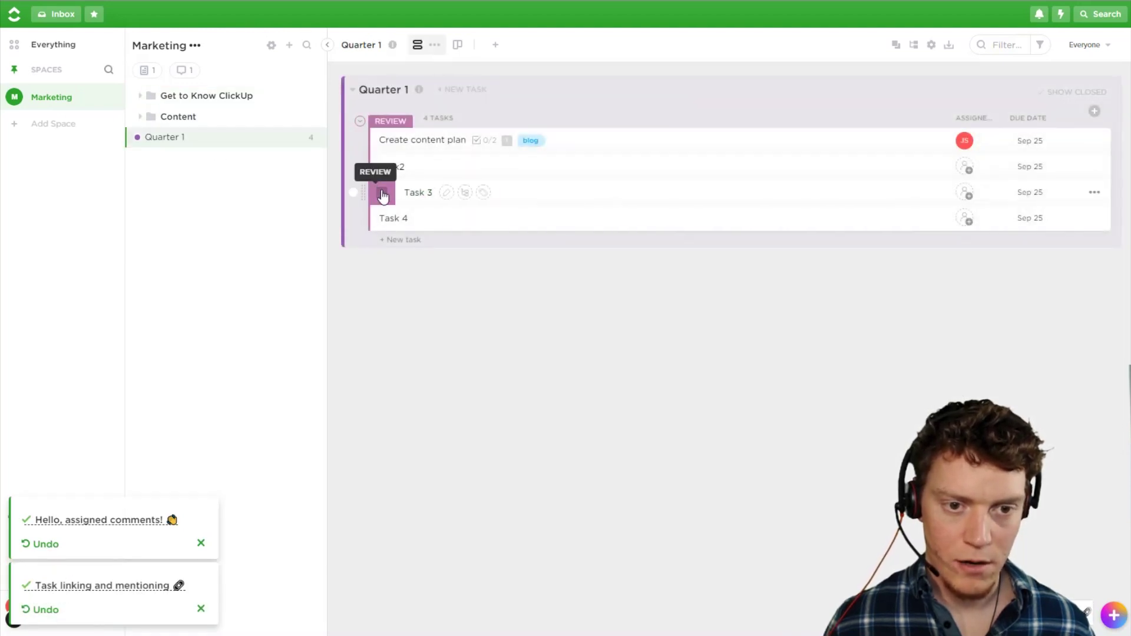
left_click(382, 193)
left_click(409, 299)
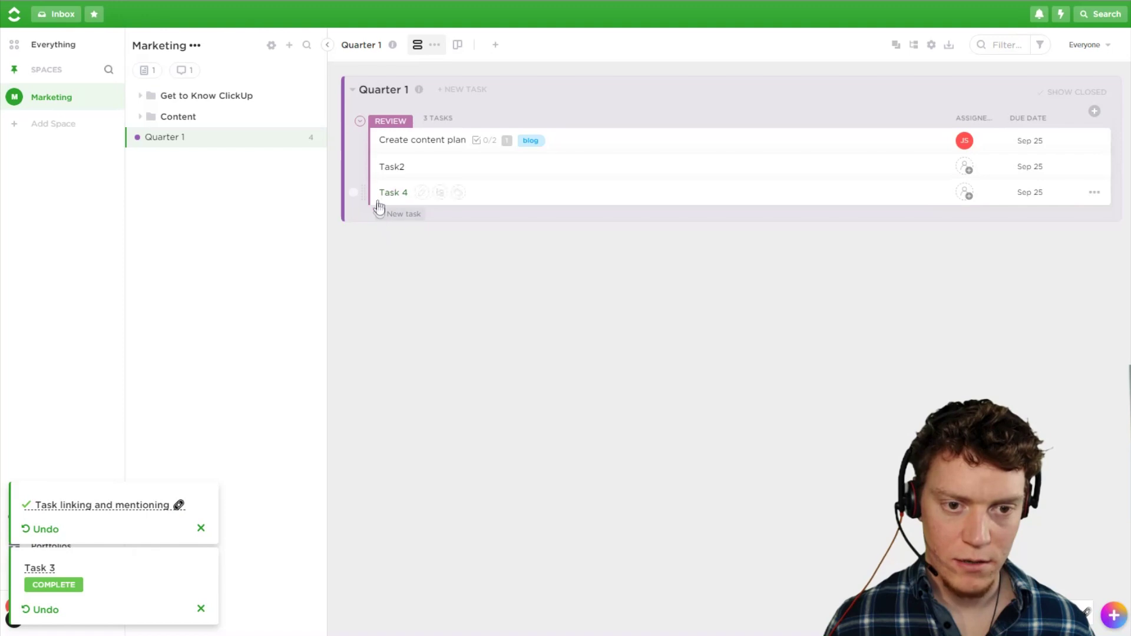
left_click(382, 192)
left_click(400, 292)
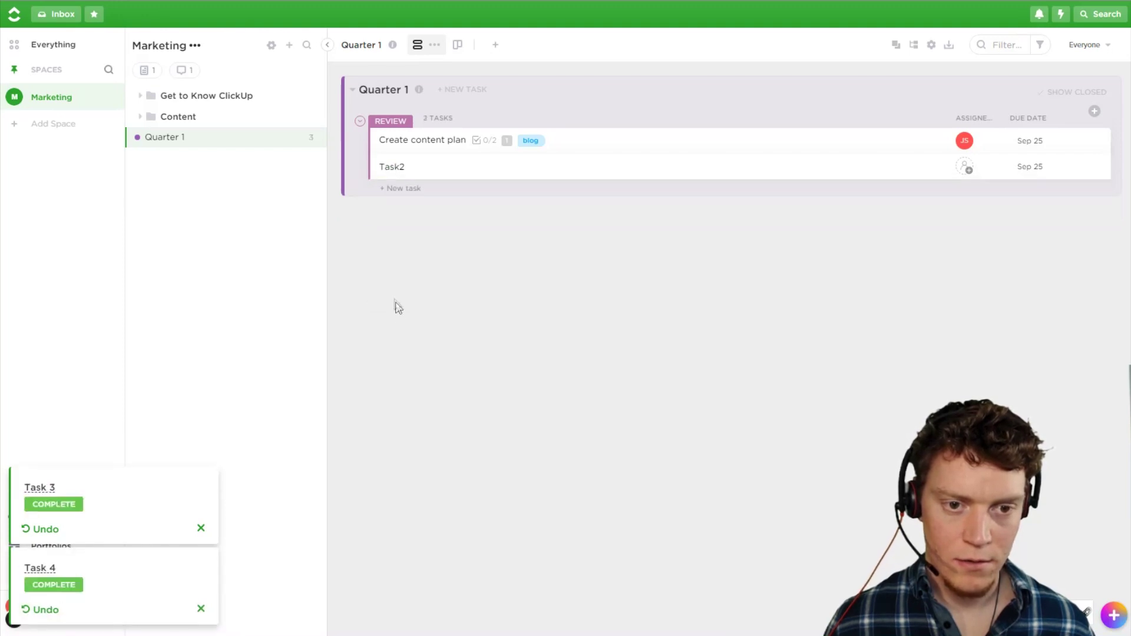
Step: Check the "Get 100,000 Views" goal's progress and its target's tracked items, and view the "Sort and Filter your tasks" task
left_click(12, 520)
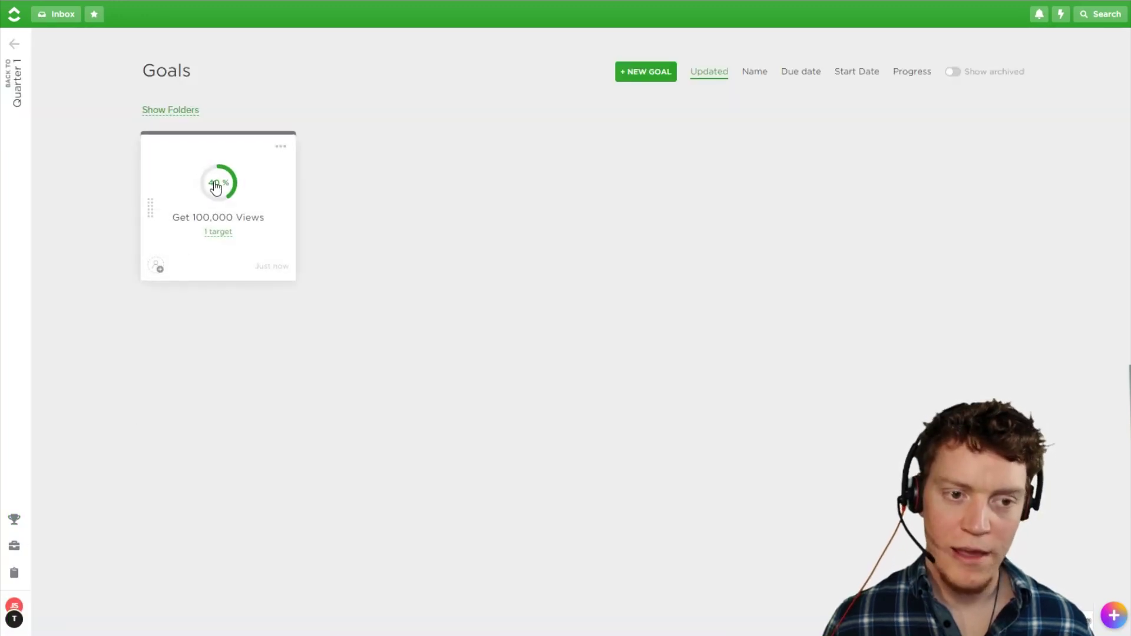
left_click(226, 183)
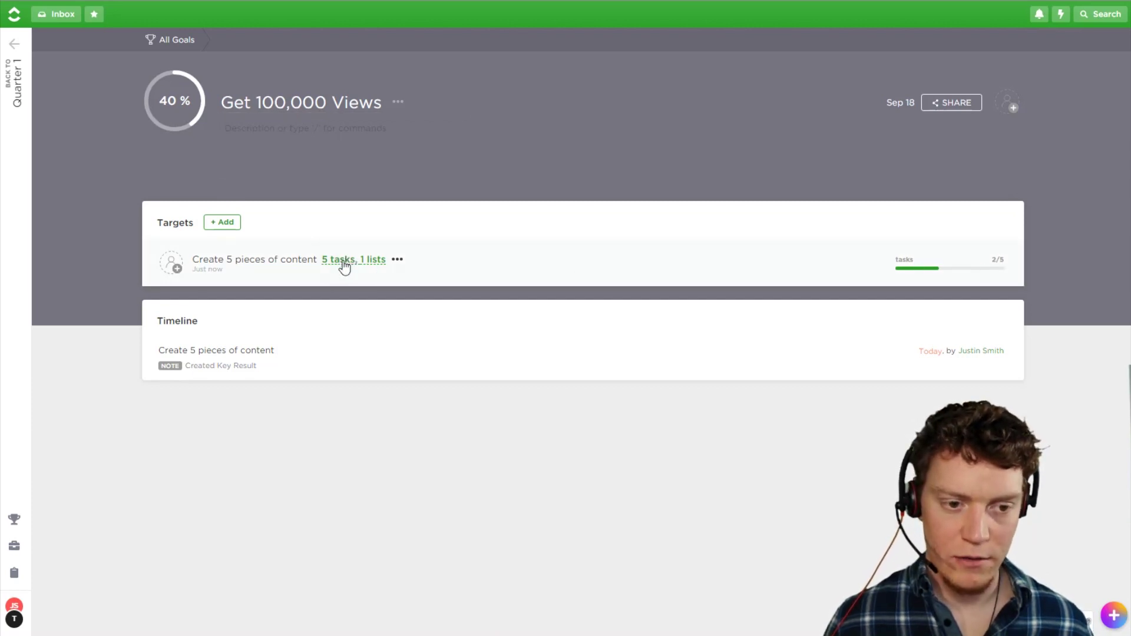
left_click(375, 262)
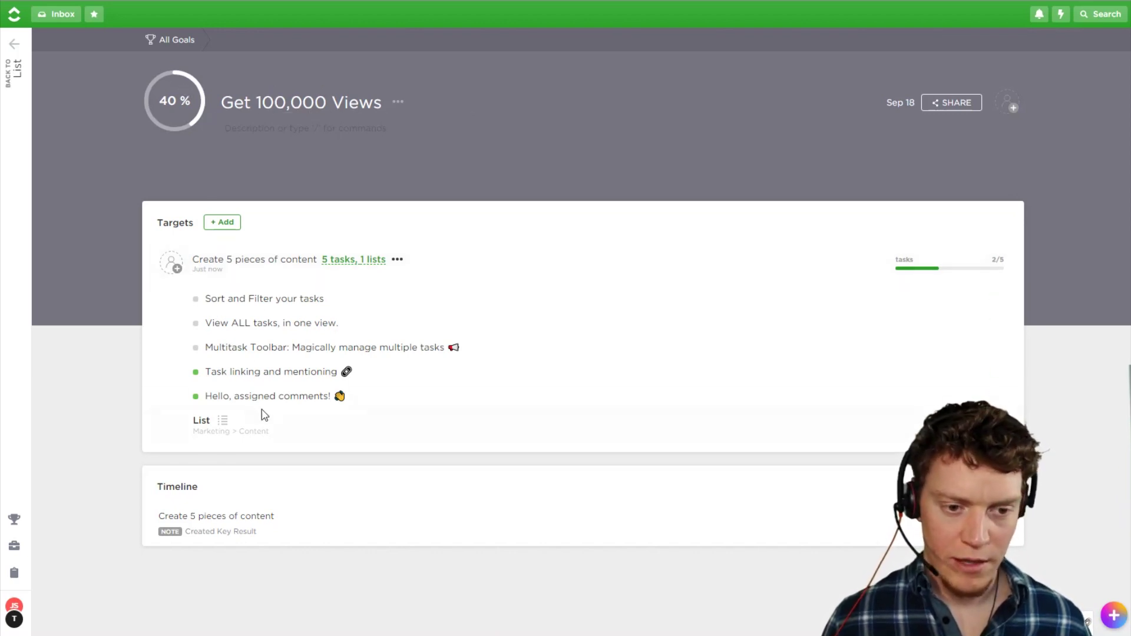
left_click(271, 309)
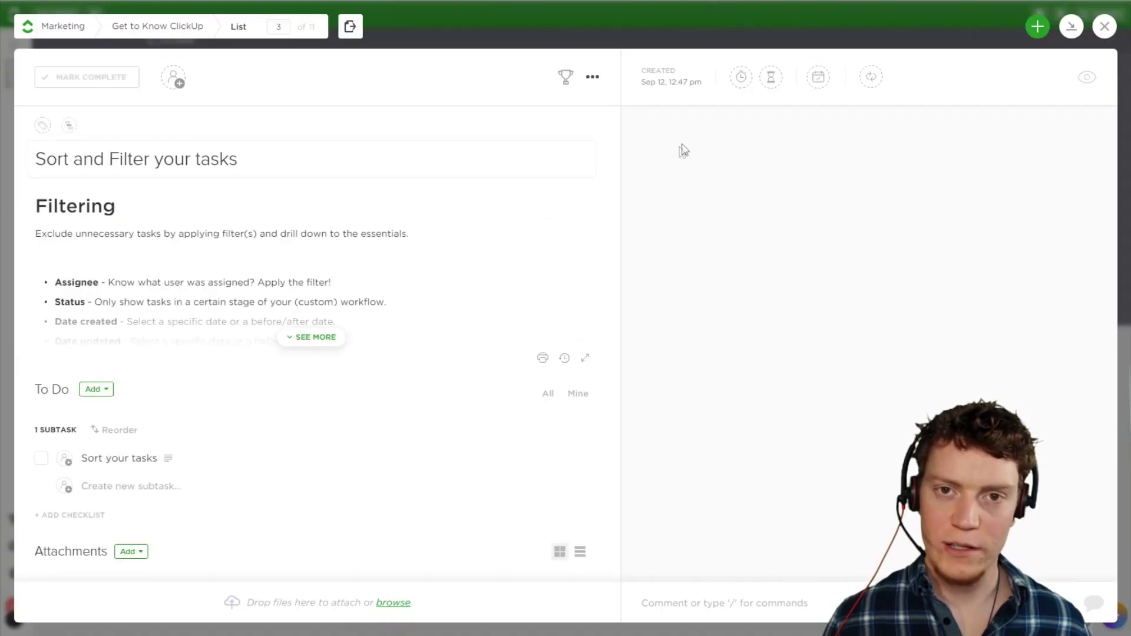
left_click(1105, 26)
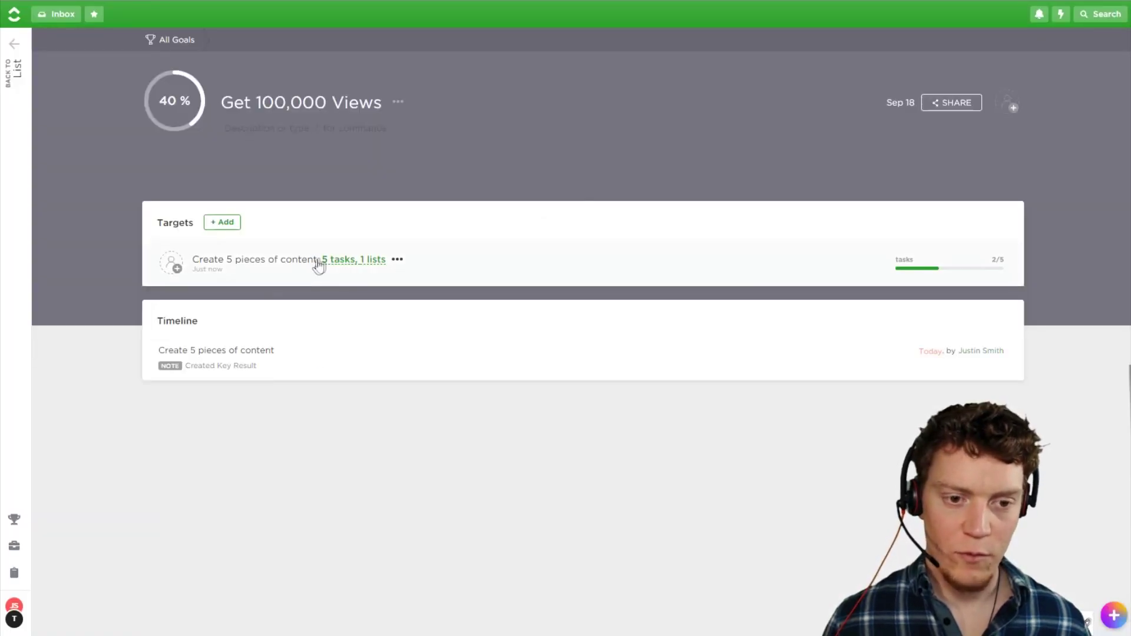
Step: Expand the "Create 5 pieces of content" target's tracked items and open its tracked List from Marketing's Content folder
left_click(337, 261)
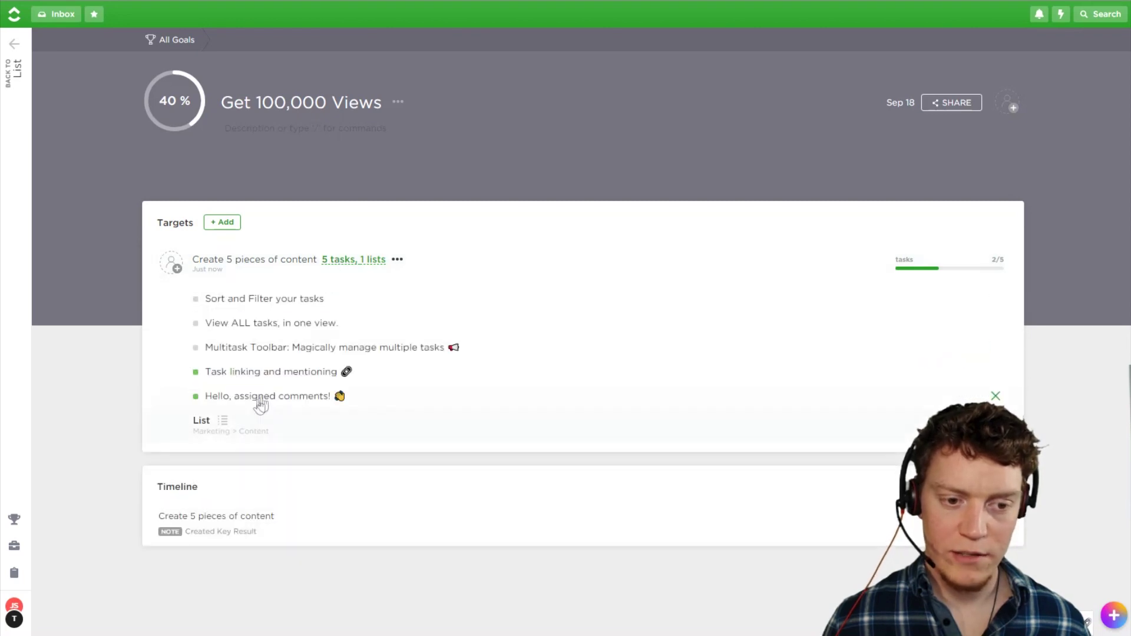
left_click(224, 420)
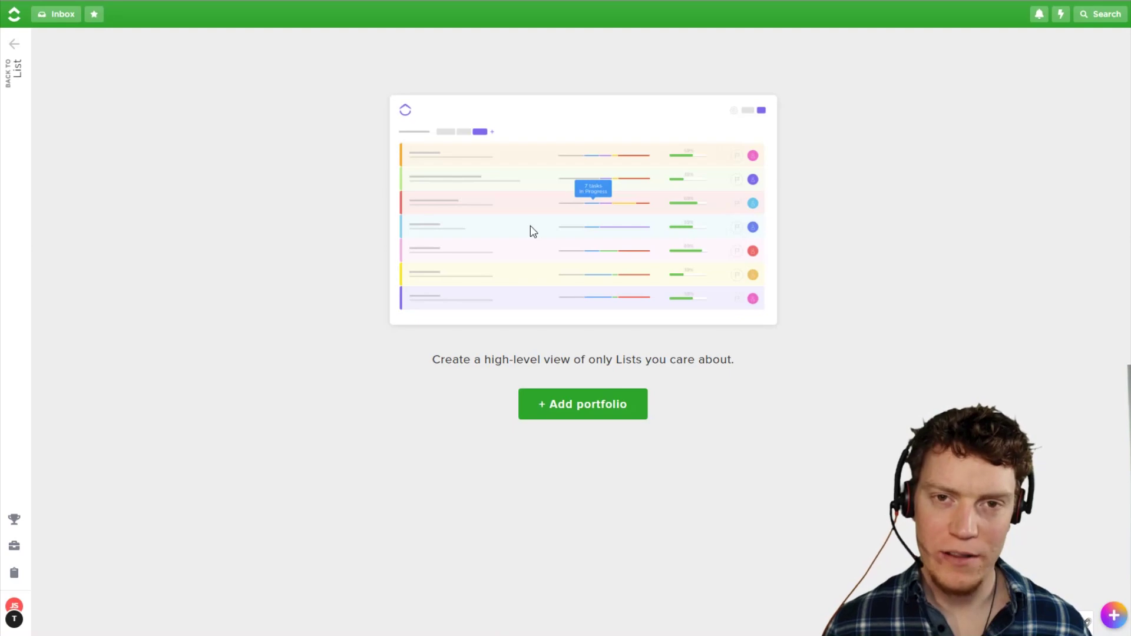
Step: Start a new portfolio named "Client 1" and add Marketing's Content "List" and "Quarter 1" to it
left_click(584, 407)
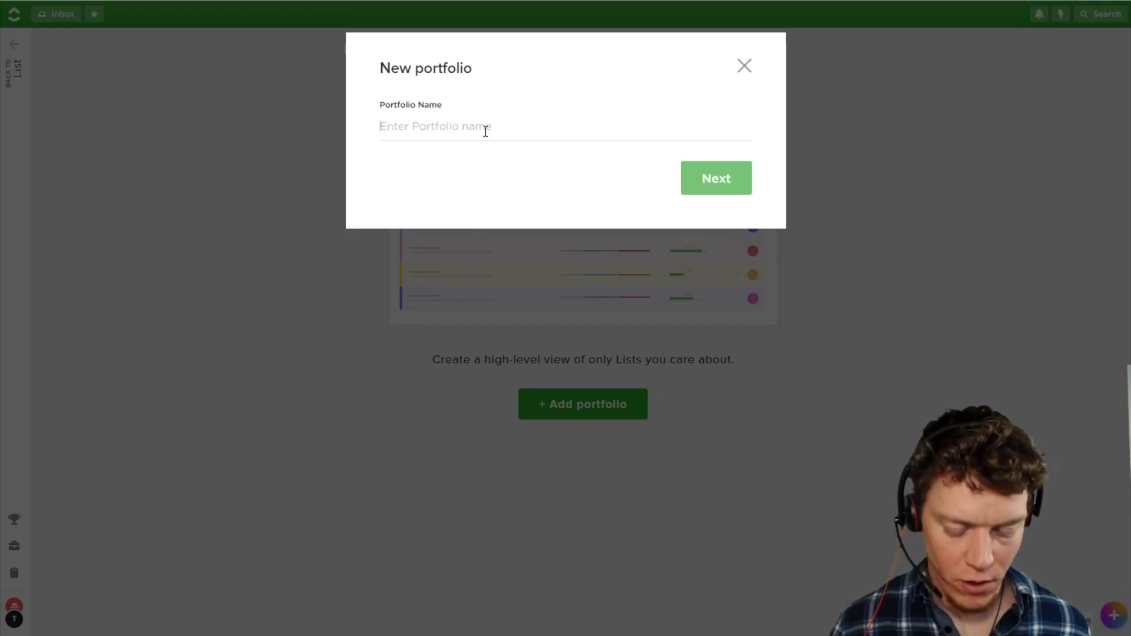
type("Client 1")
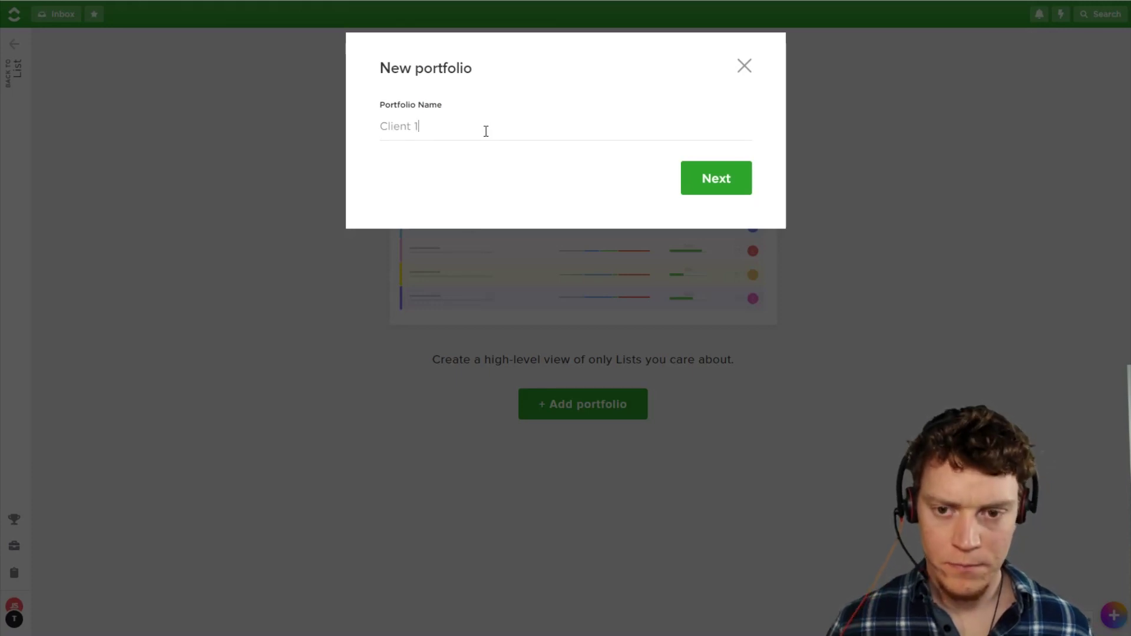
left_click(722, 178)
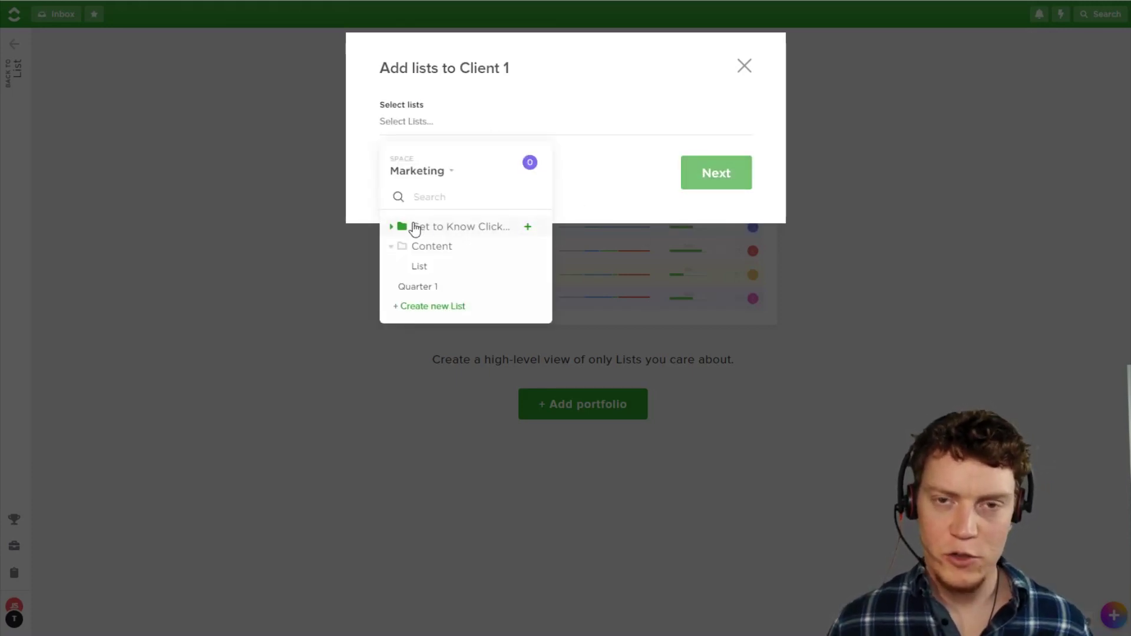
left_click(435, 268)
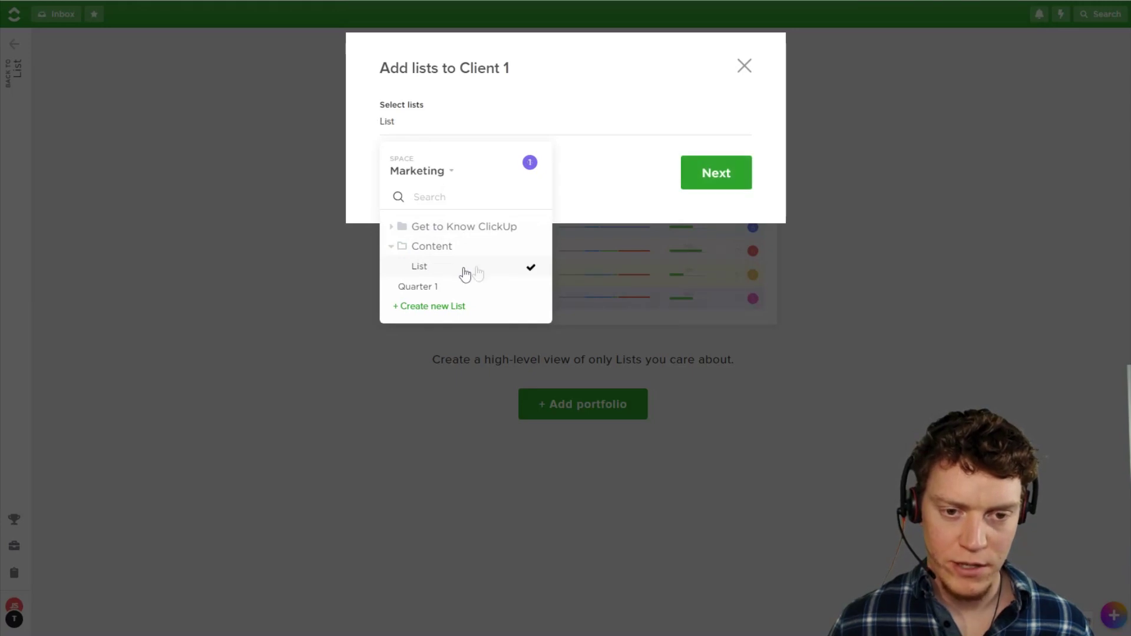
left_click(413, 288)
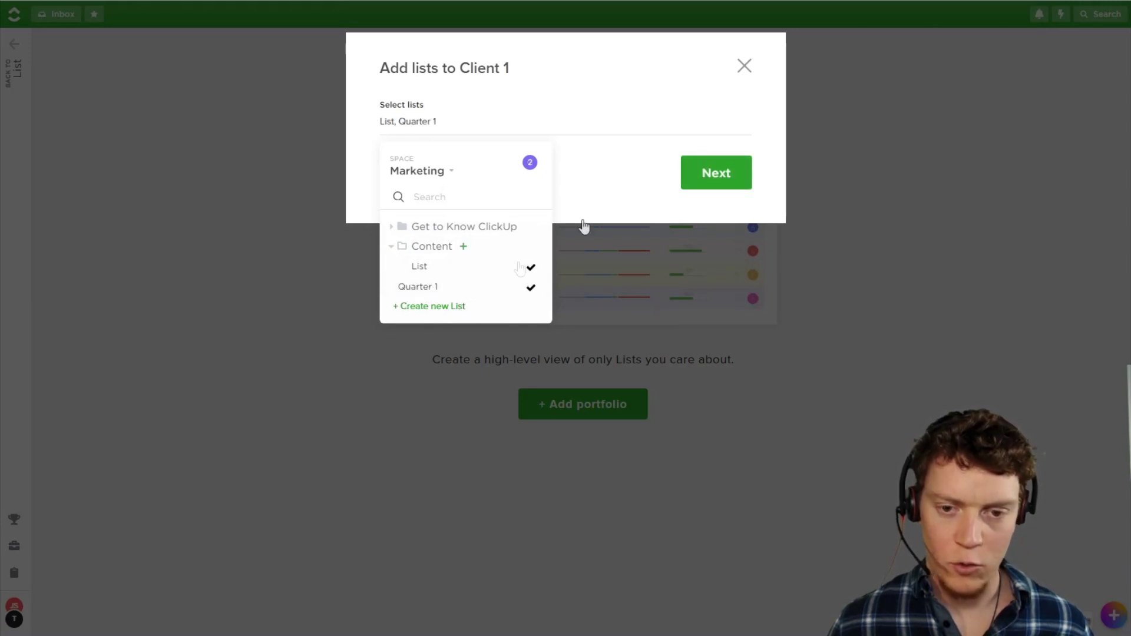
left_click(716, 177)
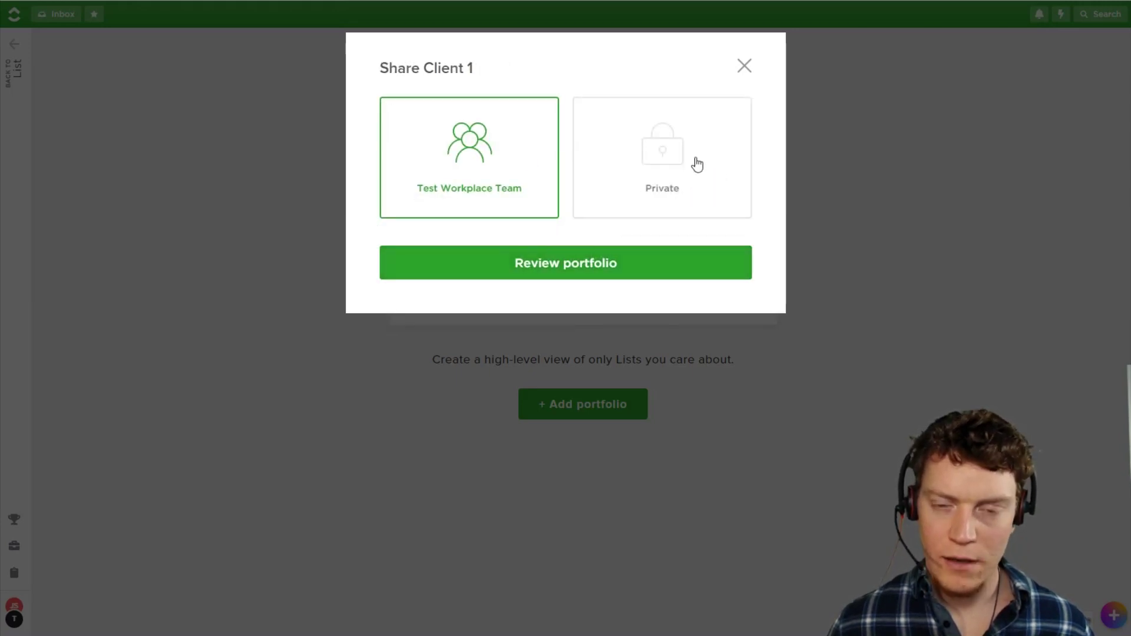
Step: Try making the Client 1 portfolio private, and finish creating it shared with Test Workplace Team
left_click(658, 162)
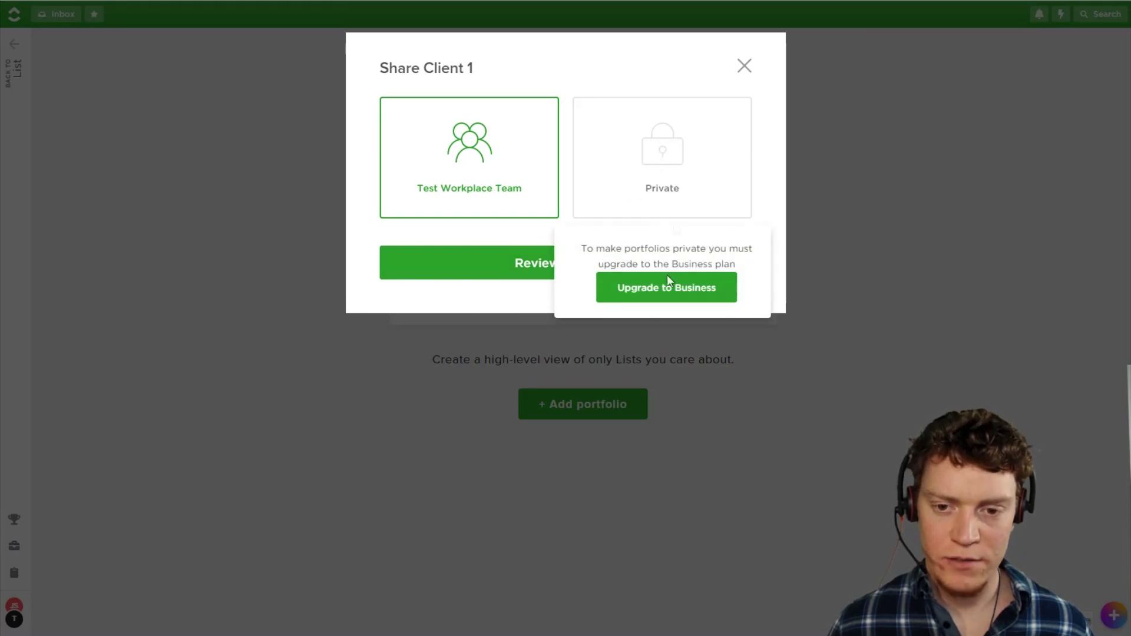
left_click(542, 269)
left_click(542, 266)
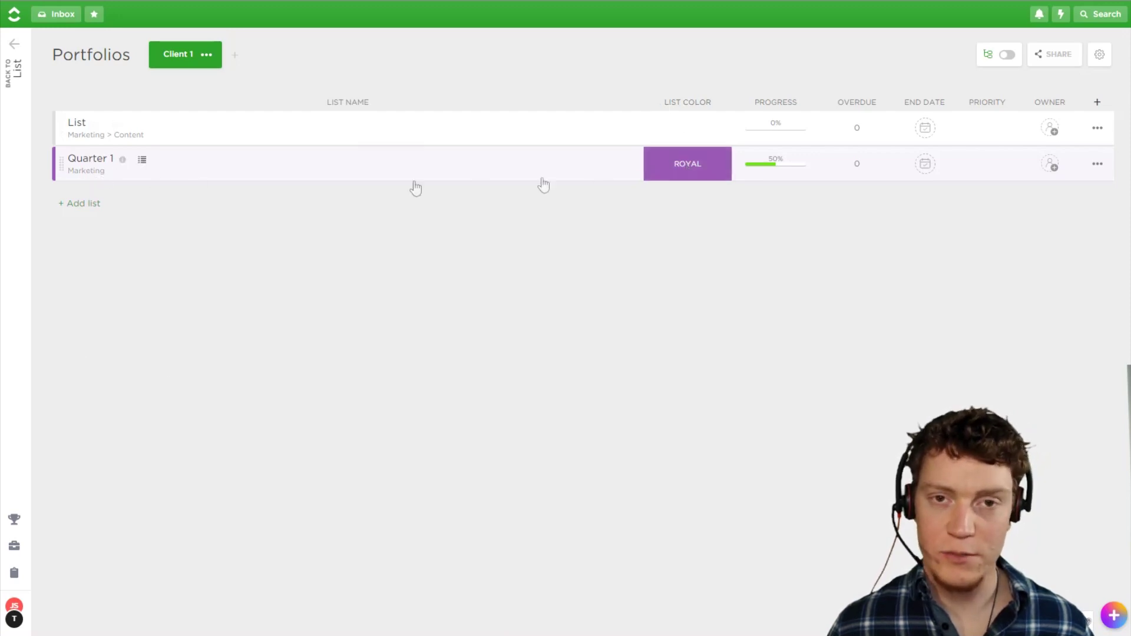
Step: Examine the portfolio's list color labels, and compare the lists' progress with subtasks included and excluded
left_click(1112, 56)
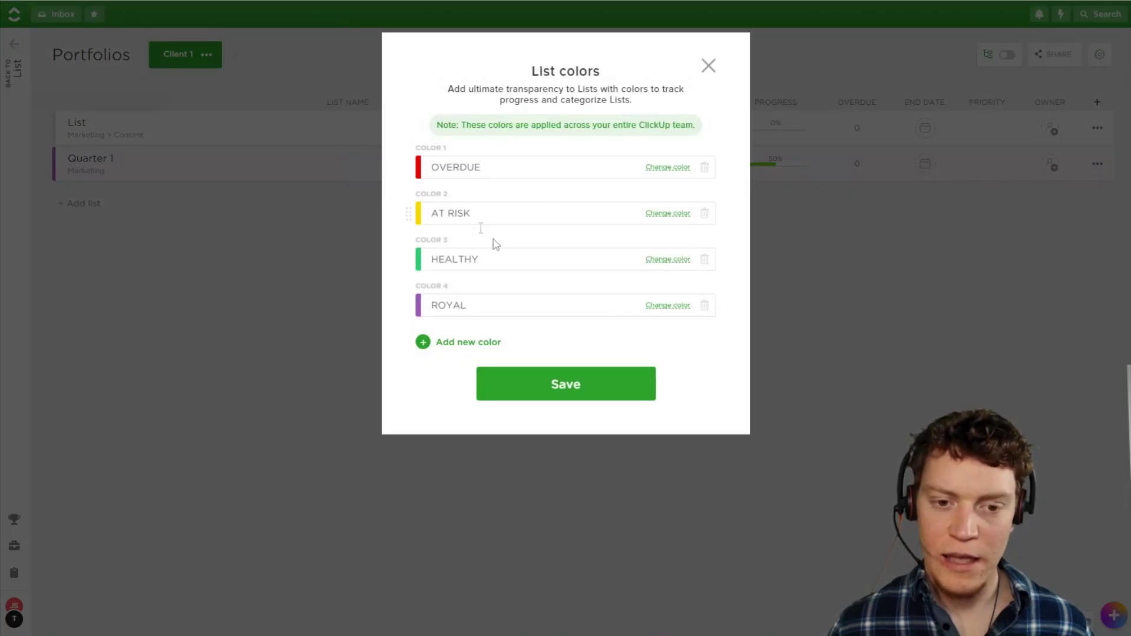
left_click_drag(469, 307, 429, 315)
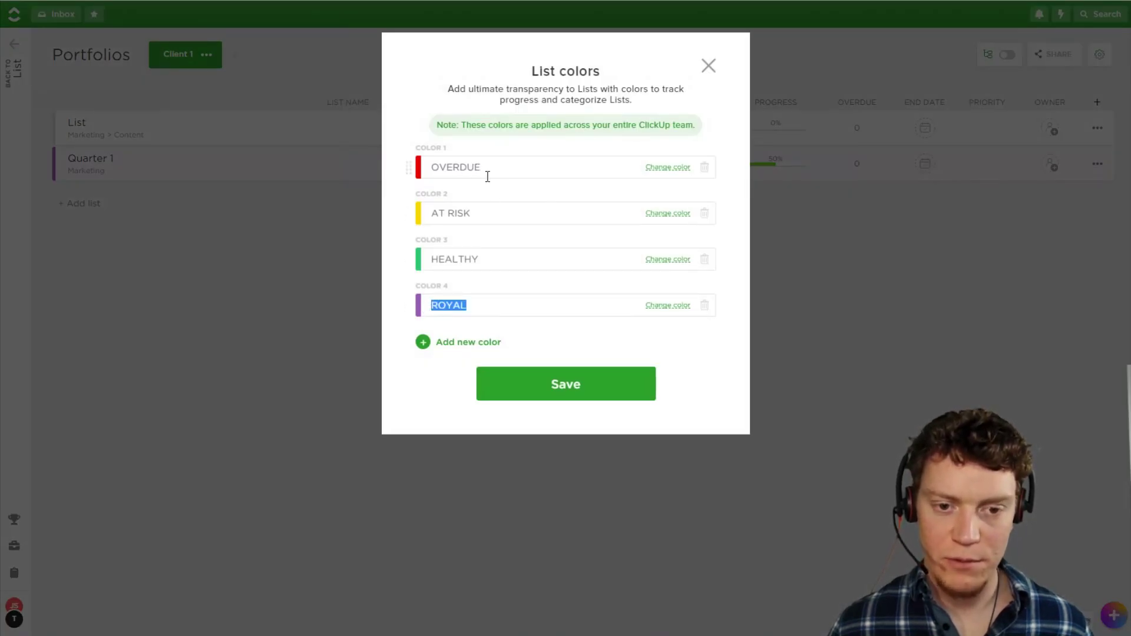
left_click(461, 168)
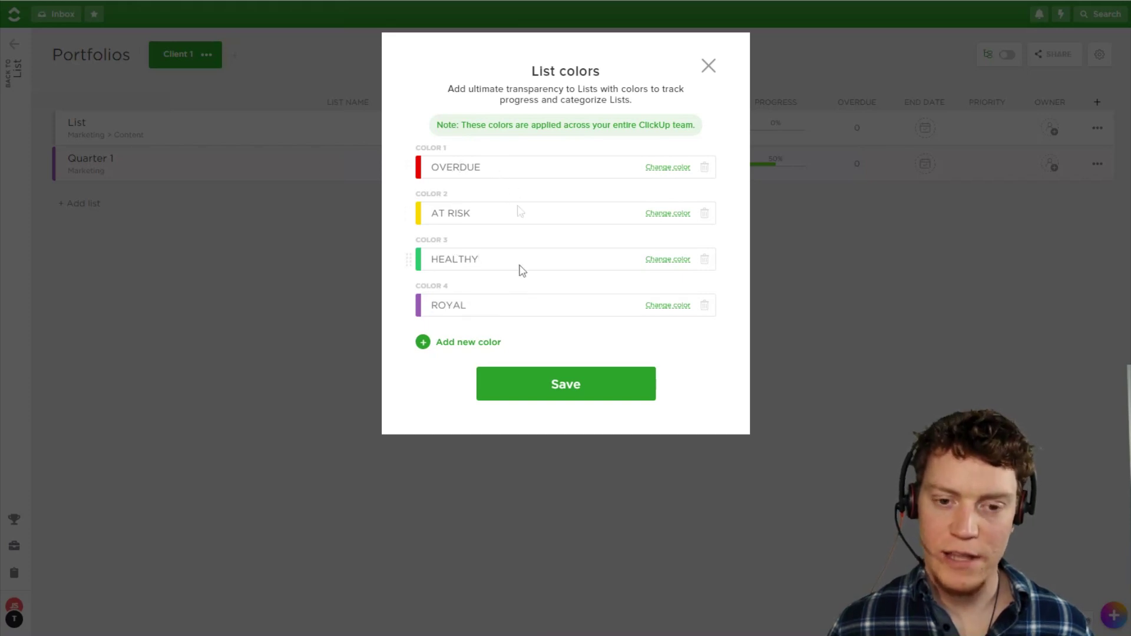
left_click_drag(495, 304, 438, 311)
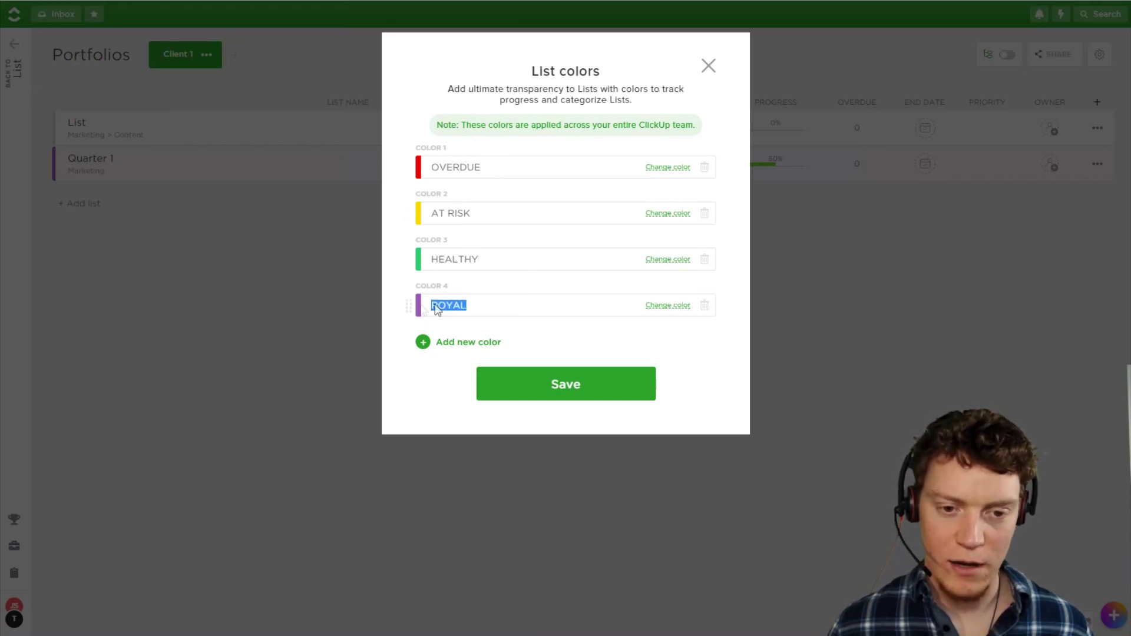
left_click(708, 69)
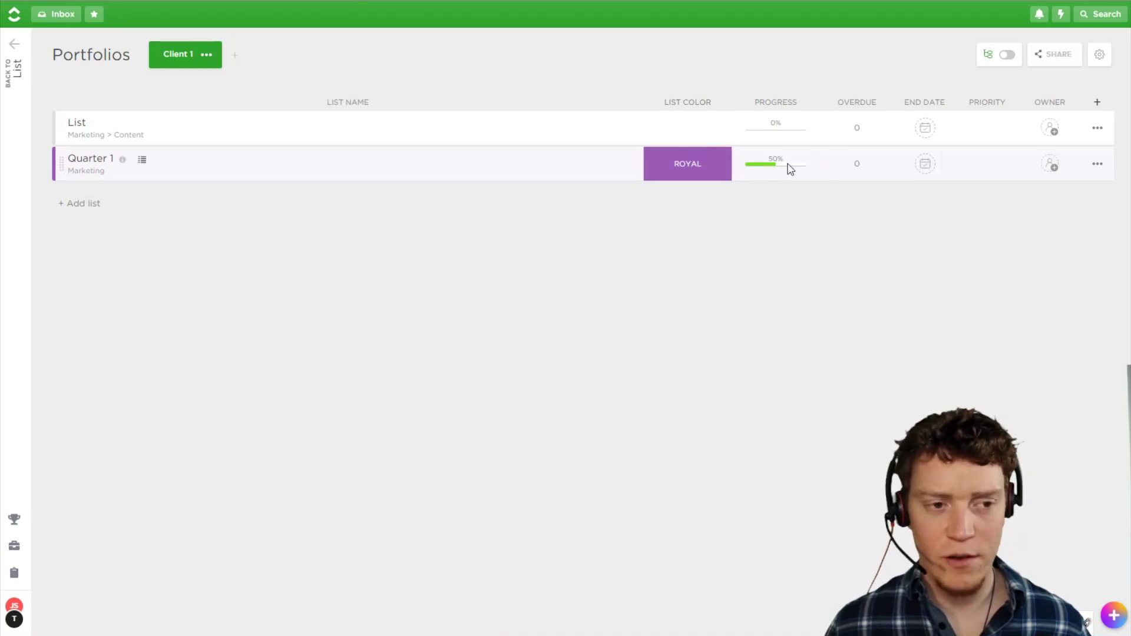
left_click(1009, 55)
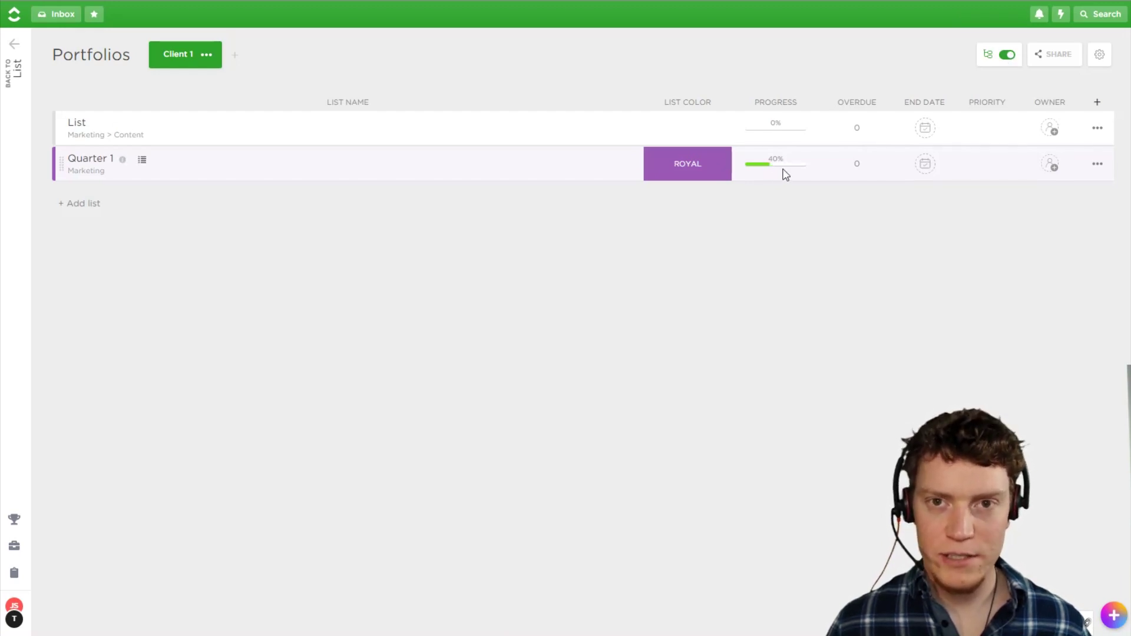
left_click(1007, 54)
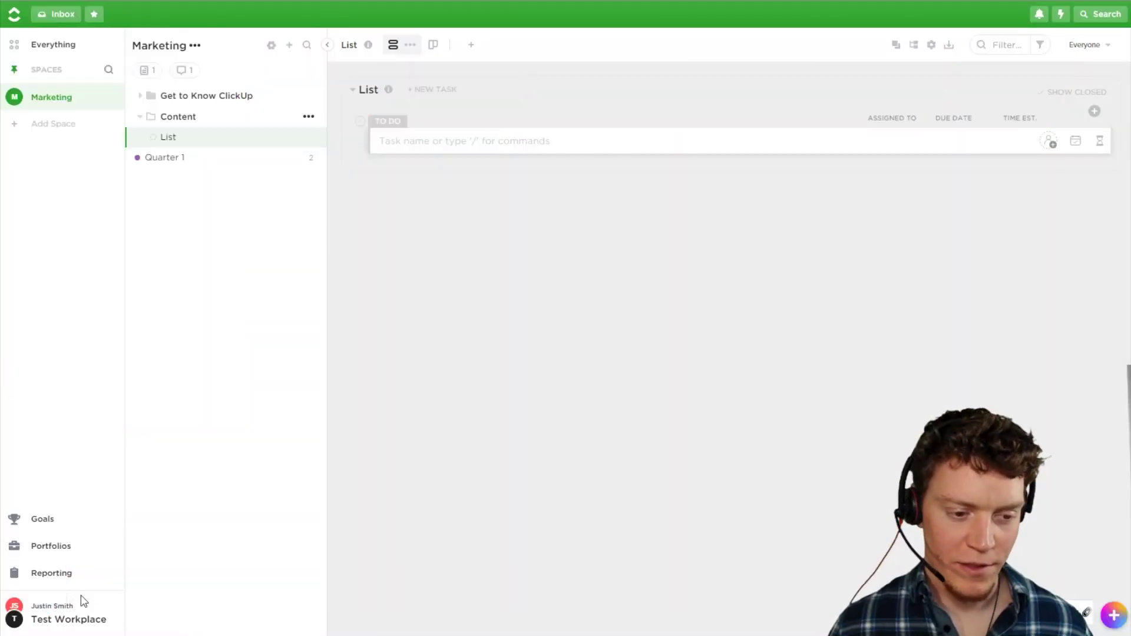
Step: Open Reporting and explore limiting the report to the Marketing Space or Quarter 1, leaving all Spaces selected
left_click(37, 574)
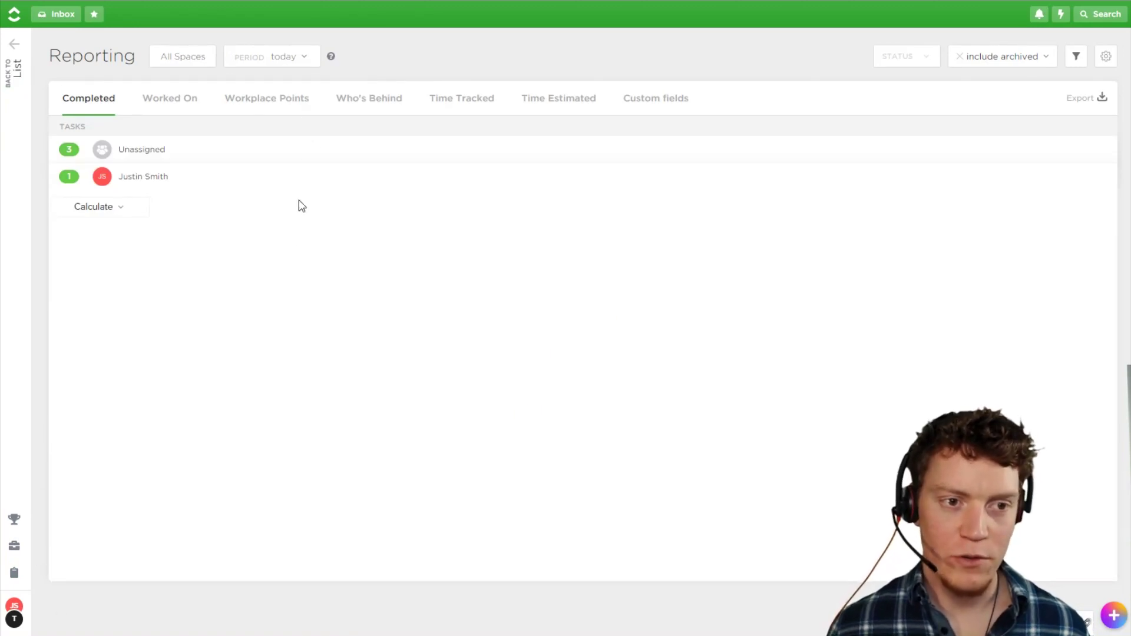
left_click(187, 58)
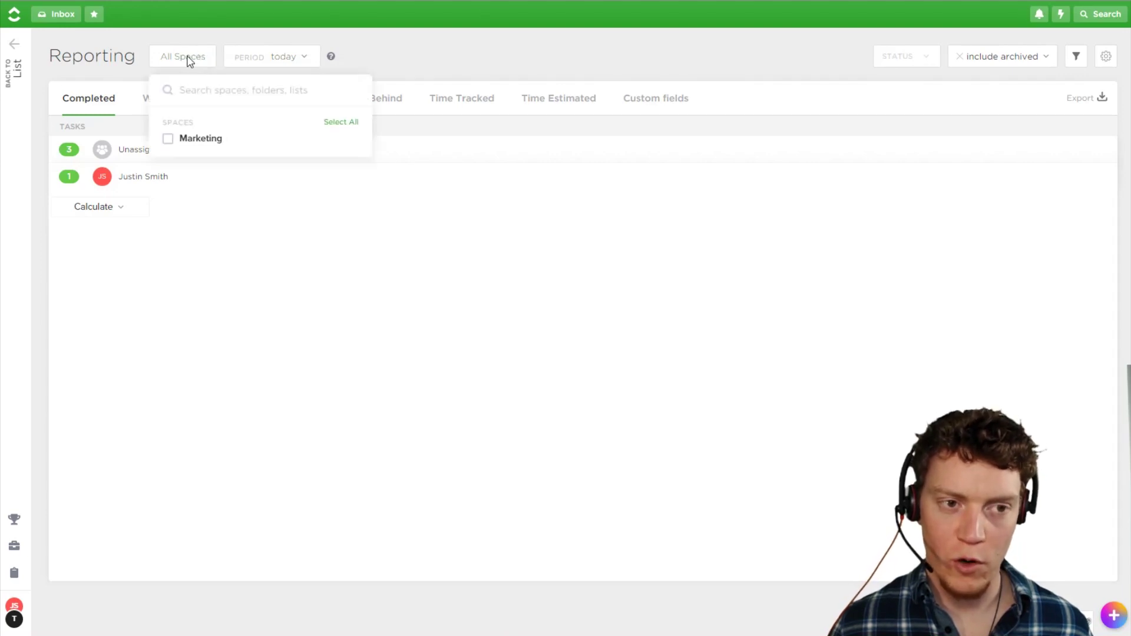
left_click(207, 139)
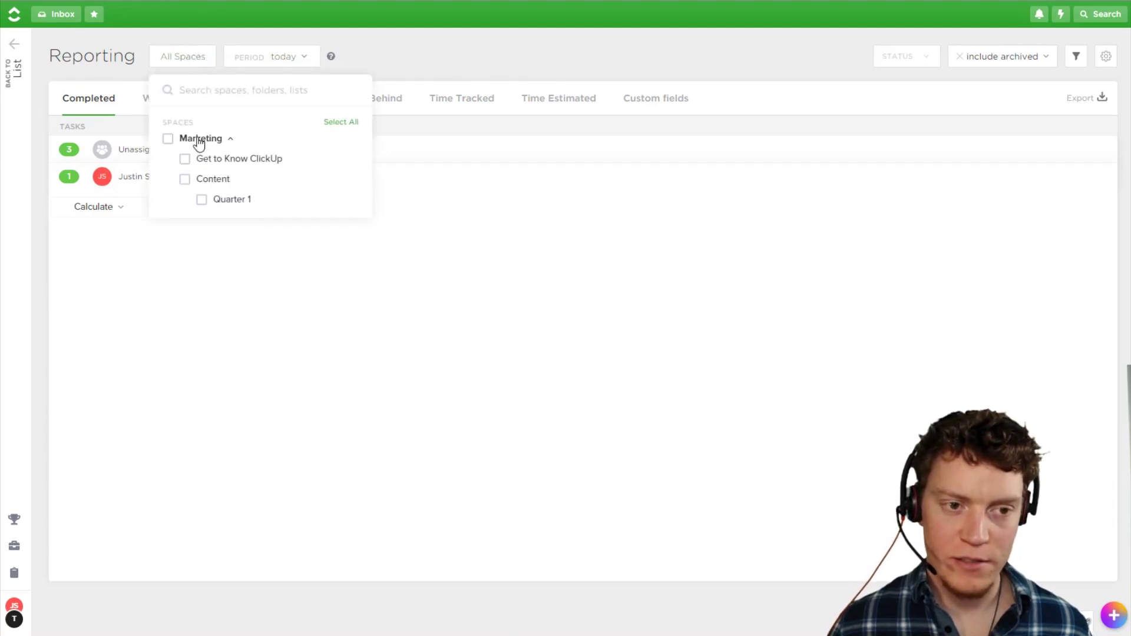
left_click(168, 140)
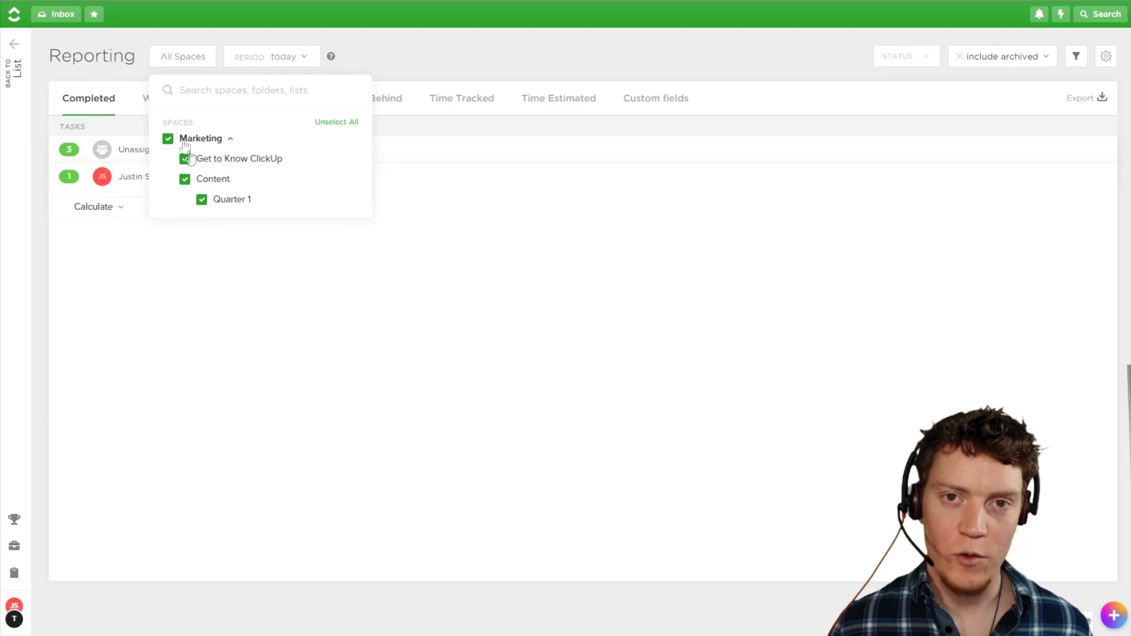
left_click(169, 140)
left_click(202, 200)
left_click(202, 200)
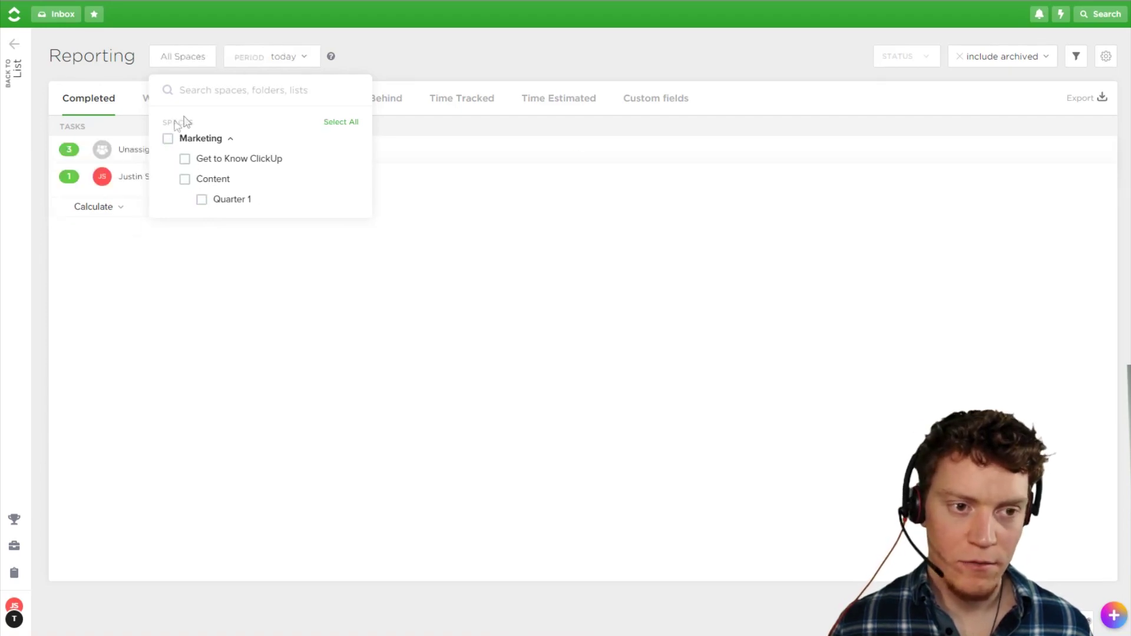
left_click(334, 124)
left_click(395, 61)
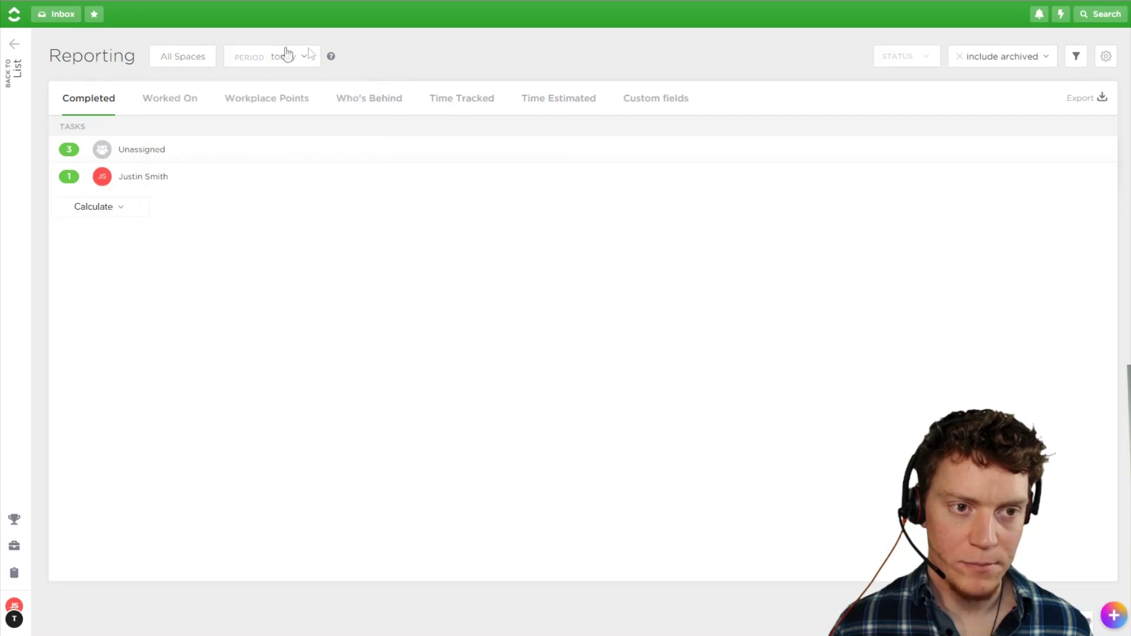
Step: Check the Completed report's available time periods and its archived-task filter options
left_click(306, 61)
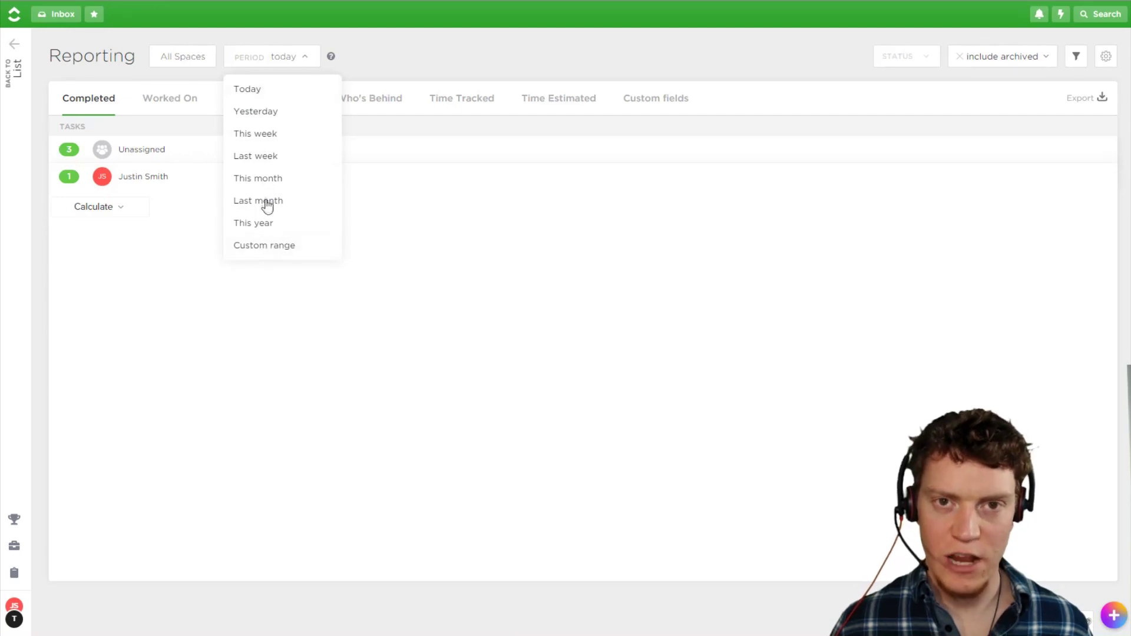
left_click(450, 64)
left_click(1042, 56)
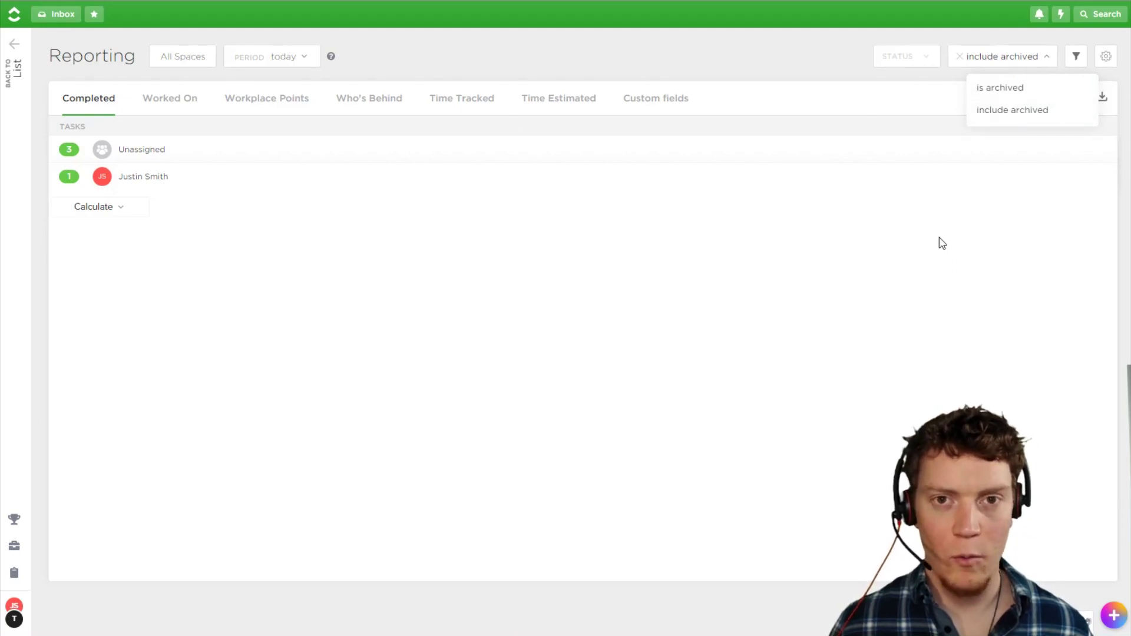
Step: Review the available report filters, filter the Completed report by assignee Me, and remove that filter
left_click(1076, 56)
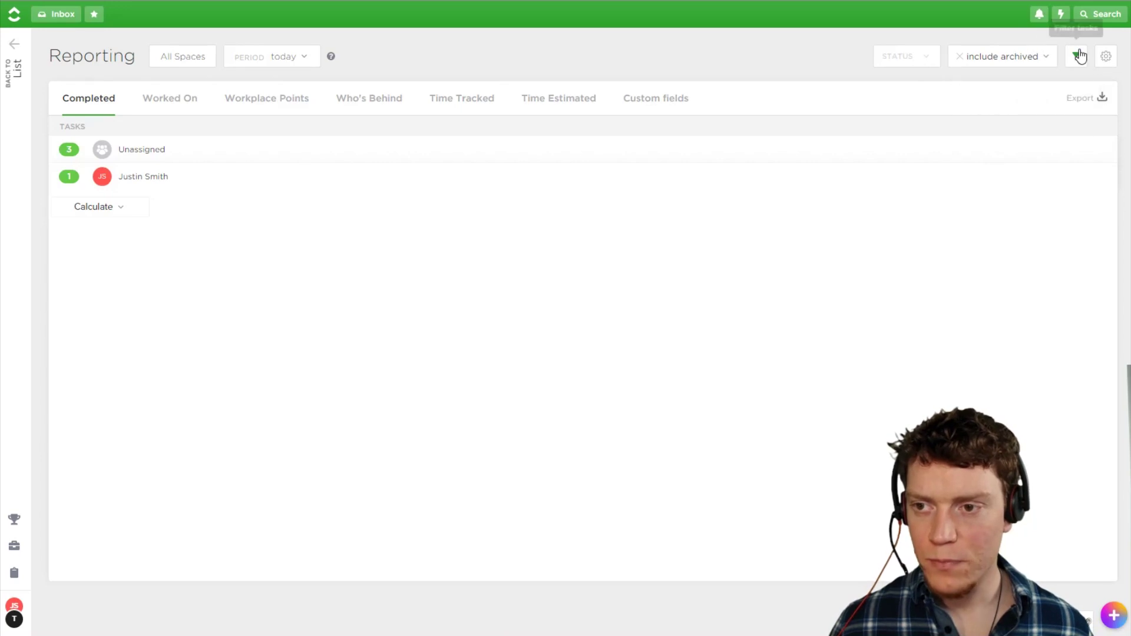
scroll(997, 189, "down", 2)
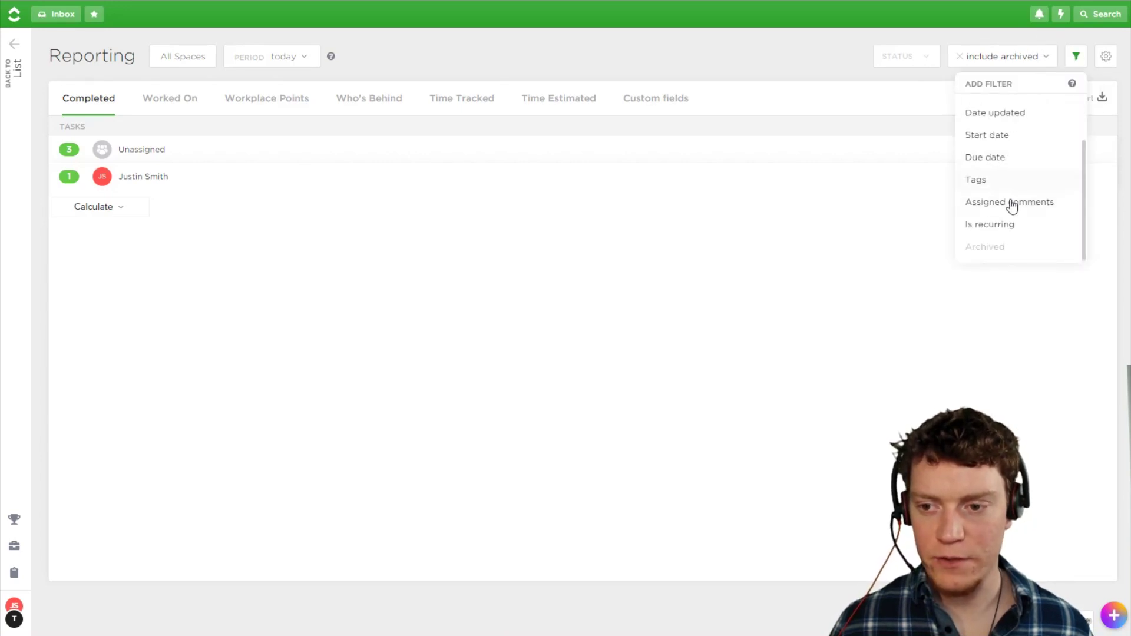
scroll(1014, 177, "up", 2)
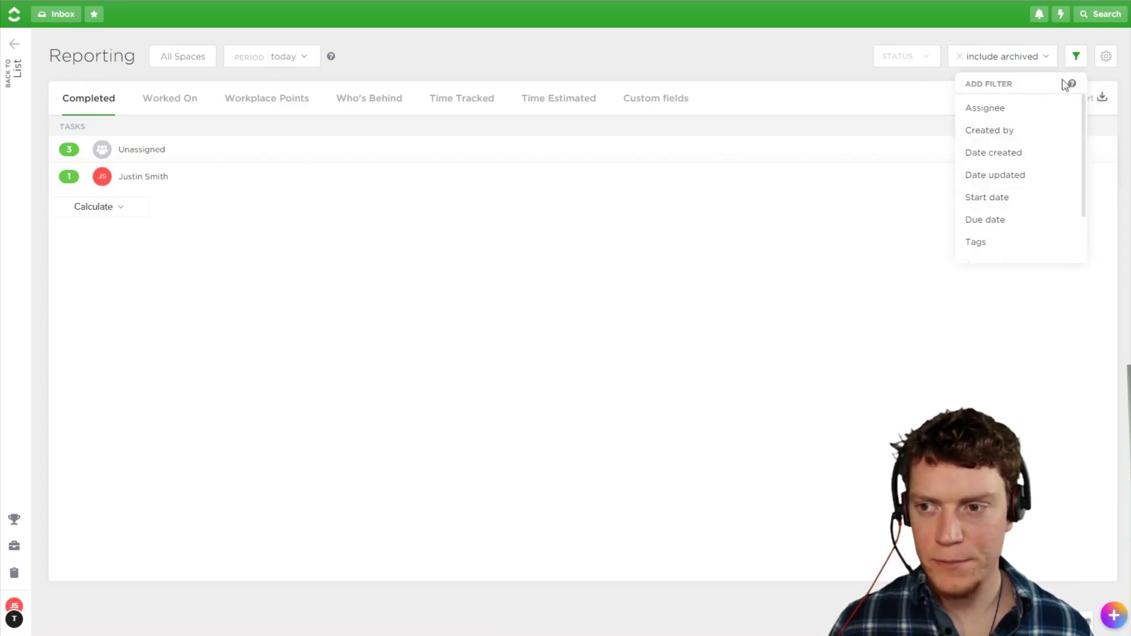
scroll(1025, 189, "down", 2)
scroll(1031, 161, "up", 2)
left_click(1013, 110)
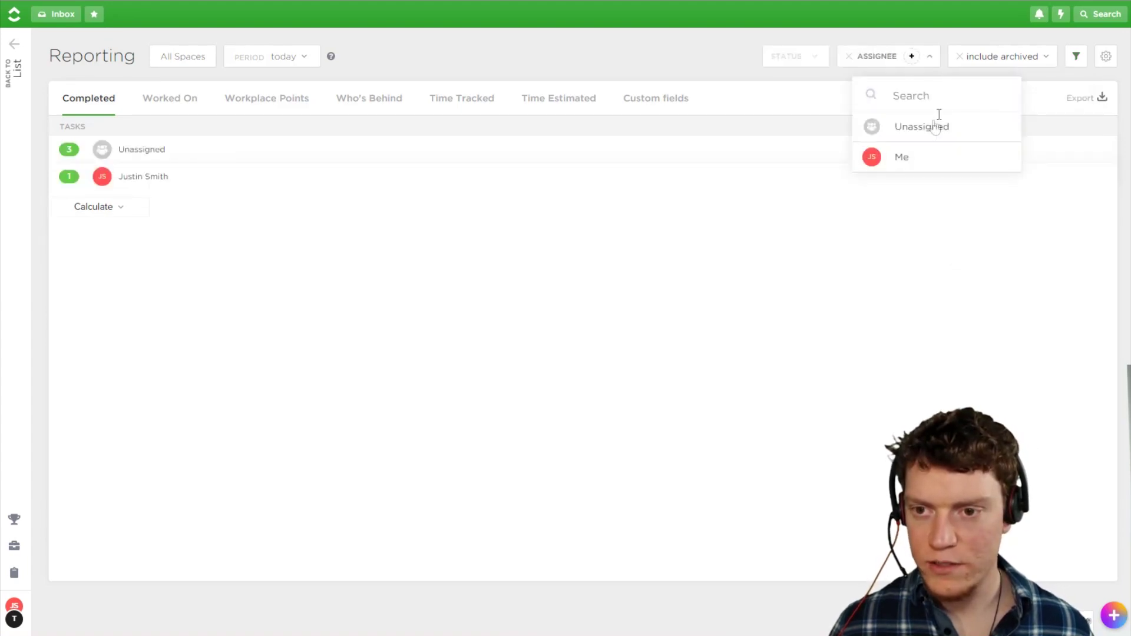
left_click(900, 156)
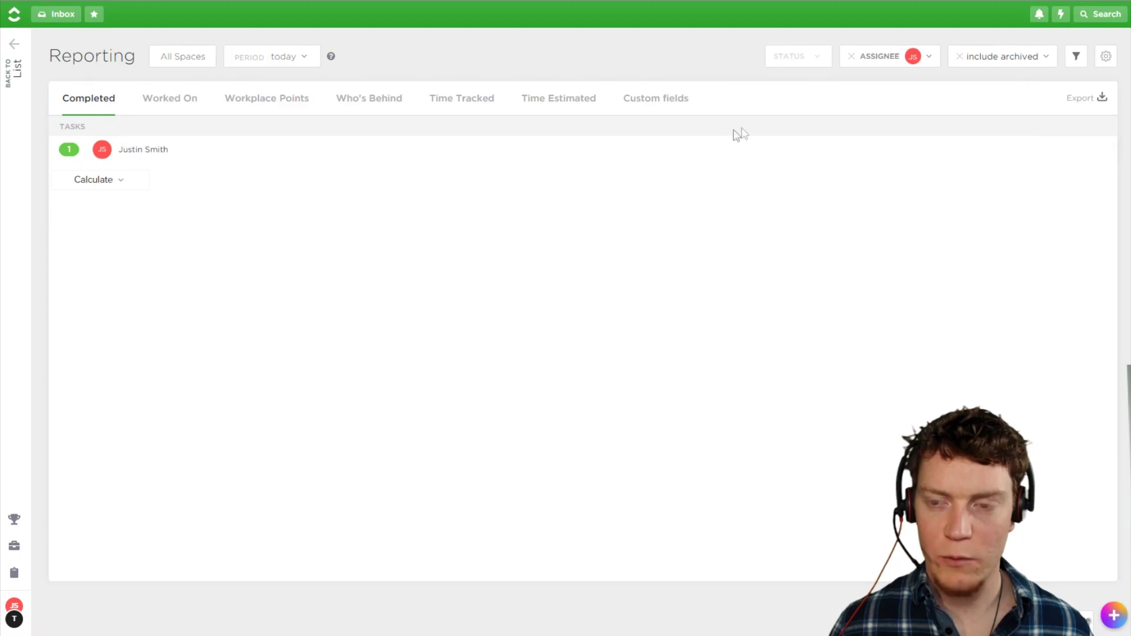
left_click(852, 57)
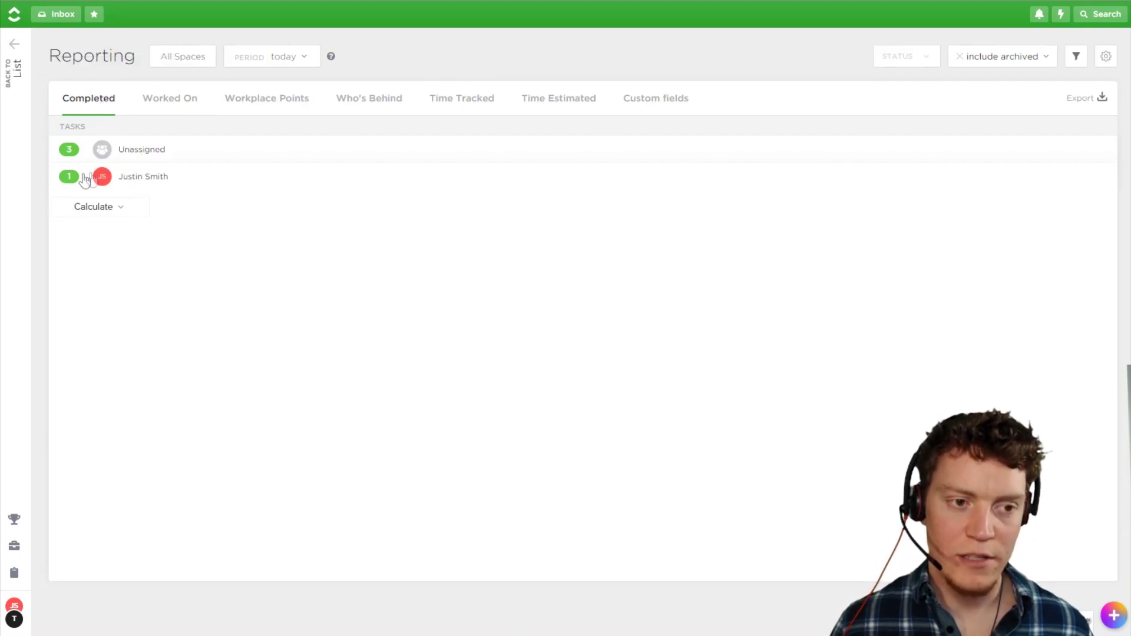
Step: Examine the assigned member's completed tasks, lead time and calculation options, and view the Worked On report
left_click(125, 182)
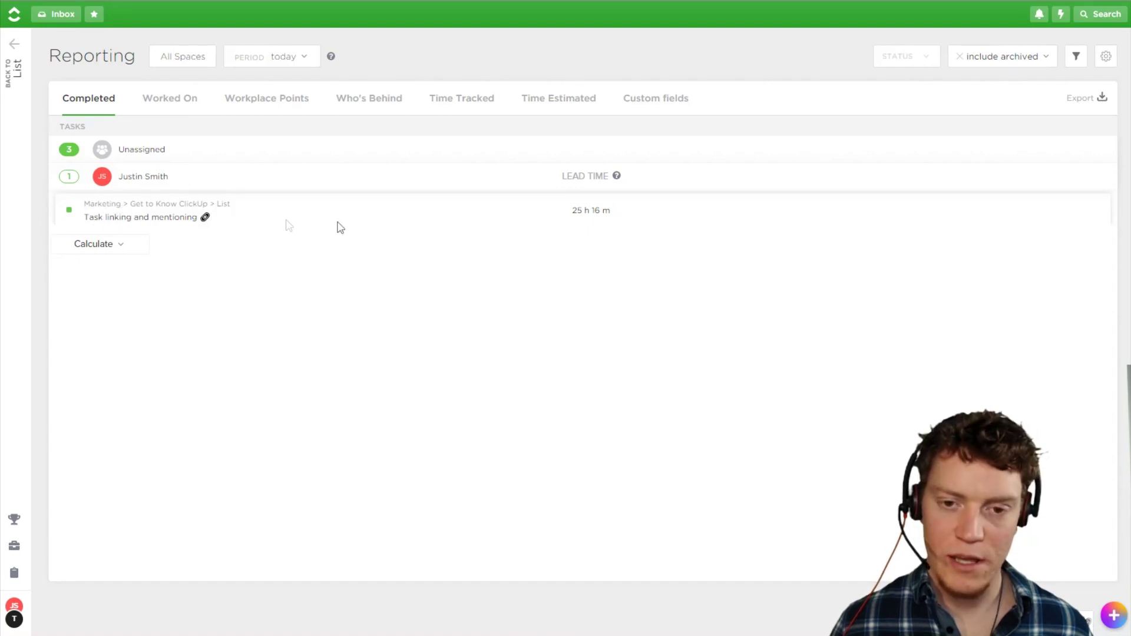
mouse_move(622, 184)
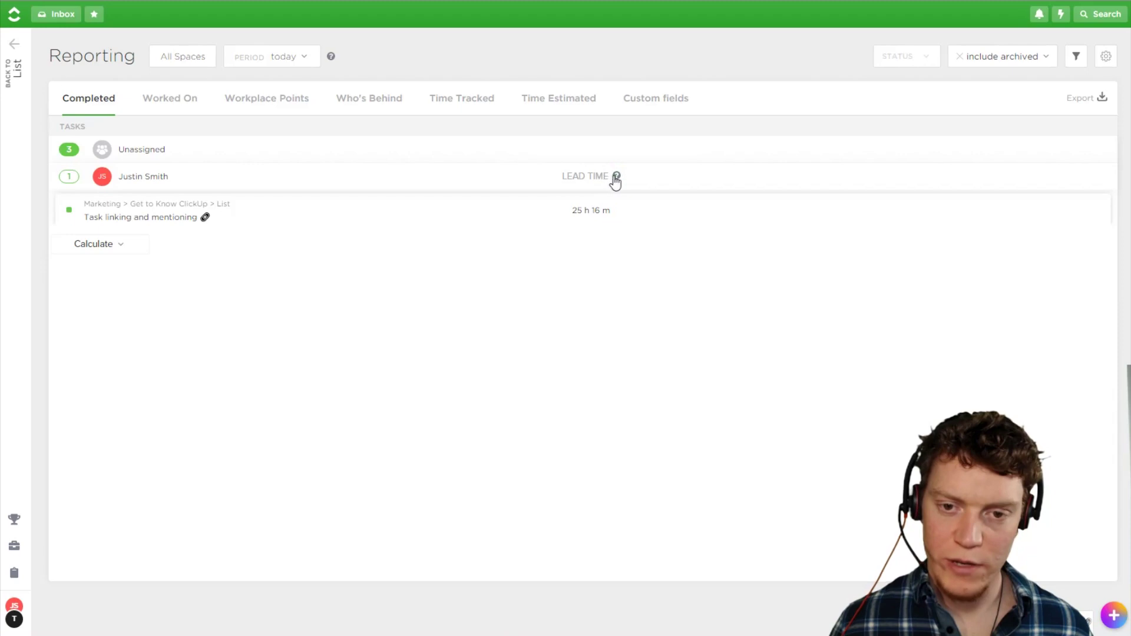
left_click(117, 247)
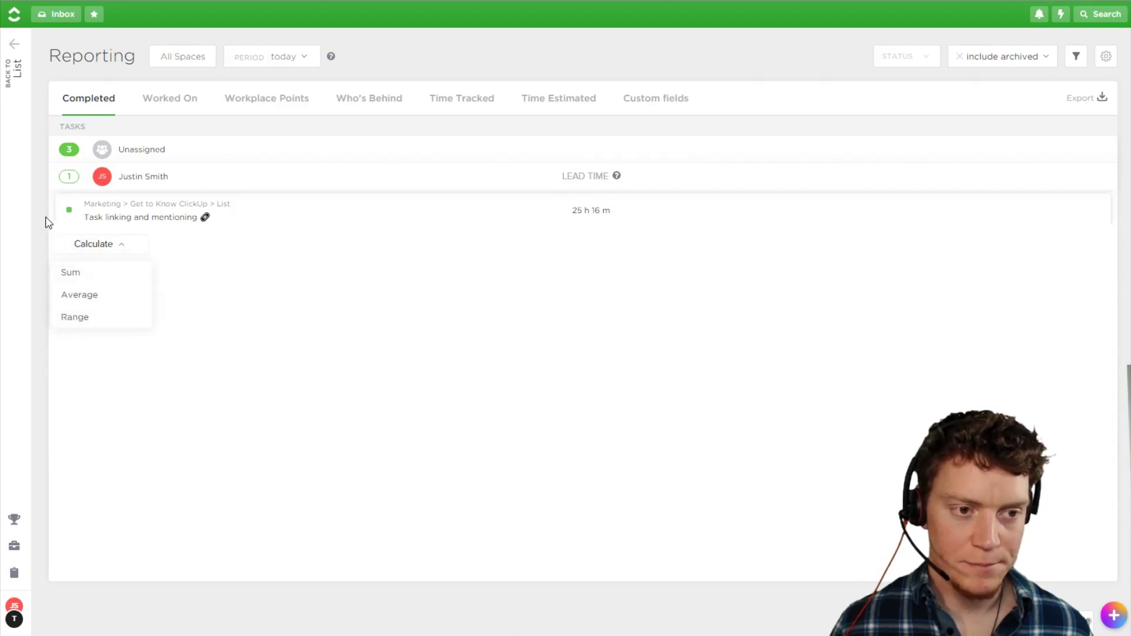
left_click(180, 99)
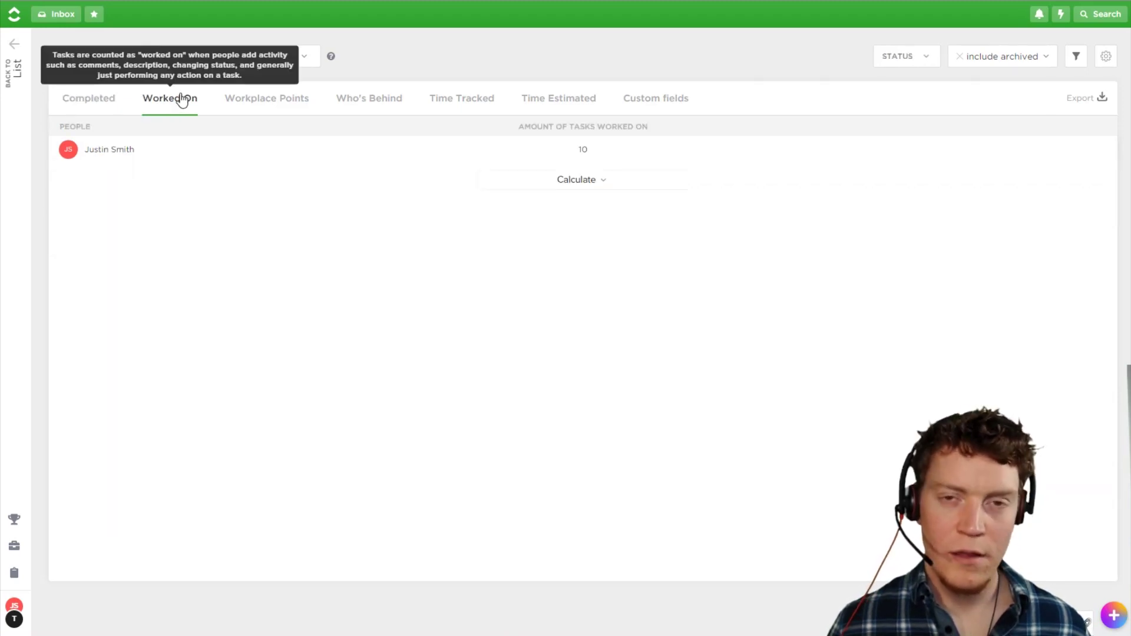
Step: List the member's worked-on tasks, and review the Workplace Points, Who's Behind, Time Tracked and Time Estimated reports
left_click(165, 156)
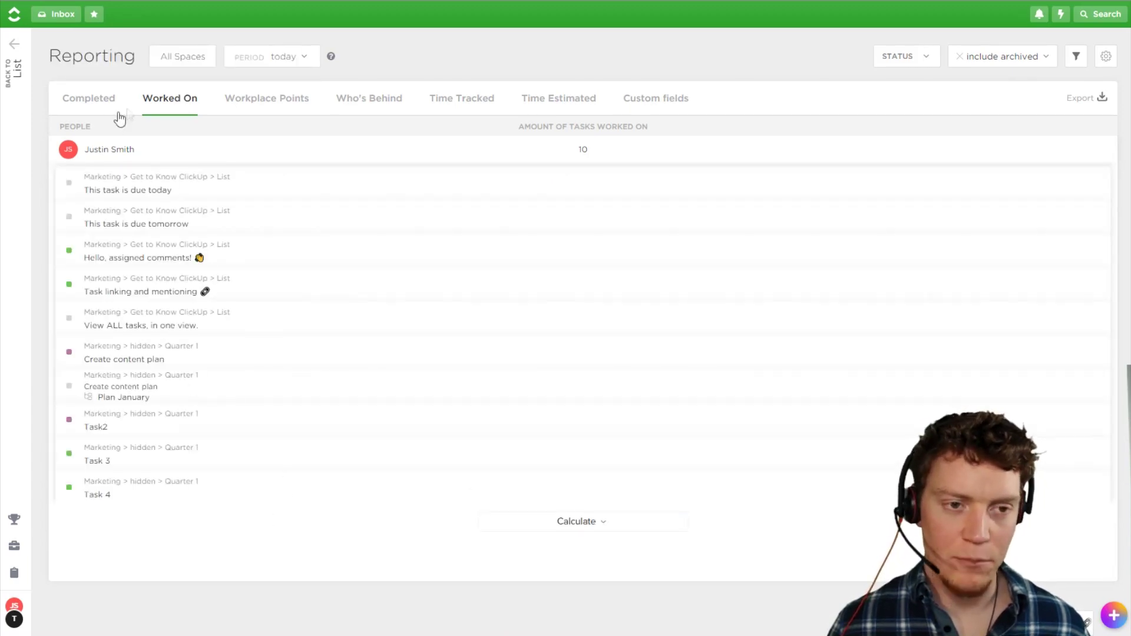
left_click(261, 106)
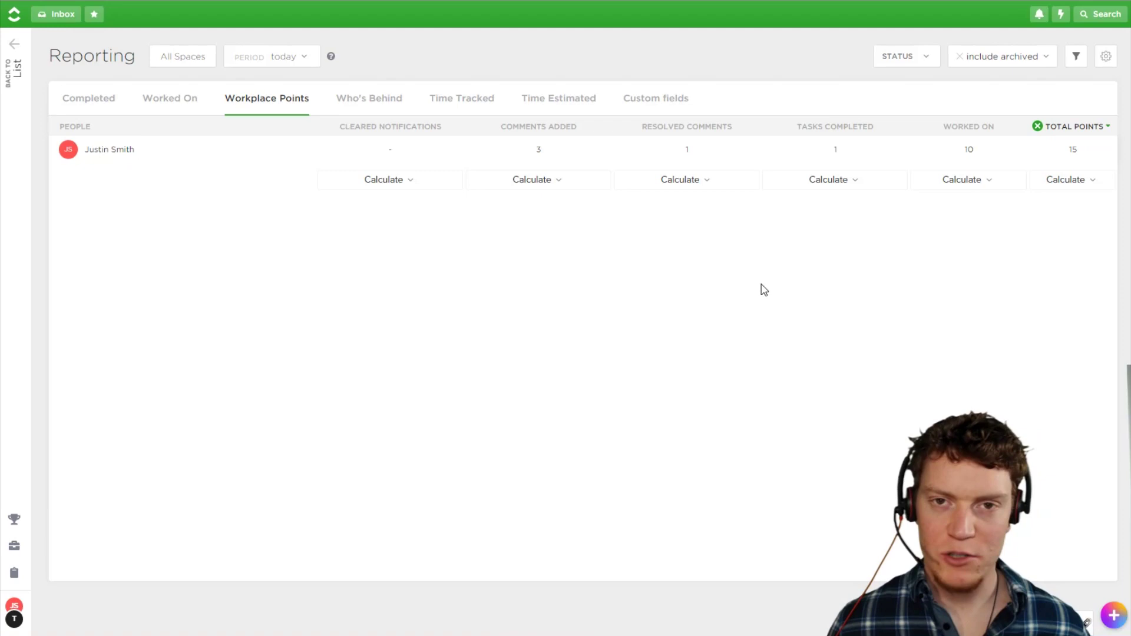
left_click(386, 101)
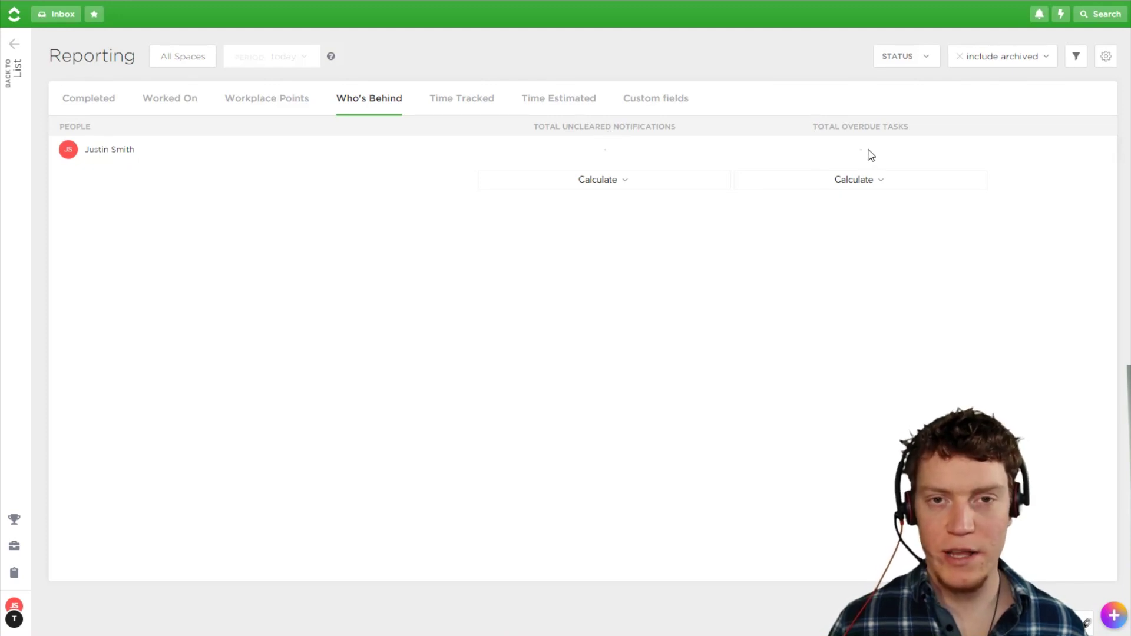
left_click(454, 106)
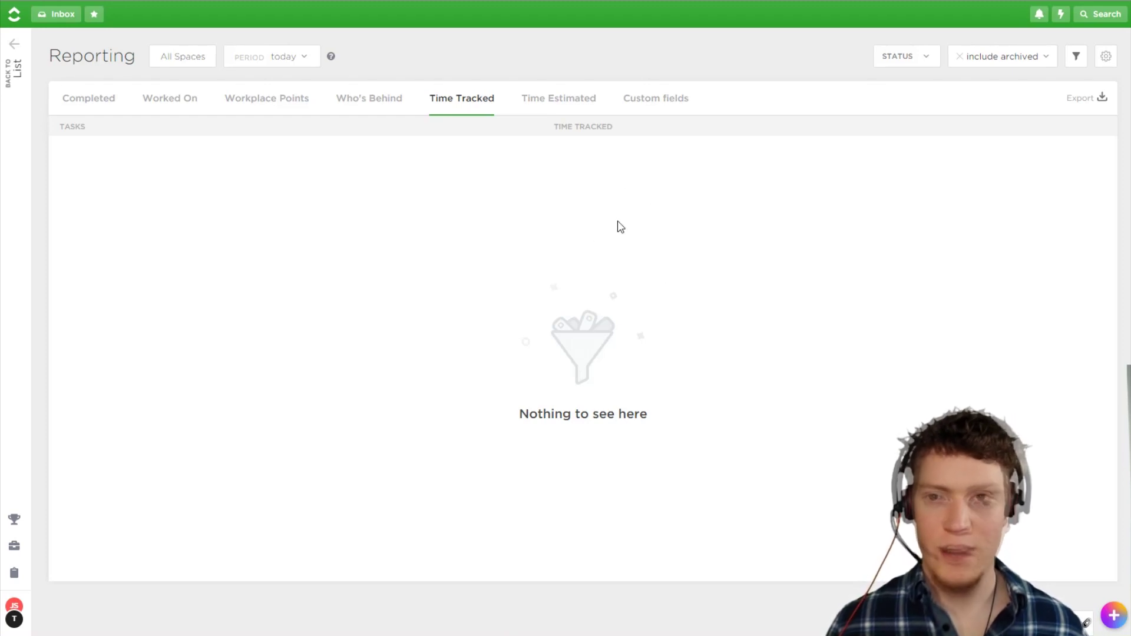
left_click(564, 104)
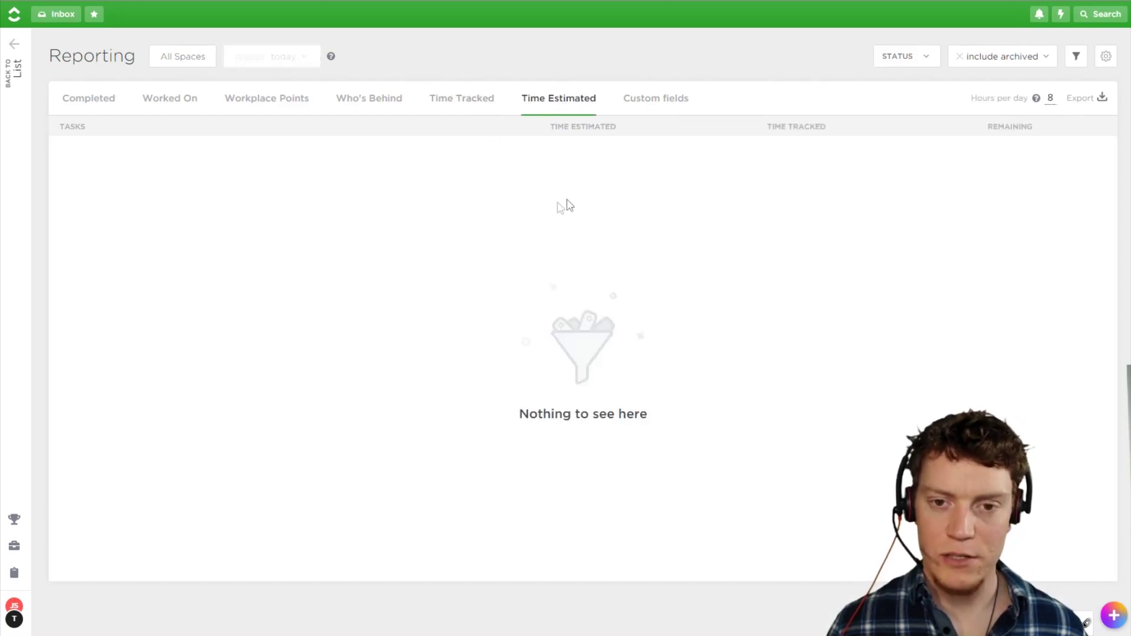
Step: Add the Monday, Tuesday, Wednesday, Thursday and Friday fields to the Custom fields report, and view their values by person and by task
left_click(673, 115)
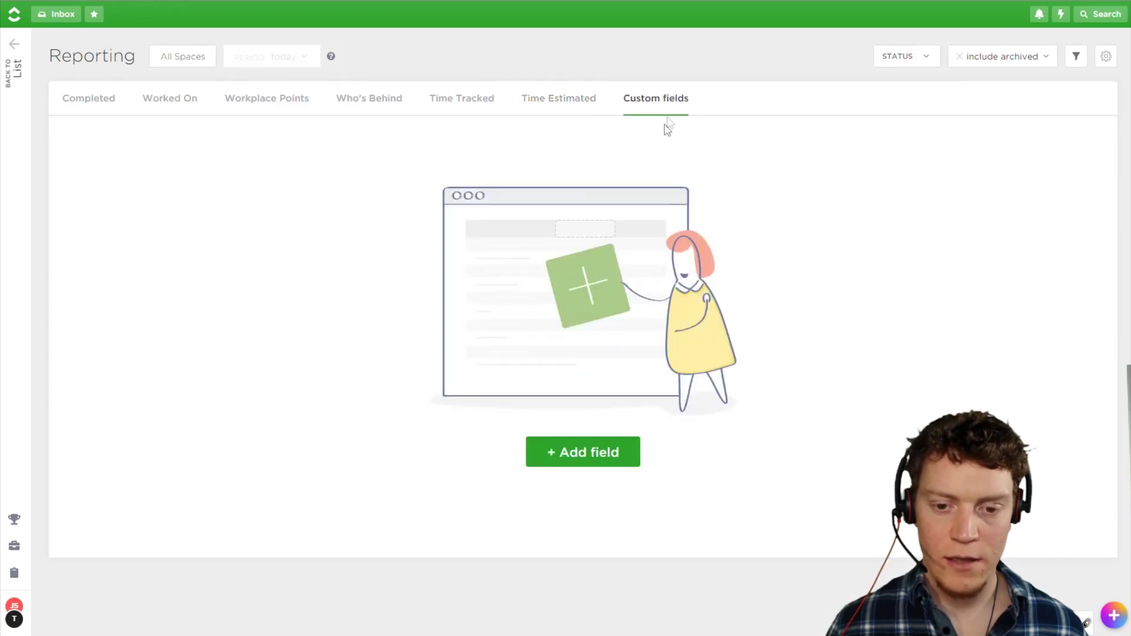
left_click(624, 461)
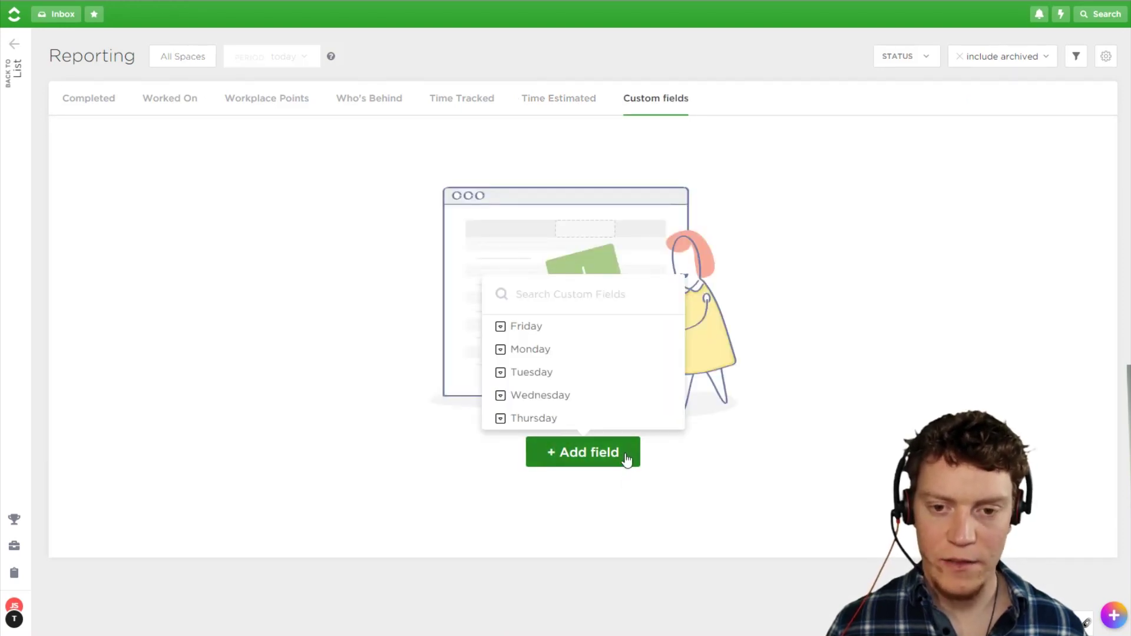
left_click(554, 353)
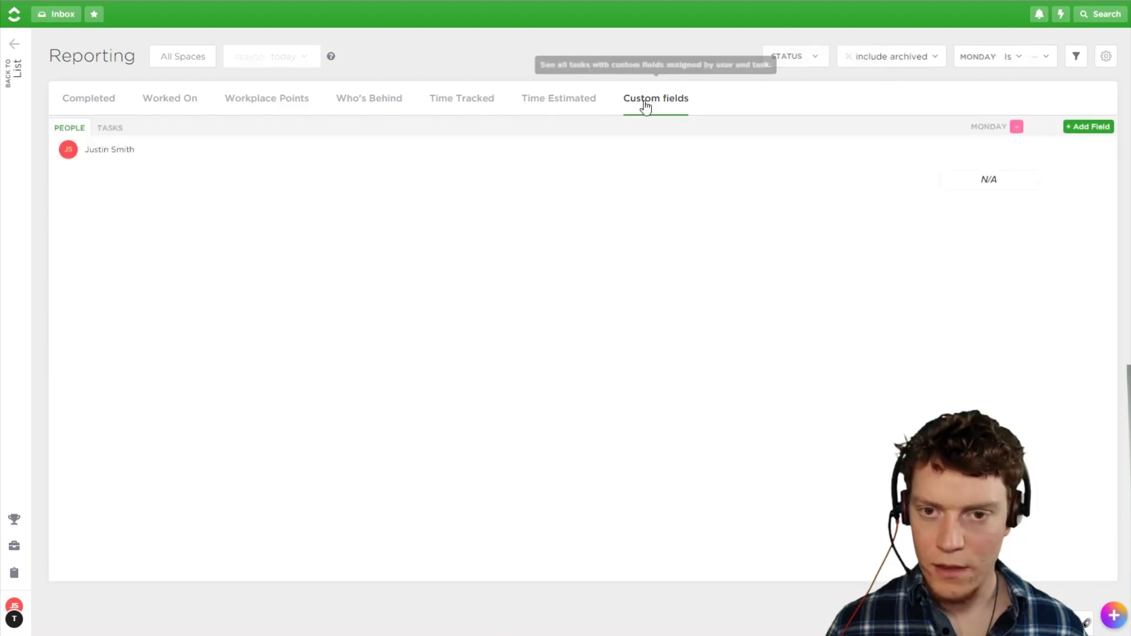
left_click(1102, 138)
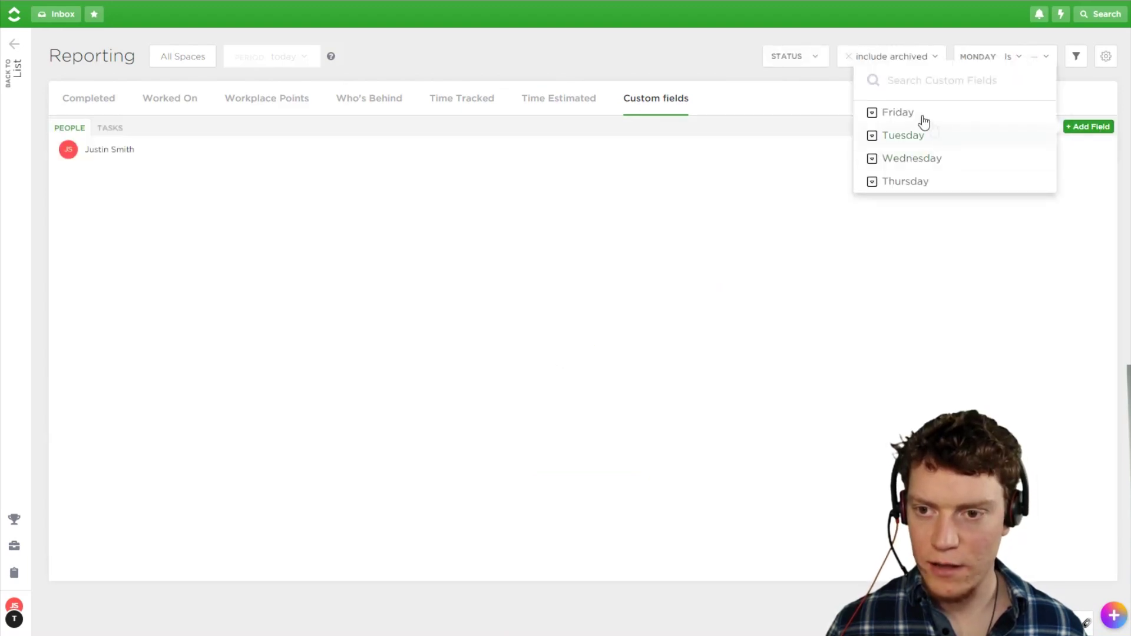
left_click(927, 135)
left_click(1100, 130)
left_click(954, 147)
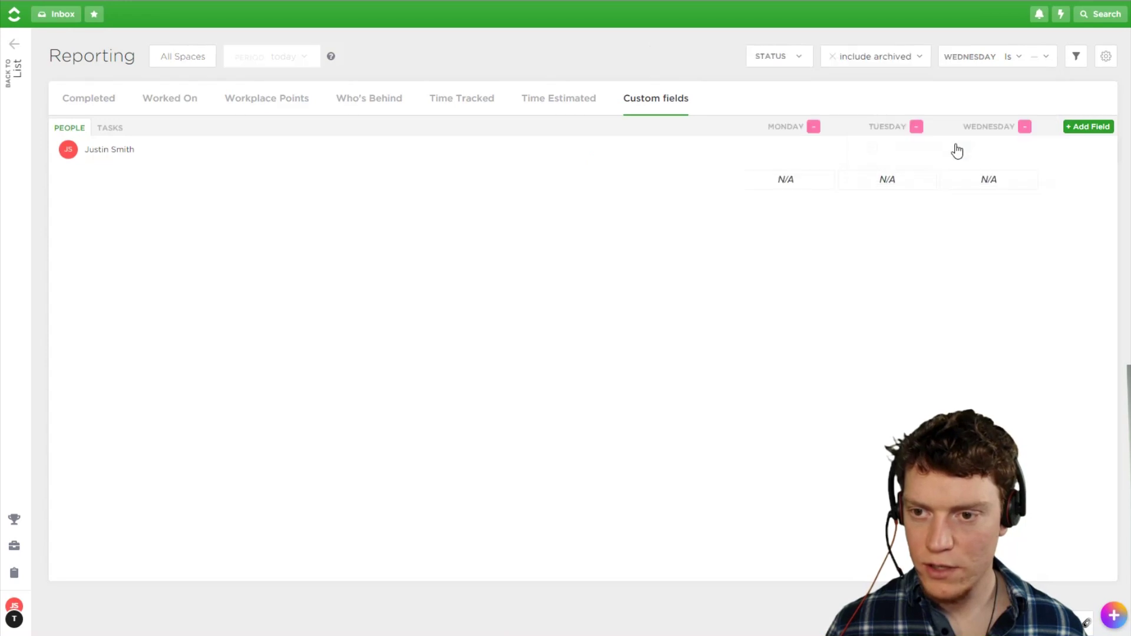
left_click(1089, 129)
left_click(943, 154)
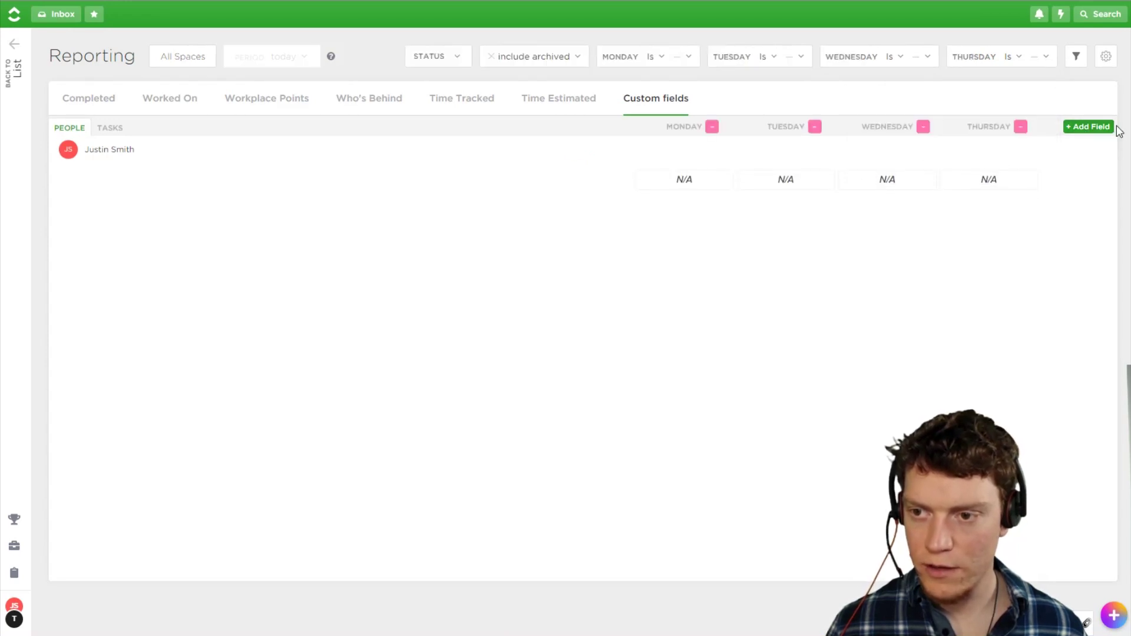
left_click(1090, 127)
left_click(927, 146)
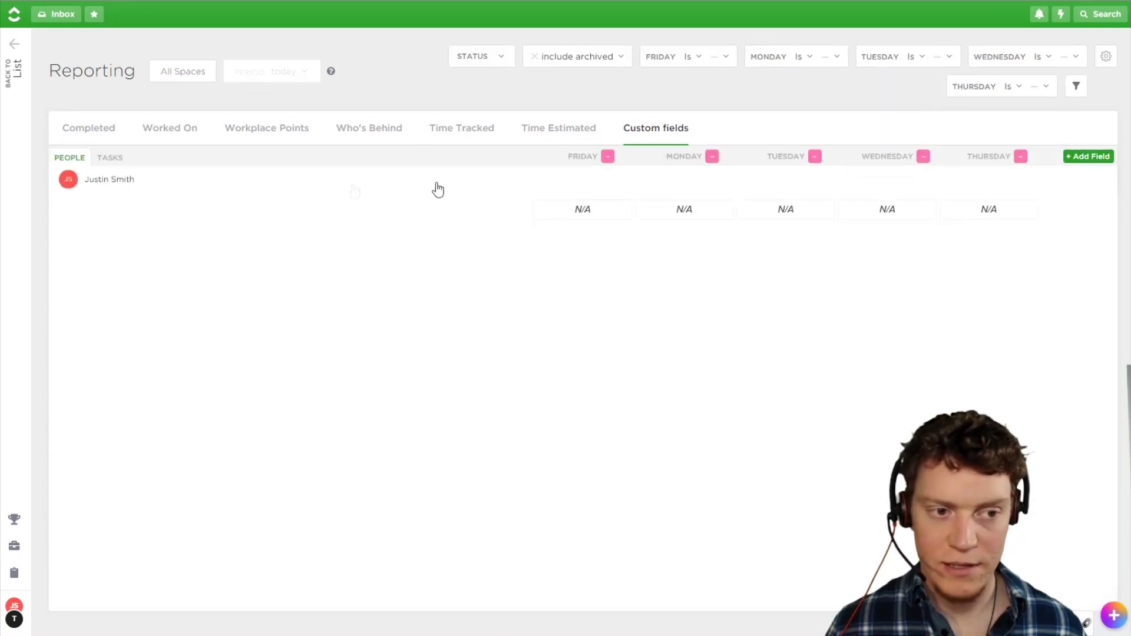
left_click(118, 181)
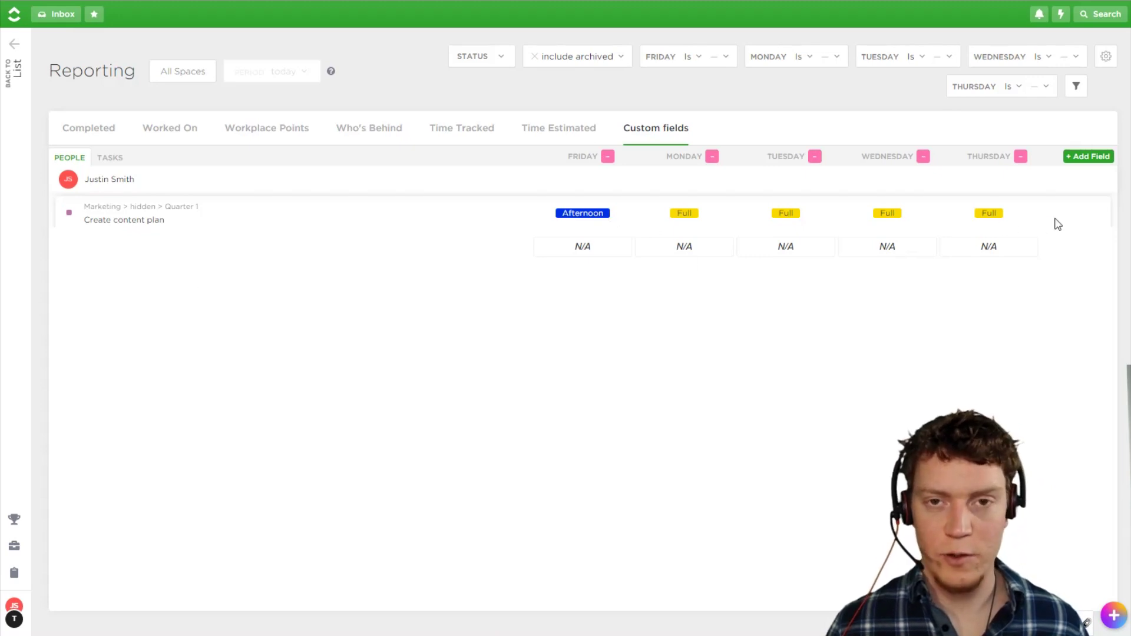
left_click(112, 159)
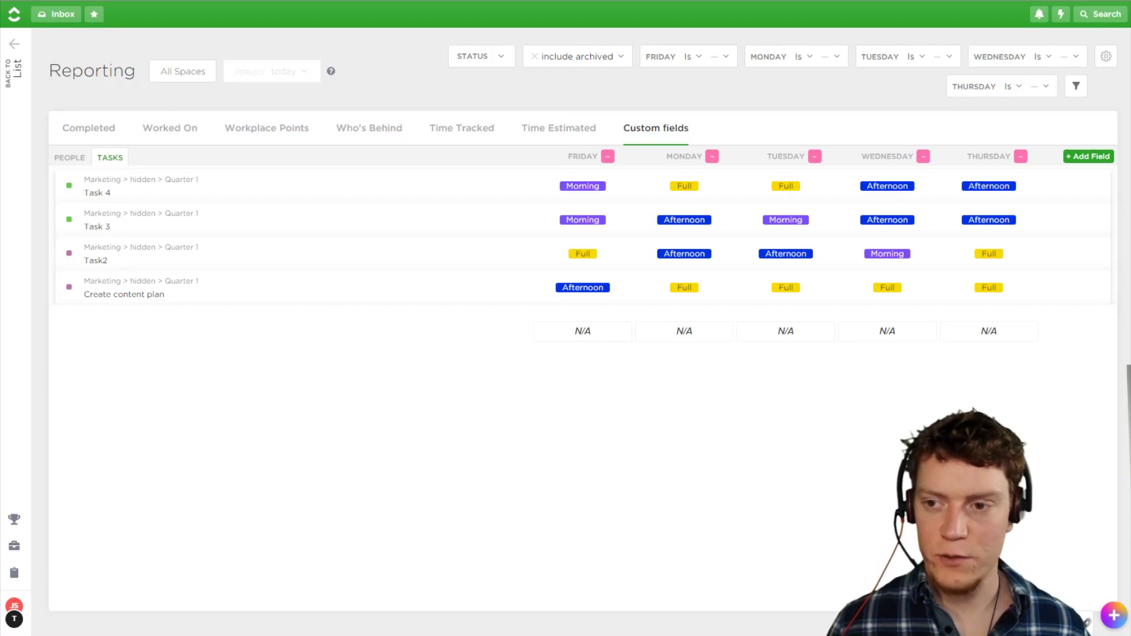
Step: Export the Worked On report as CSV and replace the contents of the Import Tasks sheet in Google Sheets with its data
left_click(158, 128)
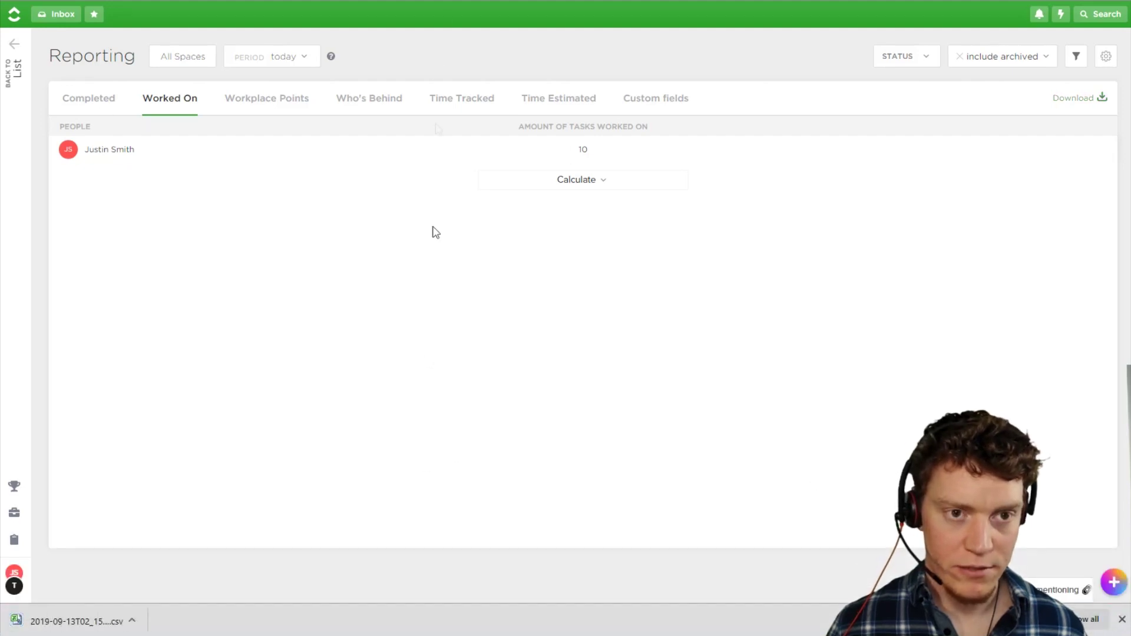
key("ctrl+c")
left_click(139, 261)
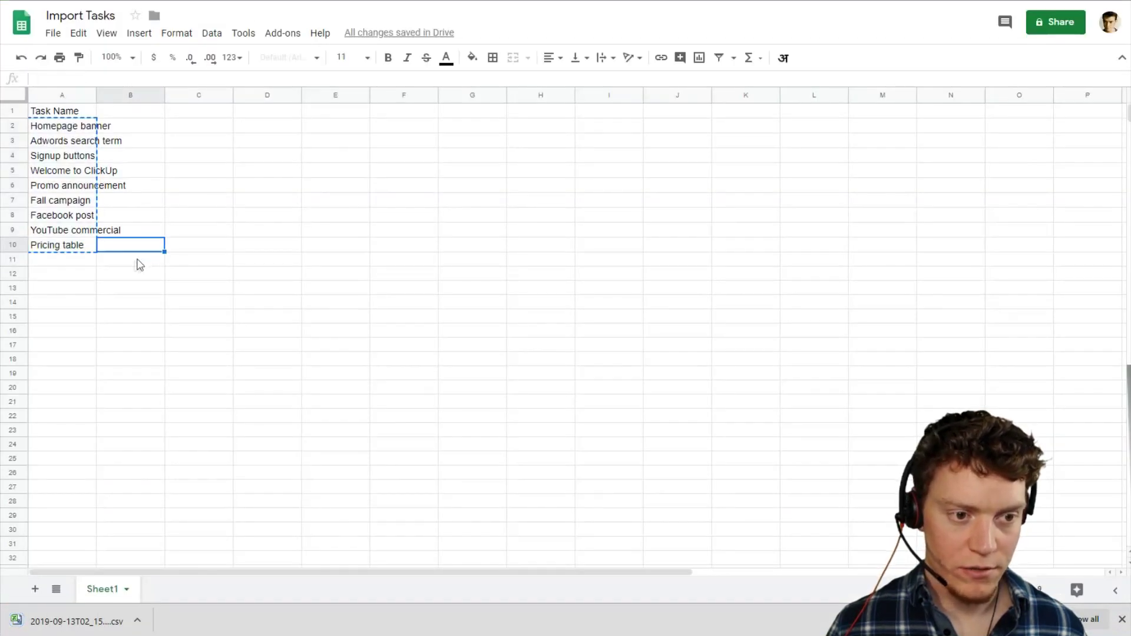
left_click(40, 105, "shift")
key("Delete")
key("ctrl+v")
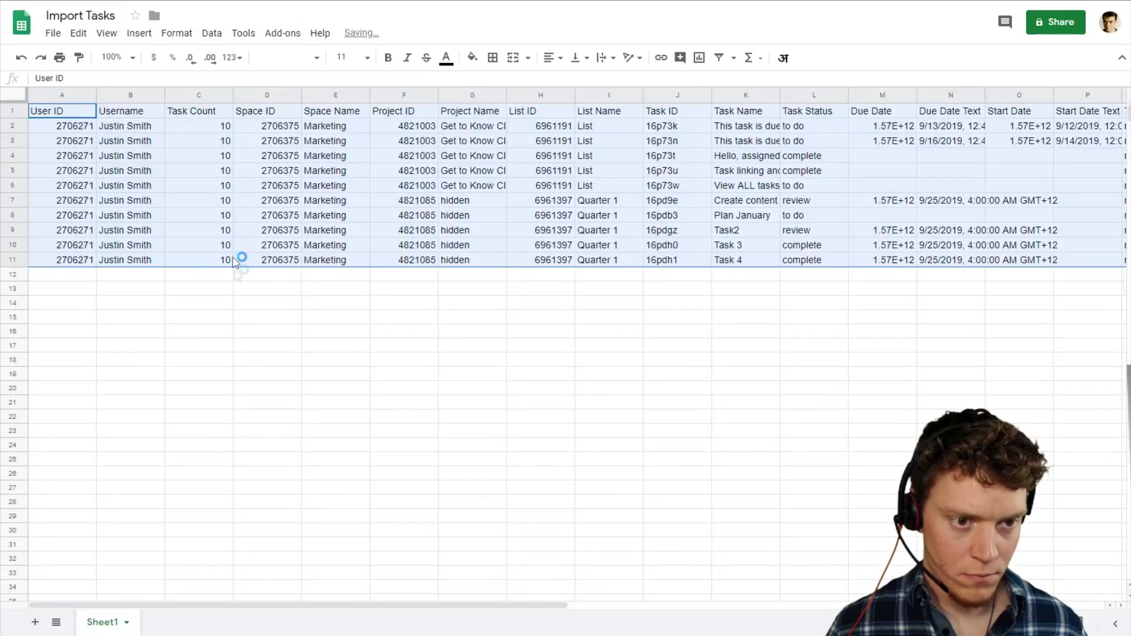
left_click(224, 361)
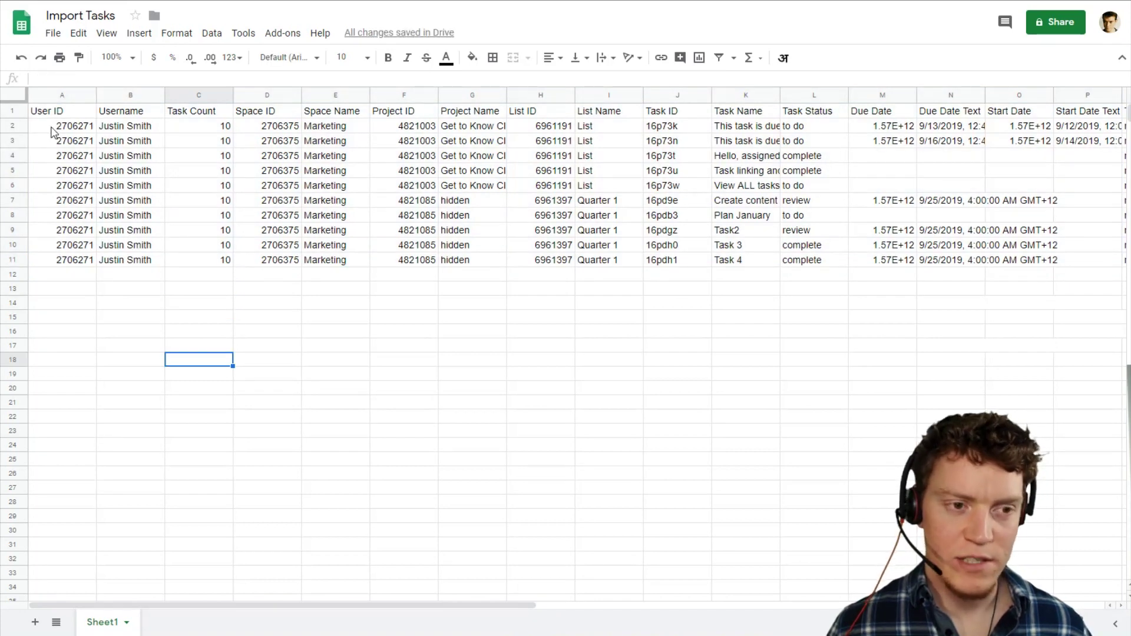
Step: Examine the exported user, task count, space, project, list and task ID columns
left_click(88, 303)
left_click_drag(78, 126, 78, 262)
left_click_drag(144, 126, 197, 262)
left_click_drag(269, 126, 354, 219)
left_click(334, 141)
left_click_drag(488, 130, 500, 187)
left_click_drag(570, 131, 589, 187)
left_click_drag(689, 126, 700, 262)
Step: Examine the exported due date, start date, time estimated, time spent, tags and checklists columns
left_click_drag(449, 605, 631, 617)
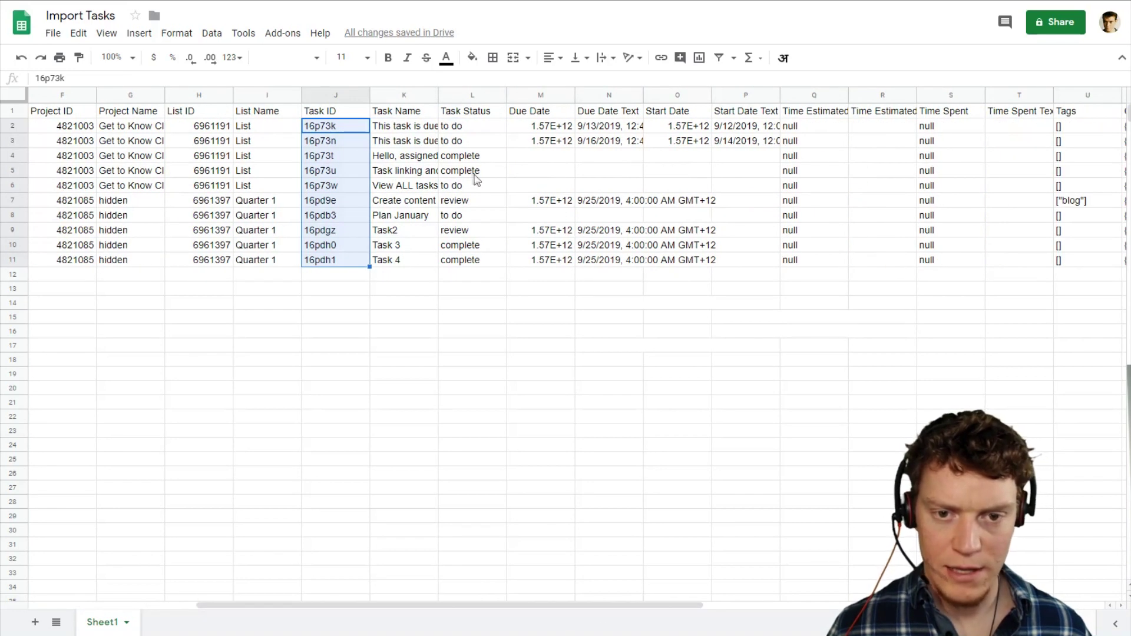
left_click_drag(530, 607, 670, 606)
left_click(368, 117)
left_click(420, 115)
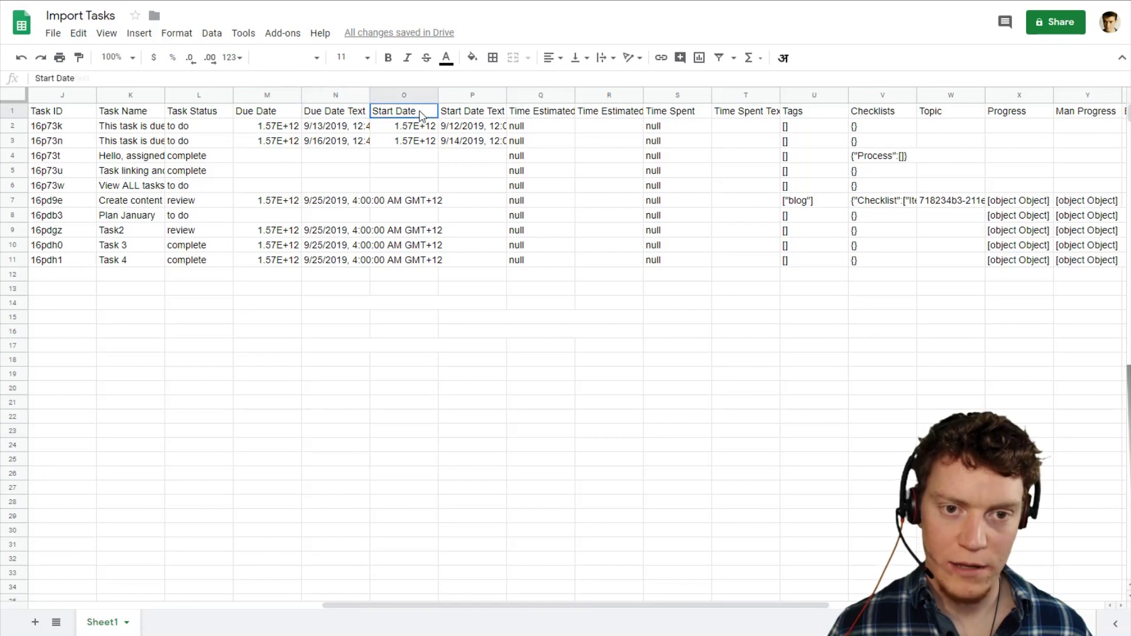
left_click(555, 114)
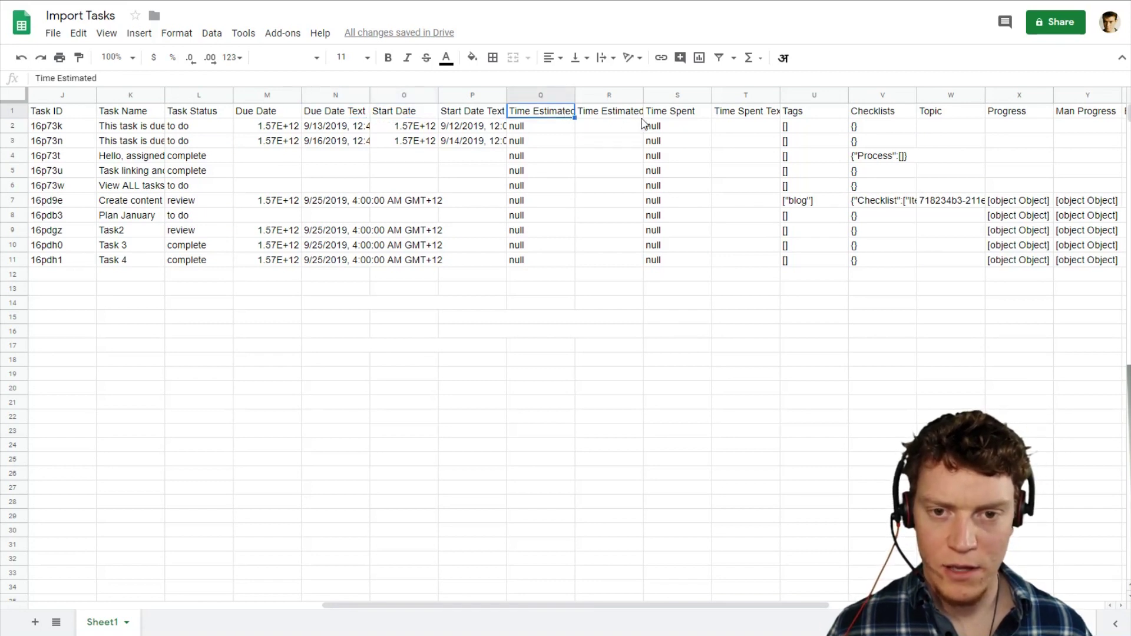
left_click(688, 118)
left_click(784, 118)
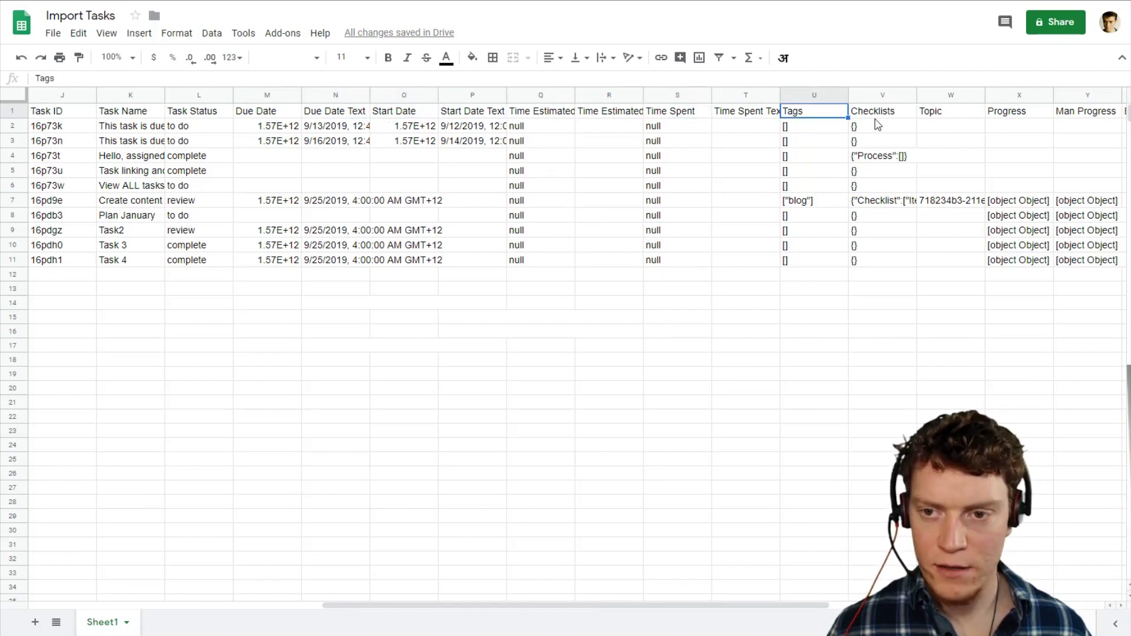
left_click(893, 113)
Step: Examine the exported custom field columns from Progress to Type, and return to the sheet's first columns
left_click_drag(768, 601, 1043, 603)
left_click(468, 113)
left_click_drag(407, 113, 955, 259)
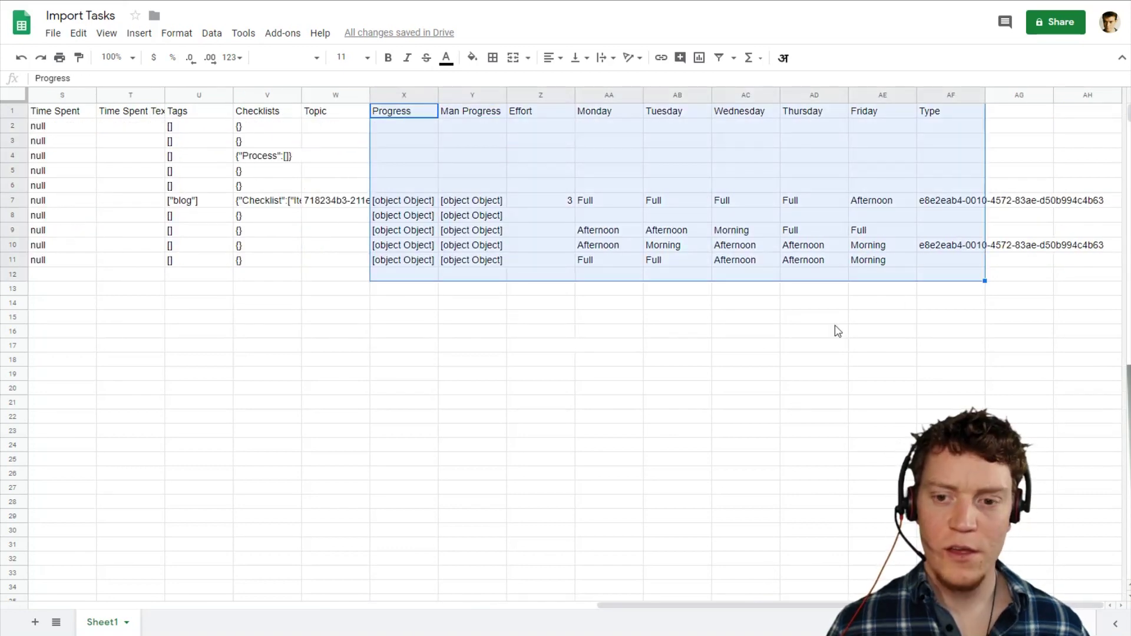
left_click(837, 330)
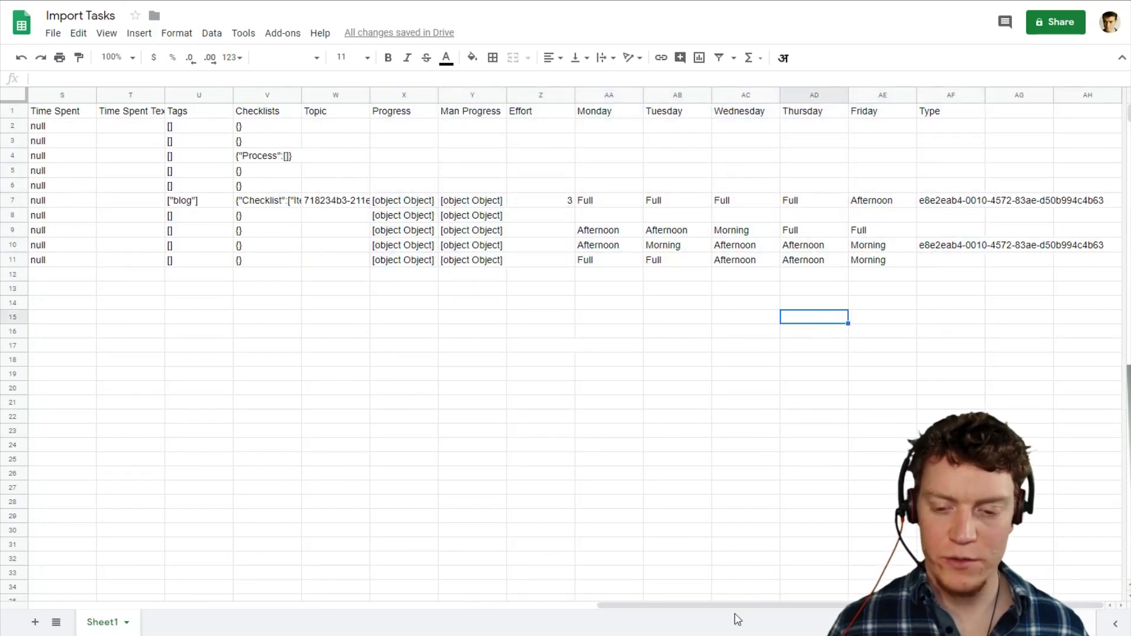
left_click_drag(748, 605, 507, 605)
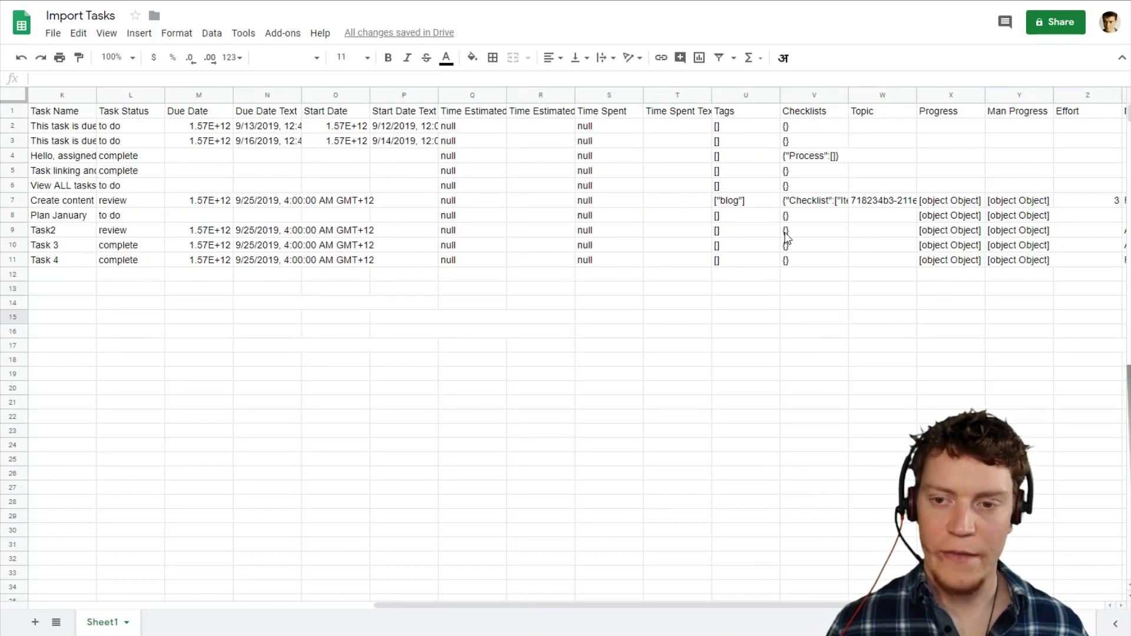
left_click_drag(709, 605, 356, 598)
left_click(499, 336)
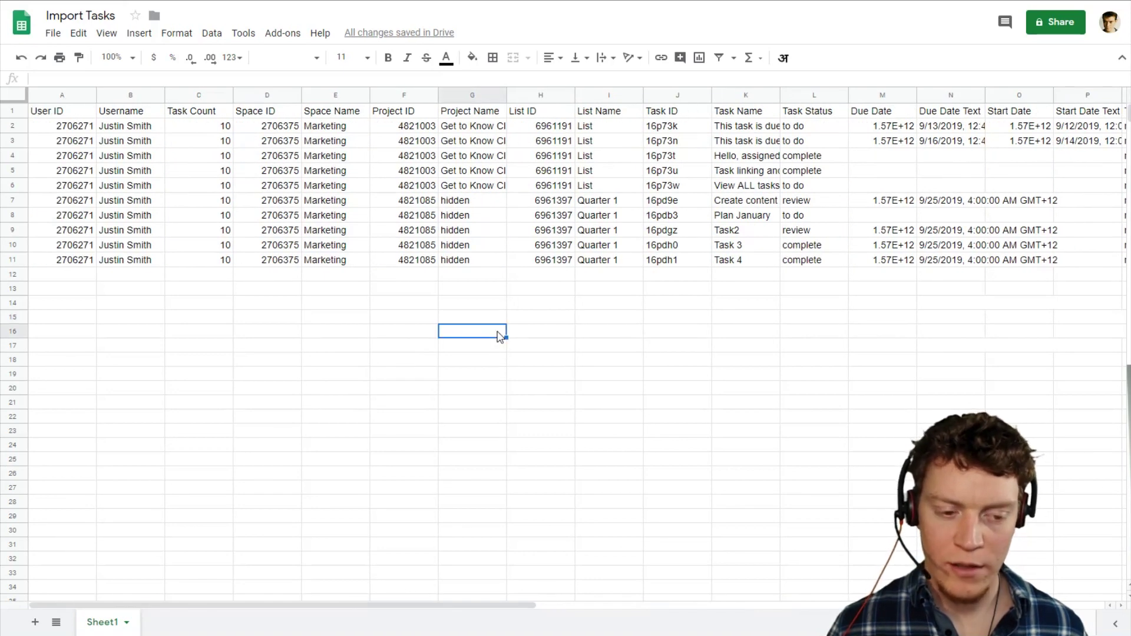